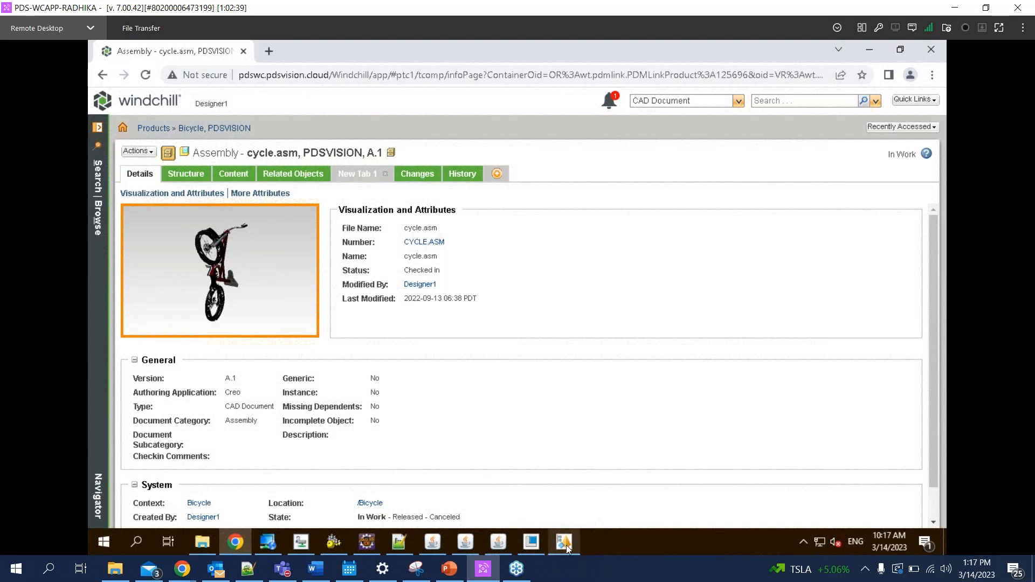
Dismiss the Creo View Startup dialog and switch to the Creo Parametric window containing the seat part
{"action": "mouse_move", "coordinate": [566, 548]}
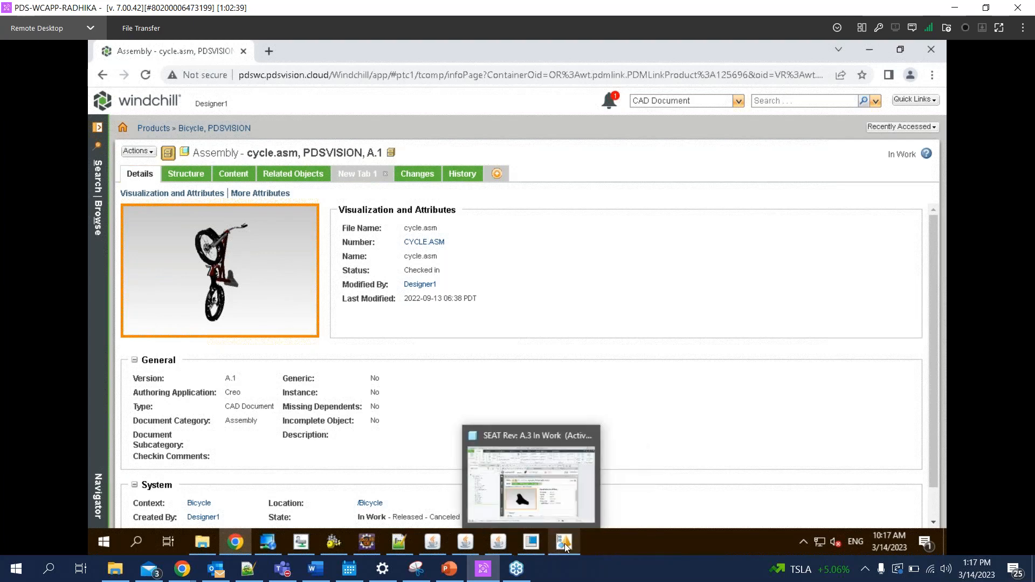
{"action": "left_click", "coordinate": [565, 548]}
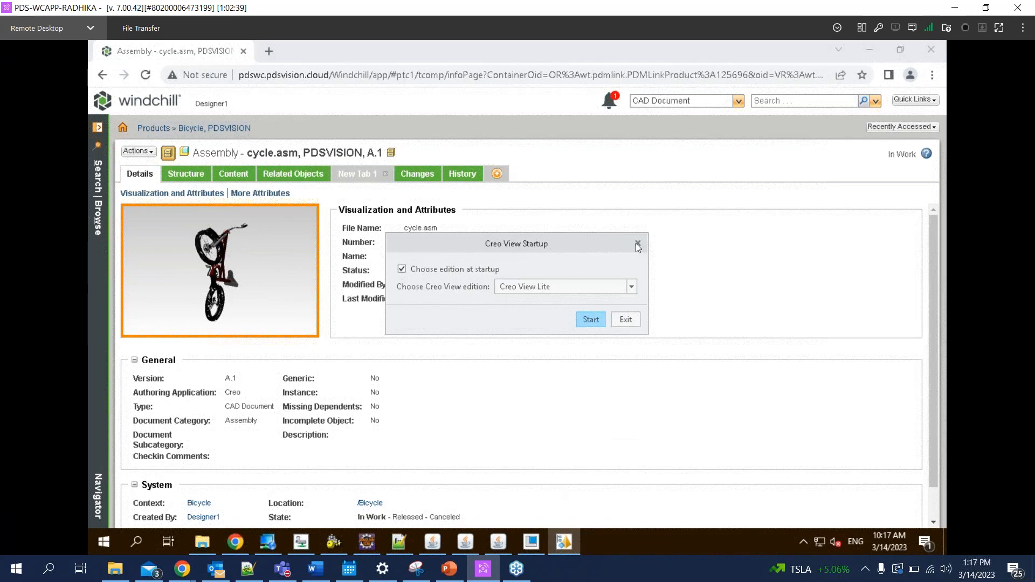
{"action": "left_click", "coordinate": [635, 241]}
{"action": "left_click", "coordinate": [542, 530]}
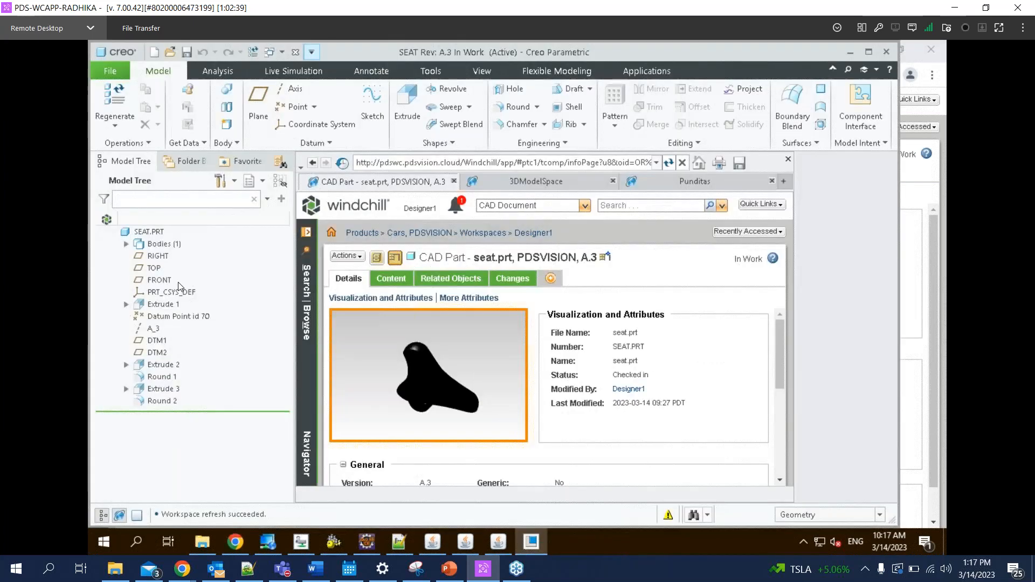
Find cycle.asm in the Designer1 workspace and open it in Creo Parametric
{"action": "left_click", "coordinate": [526, 235]}
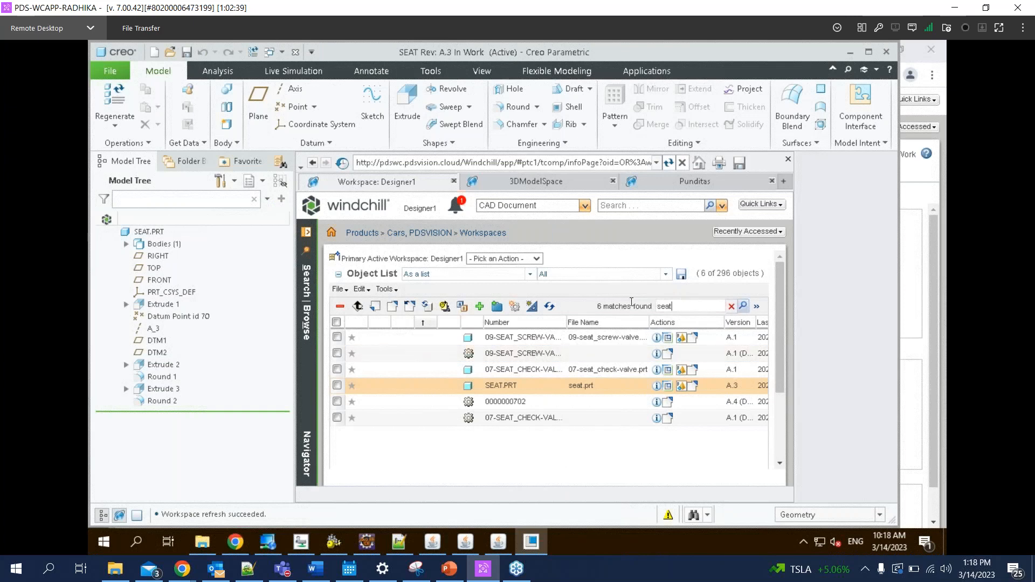
{"action": "key", "text": "BackSpace"}
{"action": "key", "text": "BackSpace"}
{"action": "key", "text": "BackSpace"}
{"action": "key", "text": "BackSpace"}
{"action": "type", "text": "cycle.asm"}
{"action": "key", "text": "Return"}
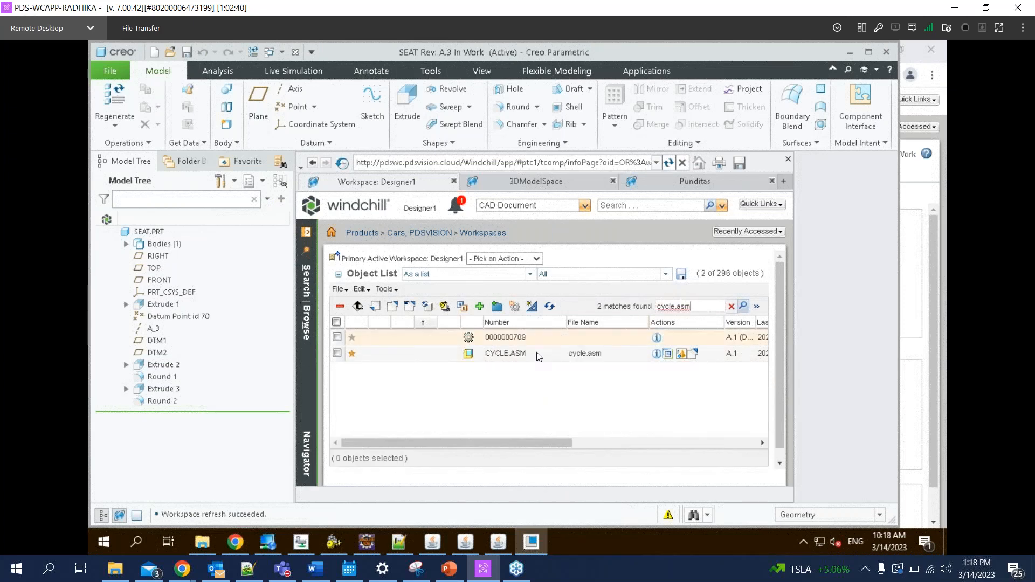
{"action": "left_click", "coordinate": [681, 355]}
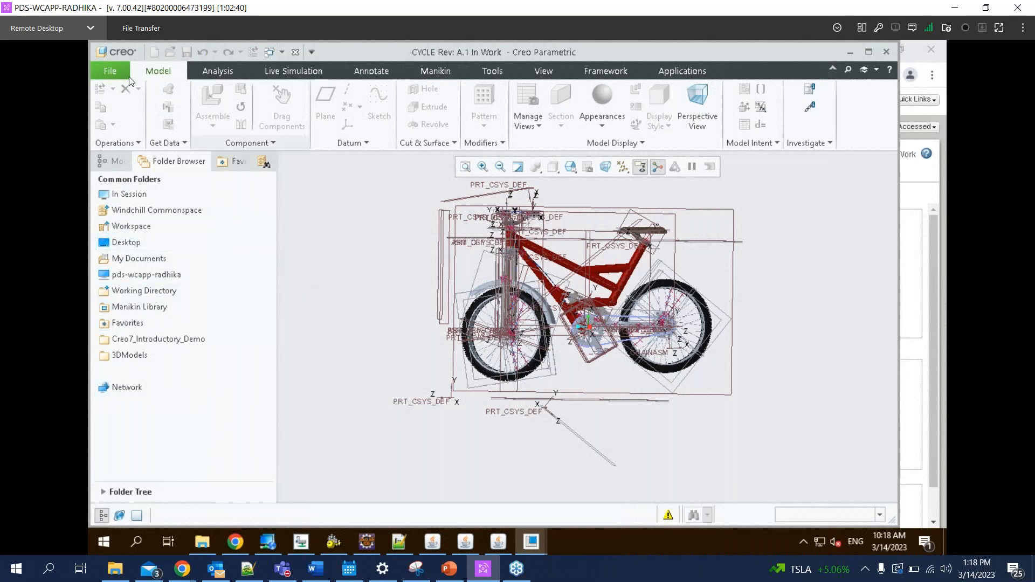
Switch to the Windchill browser window and show the cycle.asm CAD structure with backwheelassembly.asm expanded
{"action": "left_click", "coordinate": [116, 72]}
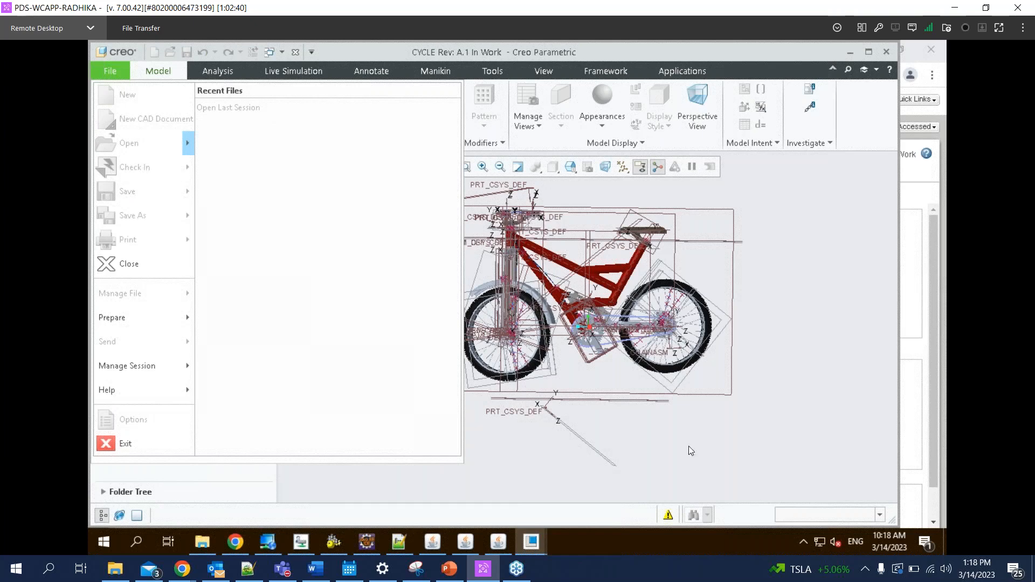
{"action": "left_click", "coordinate": [915, 455]}
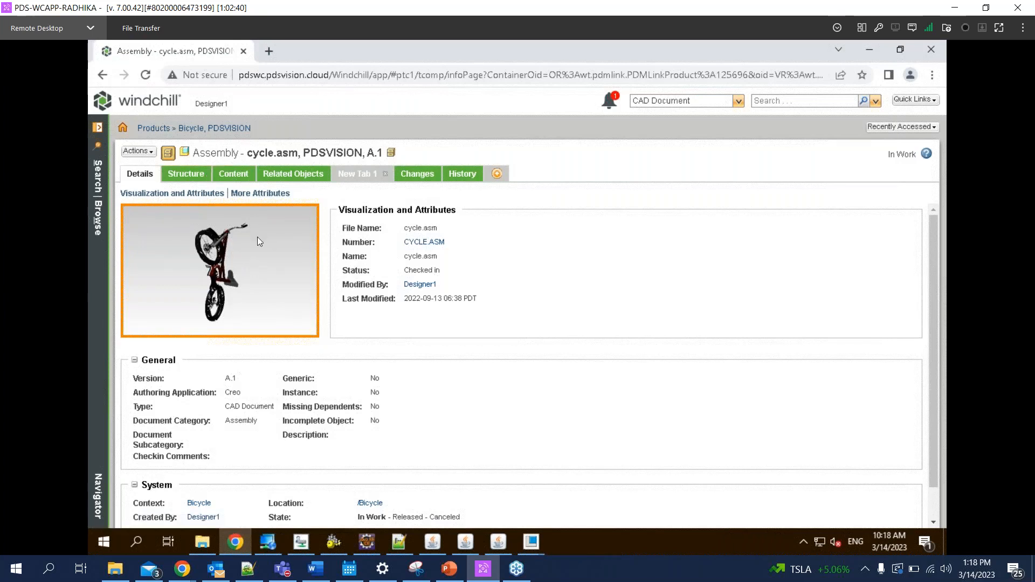
{"action": "left_click", "coordinate": [195, 180]}
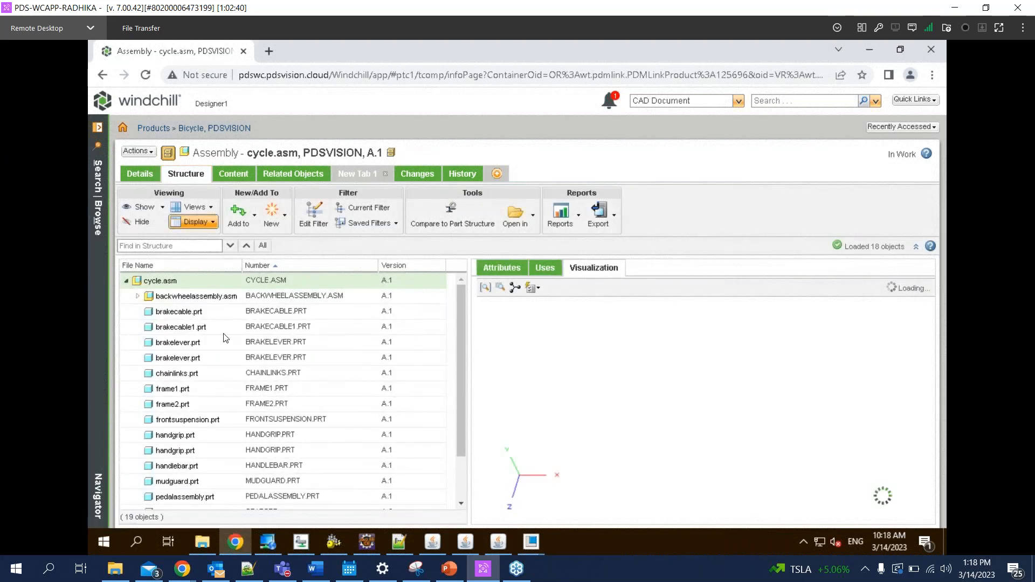
{"action": "left_click", "coordinate": [138, 296]}
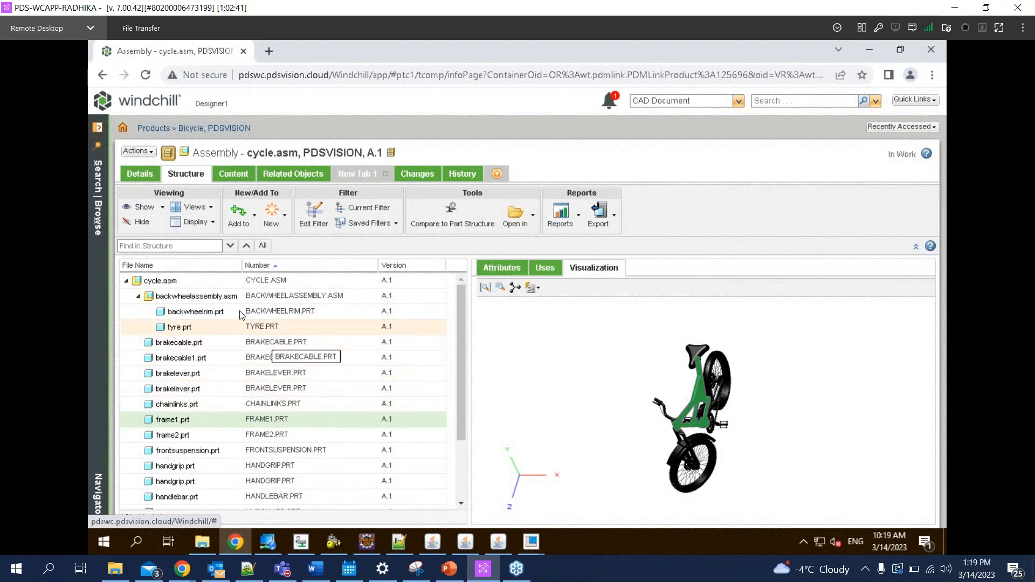
{"action": "left_click", "coordinate": [232, 285]}
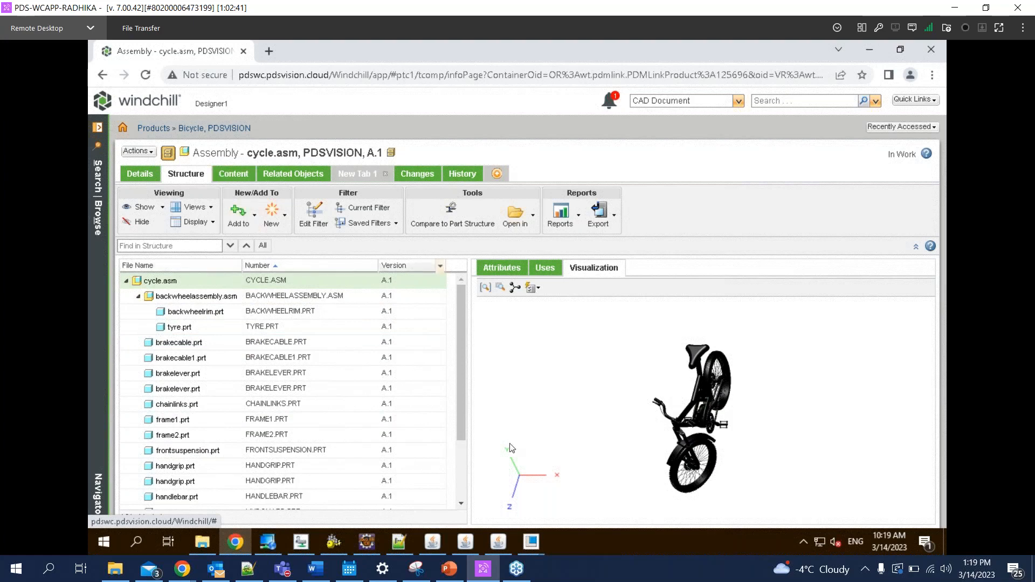
Switch to the Creo Parametric window of the seat part and check out cycle.asm in the embedded workspace
{"action": "mouse_move", "coordinate": [518, 539]}
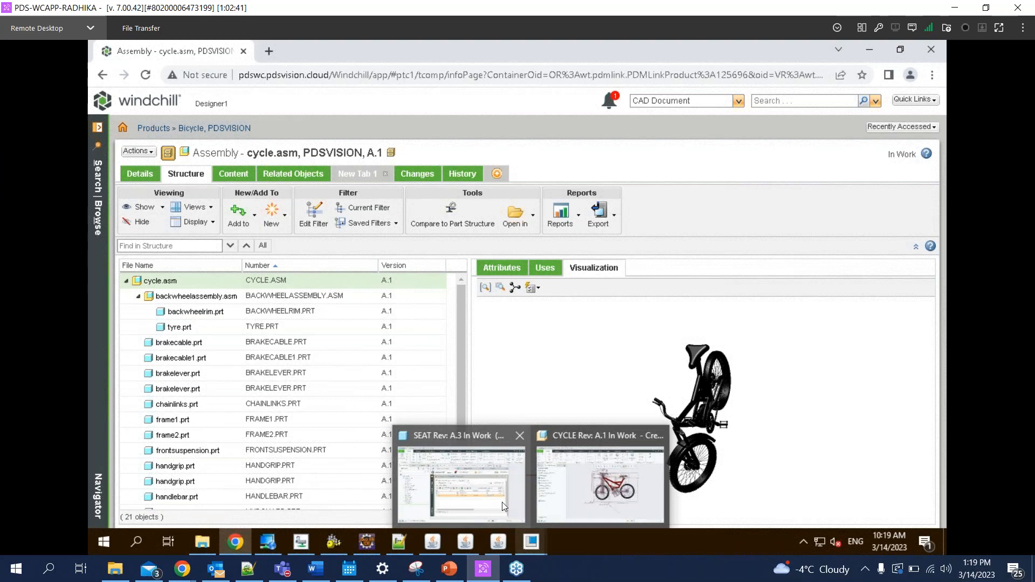
{"action": "left_click", "coordinate": [461, 475]}
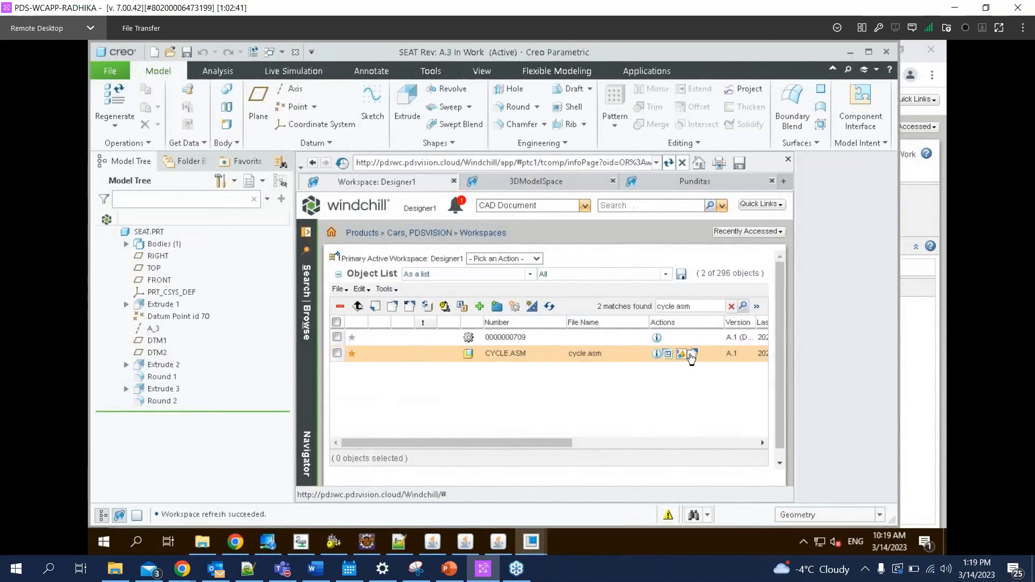
{"action": "left_click", "coordinate": [691, 357]}
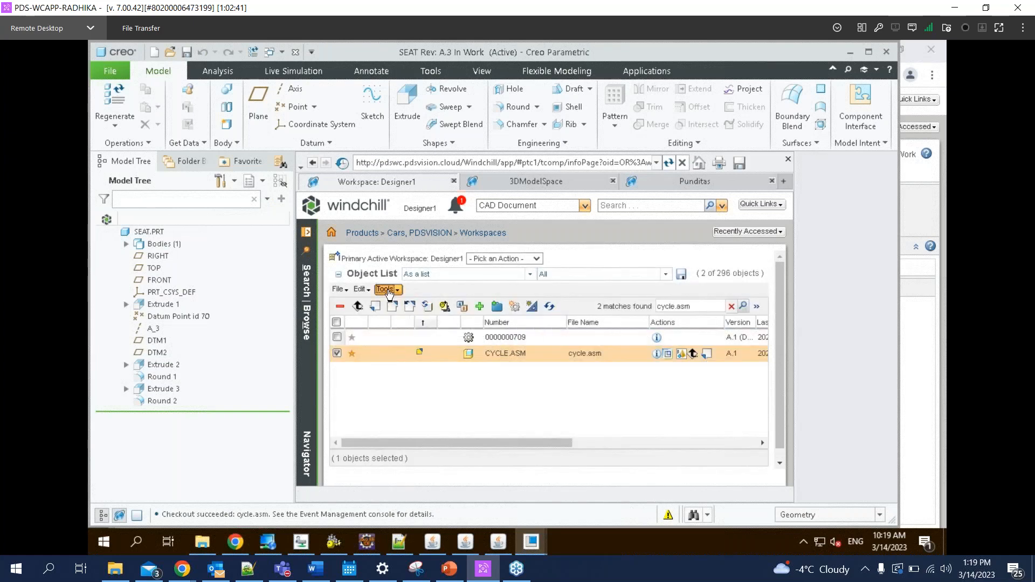
Undo the check-out of cycle.asm in the workspace
{"action": "left_click", "coordinate": [361, 289]}
{"action": "left_click", "coordinate": [364, 293]}
{"action": "left_click", "coordinate": [364, 293]}
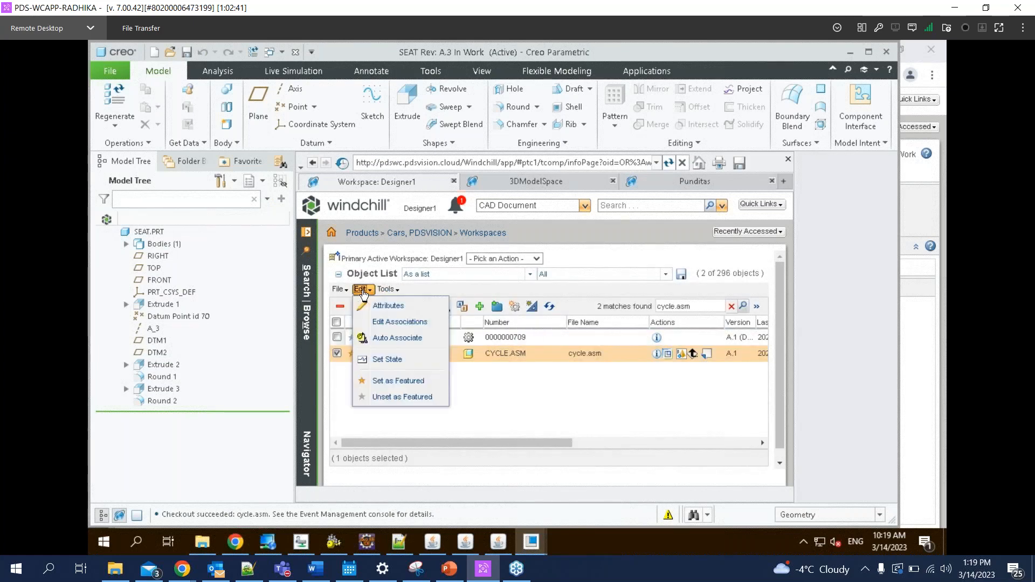
{"action": "left_click", "coordinate": [531, 365]}
{"action": "right_click", "coordinate": [516, 355]}
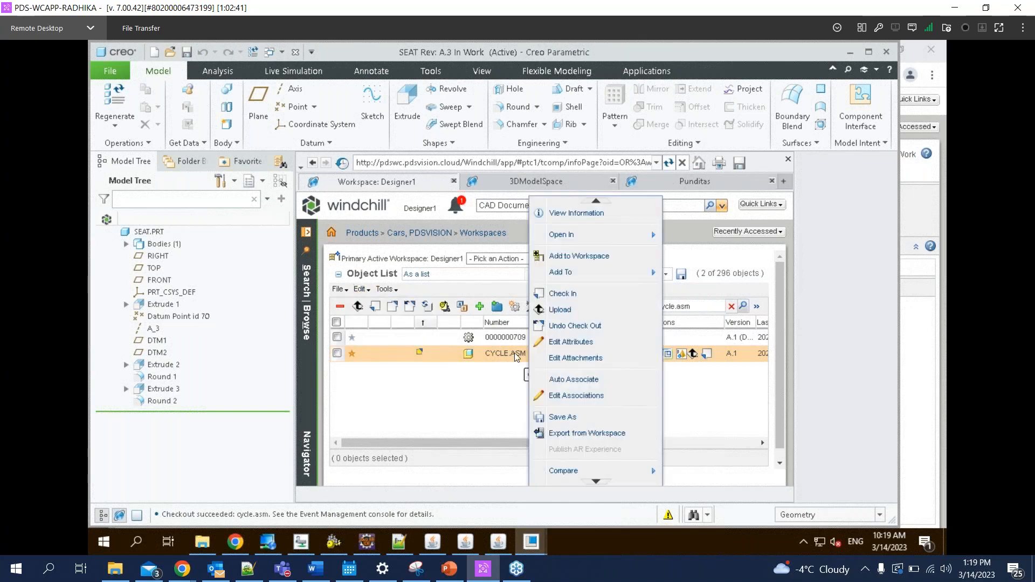
{"action": "left_click", "coordinate": [560, 326]}
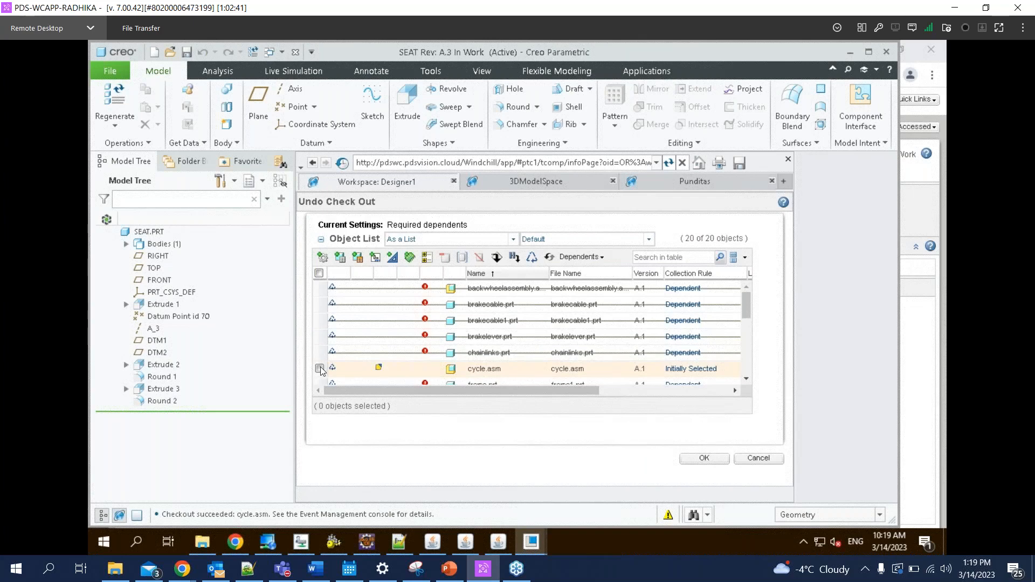
{"action": "left_click", "coordinate": [704, 458]}
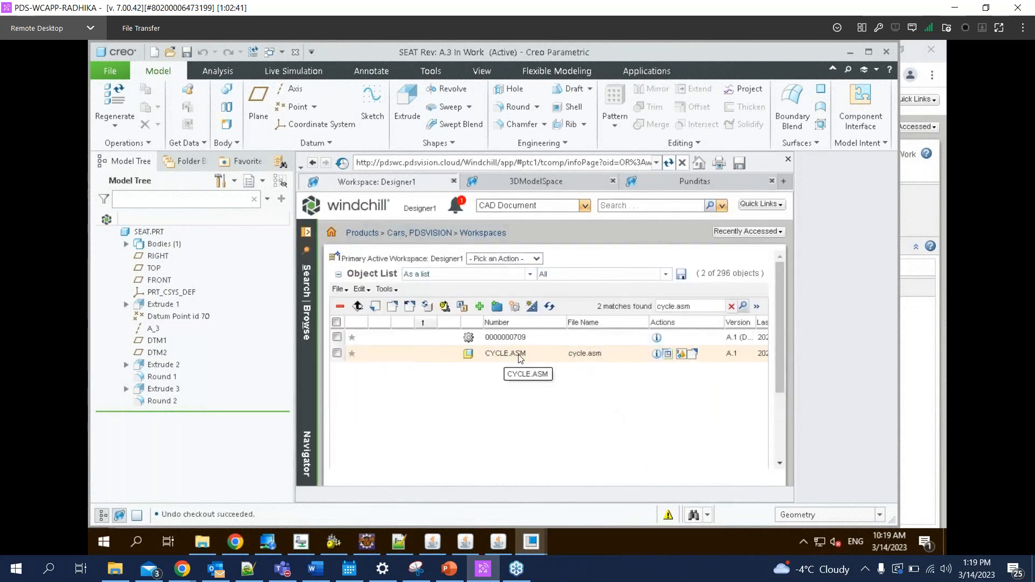
{"action": "left_click_drag", "start_coordinate": [486, 356], "coordinate": [532, 353]}
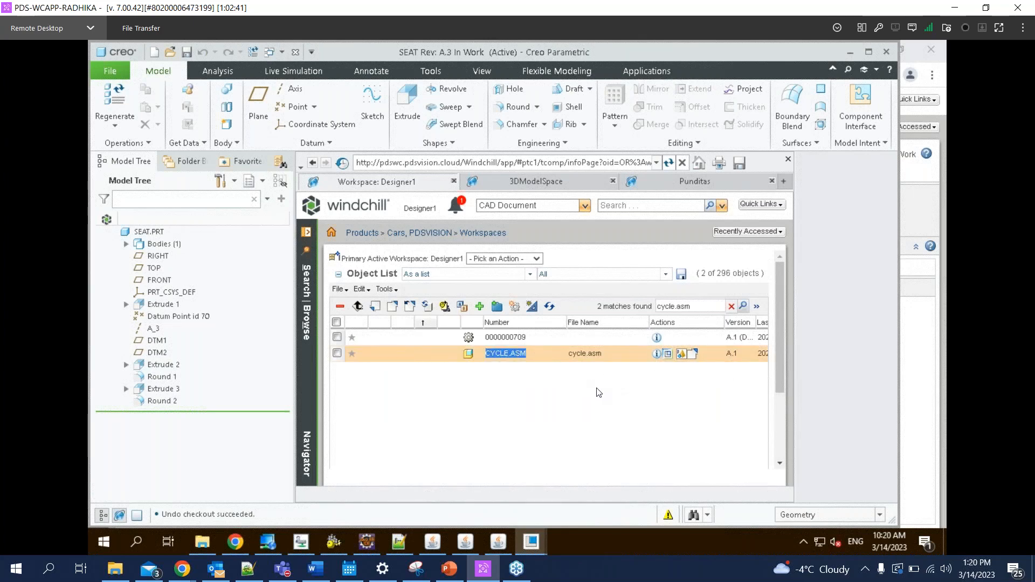
{"action": "left_click", "coordinate": [486, 350]}
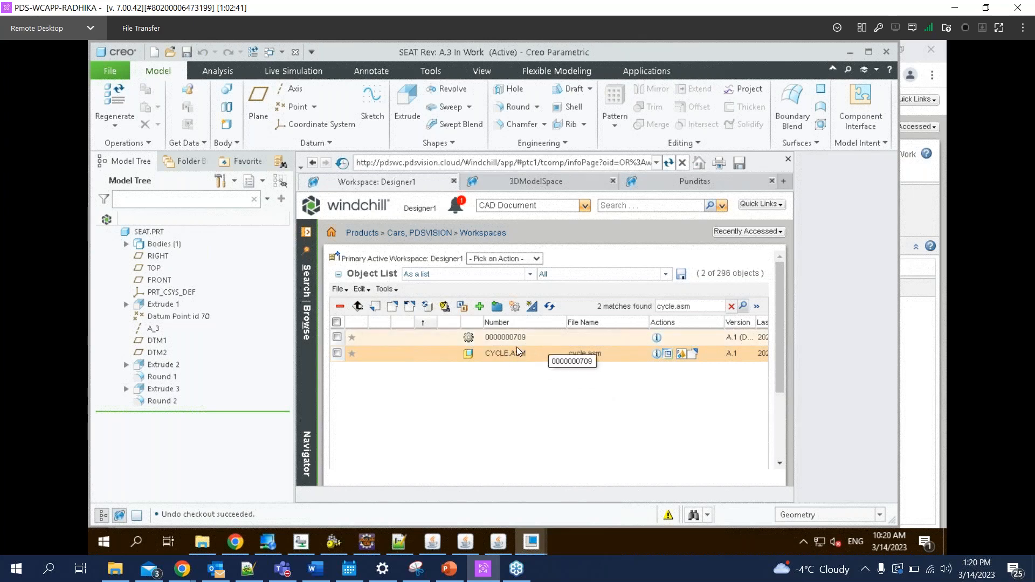
{"action": "left_click", "coordinate": [511, 340]}
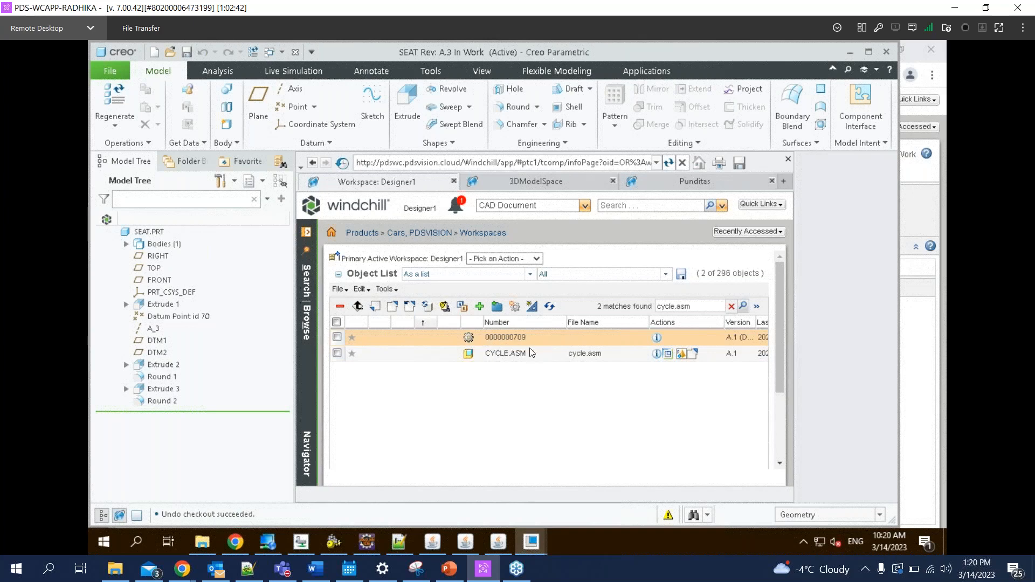
{"action": "double_click", "coordinate": [511, 337]}
{"action": "left_click", "coordinate": [656, 338]}
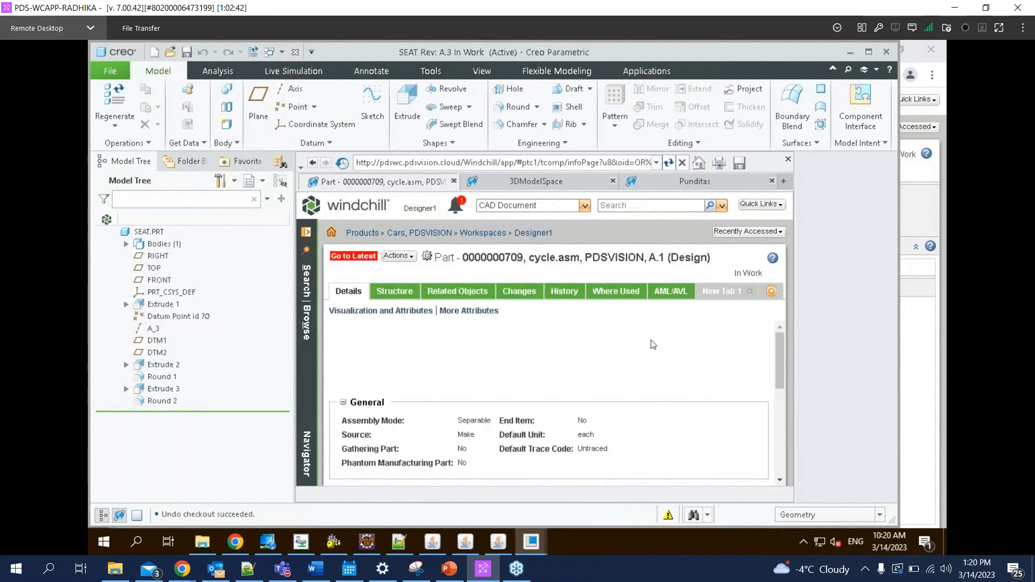
{"action": "left_click", "coordinate": [370, 257]}
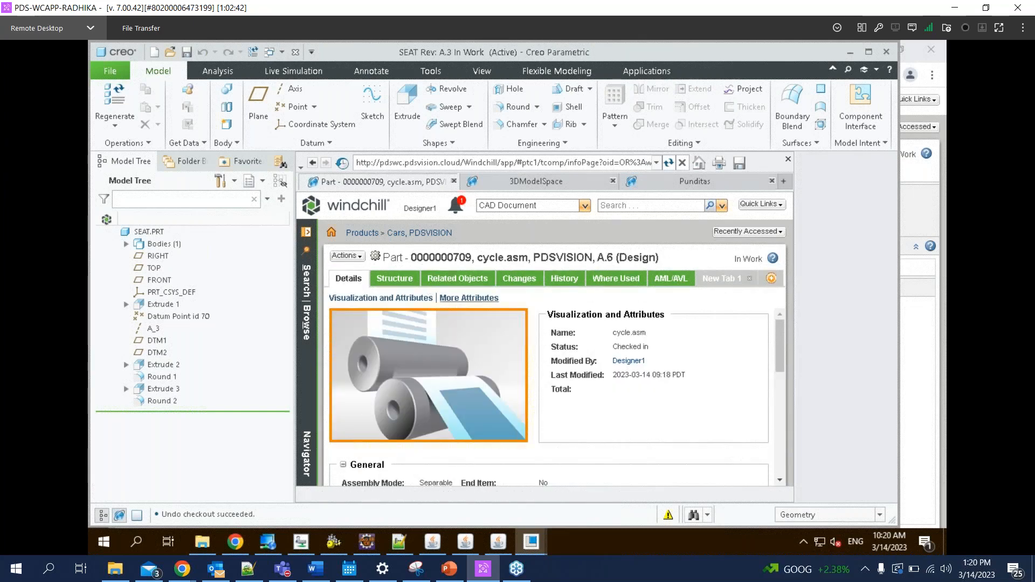
{"action": "left_click", "coordinate": [418, 280]}
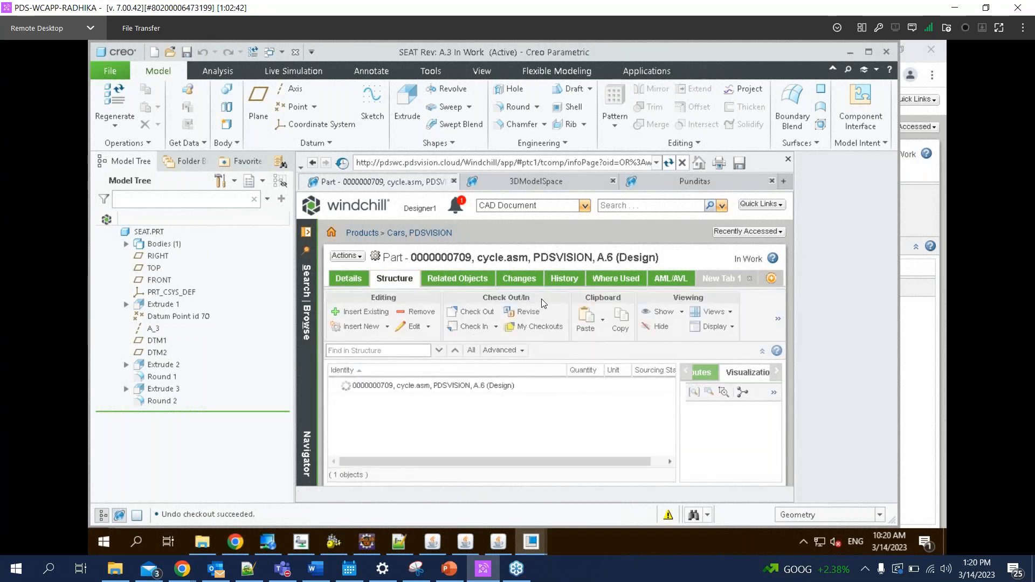
Switch to the Windchill browser window, open the part related to the cycle.asm CAD document and show its structure
{"action": "left_click", "coordinate": [924, 416]}
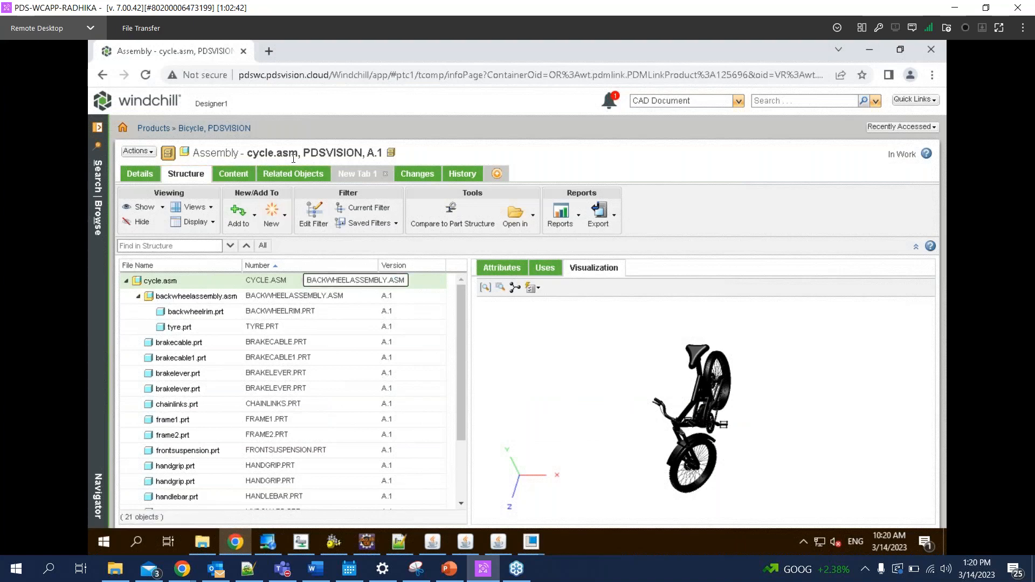
{"action": "left_click", "coordinate": [293, 174]}
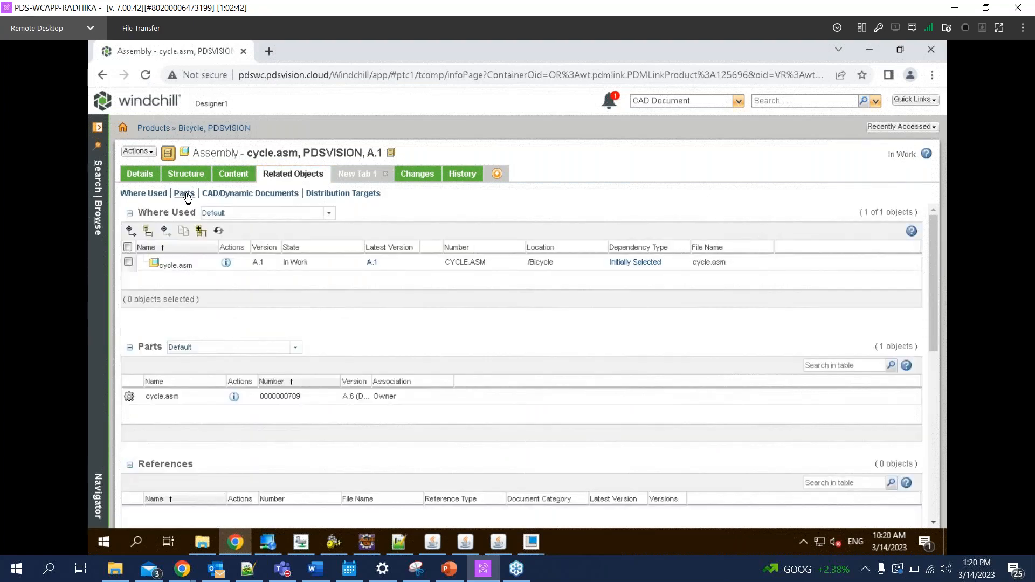
{"action": "left_click", "coordinate": [184, 193]}
{"action": "left_click", "coordinate": [234, 263]}
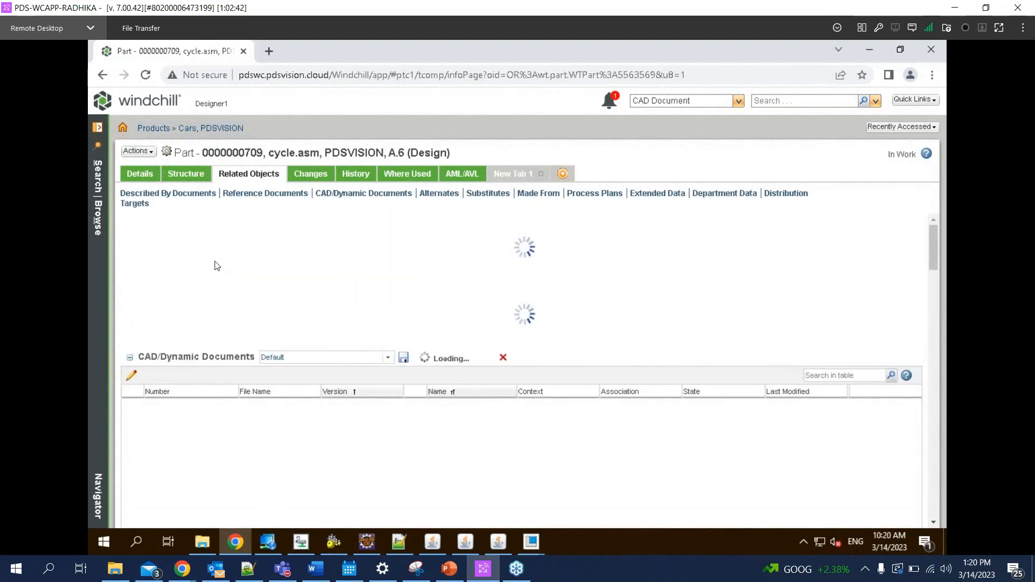
{"action": "left_click", "coordinate": [186, 174]}
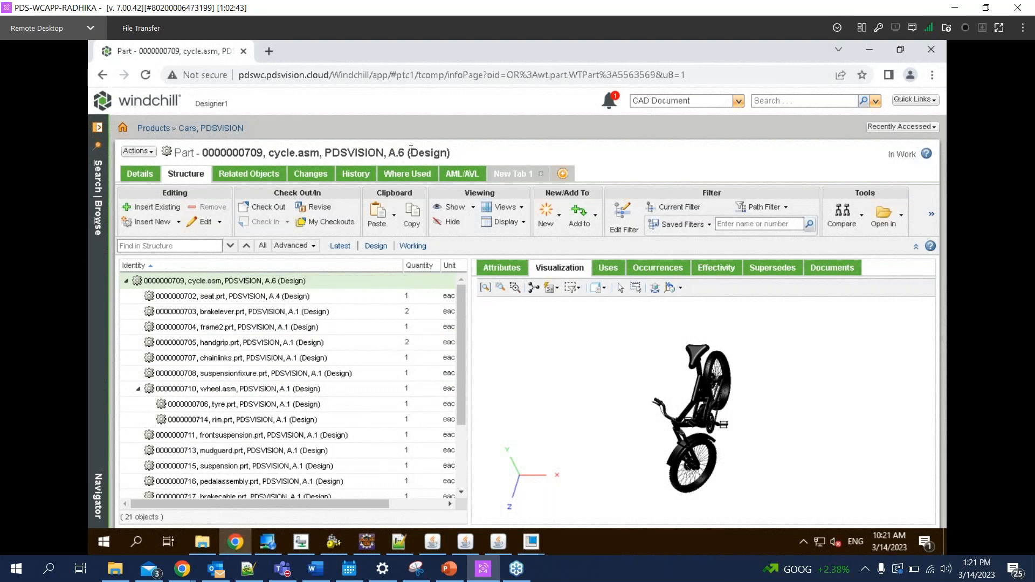
Show the components used by the cycle.asm part and narrow the structure's Identity column
{"action": "double_click", "coordinate": [438, 159]}
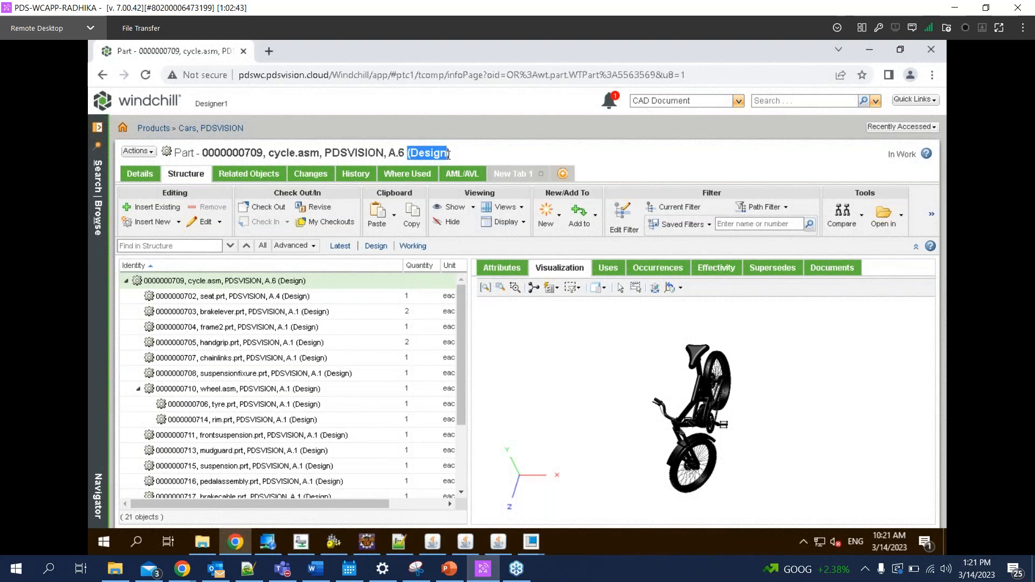
{"action": "left_click", "coordinate": [482, 156]}
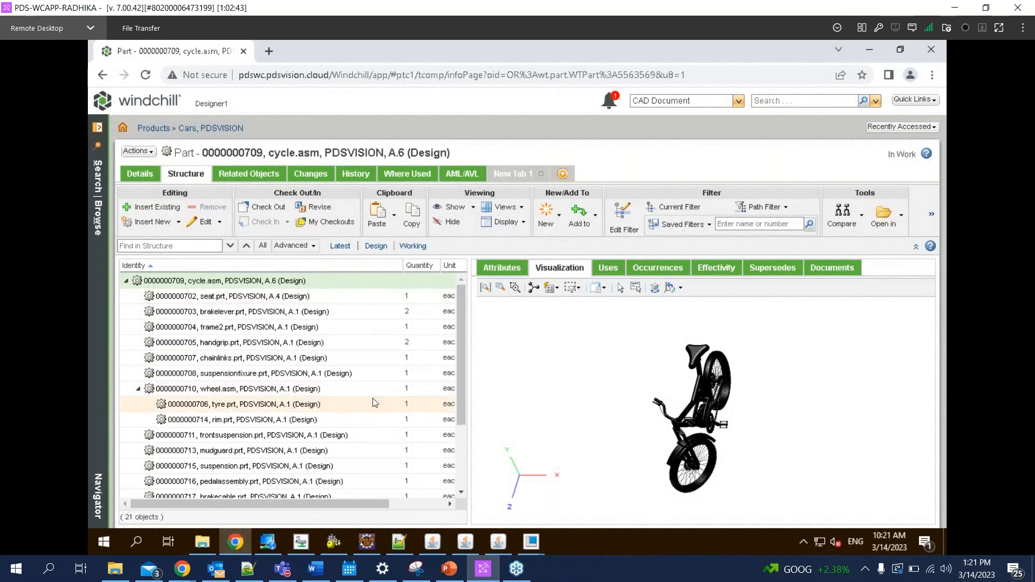
{"action": "left_click", "coordinate": [606, 268]}
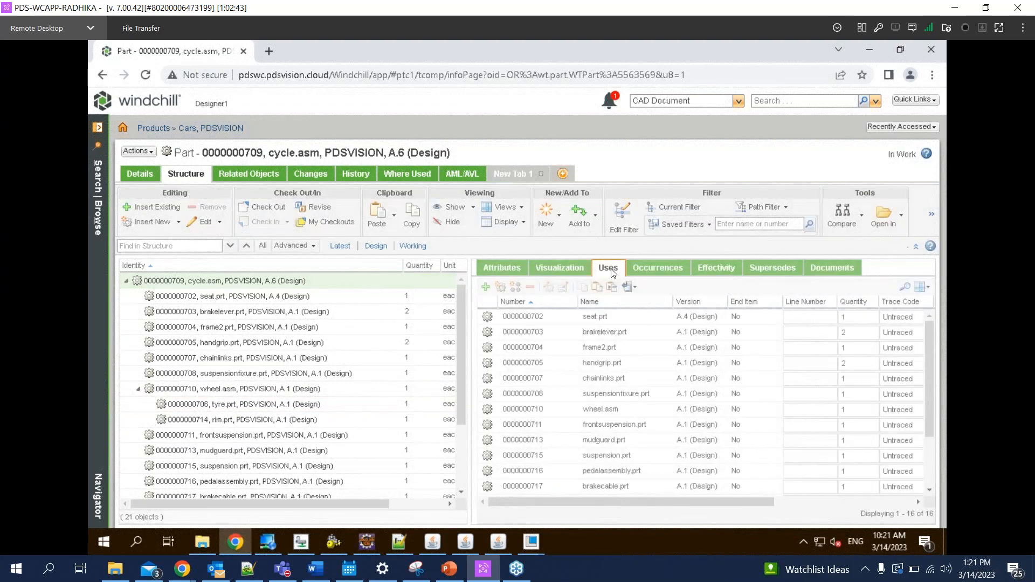
{"action": "left_click_drag", "start_coordinate": [469, 349], "coordinate": [461, 349]}
{"action": "left_click_drag", "start_coordinate": [403, 266], "coordinate": [372, 266]}
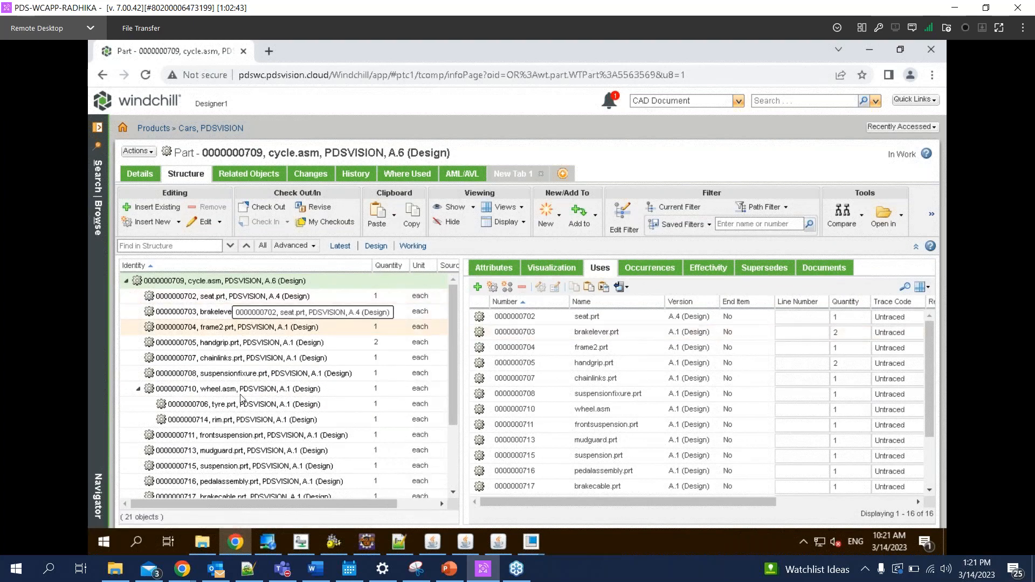
Open the information page of seat.prt from the cycle.asm structure and show its related objects
{"action": "left_click", "coordinate": [231, 344]}
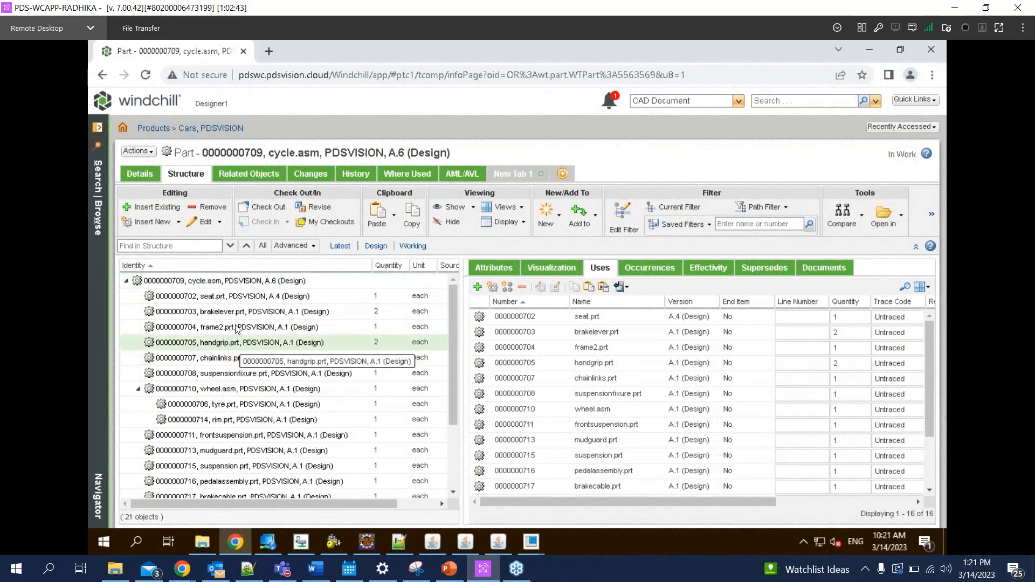
{"action": "left_click", "coordinate": [229, 358]}
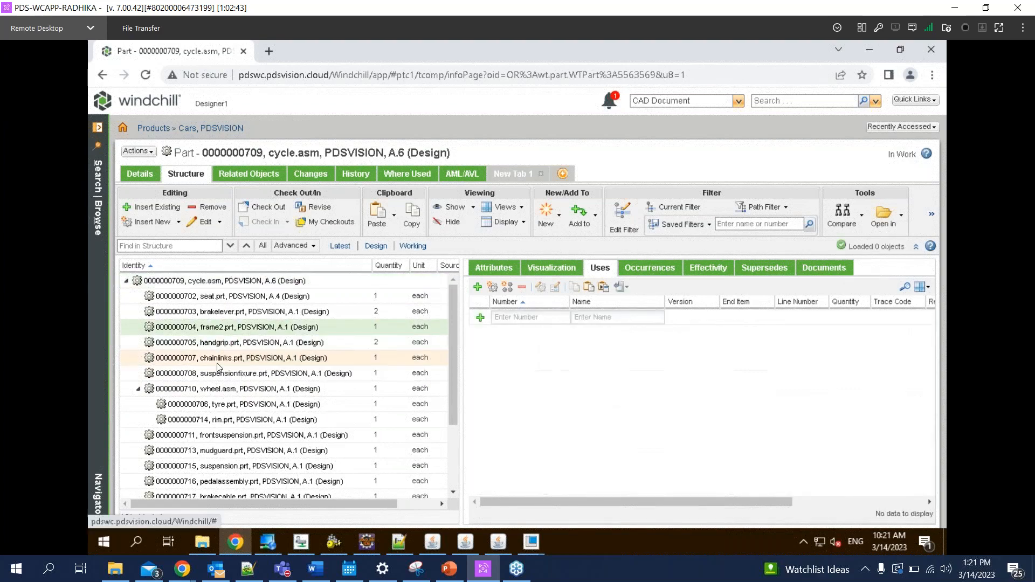
{"action": "left_click", "coordinate": [217, 297]}
{"action": "right_click", "coordinate": [217, 297]}
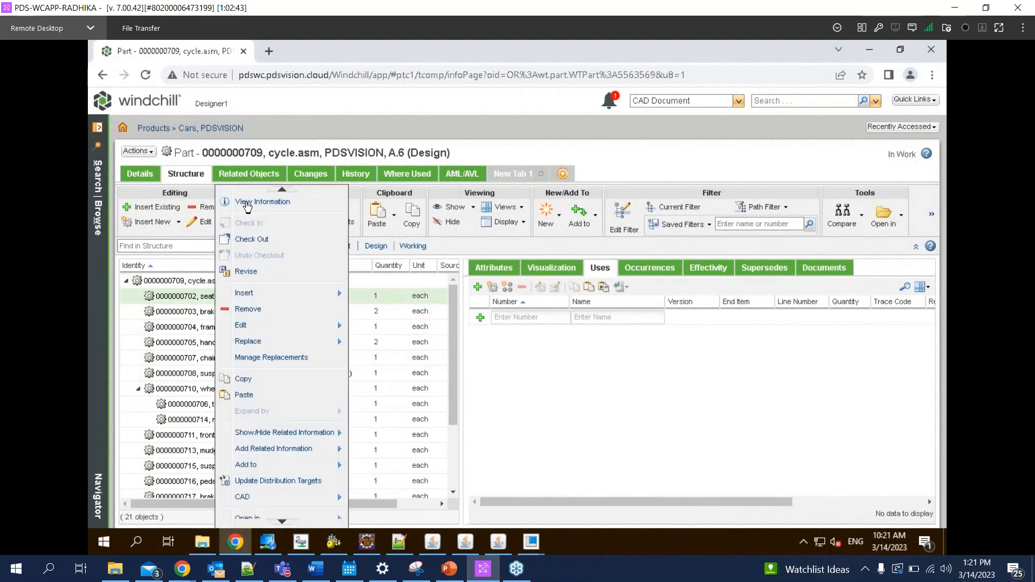
{"action": "left_click", "coordinate": [258, 201]}
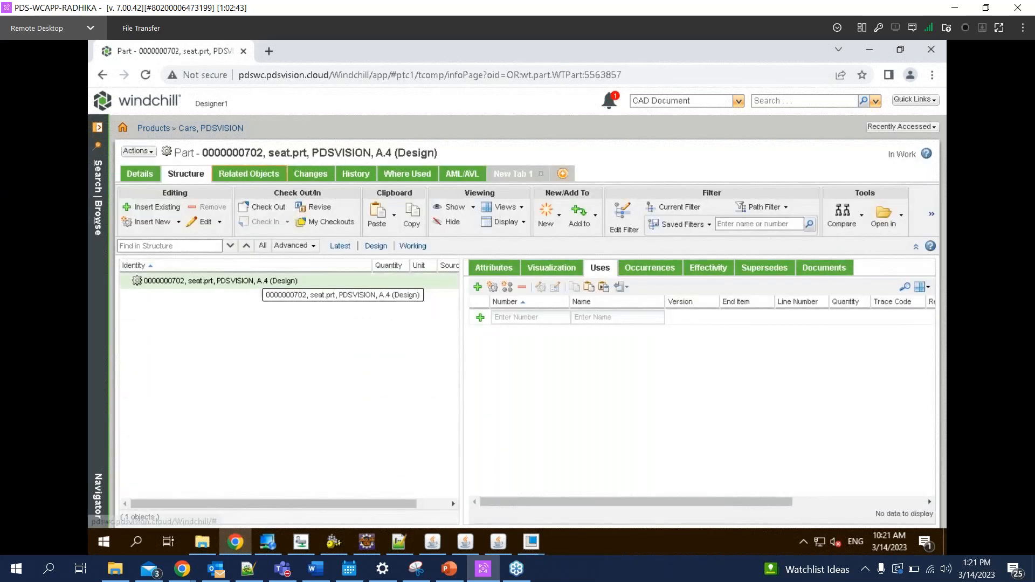
{"action": "left_click", "coordinate": [249, 174]}
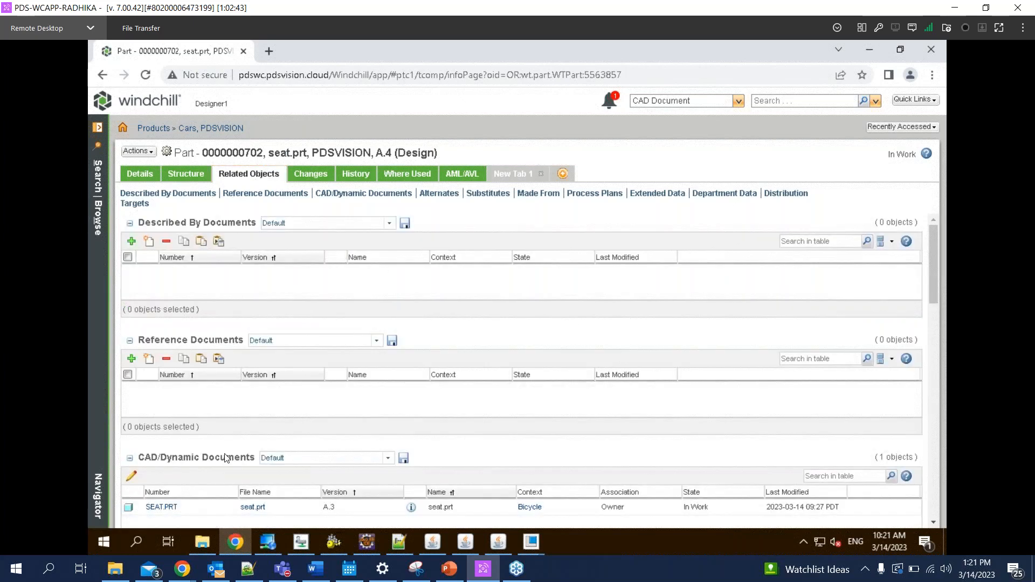
Examine the CAD/Dynamic Documents associated with the seat.prt part and compare them with the part's number
{"action": "scroll", "coordinate": [224, 458], "scroll_direction": "down", "scroll_amount": 2}
{"action": "scroll", "coordinate": [228, 459], "scroll_direction": "down", "scroll_amount": 4}
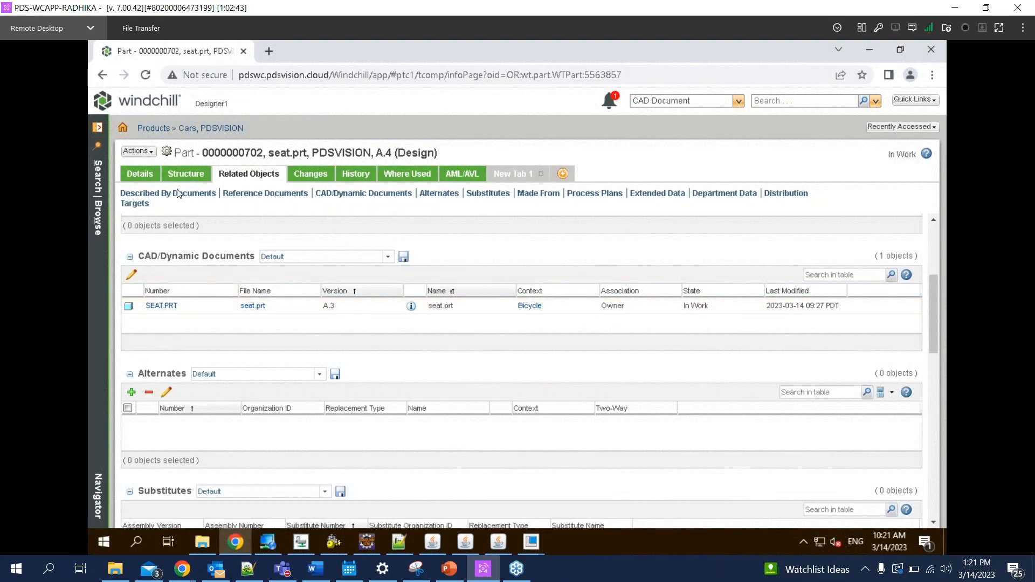
{"action": "left_click_drag", "start_coordinate": [203, 153], "coordinate": [264, 155]}
{"action": "left_click", "coordinate": [214, 154]}
{"action": "left_click", "coordinate": [277, 218]}
{"action": "scroll", "coordinate": [430, 229], "scroll_direction": "up", "scroll_amount": 1}
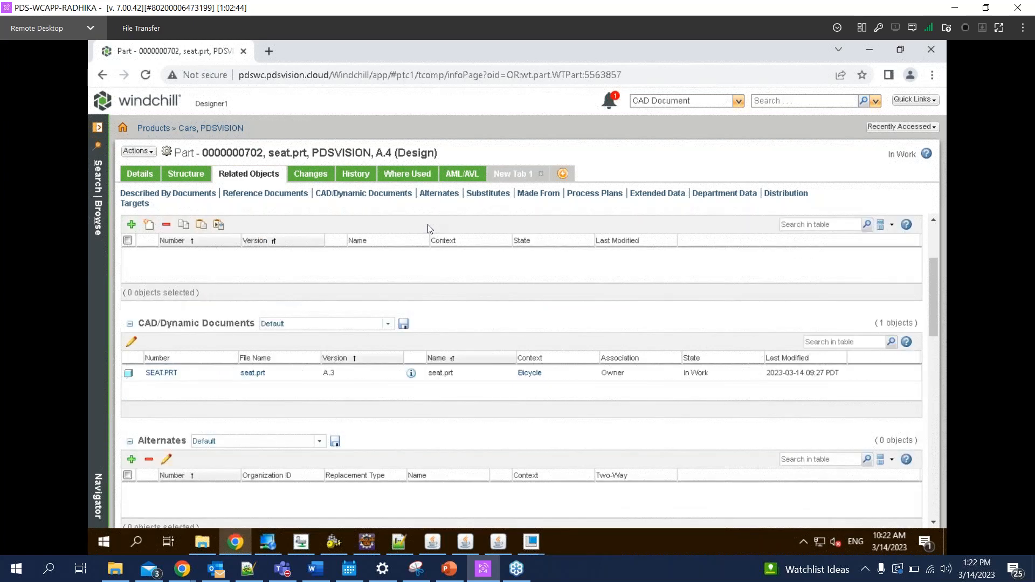
{"action": "scroll", "coordinate": [429, 229], "scroll_direction": "up", "scroll_amount": 2}
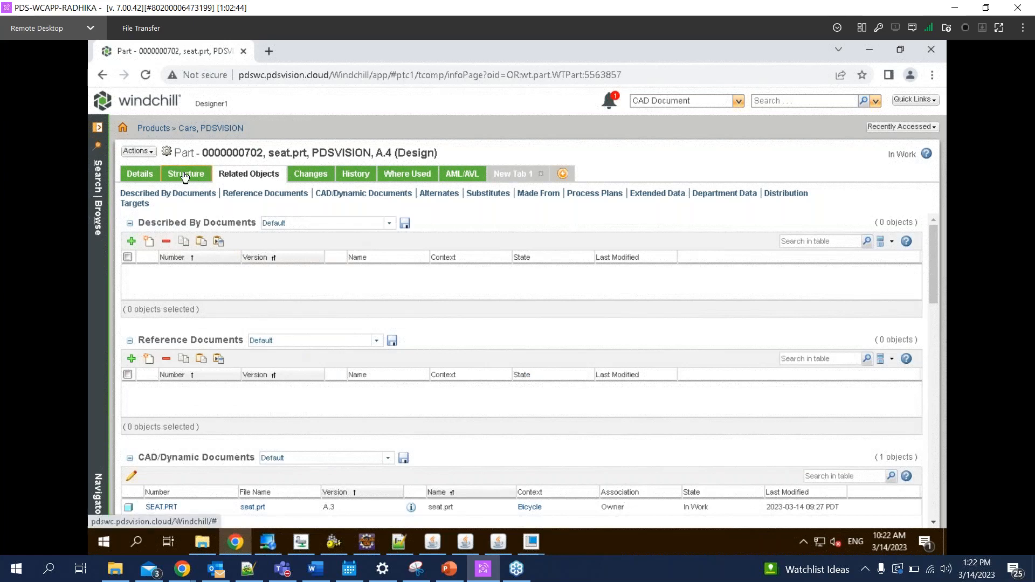
{"action": "scroll", "coordinate": [170, 446], "scroll_direction": "down", "scroll_amount": 1}
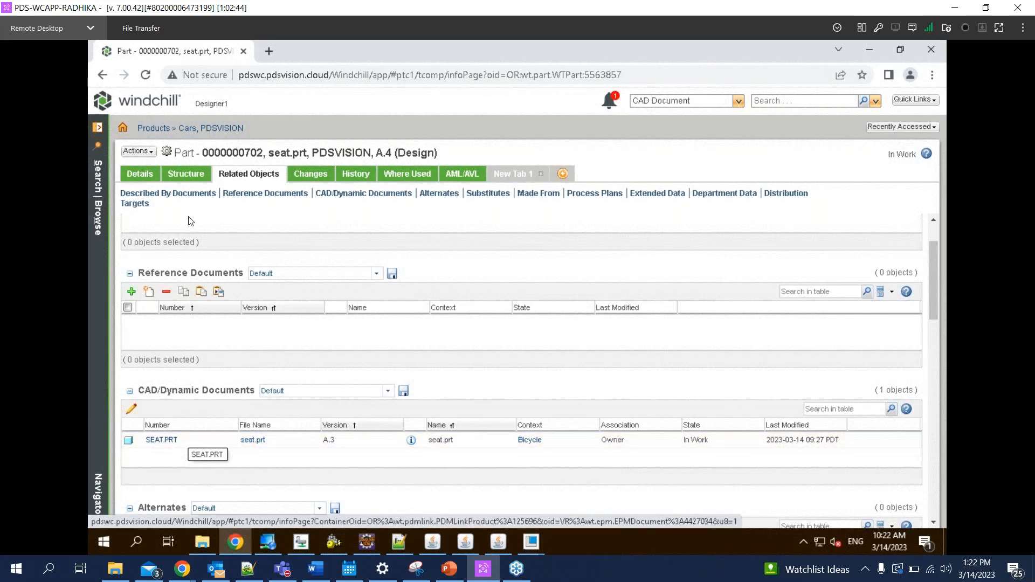
Return to the cycle.asm part's structure and look through its full component list
{"action": "left_click", "coordinate": [97, 73]}
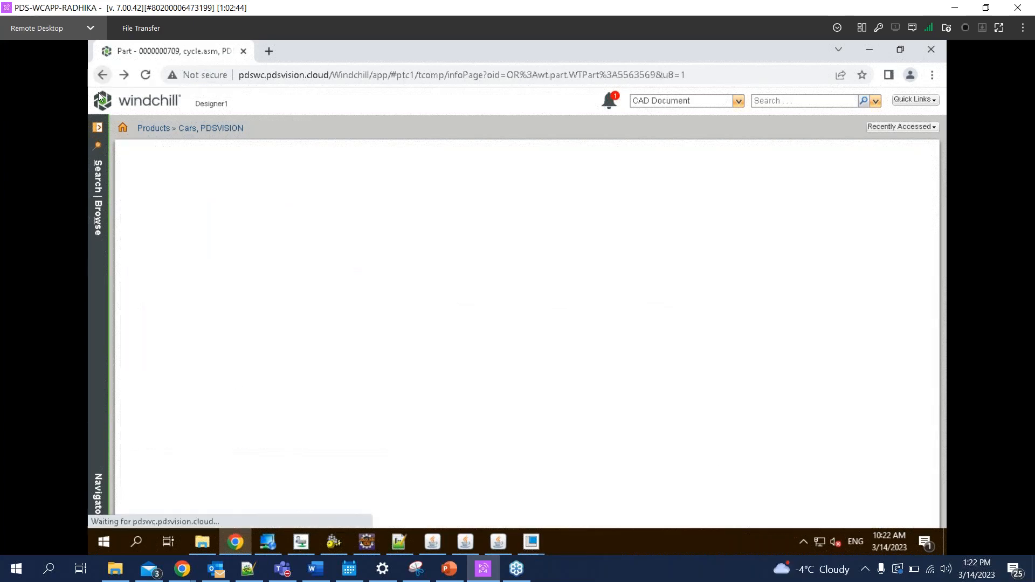
{"action": "left_click", "coordinate": [210, 174]}
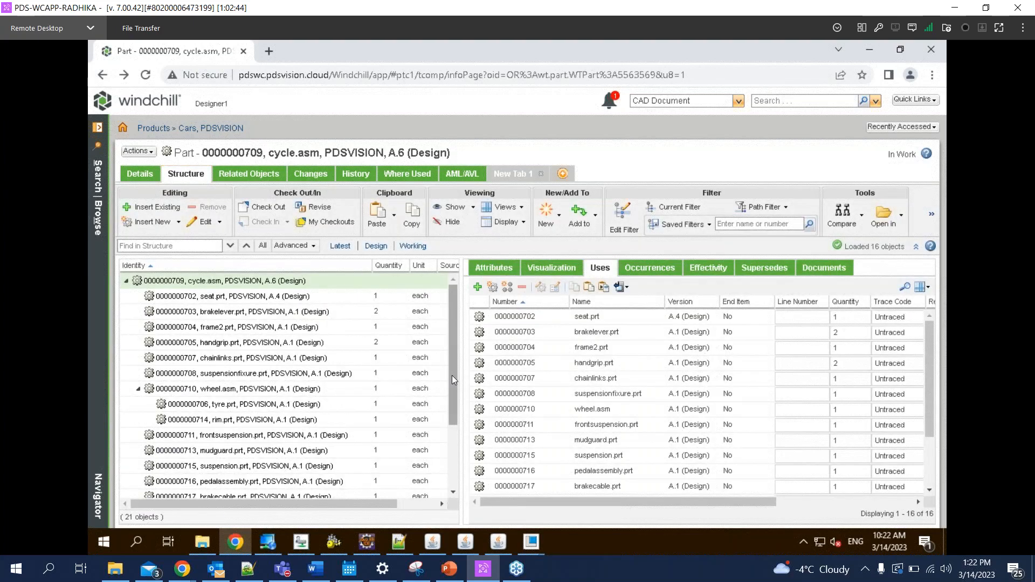
{"action": "scroll", "coordinate": [452, 375], "scroll_direction": "down", "scroll_amount": 2}
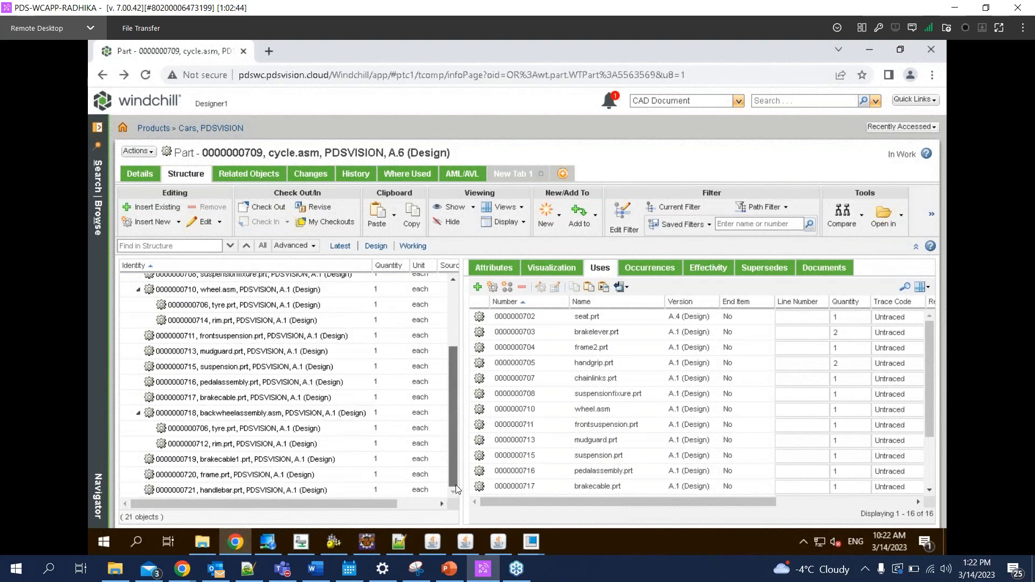
{"action": "scroll", "coordinate": [455, 471], "scroll_direction": "up", "scroll_amount": 3}
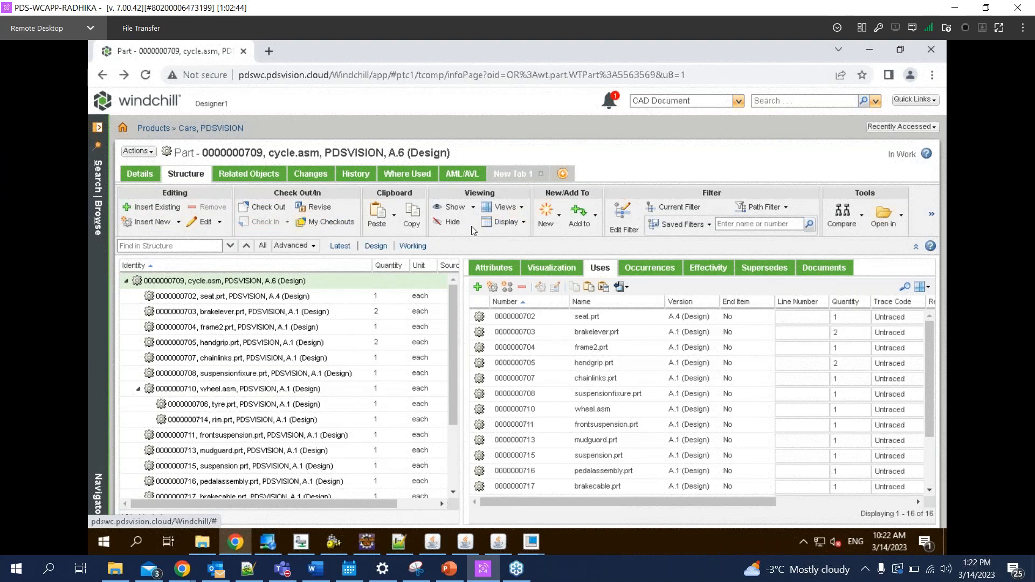
Select all parts in the cycle.asm structure, from the top-level part to handlebar.prt, and show all their related information
{"action": "left_click", "coordinate": [473, 208]}
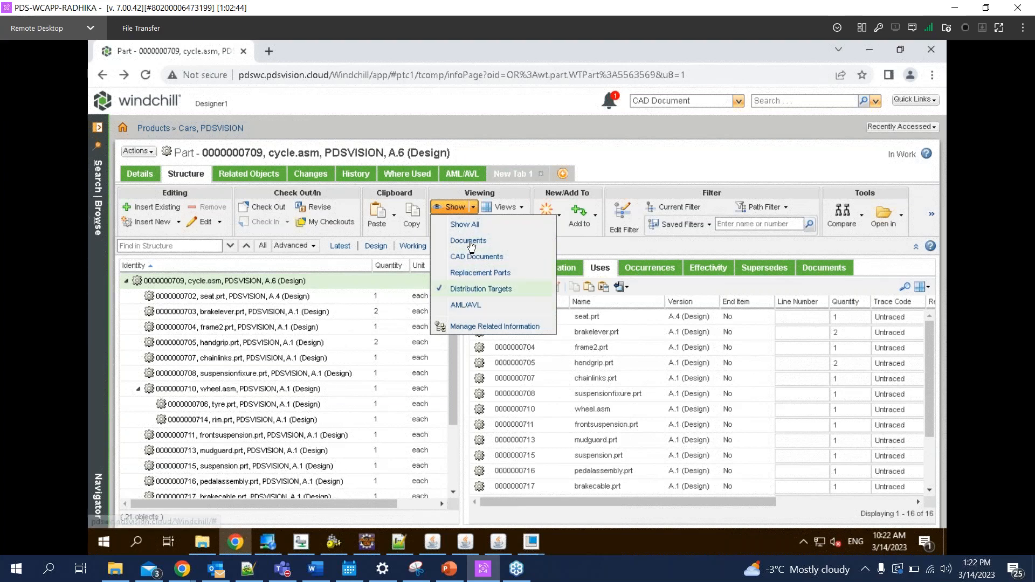
{"action": "left_click", "coordinate": [331, 287]}
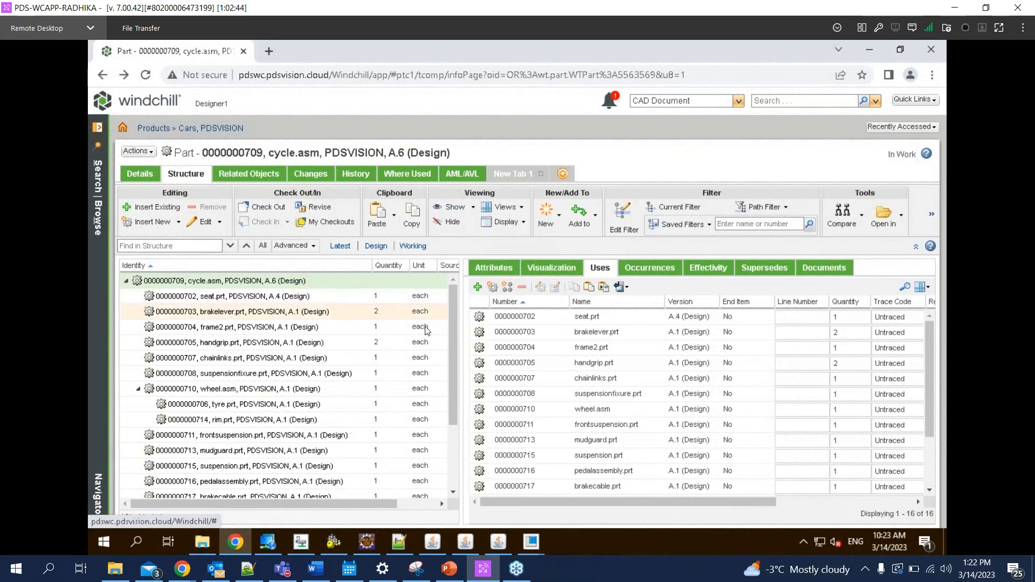
{"action": "left_click_drag", "start_coordinate": [454, 393], "coordinate": [455, 458]}
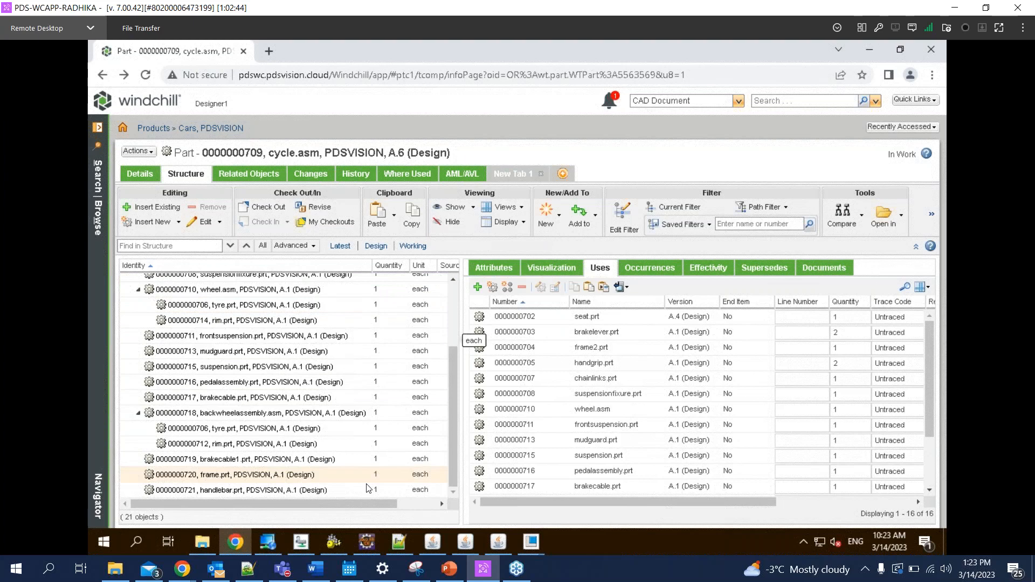
{"action": "left_click", "coordinate": [322, 490], "text": "shift"}
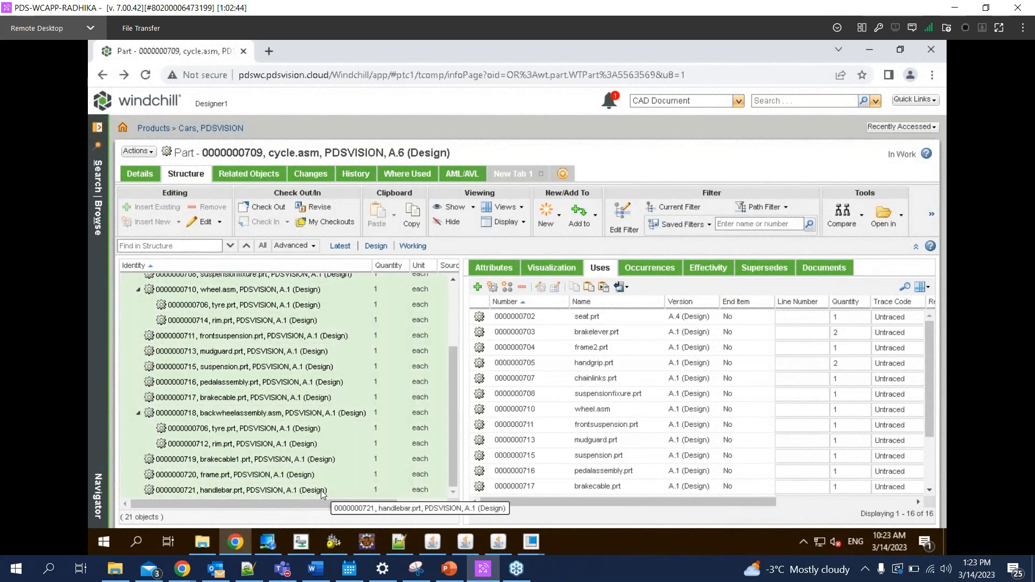
{"action": "scroll", "coordinate": [309, 383], "scroll_direction": "up", "scroll_amount": 3}
{"action": "left_click", "coordinate": [471, 209]}
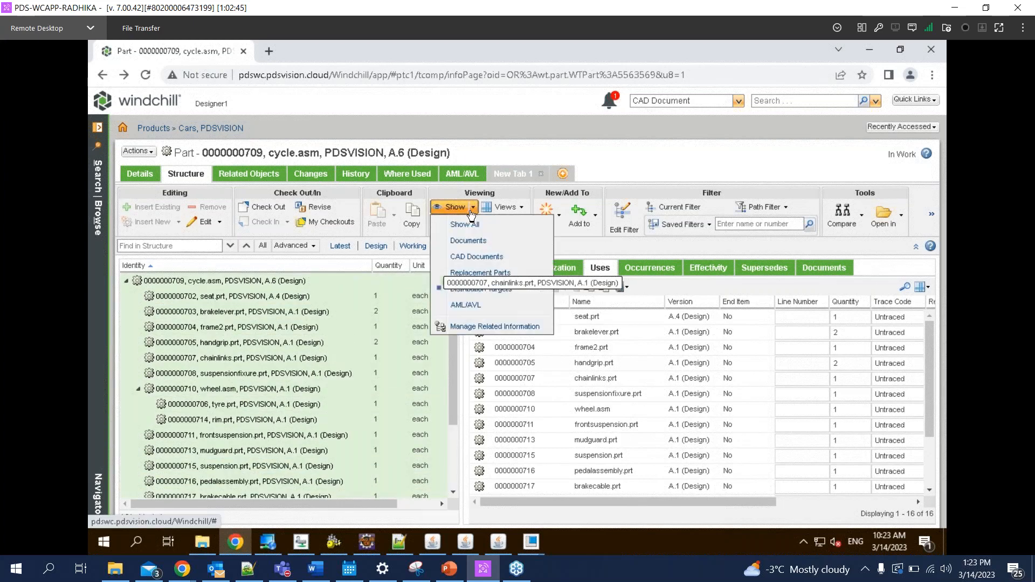
{"action": "left_click", "coordinate": [487, 227]}
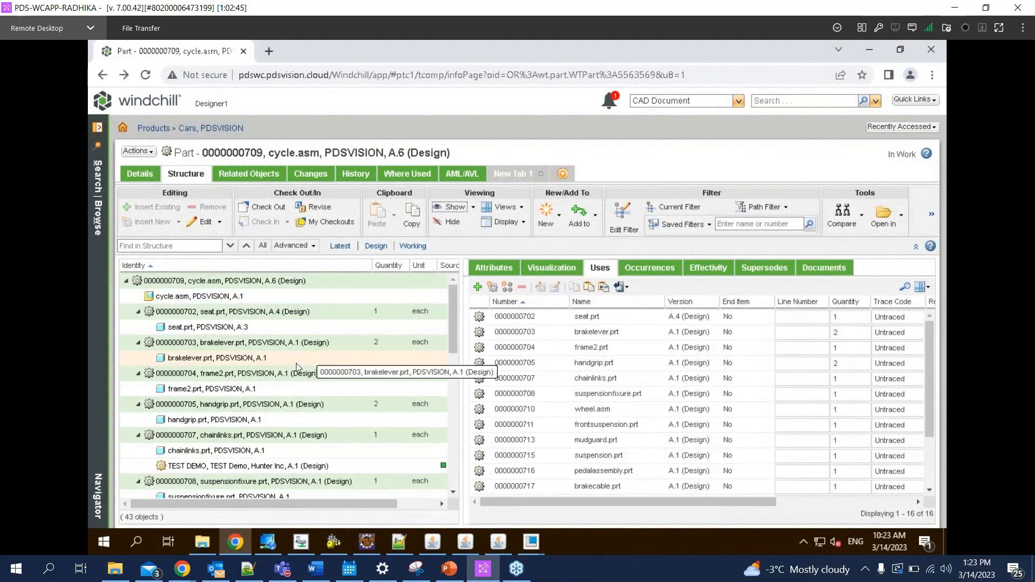
Examine the CAD documents beneath each part in the cycle.asm structure, including the wheel.asm and backwheelassembly.asm branches
{"action": "left_click", "coordinate": [296, 362]}
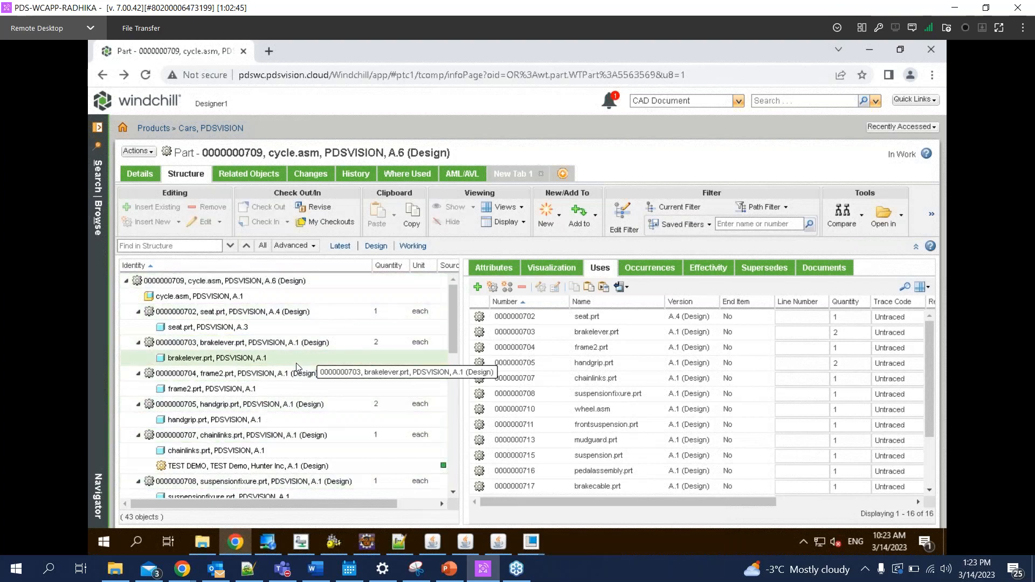
{"action": "left_click", "coordinate": [285, 281]}
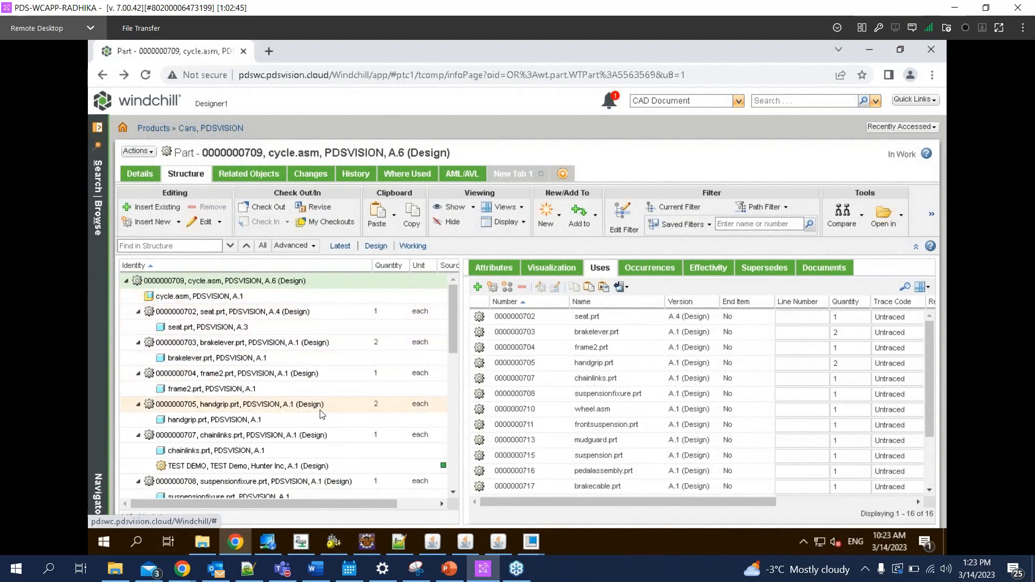
{"action": "scroll", "coordinate": [320, 414], "scroll_direction": "down", "scroll_amount": 1}
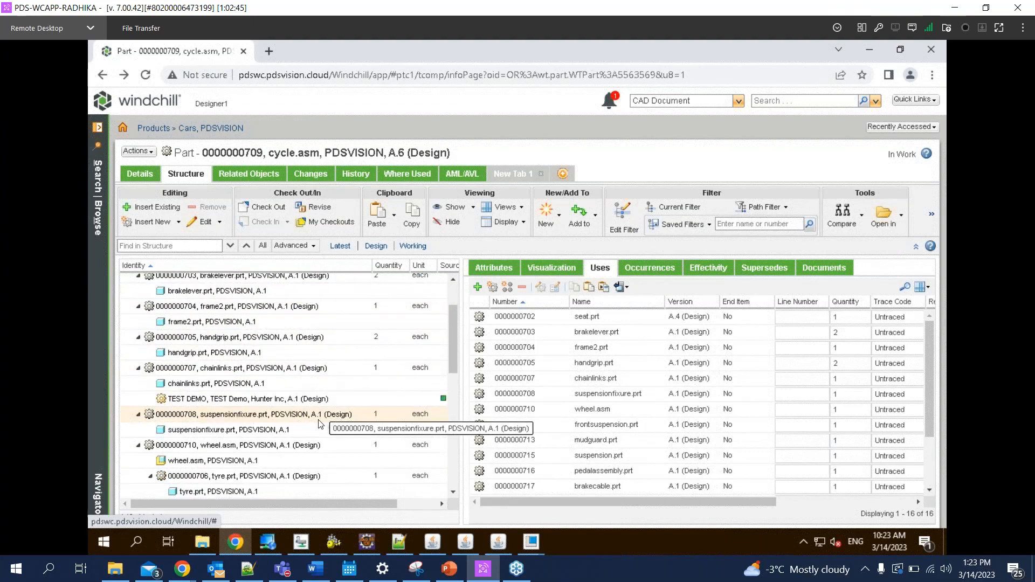
{"action": "scroll", "coordinate": [318, 423], "scroll_direction": "down", "scroll_amount": 1}
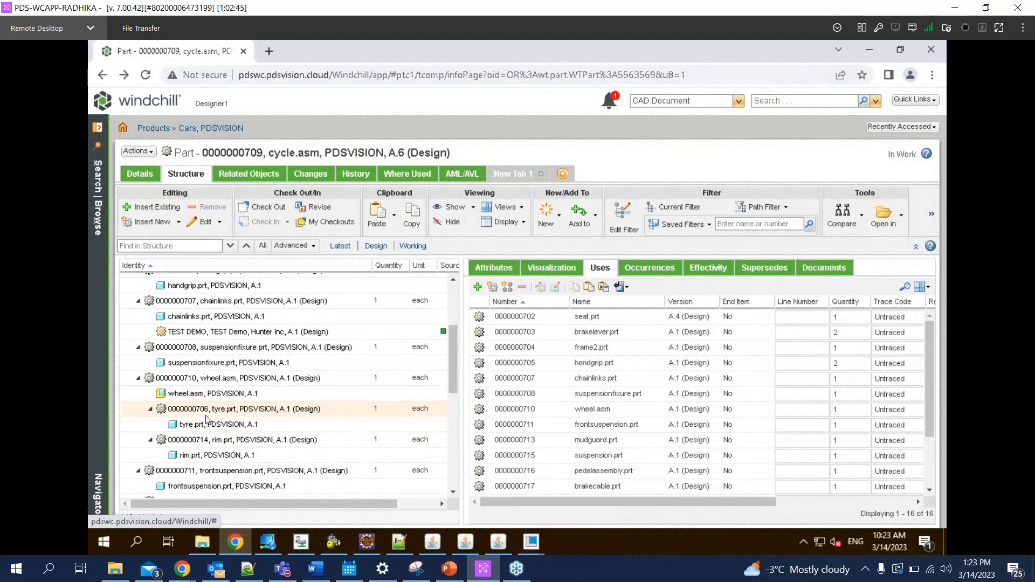
{"action": "scroll", "coordinate": [216, 417], "scroll_direction": "down", "scroll_amount": 2}
{"action": "scroll", "coordinate": [226, 415], "scroll_direction": "down", "scroll_amount": 3}
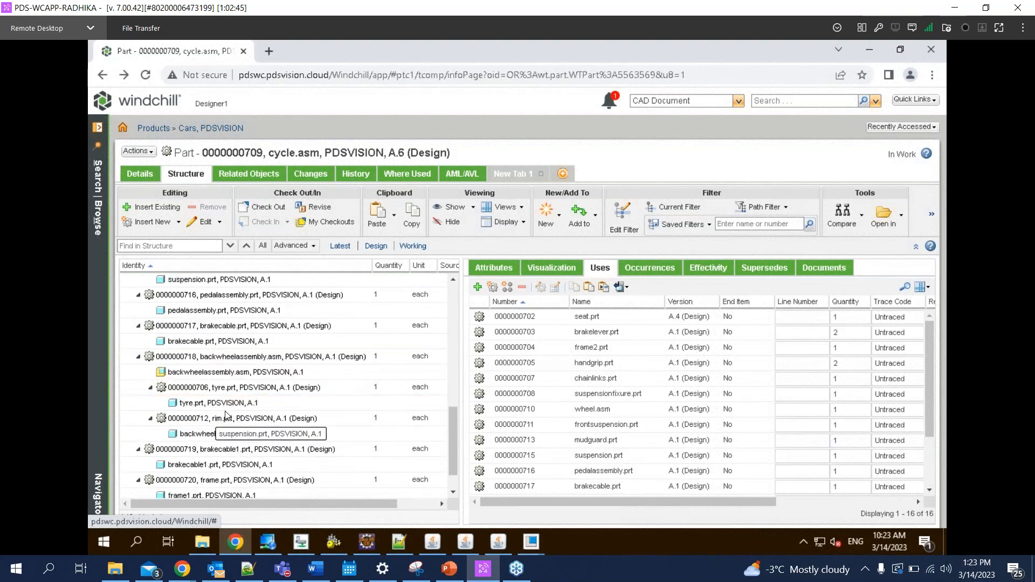
{"action": "scroll", "coordinate": [226, 419], "scroll_direction": "up", "scroll_amount": 5}
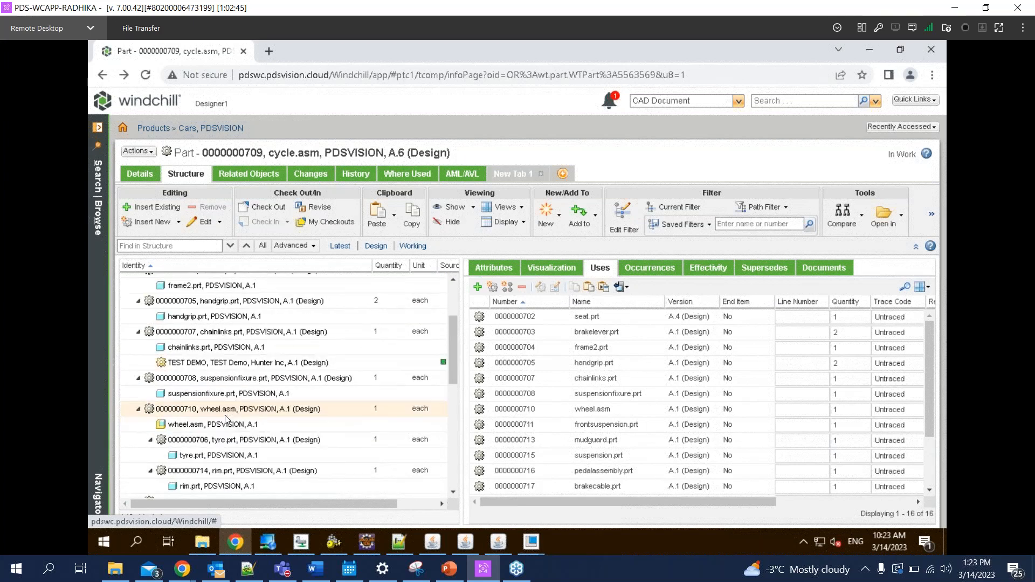
Check the sourcing status of the TEST DEMO part under chainlinks.prt and view which related information can be shown for it
{"action": "left_click", "coordinate": [402, 500]}
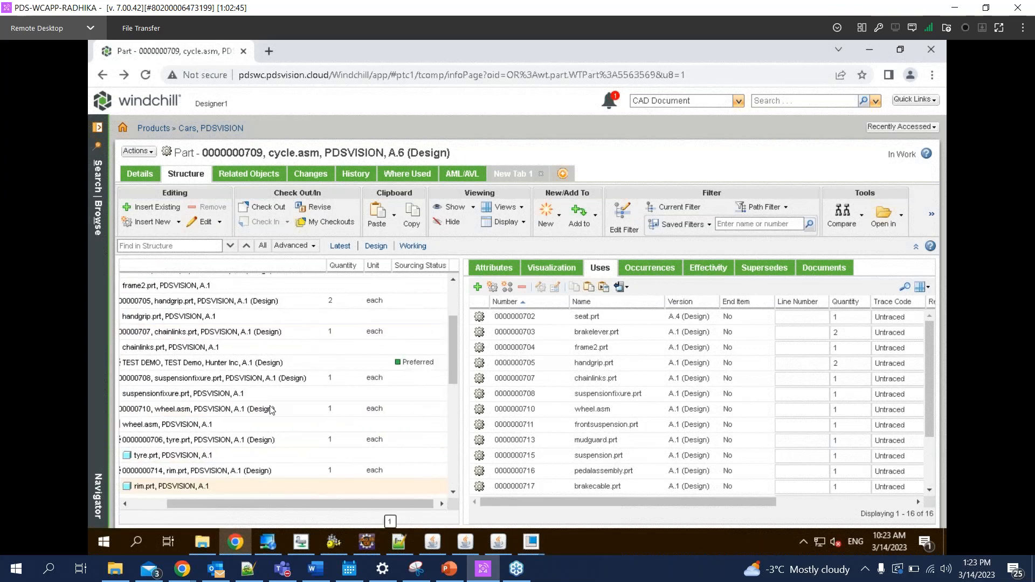
{"action": "left_click", "coordinate": [364, 368]}
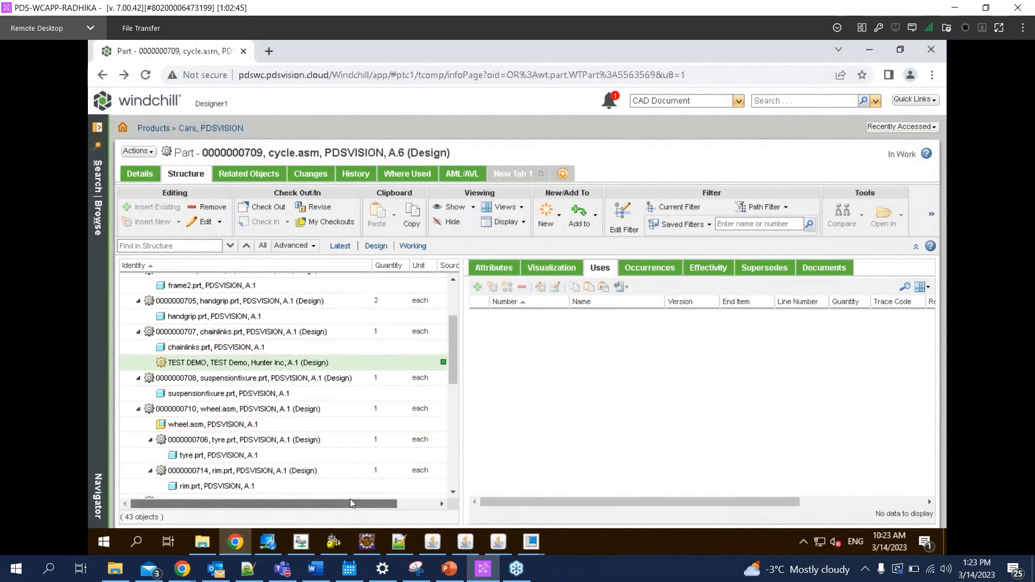
{"action": "scroll", "coordinate": [364, 494], "scroll_direction": "right", "scroll_amount": 2}
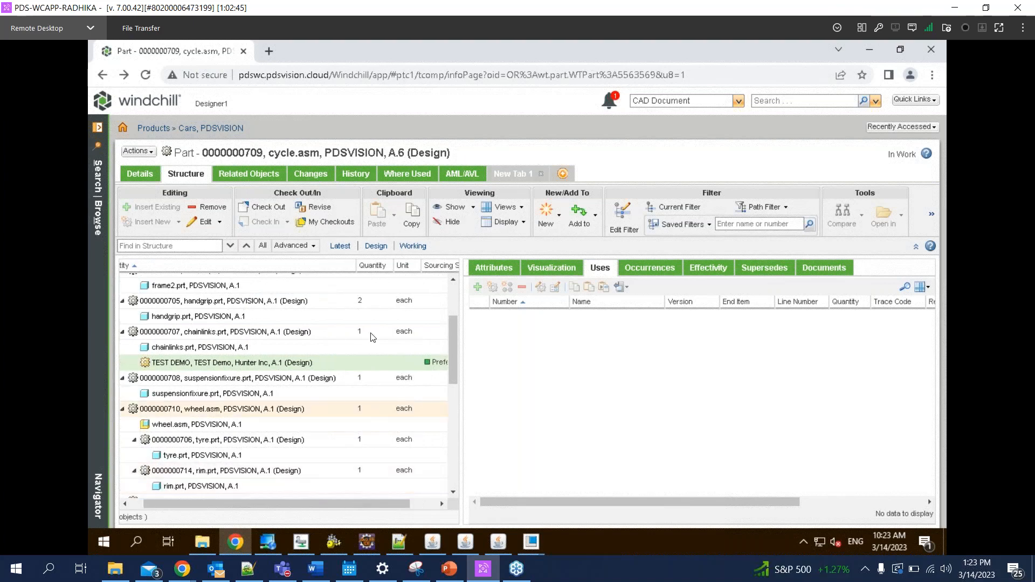
{"action": "left_click", "coordinate": [473, 207]}
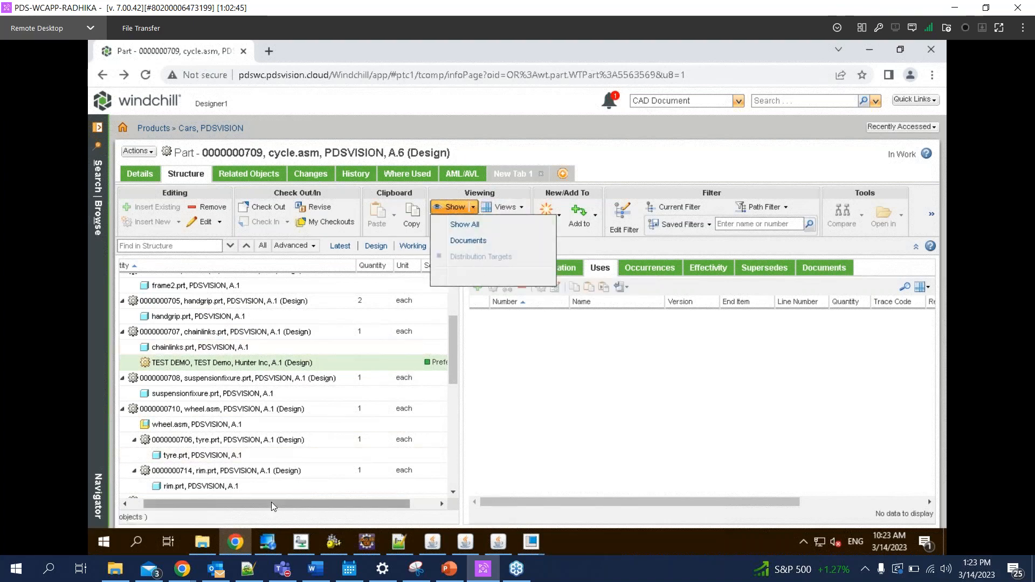
Select the top-level cycle.asm part in the structure to list the components it uses
{"action": "left_click_drag", "start_coordinate": [270, 503], "coordinate": [219, 506]}
{"action": "scroll", "coordinate": [210, 350], "scroll_direction": "up", "scroll_amount": 3}
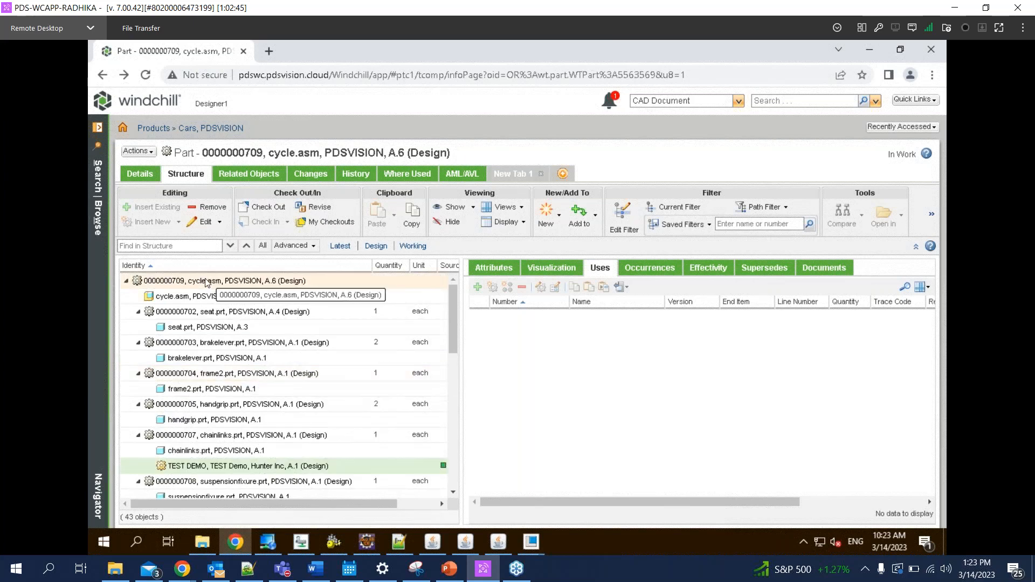
{"action": "left_click", "coordinate": [206, 280]}
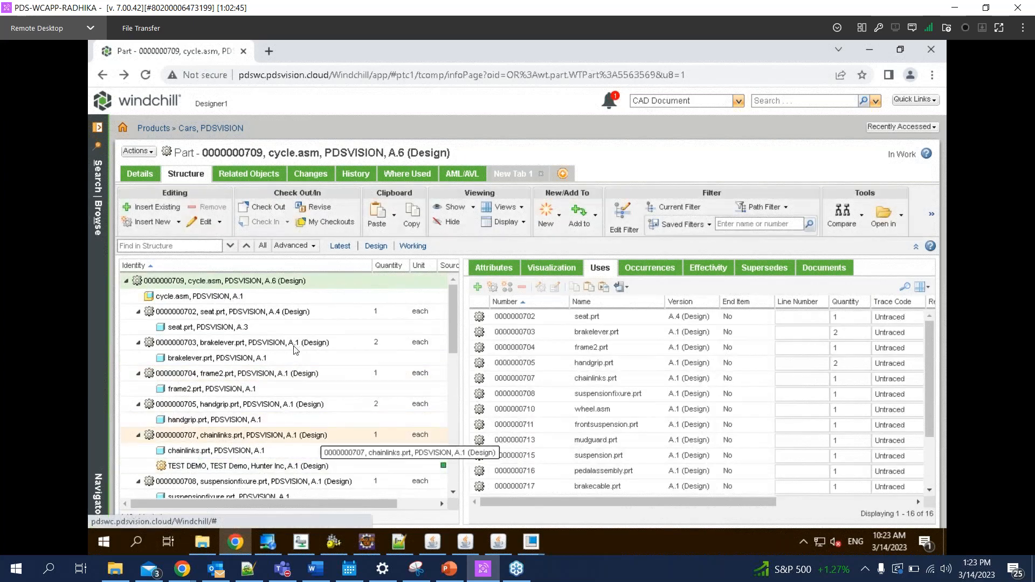
{"action": "left_click", "coordinate": [293, 314]}
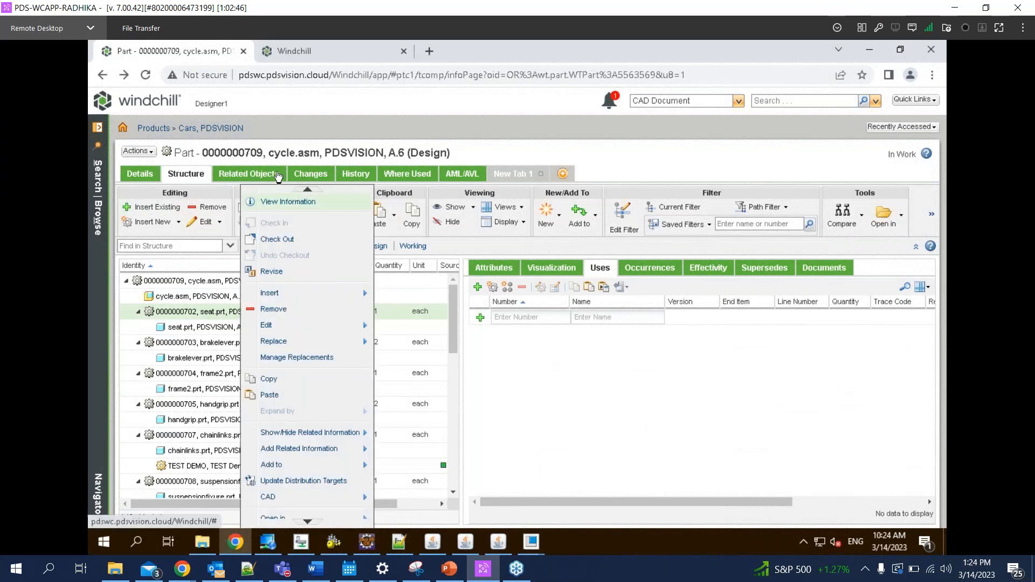
{"action": "left_click", "coordinate": [296, 53]}
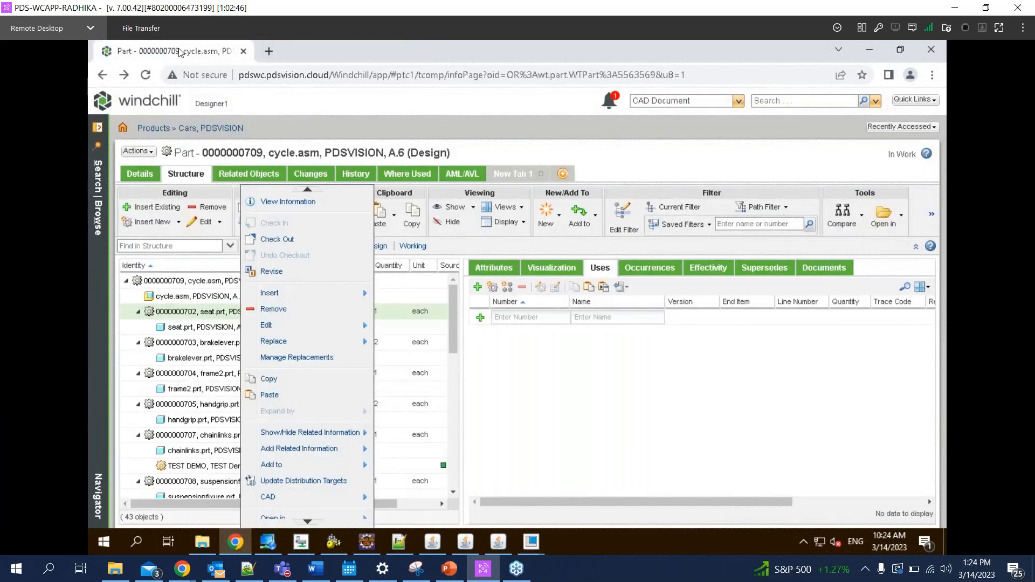
{"action": "left_click", "coordinate": [288, 201]}
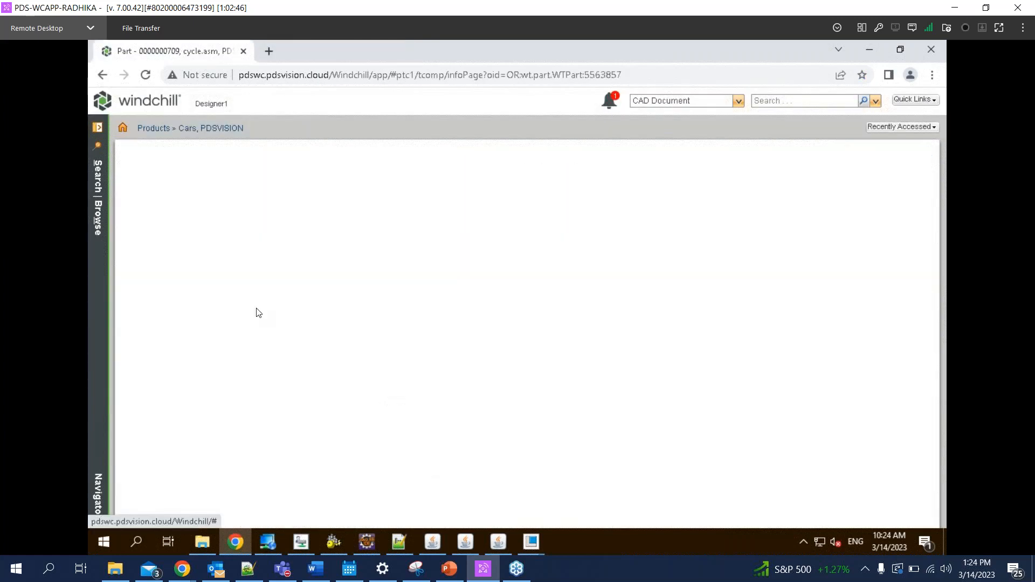
{"action": "left_click", "coordinate": [248, 174]}
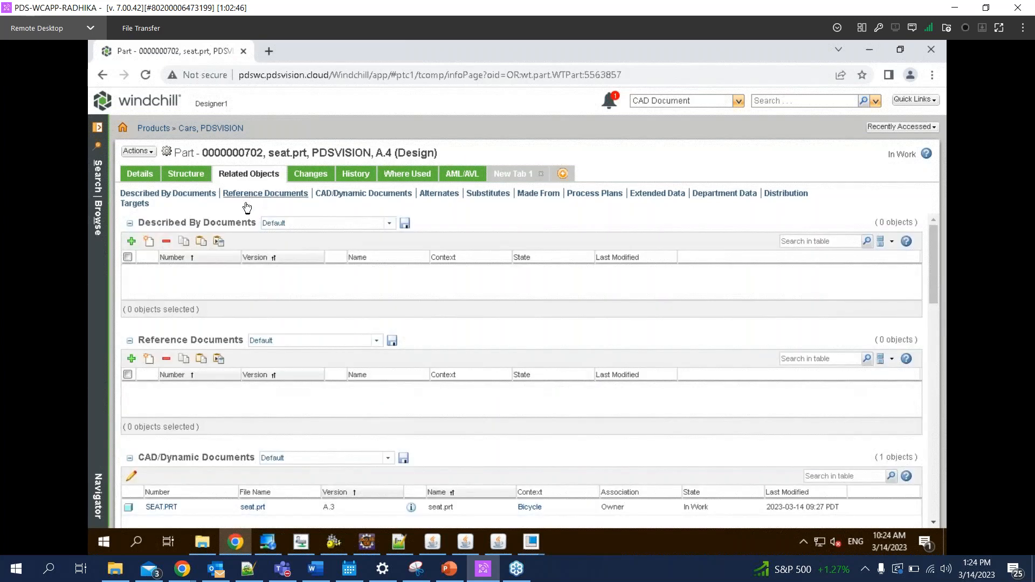
Start a new reference document for the seat.prt part, accepting the part's checkout, and set the primary content source to No Content
{"action": "scroll", "coordinate": [231, 235], "scroll_direction": "down", "scroll_amount": 1}
{"action": "scroll", "coordinate": [232, 235], "scroll_direction": "down", "scroll_amount": 1}
{"action": "left_click", "coordinate": [148, 241]}
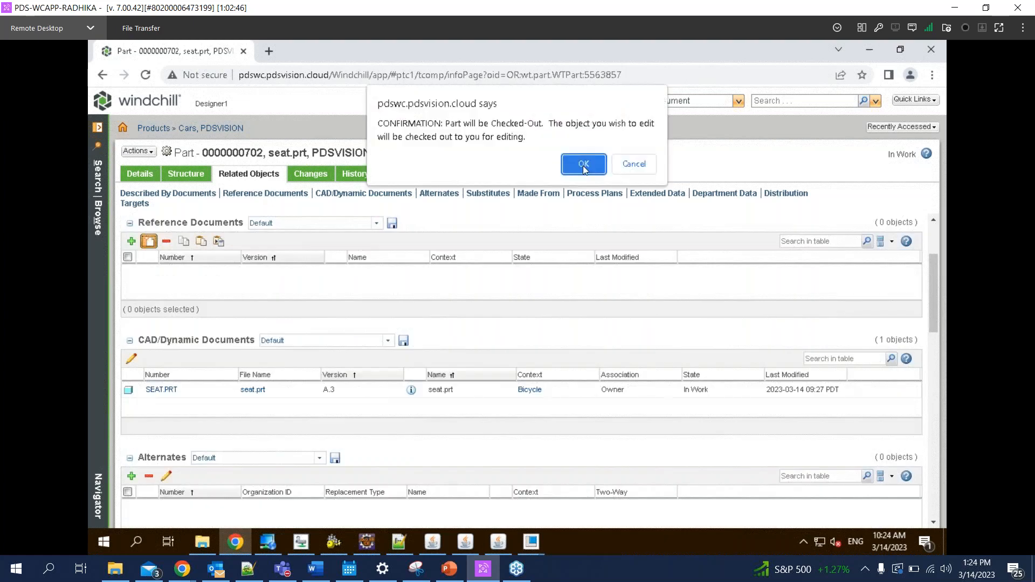
{"action": "key", "text": "Return"}
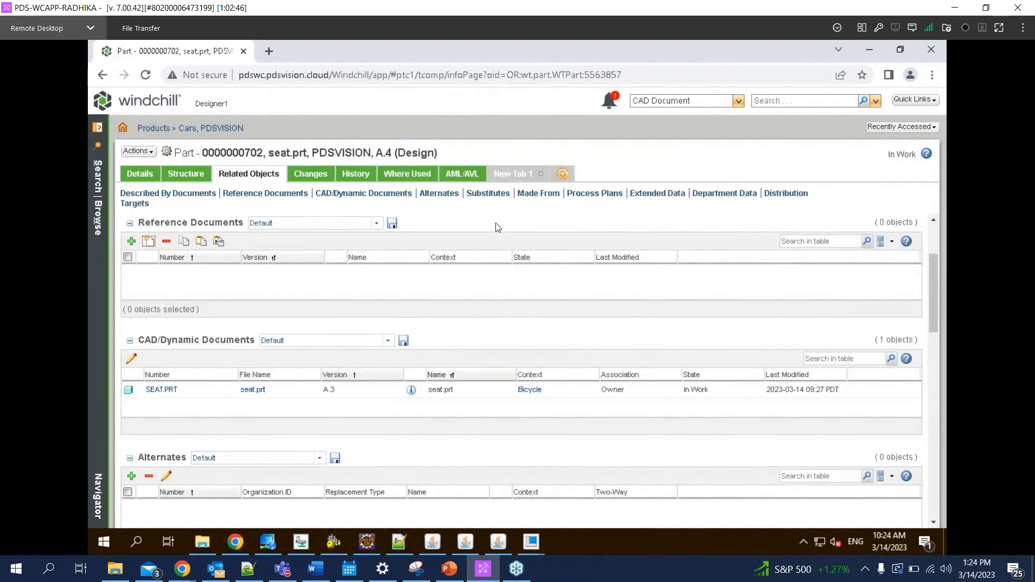
{"action": "left_click", "coordinate": [387, 218]}
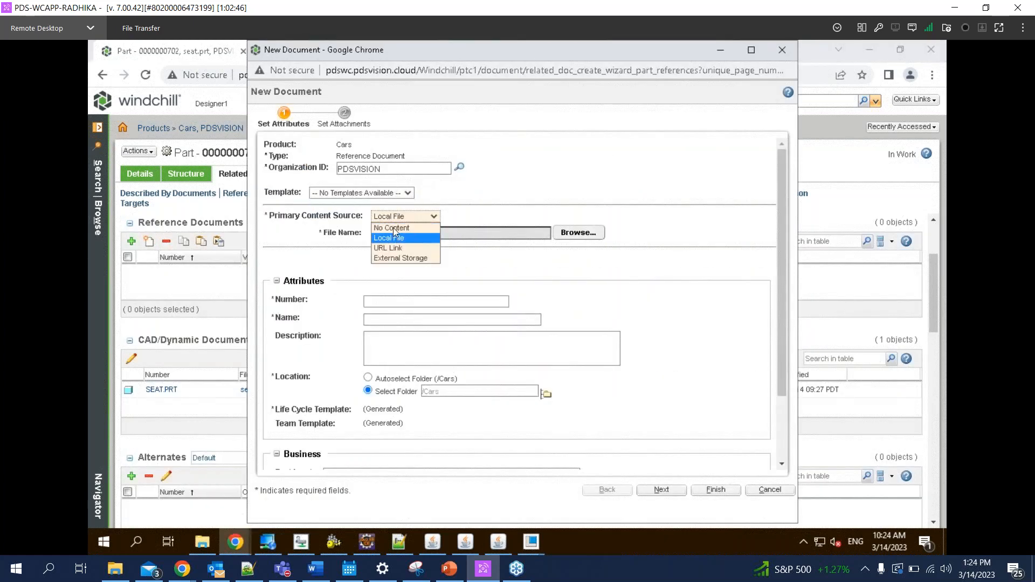
{"action": "left_click", "coordinate": [402, 230]}
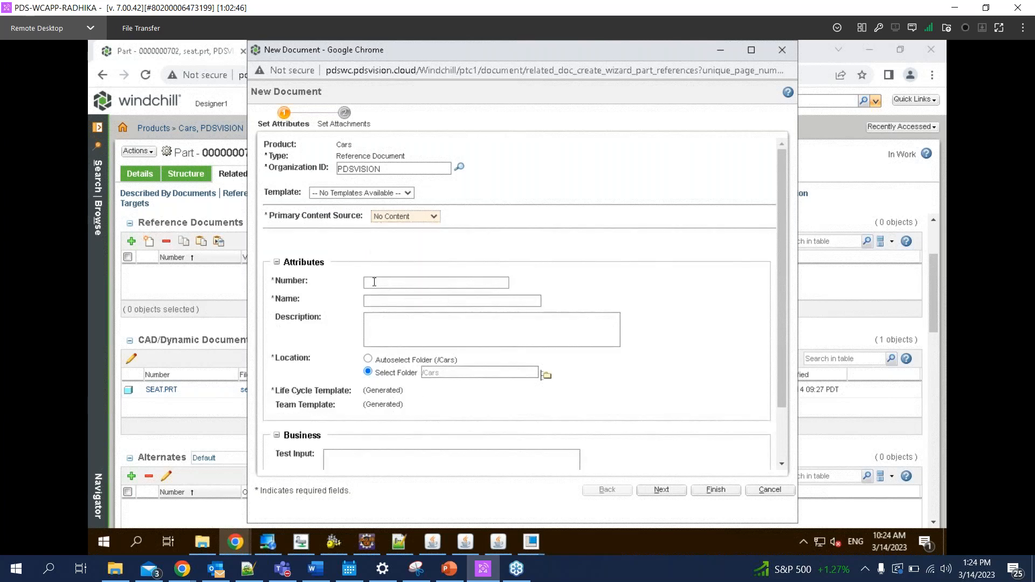
Enter Reference Doc as both the number and name of the new document and finish creating it
{"action": "left_click", "coordinate": [374, 282]}
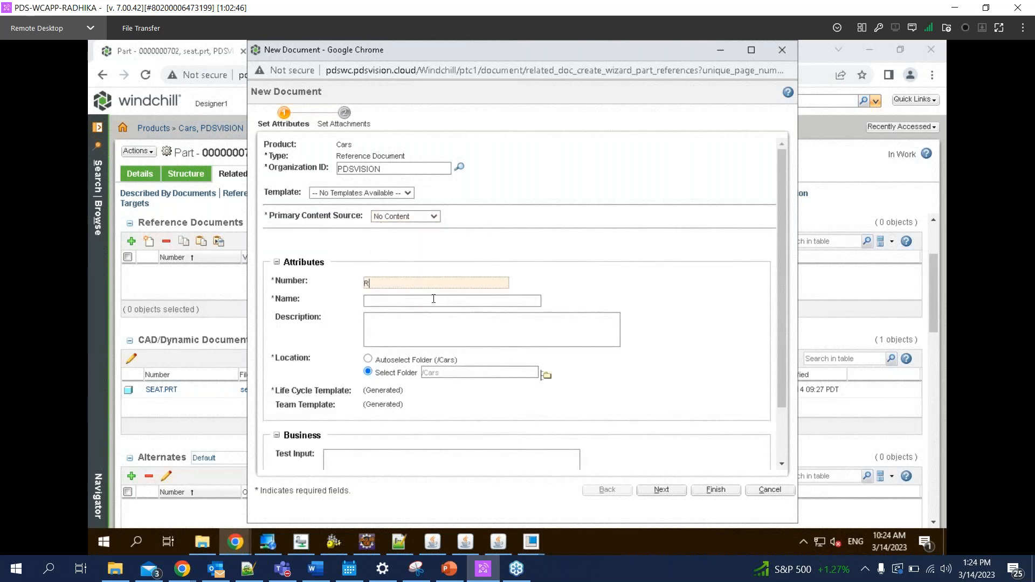
{"action": "type", "text": "Reference Doc"}
{"action": "left_click_drag", "start_coordinate": [414, 282], "coordinate": [326, 278]}
{"action": "key", "text": "ctrl+c"}
{"action": "left_click", "coordinate": [390, 300]}
{"action": "key", "text": "ctrl+v"}
{"action": "scroll", "coordinate": [445, 363], "scroll_direction": "down", "scroll_amount": 3}
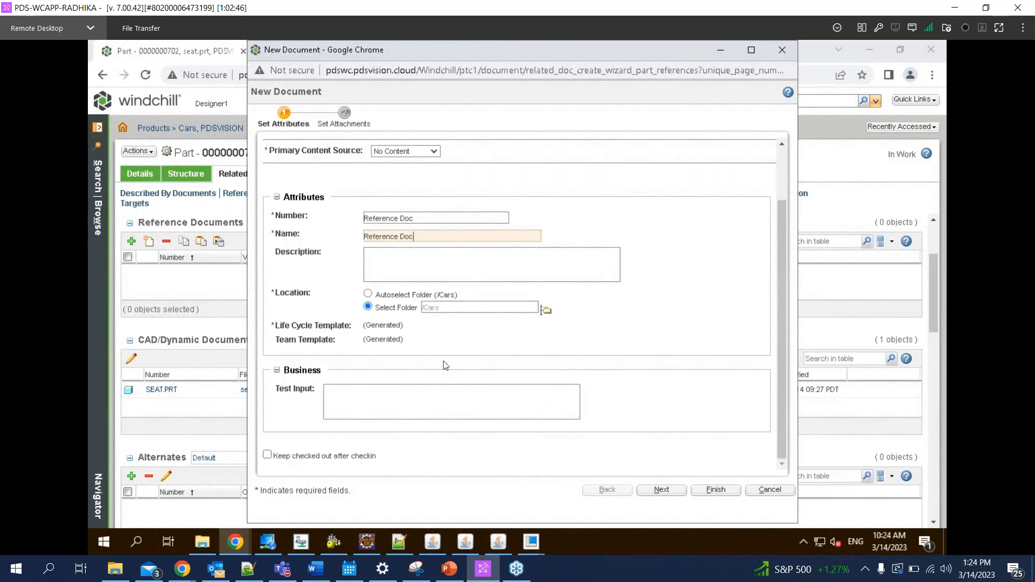
{"action": "left_click", "coordinate": [658, 489]}
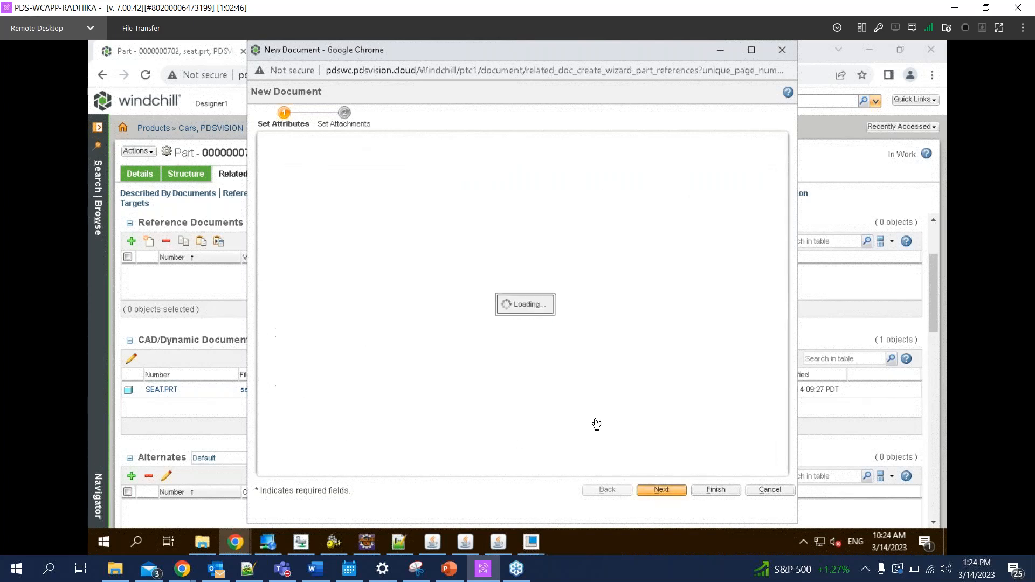
{"action": "left_click", "coordinate": [716, 489]}
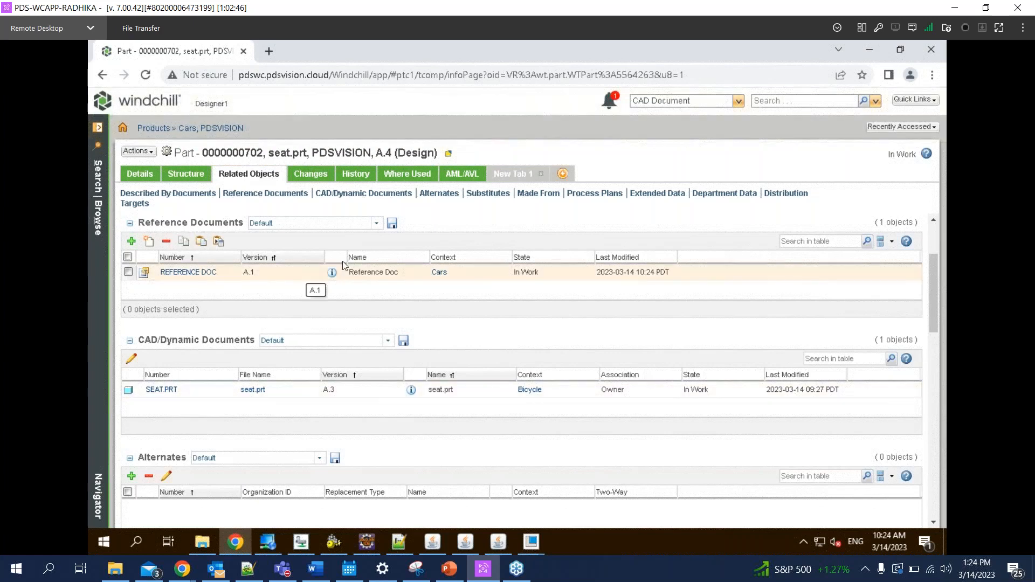
Check in the seat.prt part and review its reference and CAD documents
{"action": "left_click", "coordinate": [138, 151]}
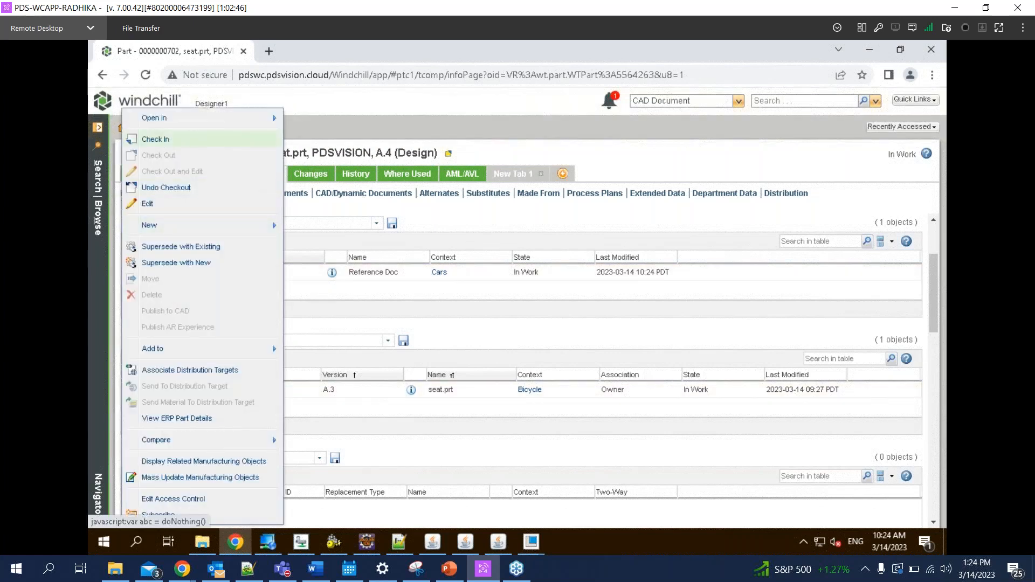
{"action": "left_click", "coordinate": [157, 139]}
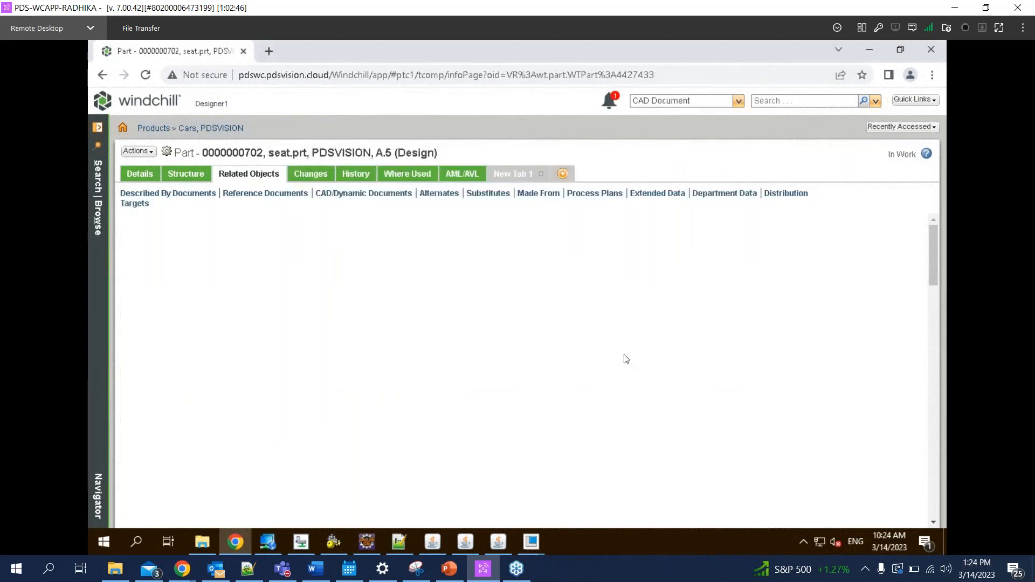
{"action": "scroll", "coordinate": [620, 350], "scroll_direction": "down", "scroll_amount": 1}
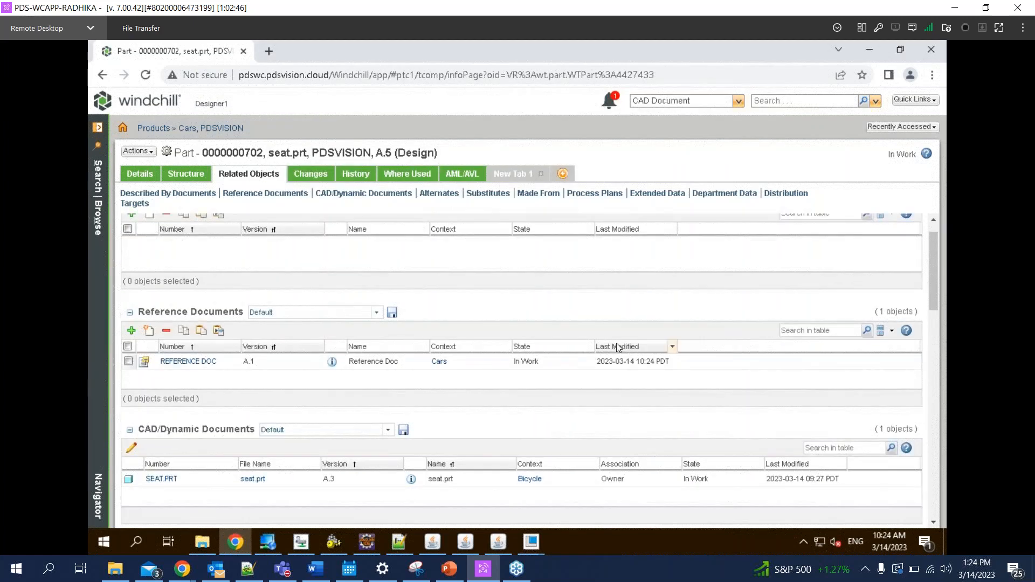
{"action": "scroll", "coordinate": [618, 347], "scroll_direction": "down", "scroll_amount": 3}
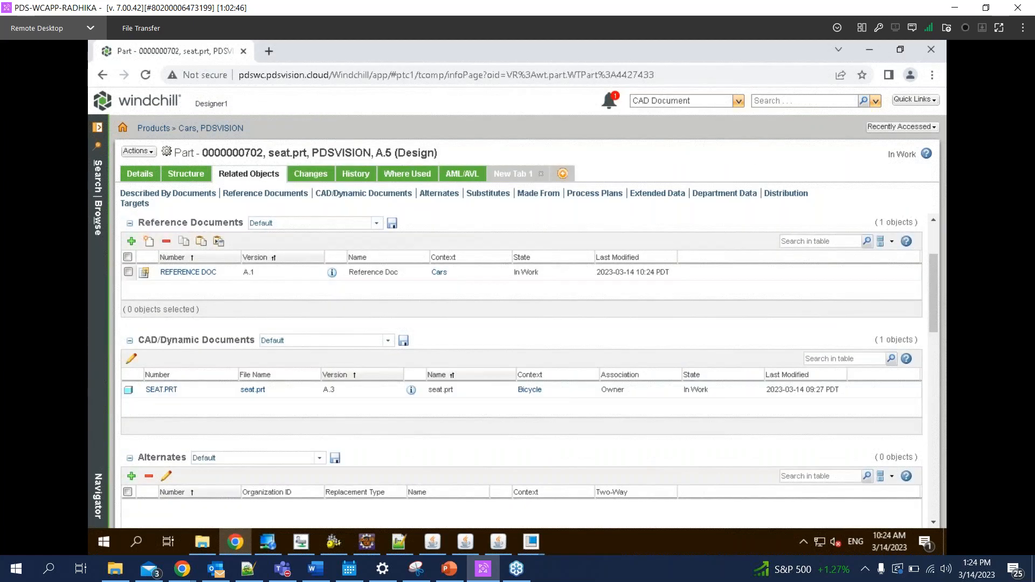
{"action": "left_click", "coordinate": [407, 176]}
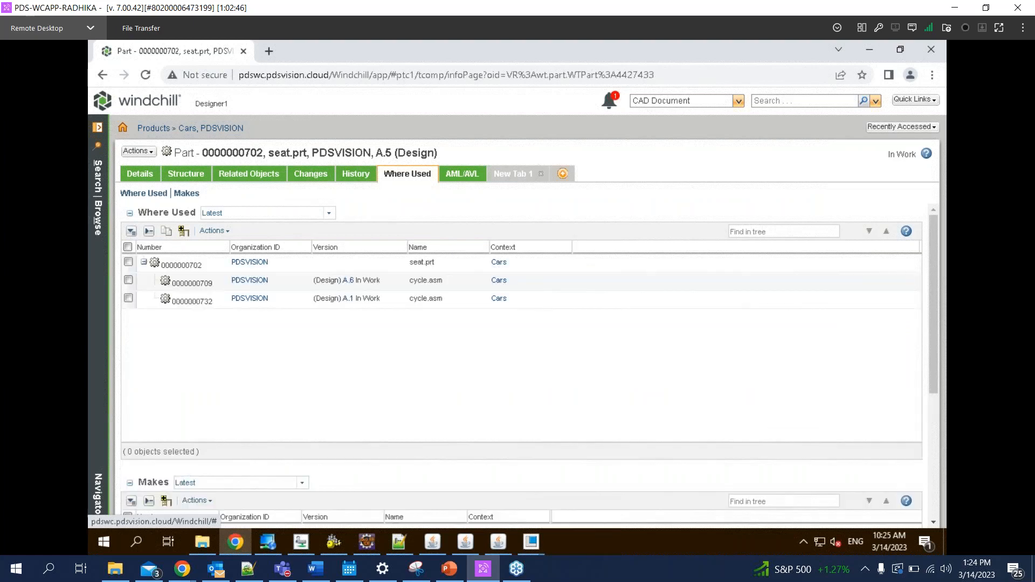
{"action": "left_click", "coordinate": [181, 174]}
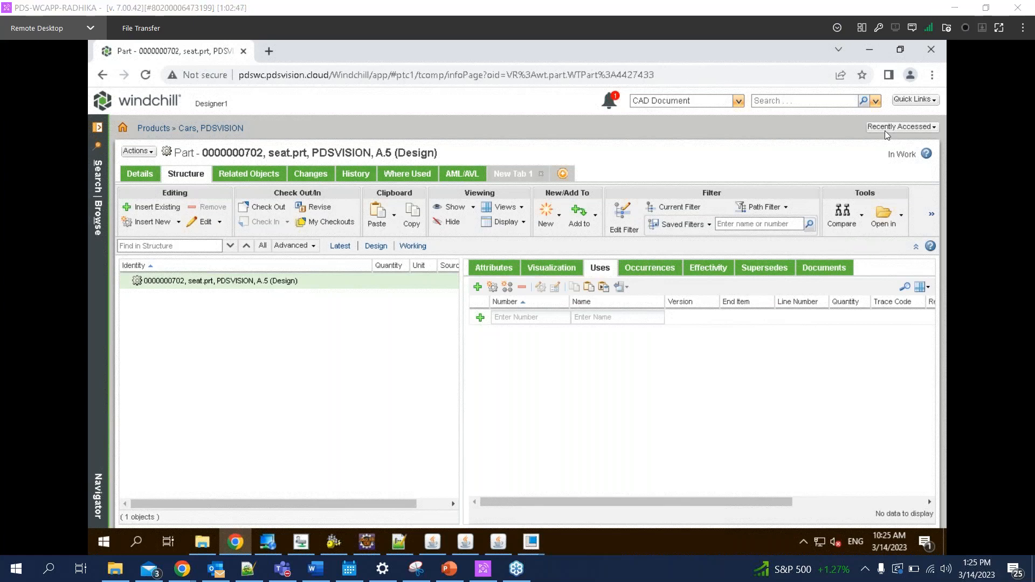
{"action": "left_click", "coordinate": [901, 126]}
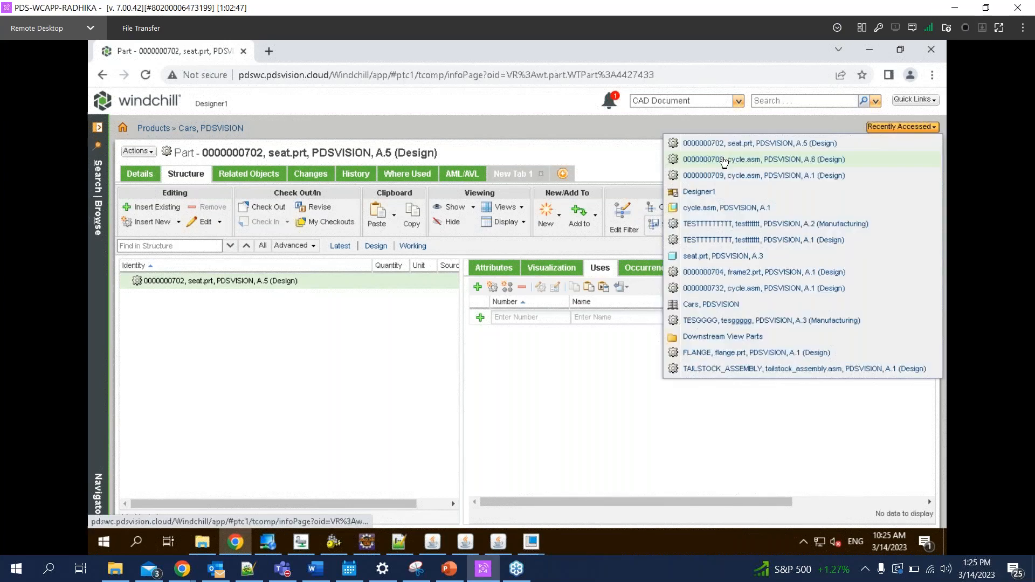
{"action": "left_click", "coordinate": [724, 159]}
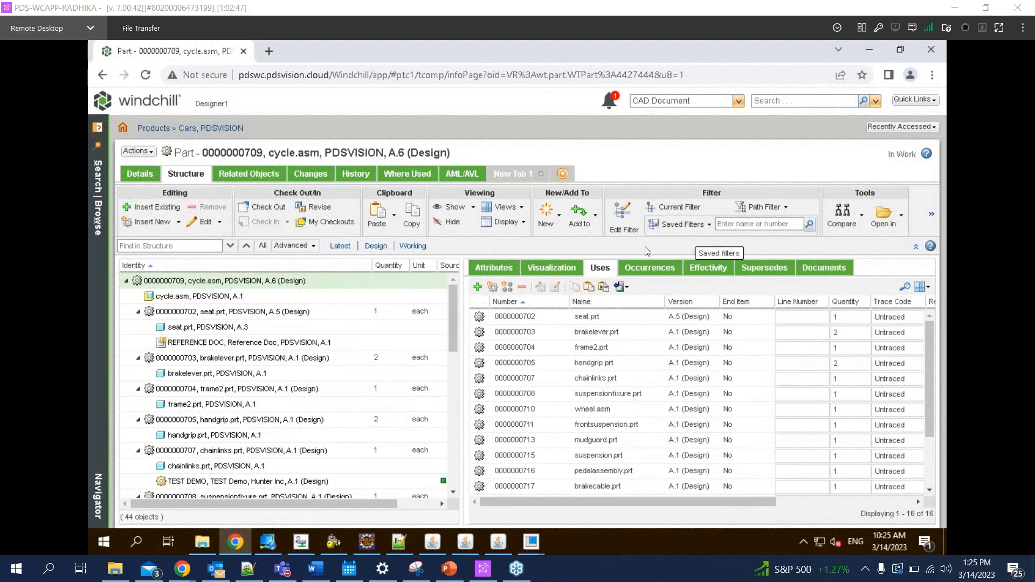
Compare the cycle.asm part with its CAD structure in a maximized window, using the Designer1 workspace
{"action": "left_click", "coordinate": [851, 217]}
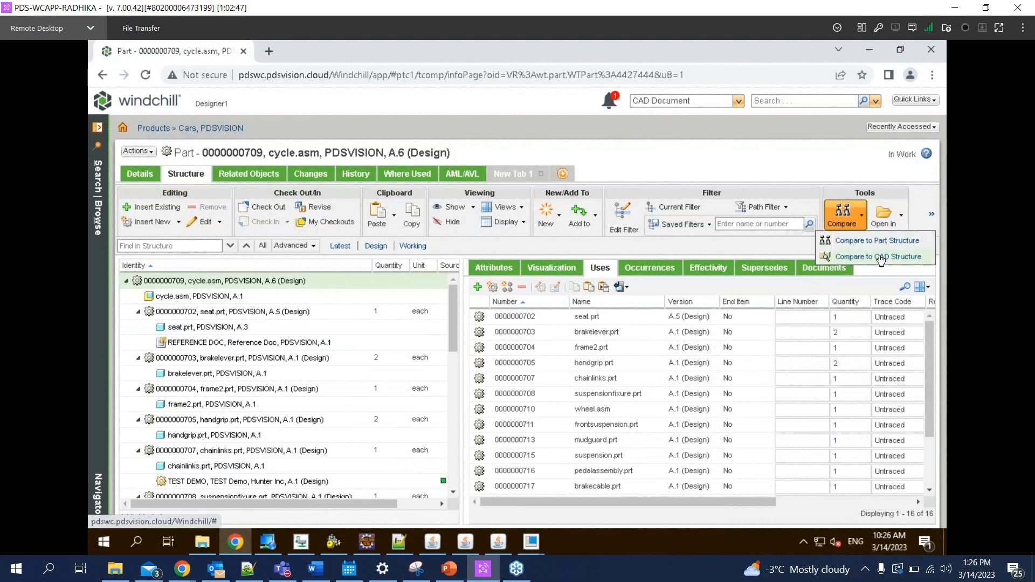
{"action": "left_click", "coordinate": [909, 258]}
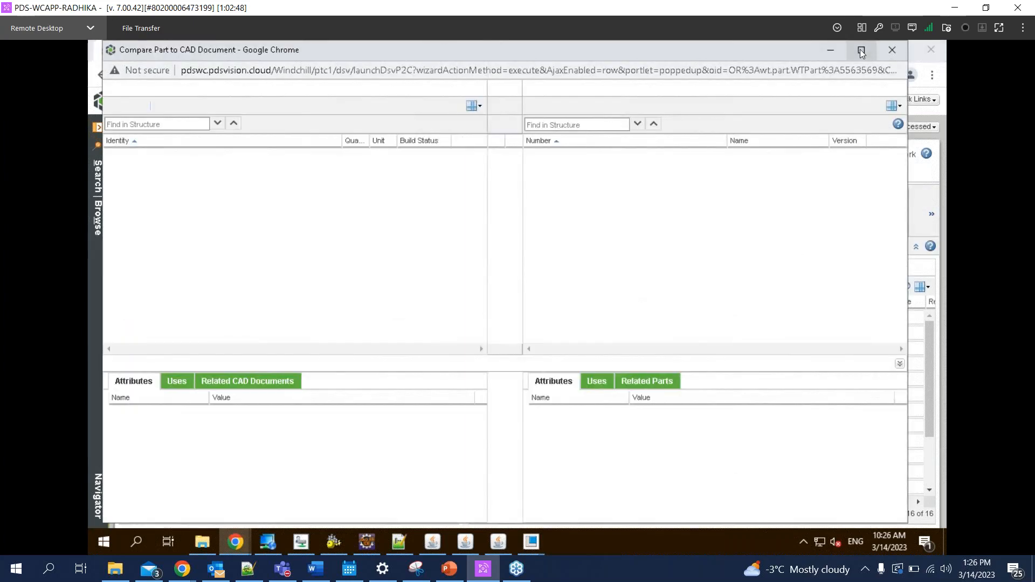
{"action": "left_click", "coordinate": [861, 52]}
{"action": "left_click", "coordinate": [609, 351]}
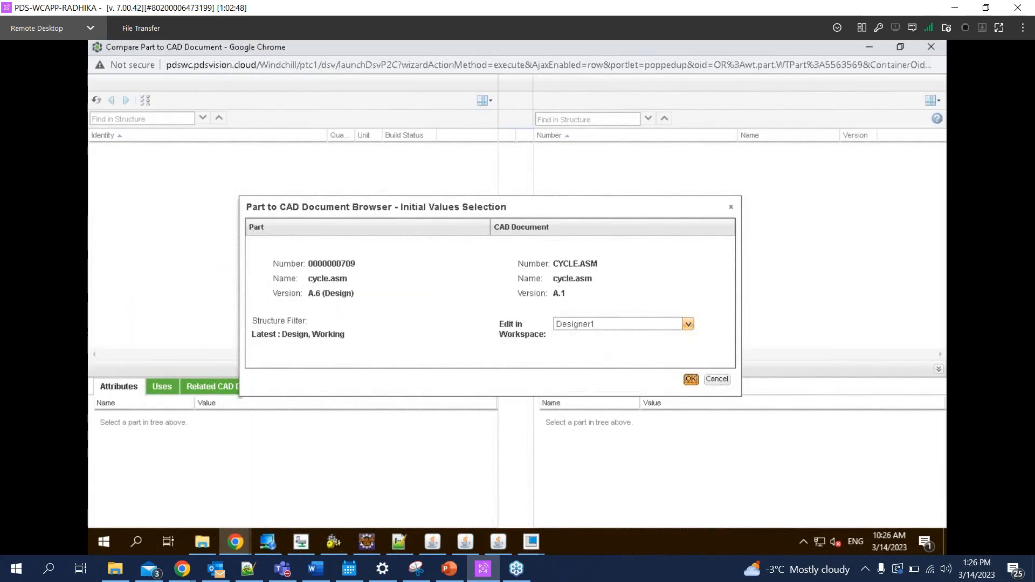
{"action": "left_click", "coordinate": [691, 379]}
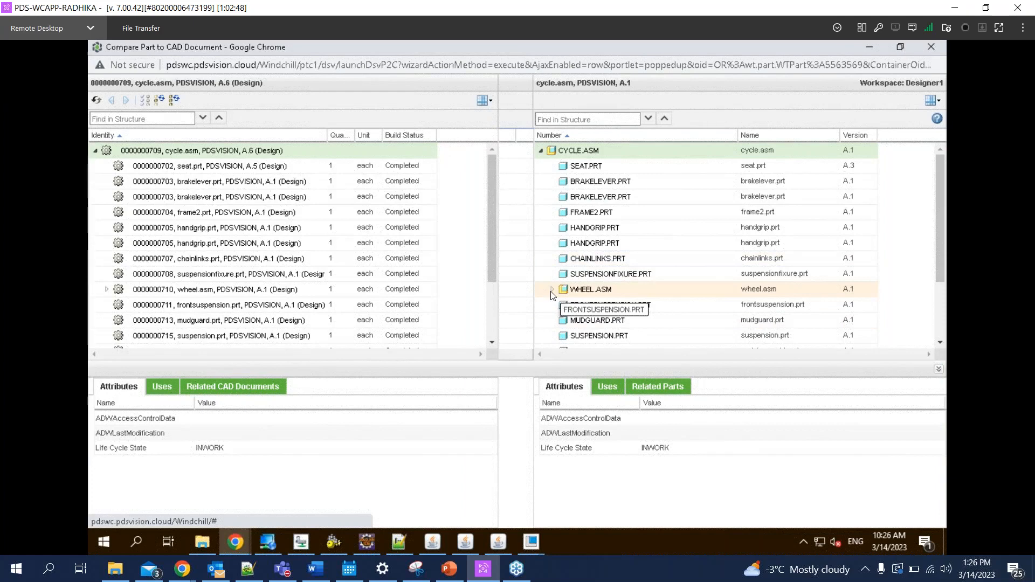
Compare the part and CAD trees, expanding WHEEL.ASM and BACKWHEELASSEMBLY.ASM and highlighting FRAME1.PRT, and close the comparison
{"action": "left_click", "coordinate": [552, 290]}
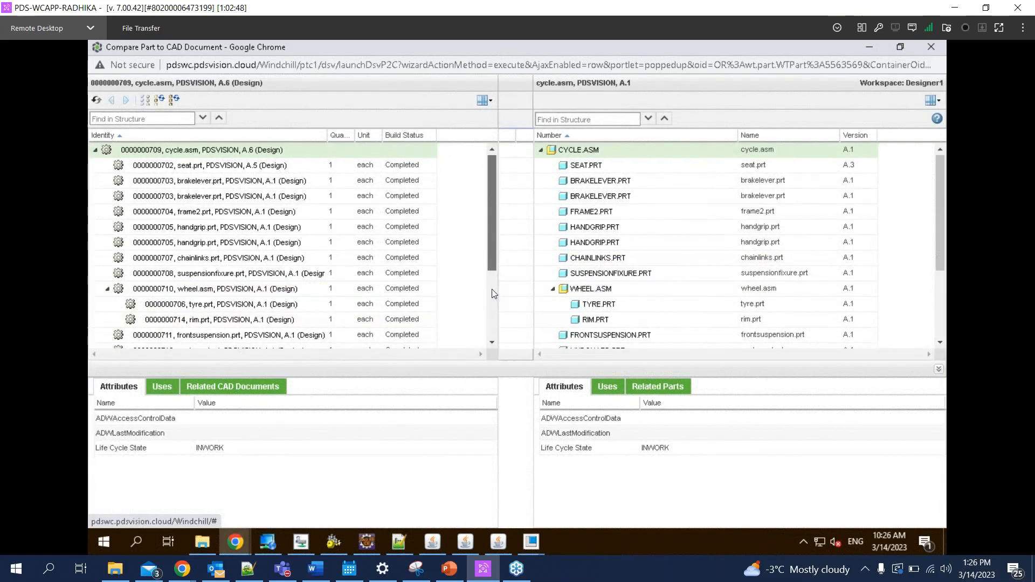
{"action": "scroll", "coordinate": [492, 294], "scroll_direction": "down", "scroll_amount": 3}
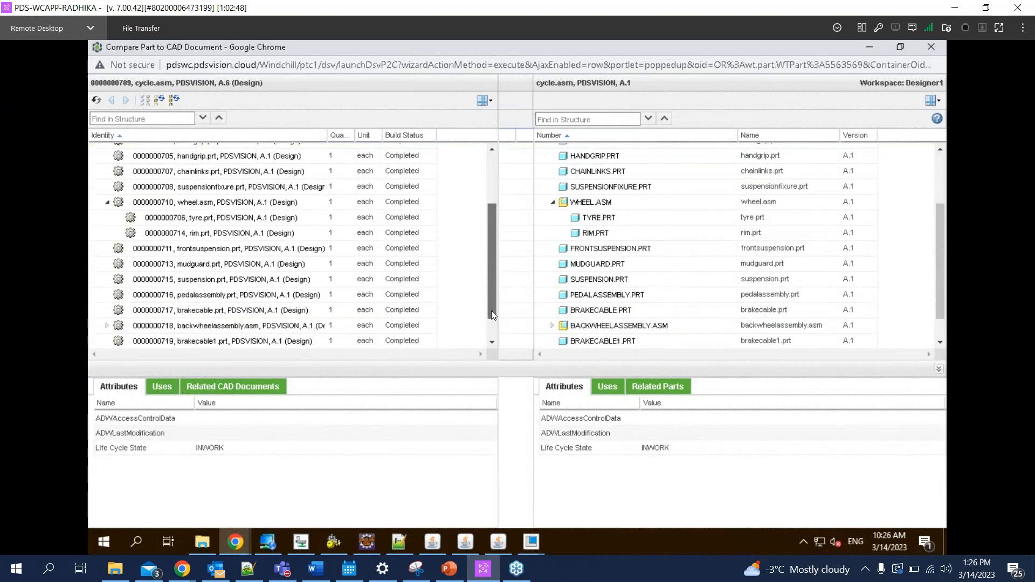
{"action": "left_click_drag", "start_coordinate": [491, 311], "coordinate": [490, 344]}
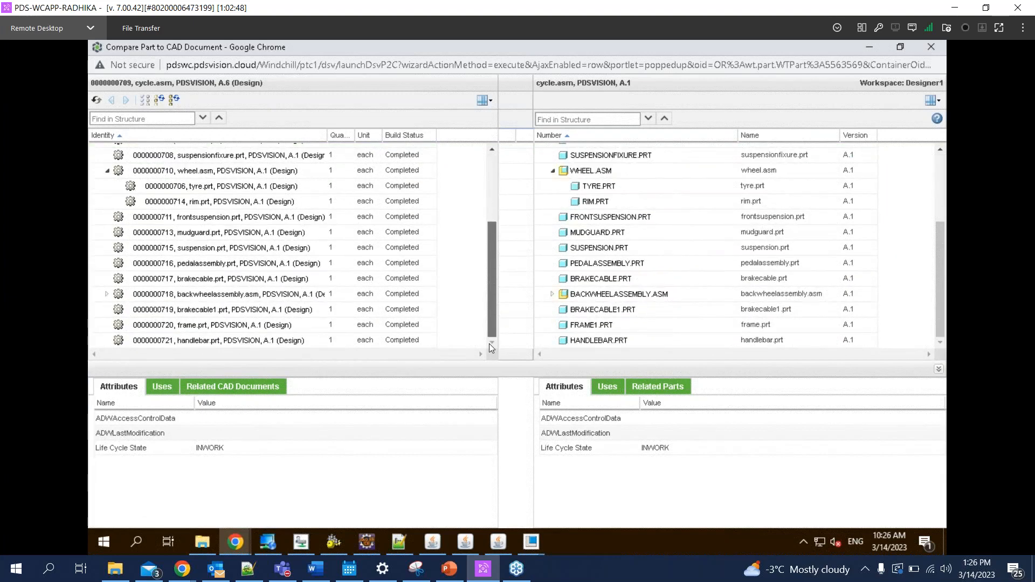
{"action": "left_click", "coordinate": [552, 294]}
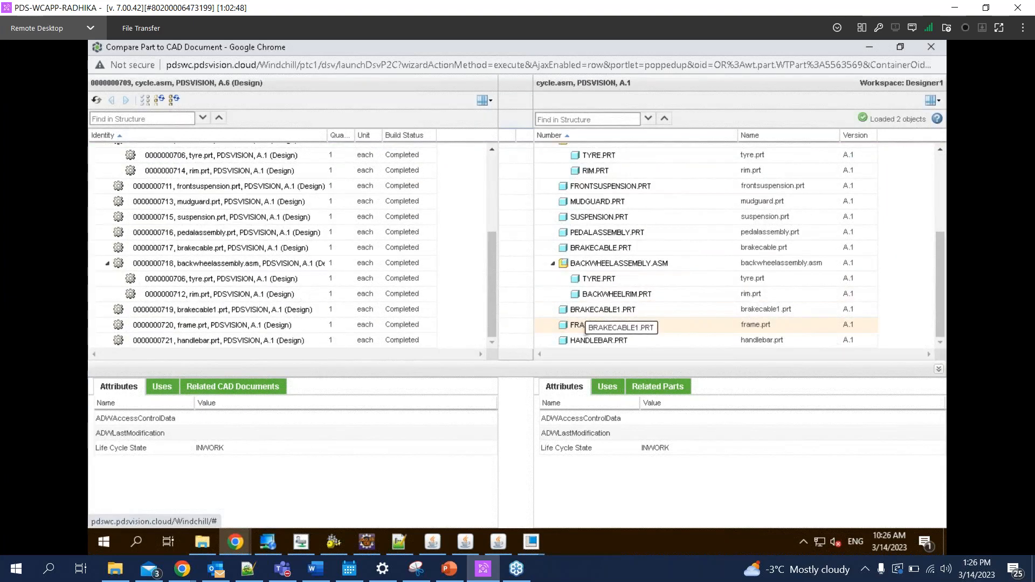
{"action": "left_click", "coordinate": [572, 324]}
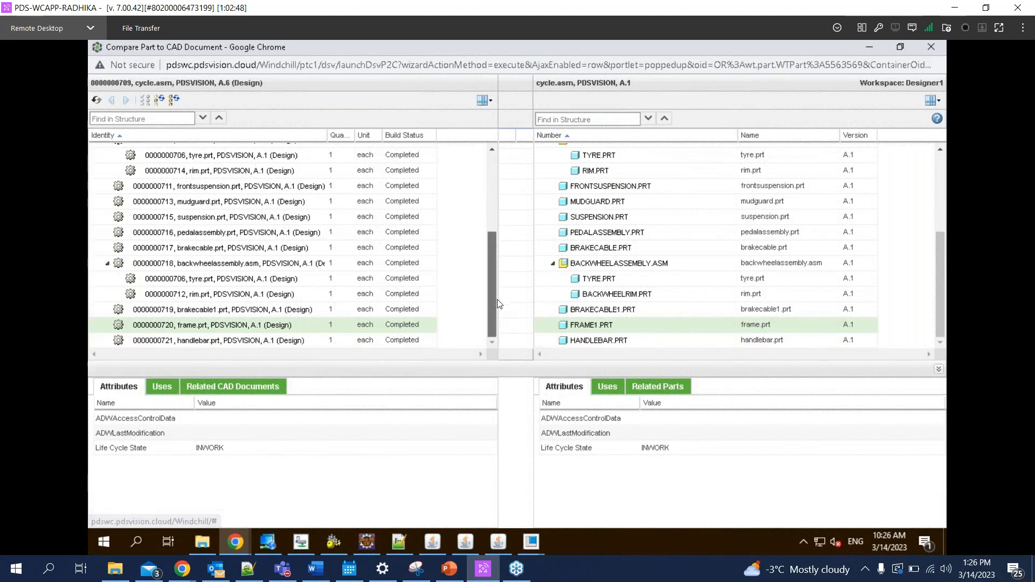
{"action": "left_click_drag", "start_coordinate": [497, 304], "coordinate": [496, 224]}
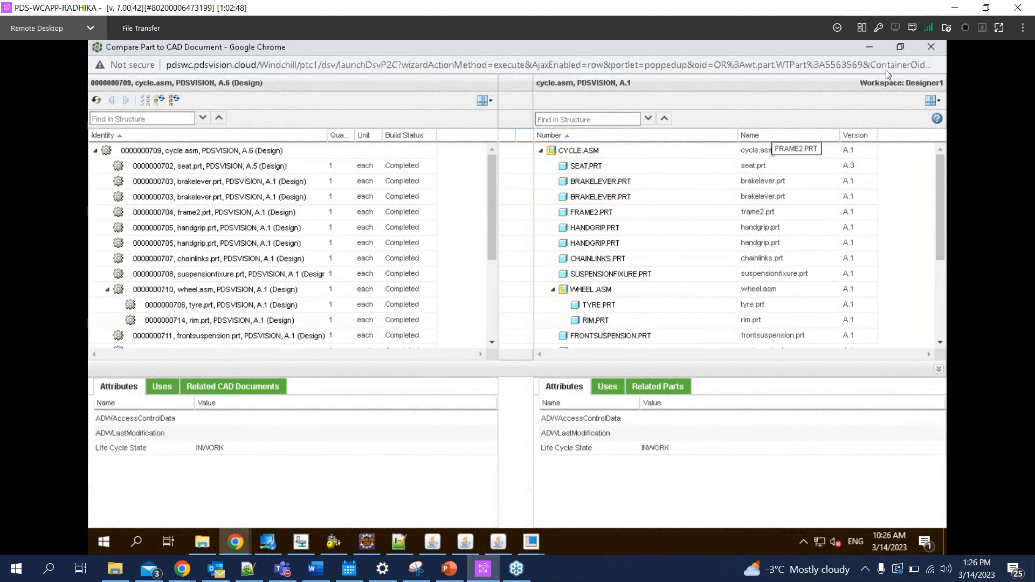
{"action": "left_click", "coordinate": [937, 50]}
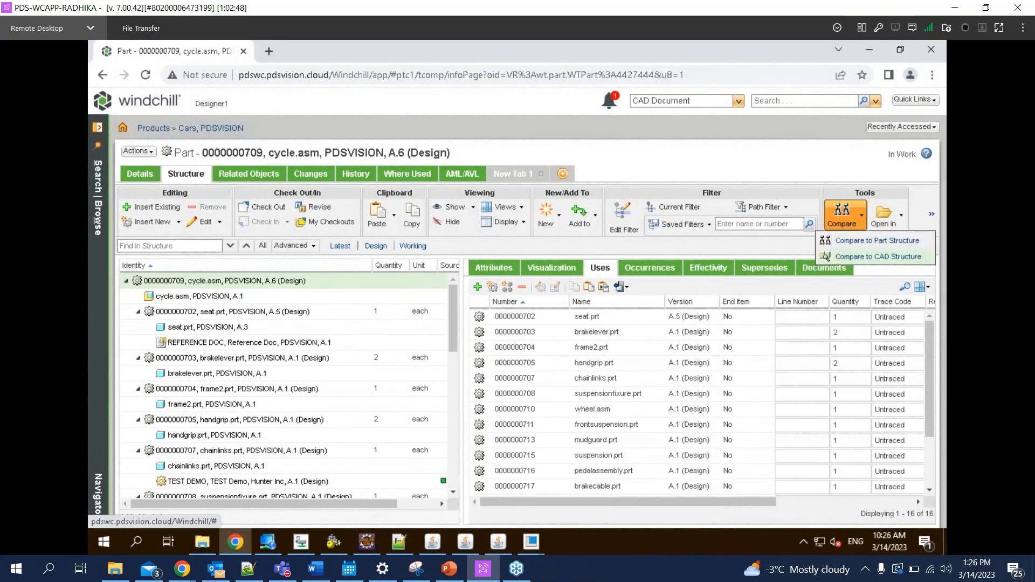
Reopen the CAD structure comparison for cycle.asm with the Designer1 workspace, review the matching components, and return to the part structure
{"action": "left_click", "coordinate": [850, 254]}
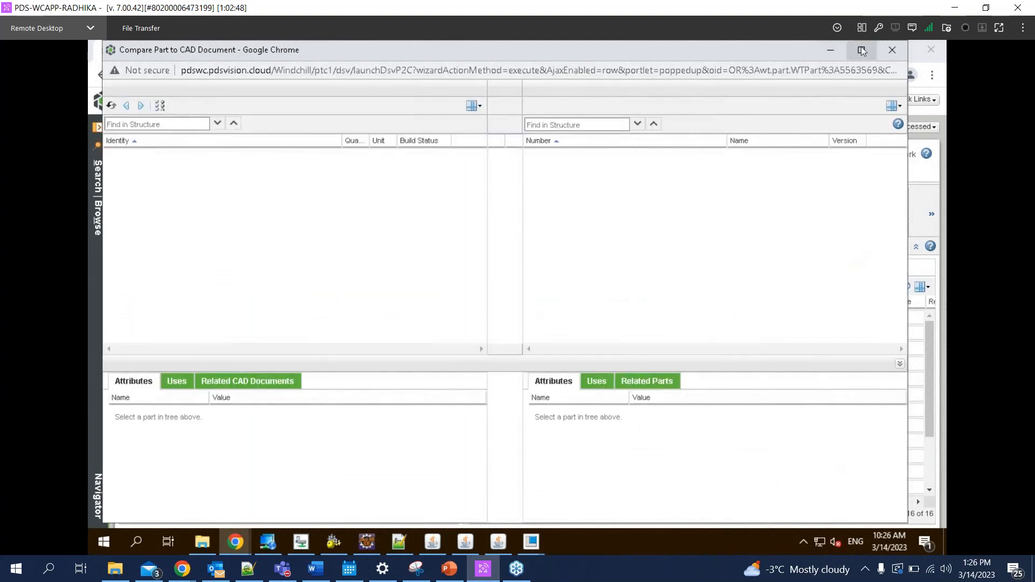
{"action": "left_click", "coordinate": [702, 329]}
{"action": "left_click", "coordinate": [607, 358]}
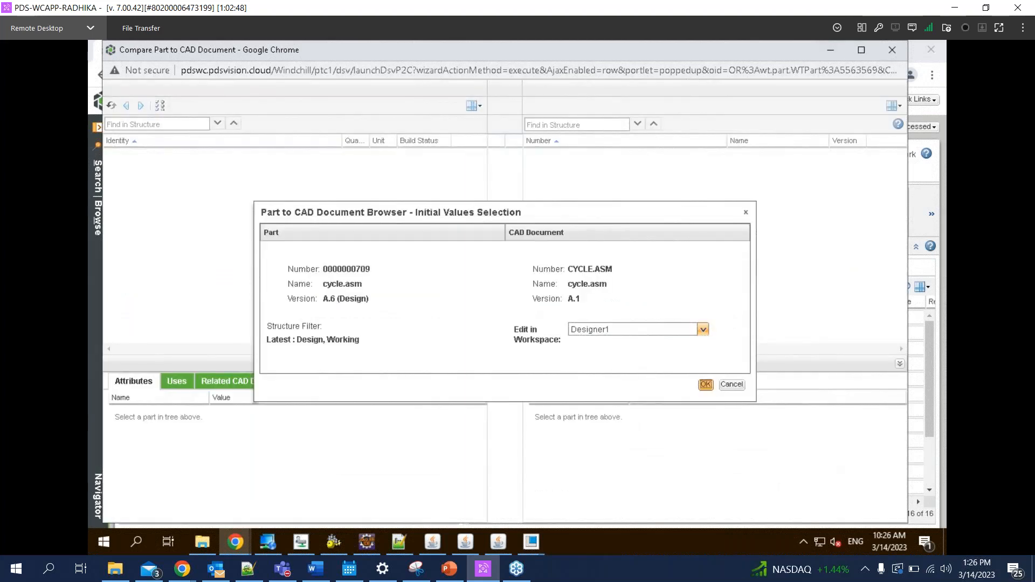
{"action": "left_click", "coordinate": [706, 385]}
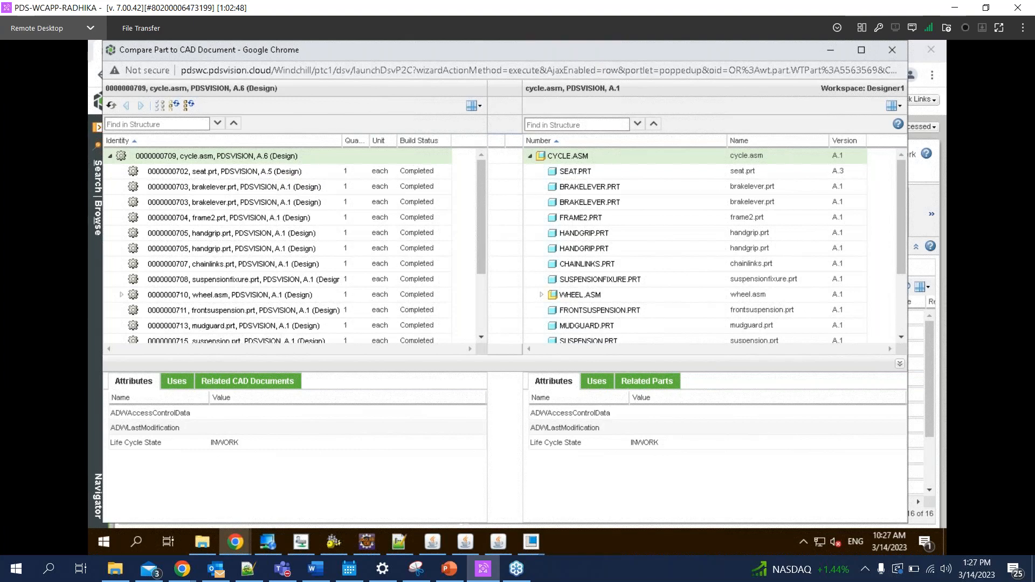
{"action": "left_click", "coordinate": [894, 54]}
{"action": "left_click", "coordinate": [777, 252]}
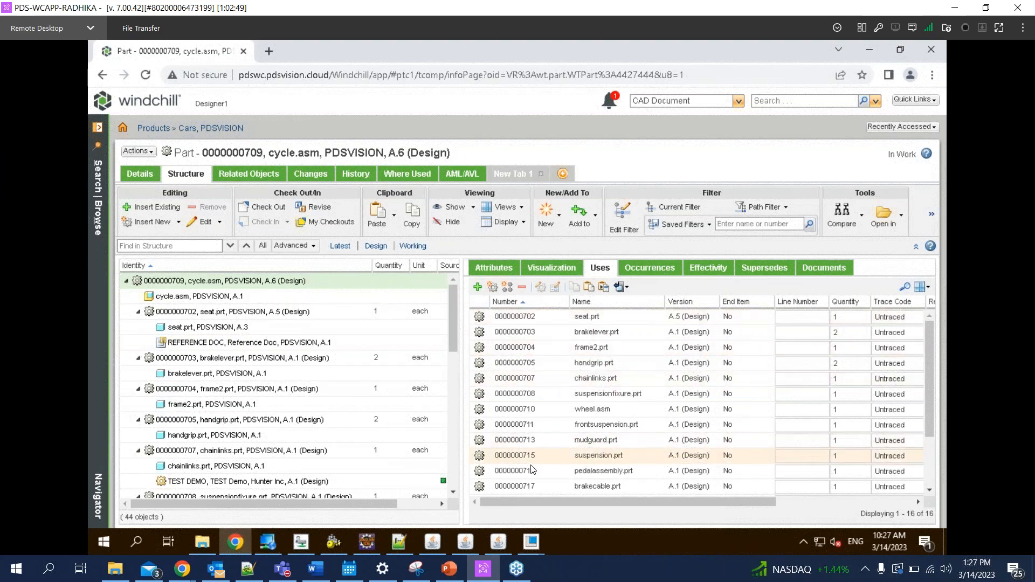
Collapse the cycle.asm tree nodes from seat.prt through suspension.prt, as well as handlebar.prt and backwheelassembly.asm
{"action": "left_click", "coordinate": [138, 313]}
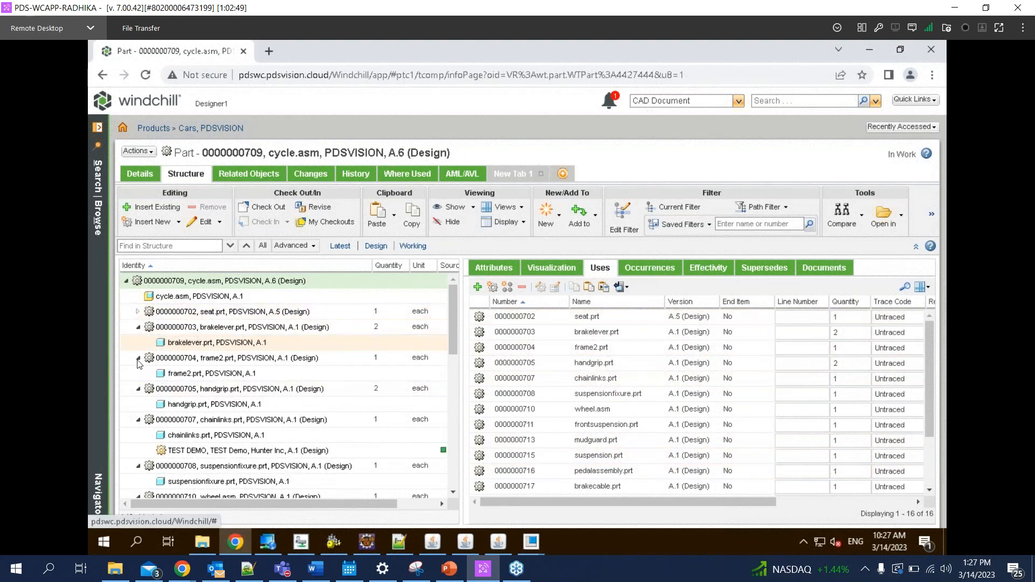
{"action": "left_click", "coordinate": [138, 358]}
{"action": "left_click", "coordinate": [138, 327]}
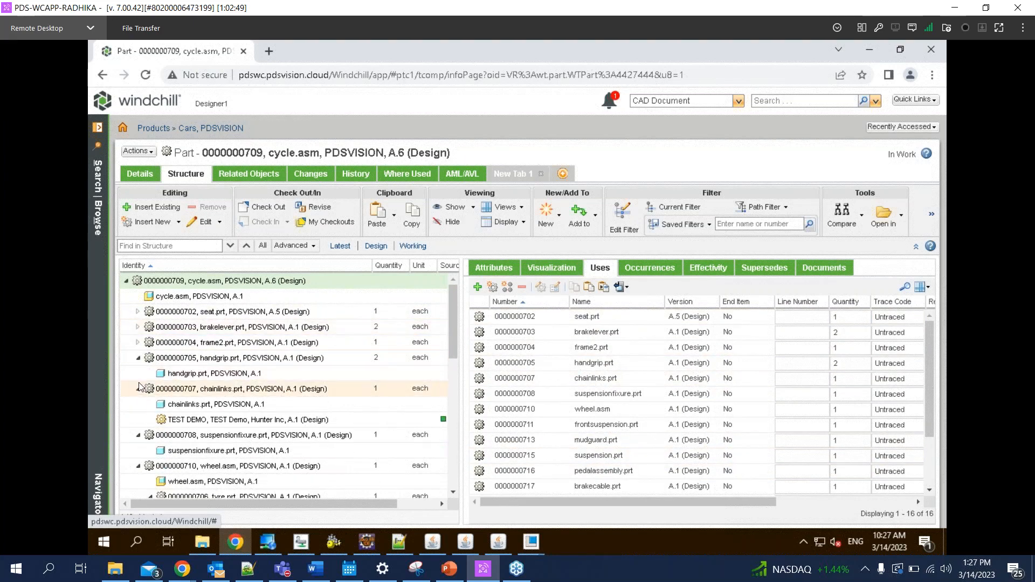
{"action": "left_click", "coordinate": [138, 358]}
{"action": "left_click", "coordinate": [138, 373]}
{"action": "left_click", "coordinate": [138, 389]}
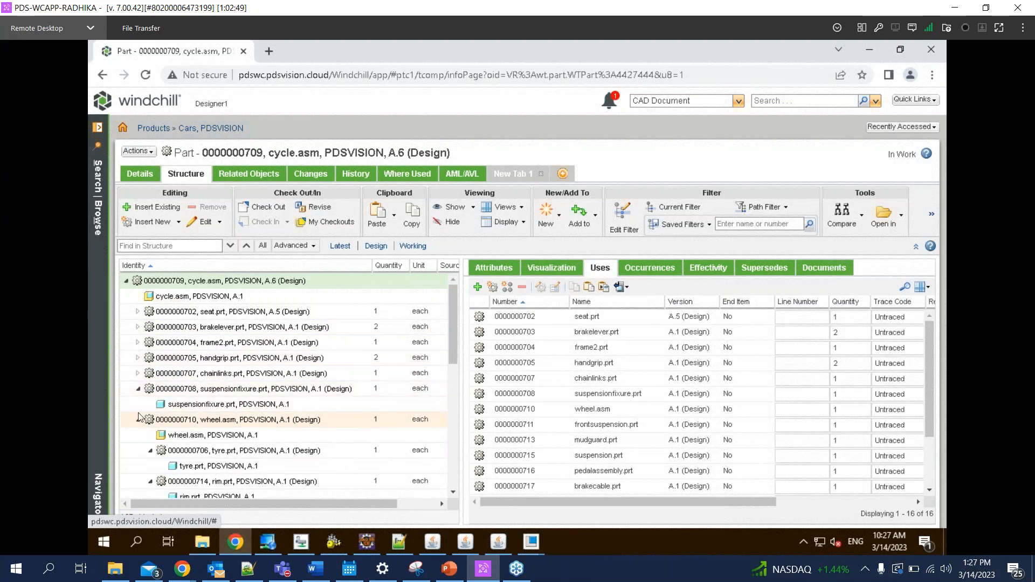
{"action": "left_click", "coordinate": [138, 403]}
{"action": "left_click", "coordinate": [138, 450]}
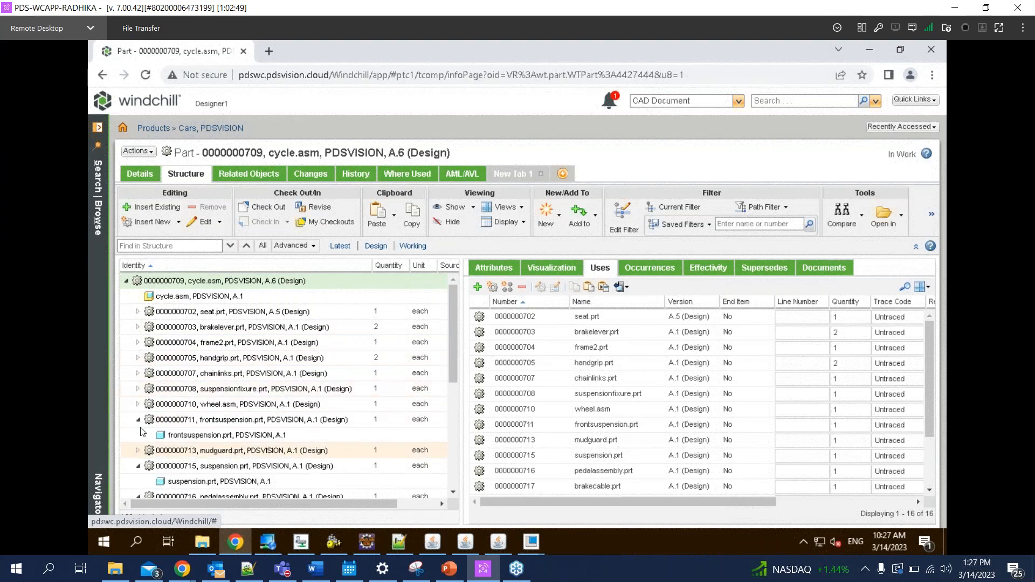
{"action": "left_click", "coordinate": [138, 420]}
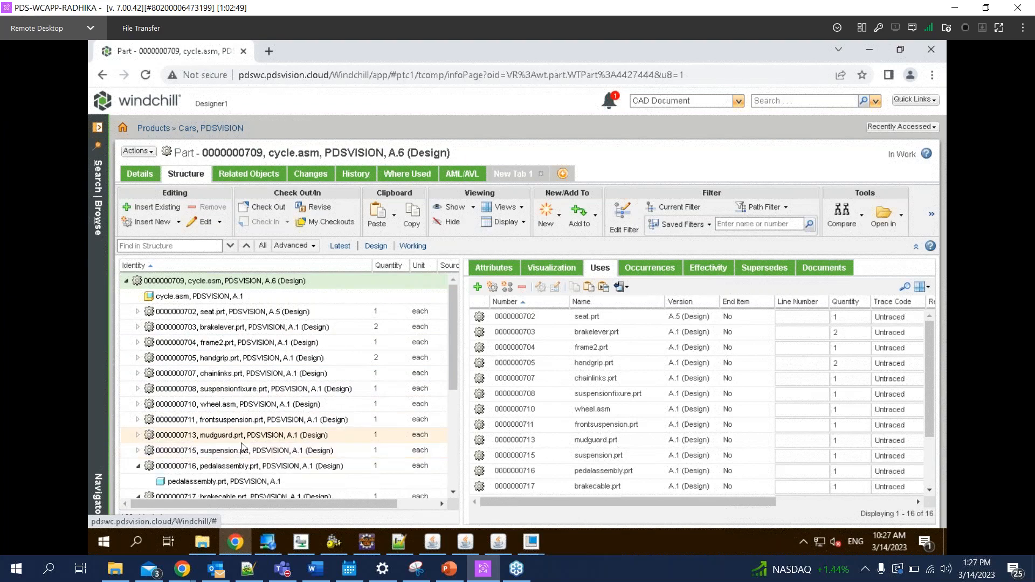
{"action": "scroll", "coordinate": [149, 457], "scroll_direction": "down", "scroll_amount": 5}
{"action": "scroll", "coordinate": [152, 458], "scroll_direction": "down", "scroll_amount": 2}
{"action": "left_click", "coordinate": [138, 474]}
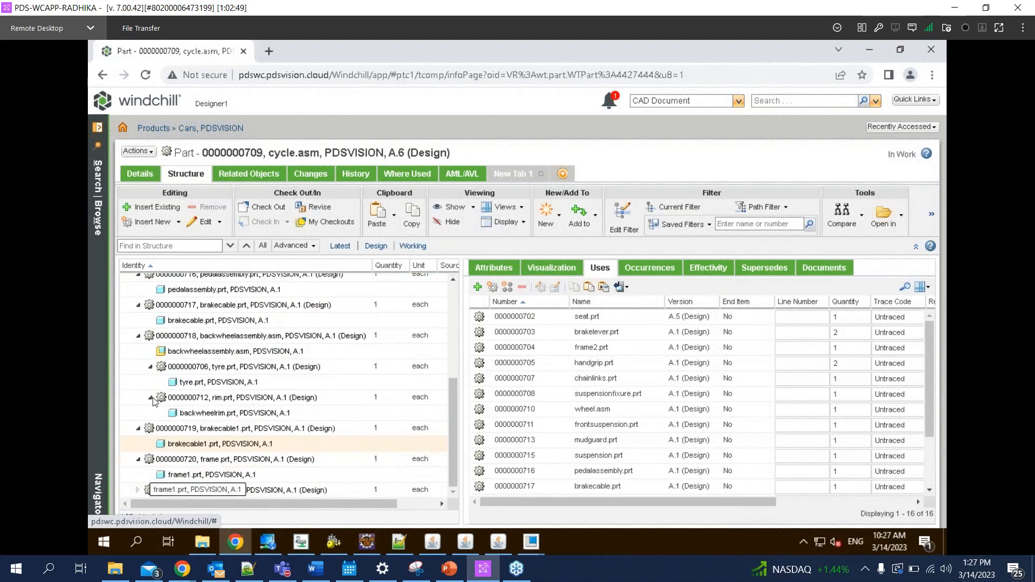
{"action": "left_click", "coordinate": [138, 337]}
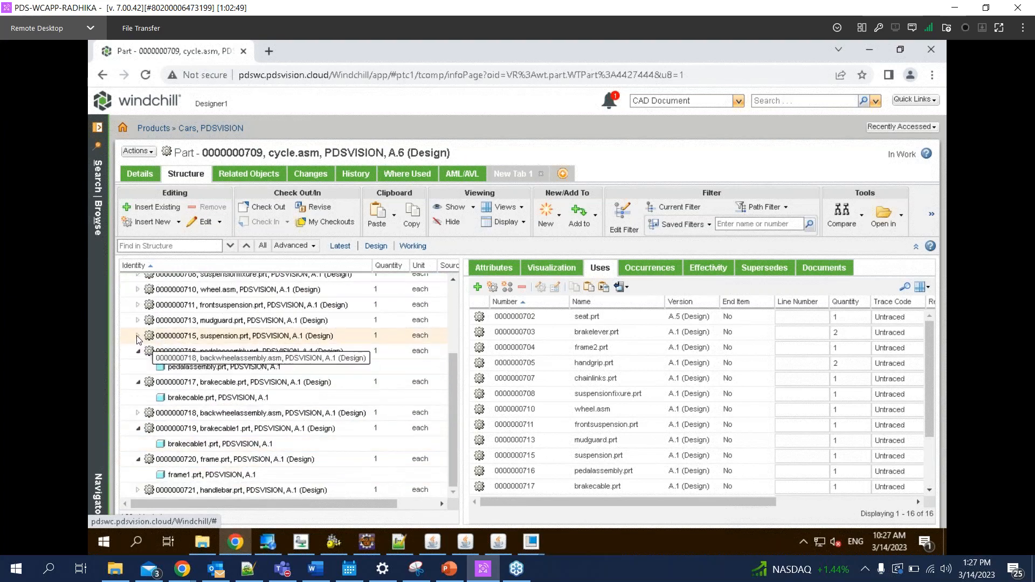
View the components used by backwheelassembly.asm, and compare them with the full list of parts used by cycle.asm
{"action": "left_click", "coordinate": [214, 384]}
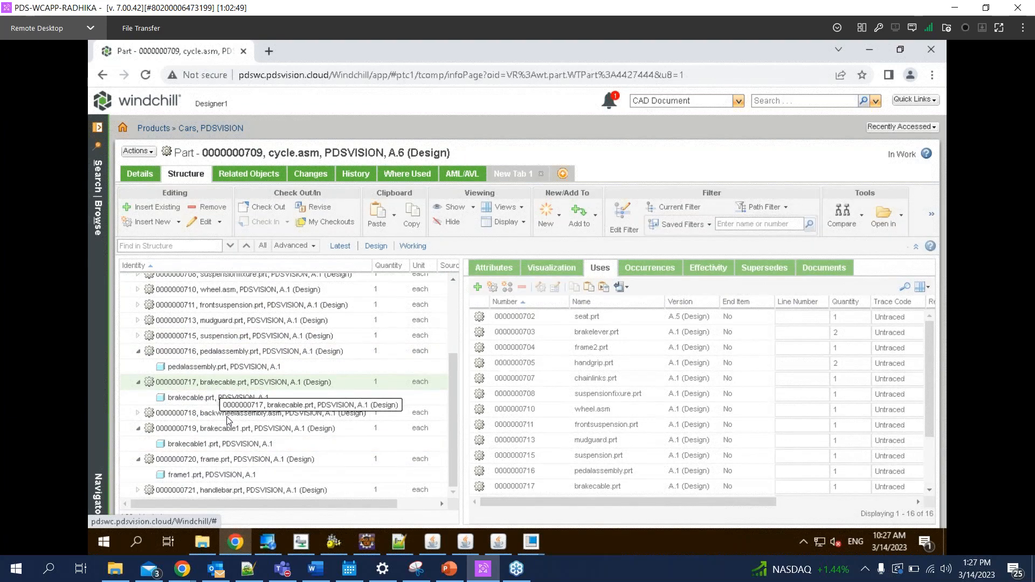
{"action": "left_click", "coordinate": [227, 413]}
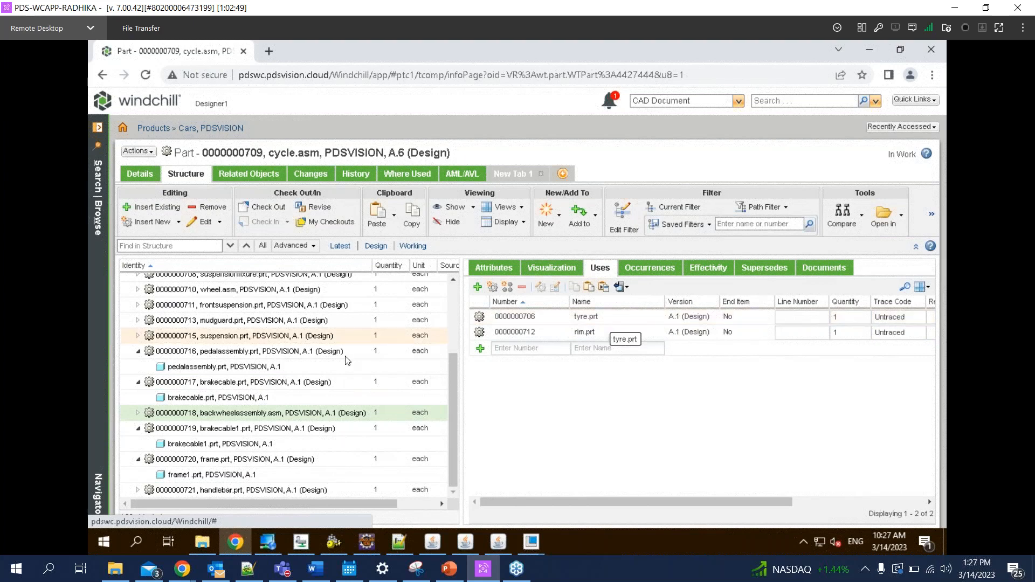
{"action": "scroll", "coordinate": [345, 356], "scroll_direction": "up", "scroll_amount": 5}
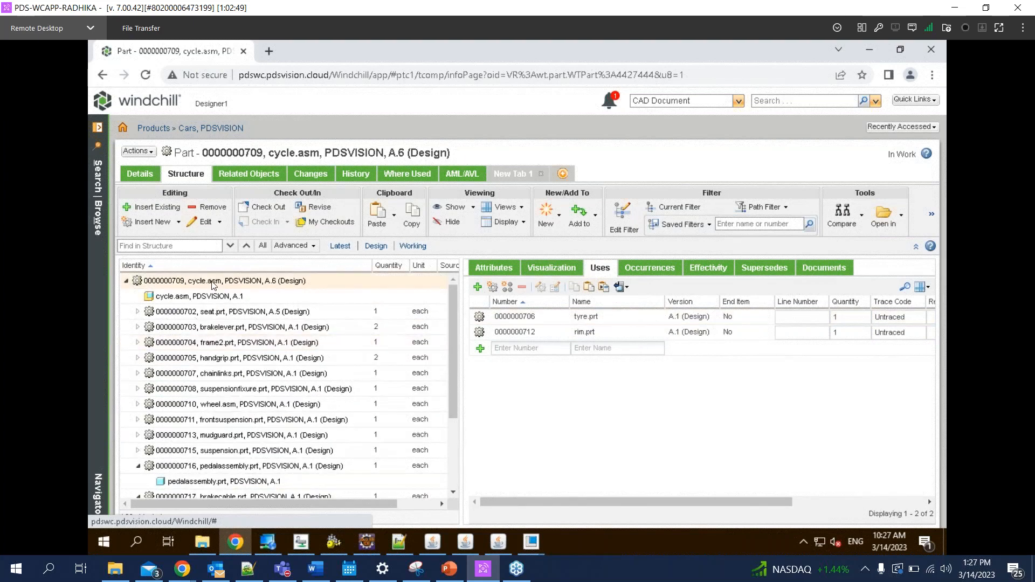
{"action": "left_click", "coordinate": [213, 281]}
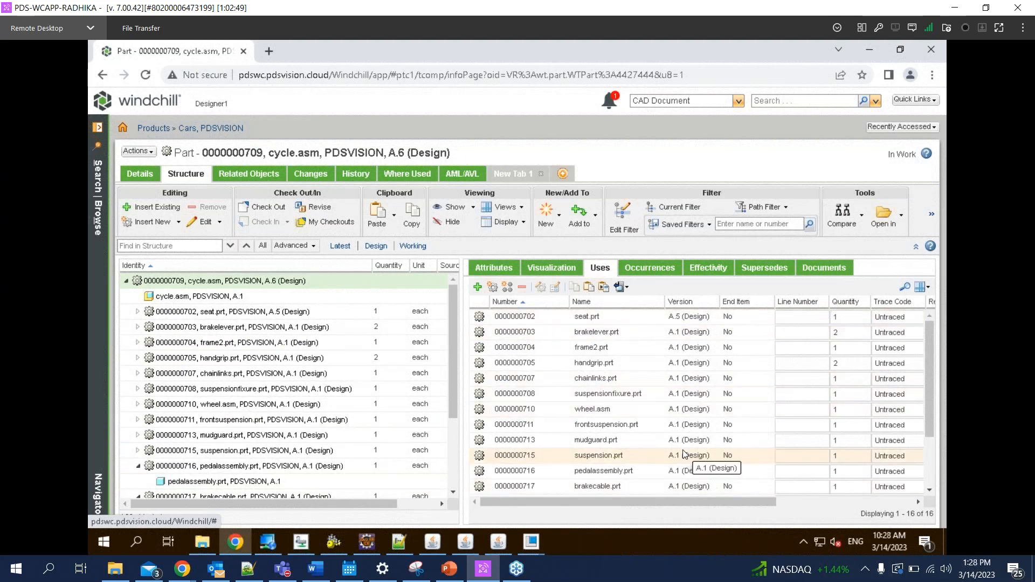
{"action": "scroll", "coordinate": [683, 450], "scroll_direction": "down", "scroll_amount": 3}
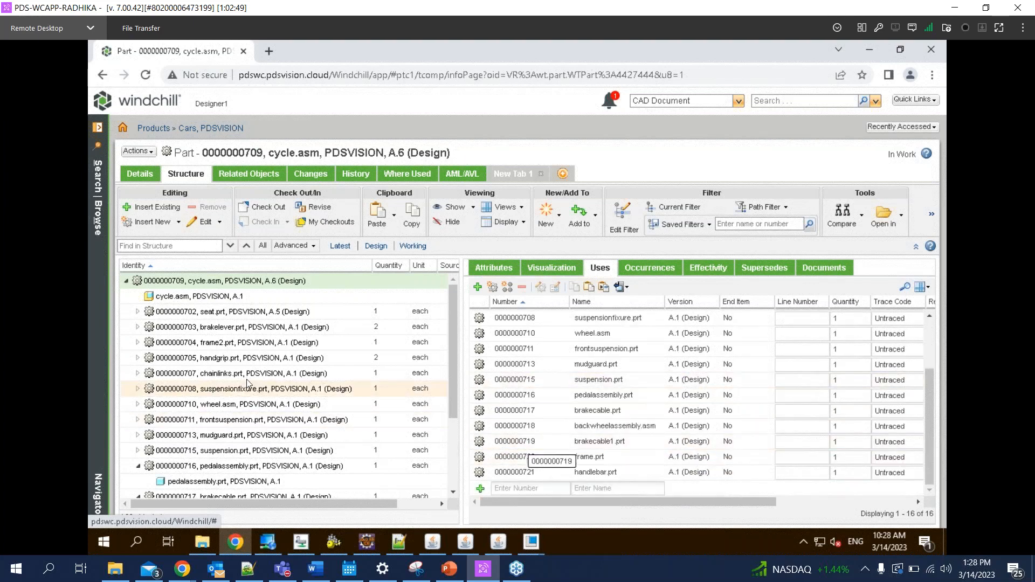
{"action": "scroll", "coordinate": [238, 429], "scroll_direction": "down", "scroll_amount": 3}
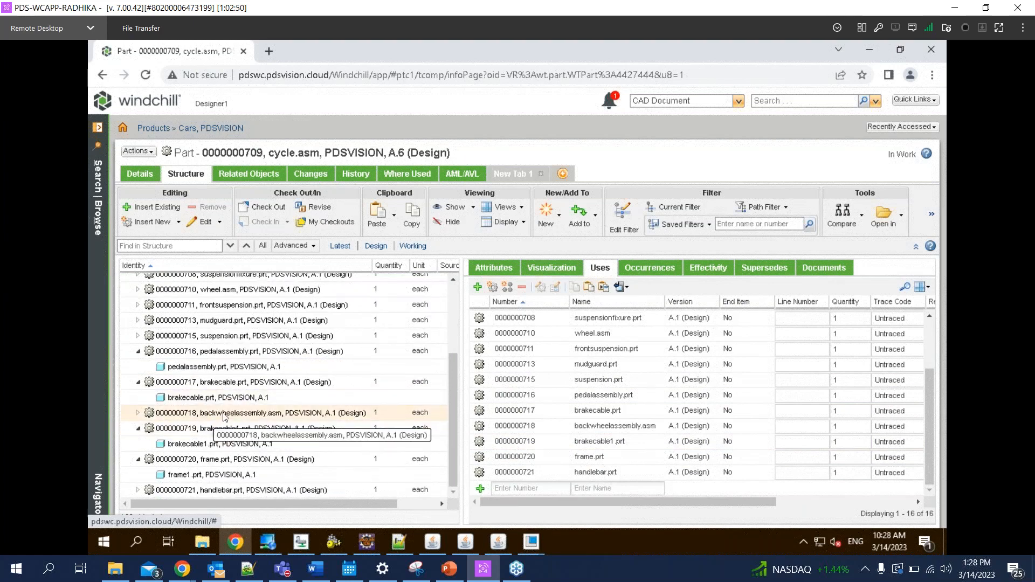
Expand backwheelassembly.asm in the part structure and examine the attributes of its used parts through to the Build Status column
{"action": "left_click", "coordinate": [225, 416]}
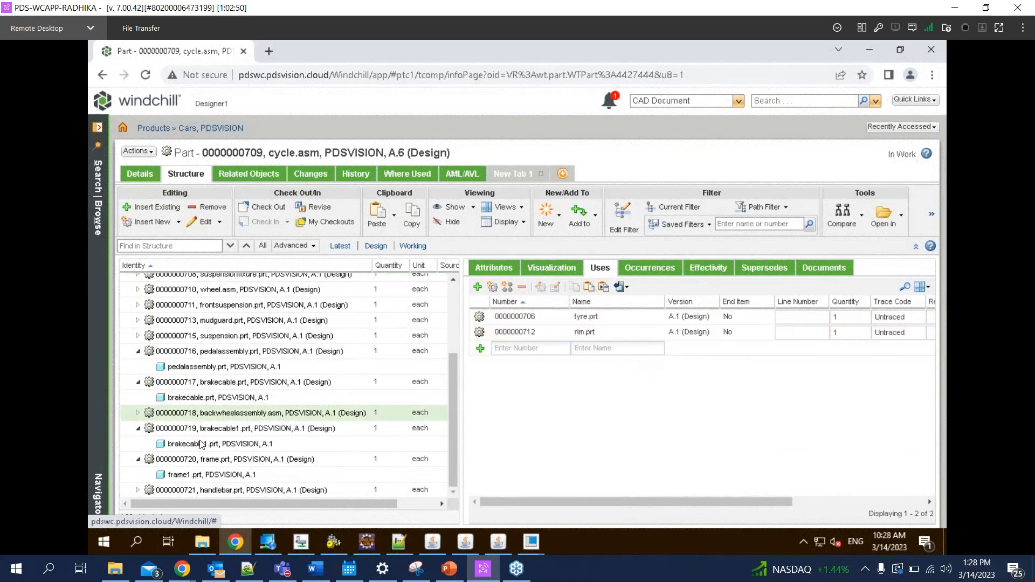
{"action": "left_click", "coordinate": [137, 413]}
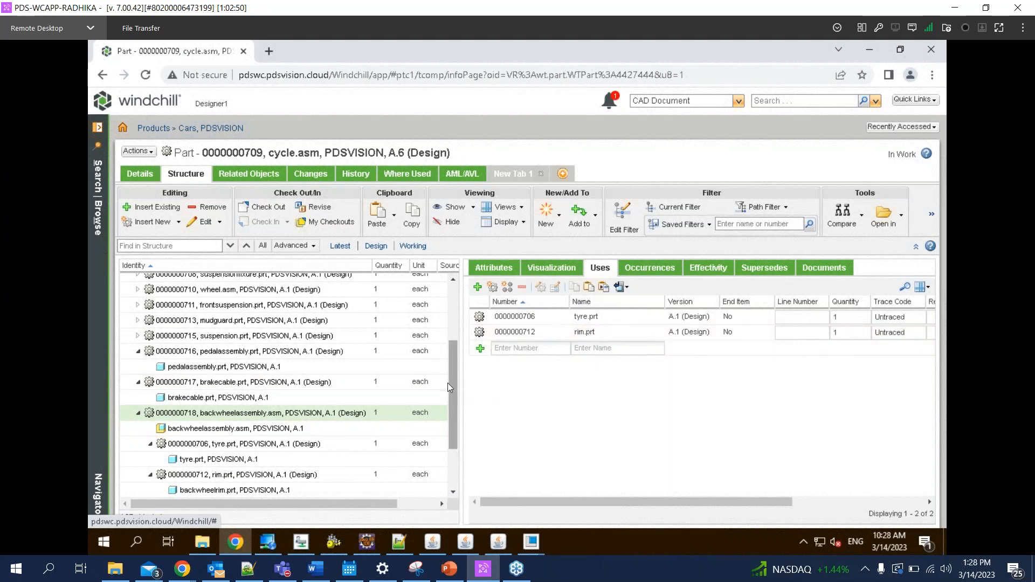
{"action": "left_click_drag", "start_coordinate": [453, 345], "coordinate": [456, 288]}
{"action": "left_click_drag", "start_coordinate": [744, 499], "coordinate": [876, 485]}
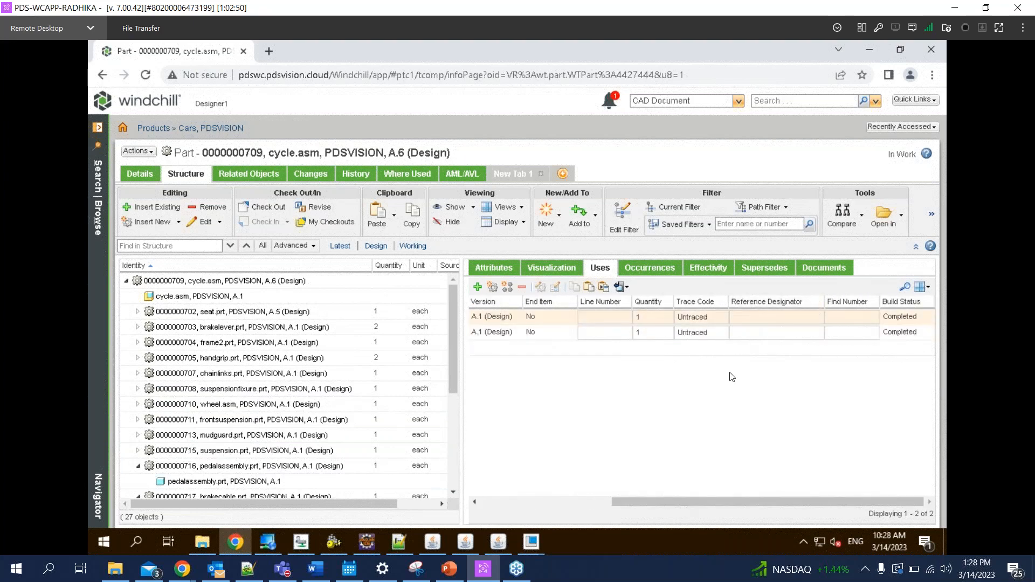
{"action": "left_click_drag", "start_coordinate": [629, 502], "coordinate": [500, 503]}
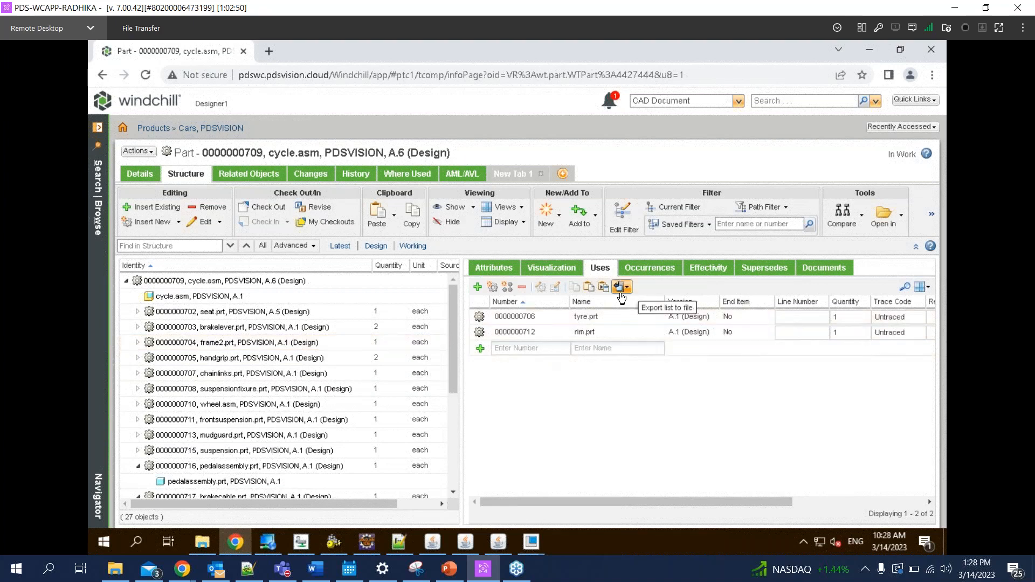
Generate a Multi-Level BOM report for the top-level part cycle.asm and enlarge the report window
{"action": "left_click", "coordinate": [324, 282]}
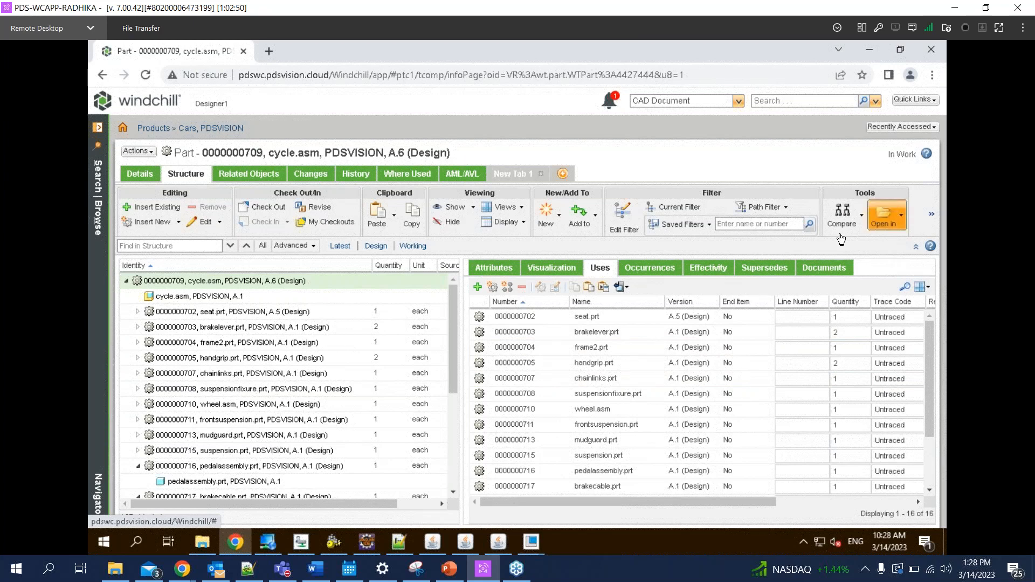
{"action": "left_click", "coordinate": [931, 214]}
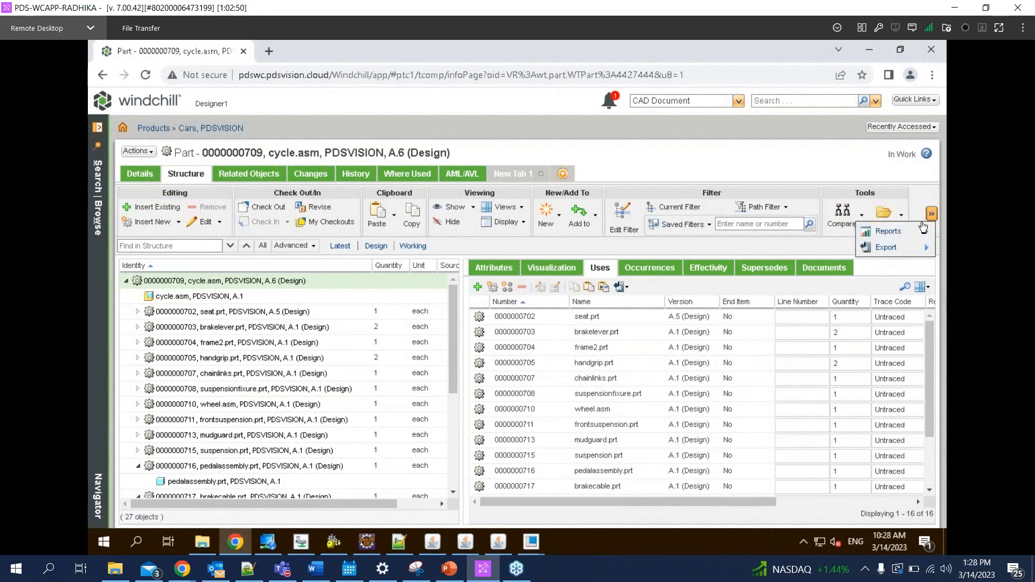
{"action": "mouse_move", "coordinate": [907, 233]}
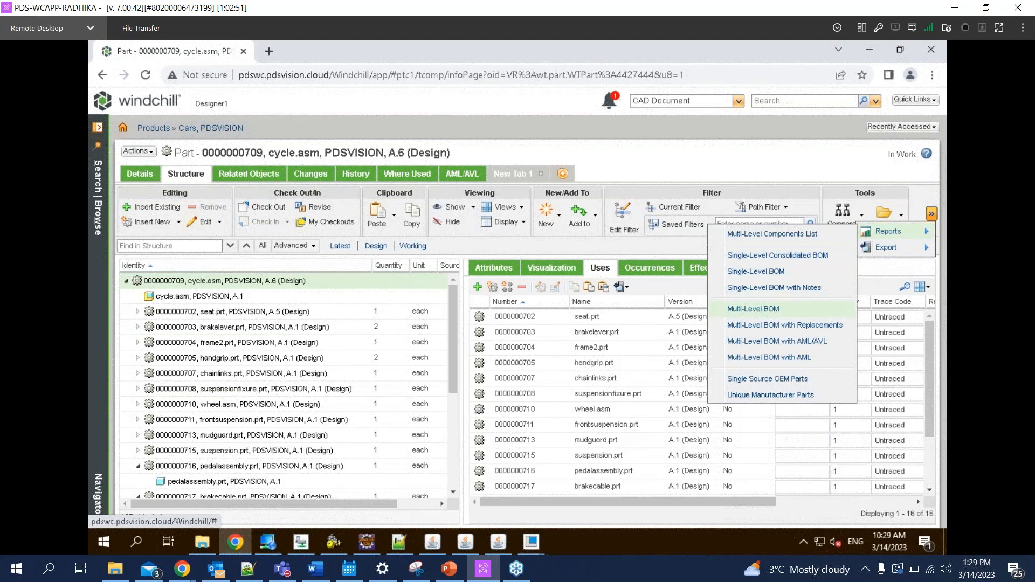
{"action": "left_click", "coordinate": [757, 309]}
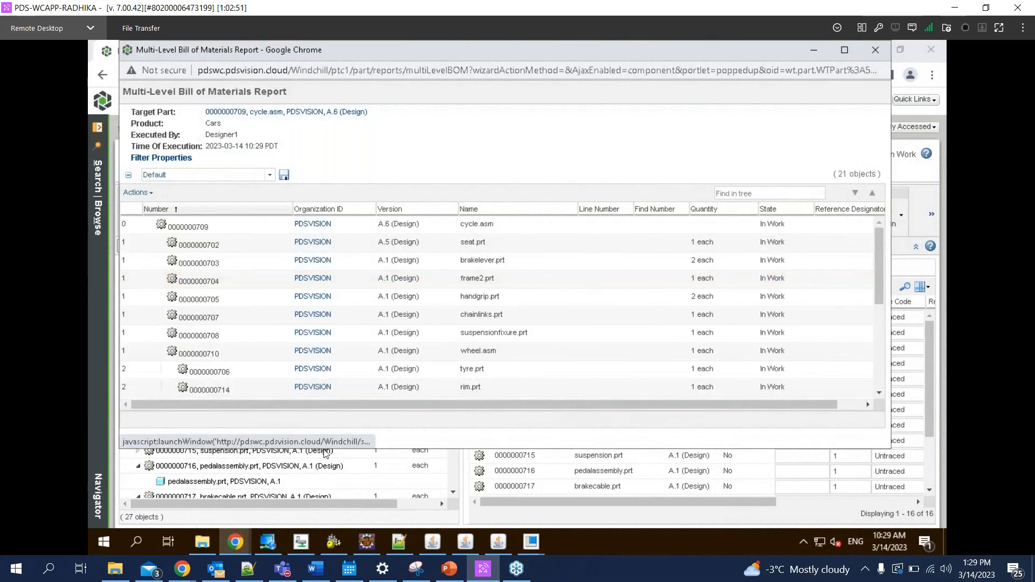
{"action": "left_click_drag", "start_coordinate": [325, 454], "coordinate": [326, 513]}
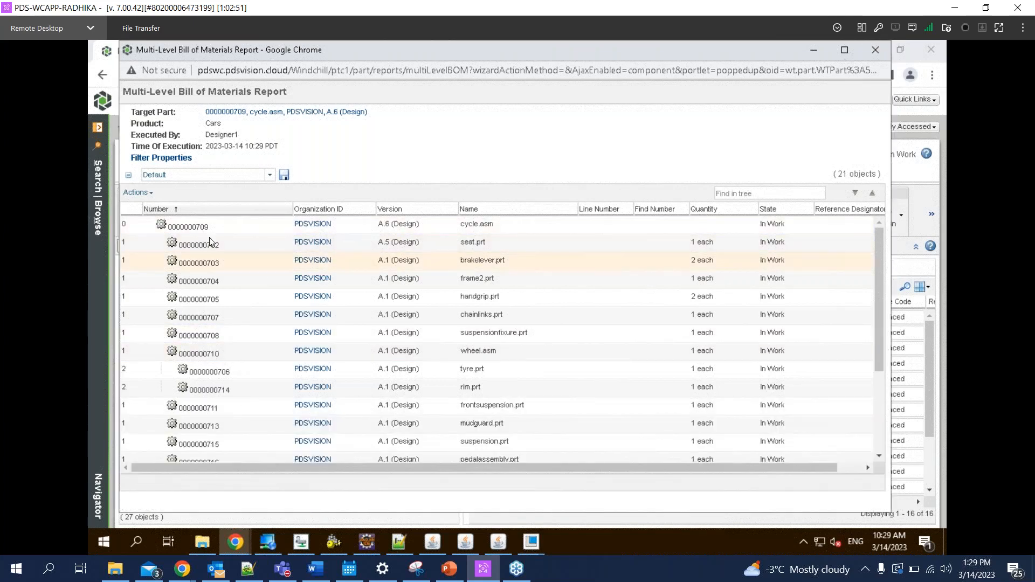
Examine the report's level hierarchy from cycle.asm and seat.prt down to handlebar.prt
{"action": "left_click", "coordinate": [226, 229]}
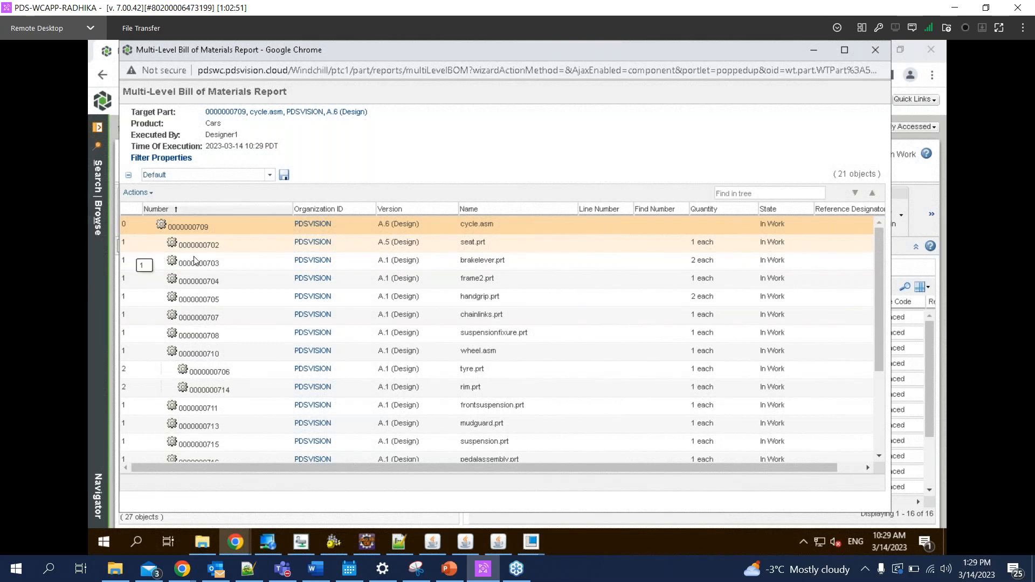
{"action": "left_click", "coordinate": [217, 244]}
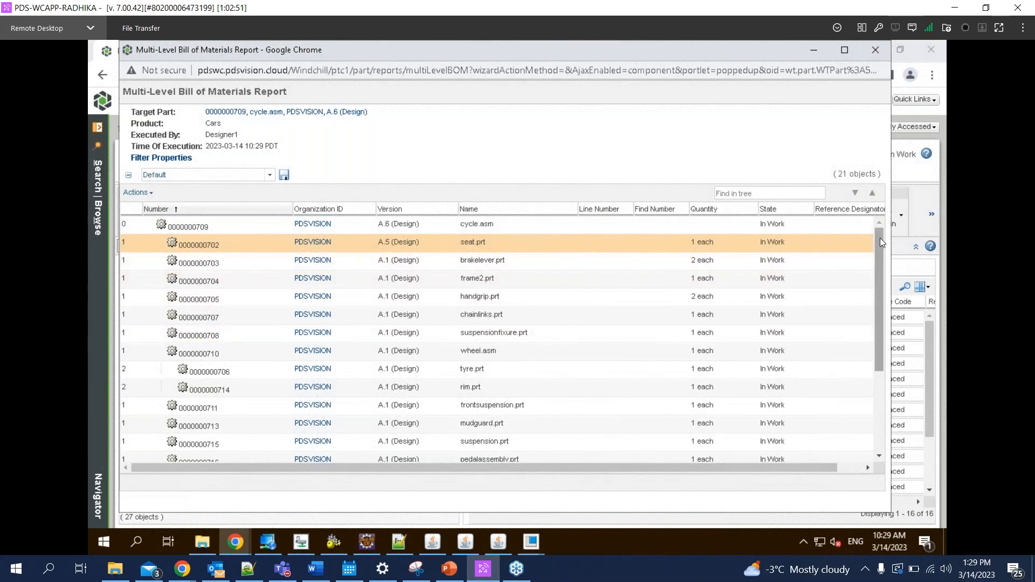
{"action": "left_click_drag", "start_coordinate": [879, 248], "coordinate": [894, 414]}
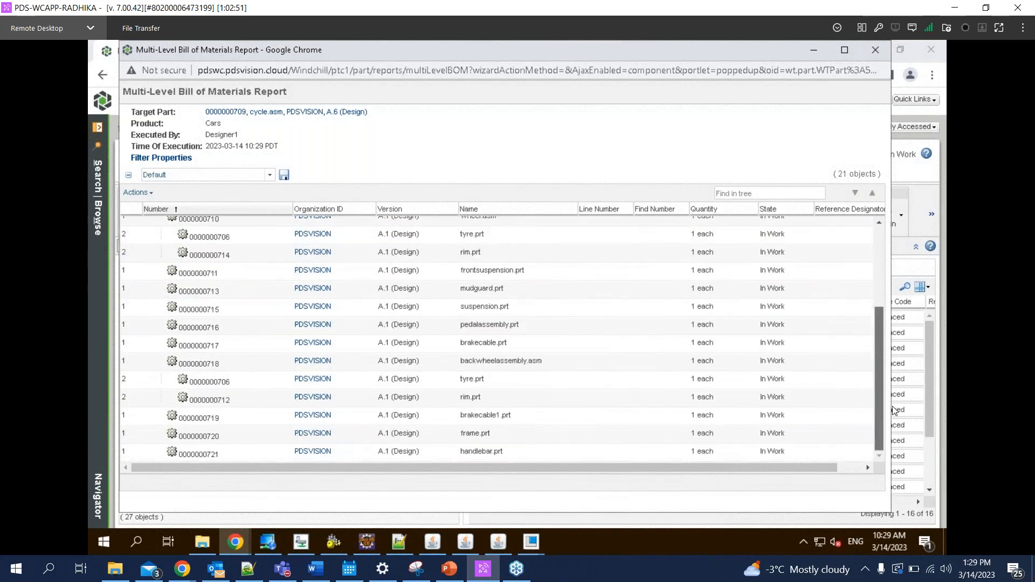
{"action": "left_click_drag", "start_coordinate": [876, 297], "coordinate": [886, 210]}
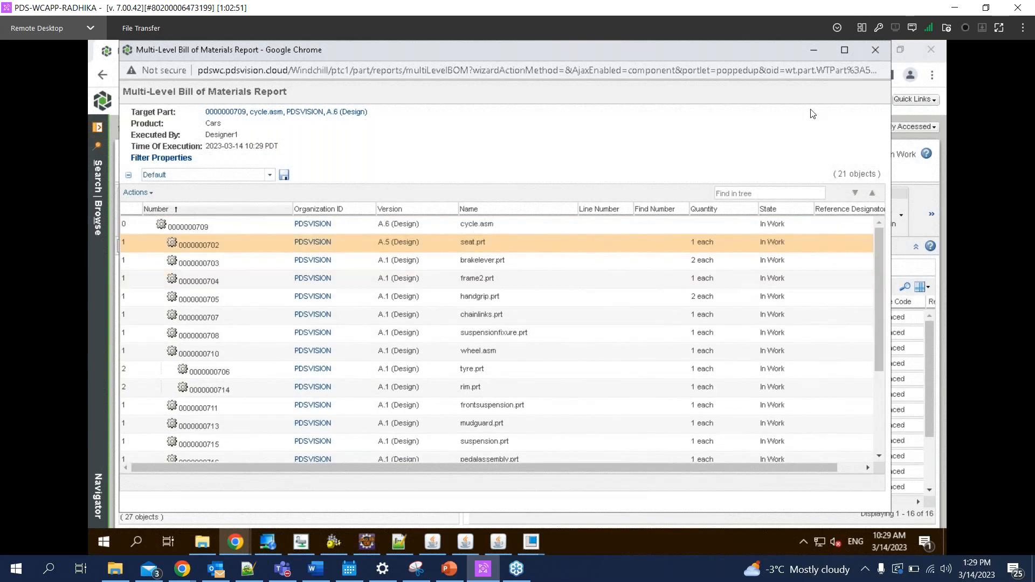
Export the multi-level BOM report list to XLSX and close the report
{"action": "left_click", "coordinate": [136, 193]}
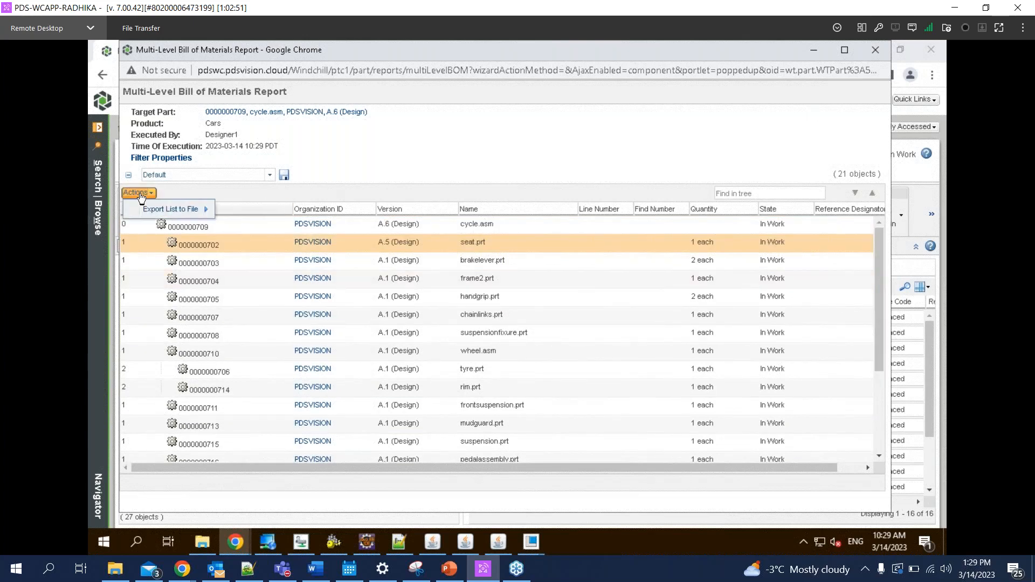
{"action": "mouse_move", "coordinate": [195, 210]}
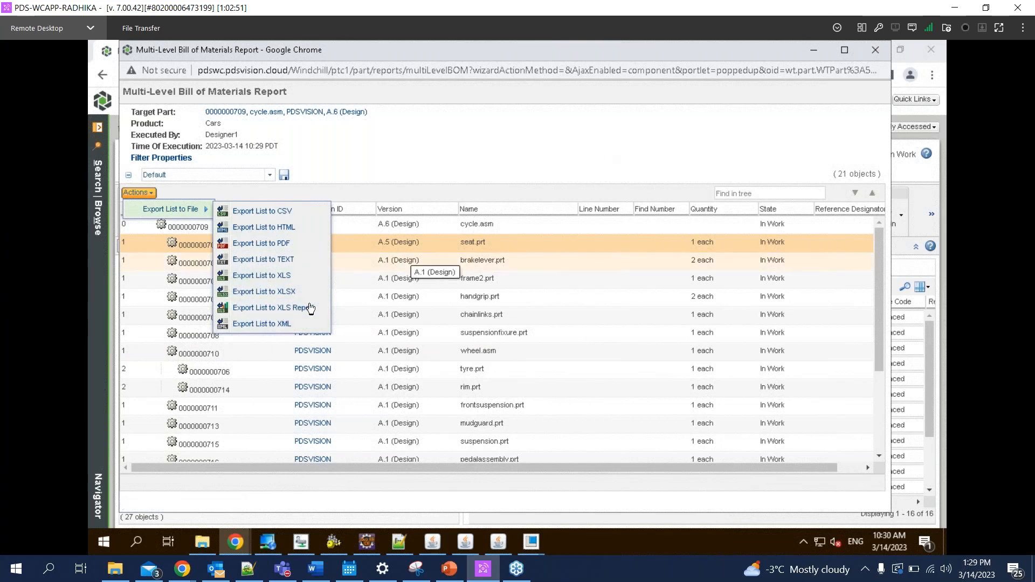
{"action": "left_click", "coordinate": [272, 296]}
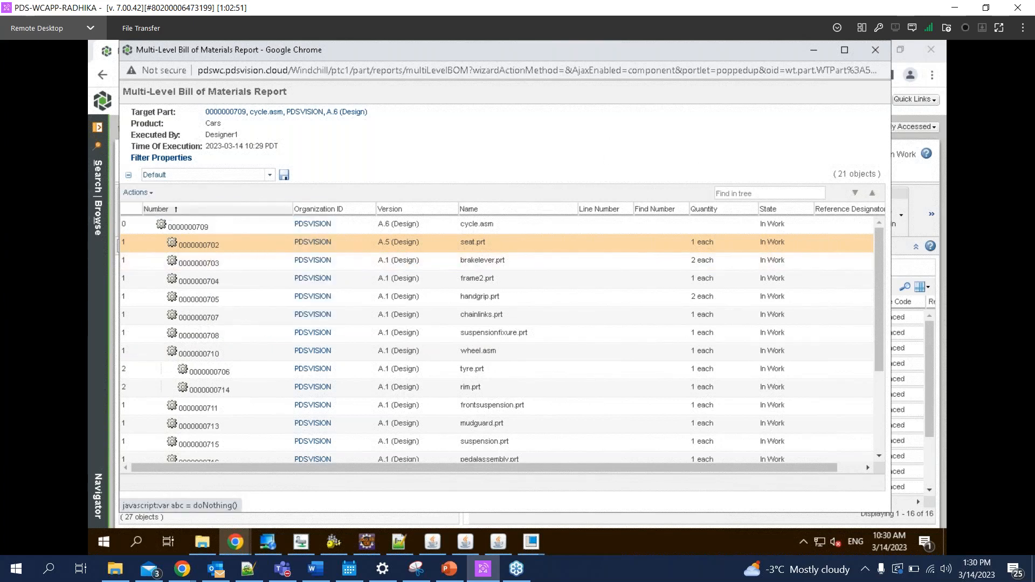
{"action": "left_click", "coordinate": [876, 50]}
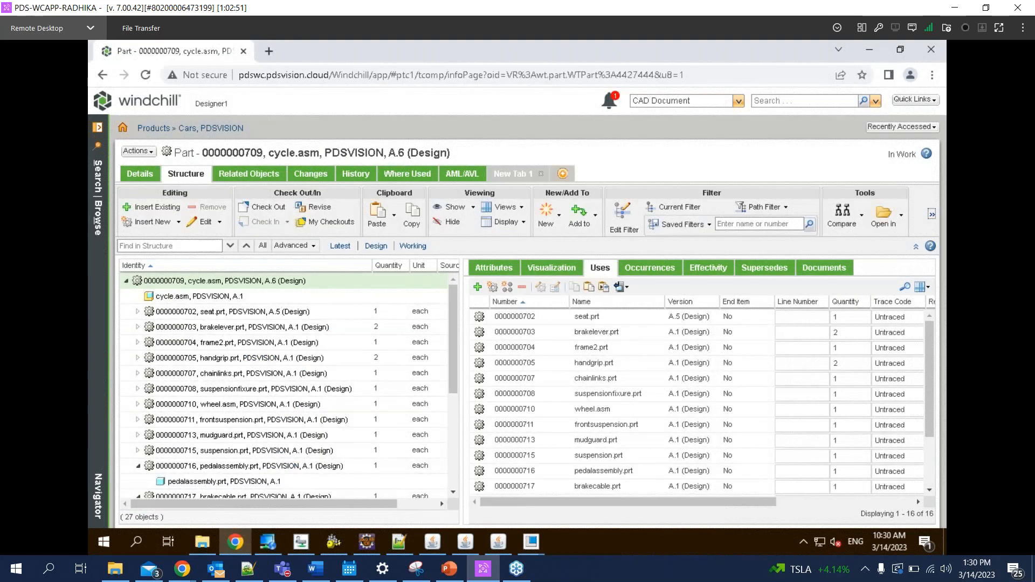
Start exporting the cycle.asm structure as an importable spreadsheet that includes parts, BOM, replacements and documents
{"action": "left_click", "coordinate": [900, 214]}
{"action": "mouse_move", "coordinate": [888, 257]}
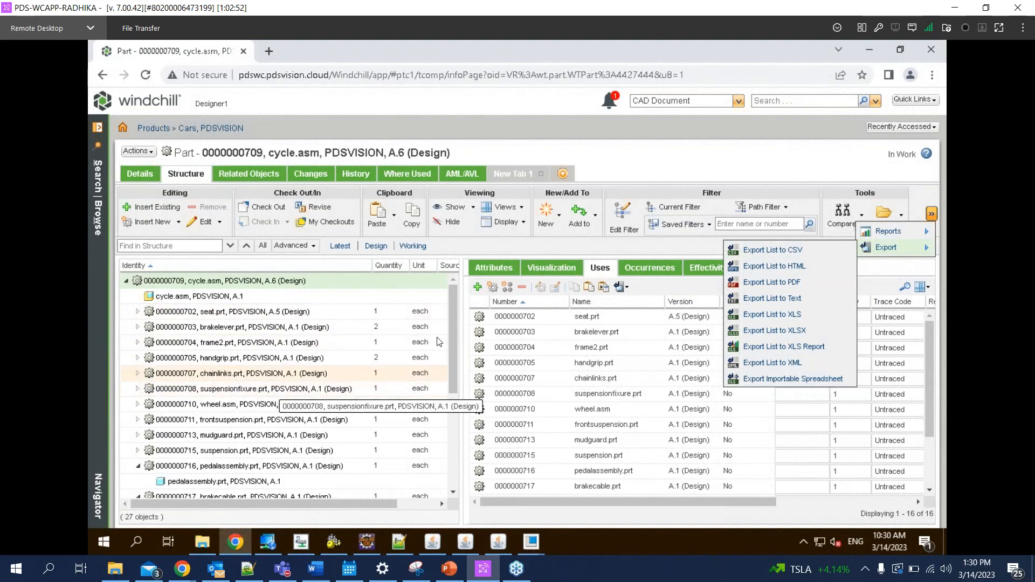
{"action": "left_click", "coordinate": [453, 316]}
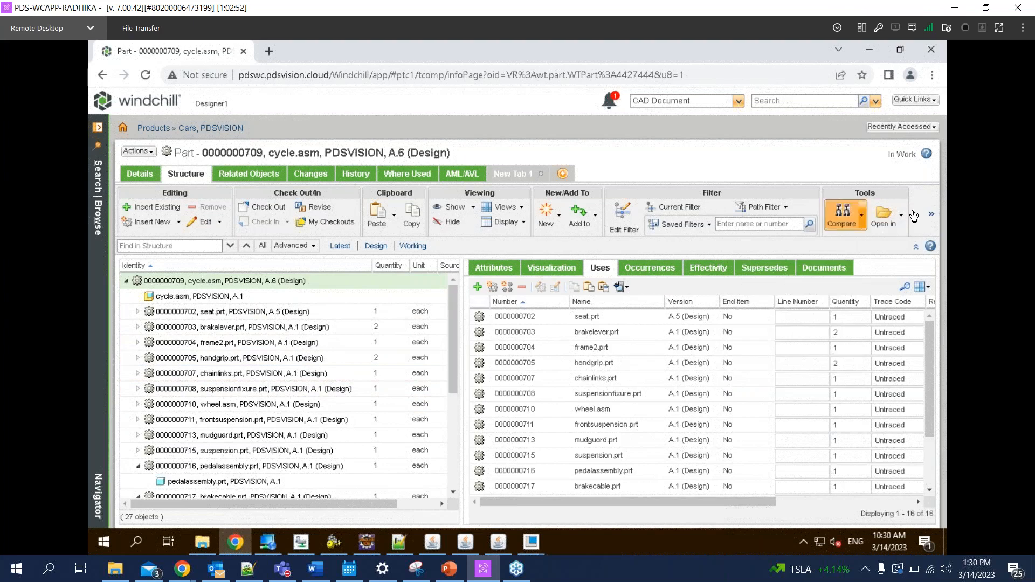
{"action": "left_click", "coordinate": [931, 213]}
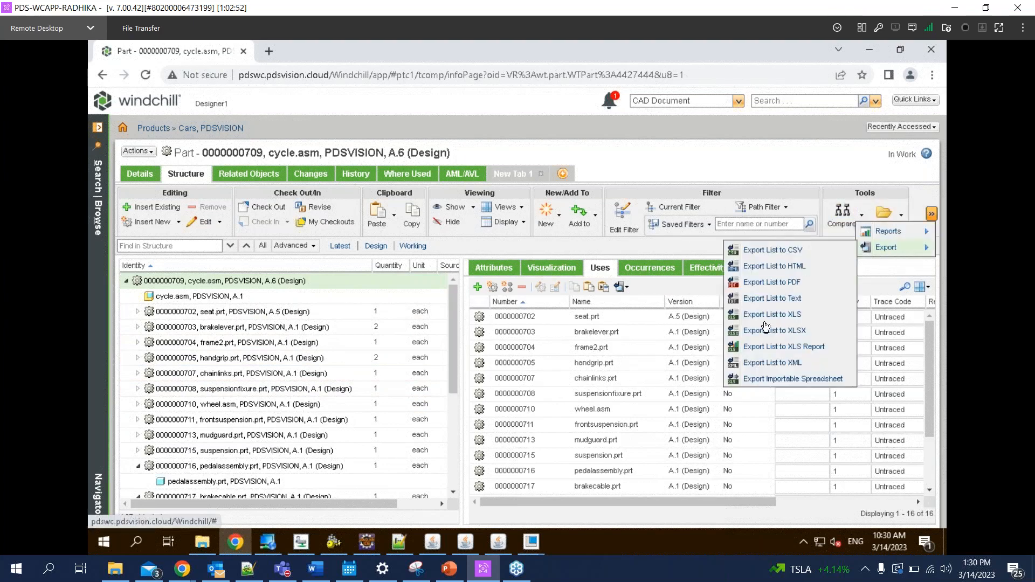
{"action": "left_click", "coordinate": [773, 379]}
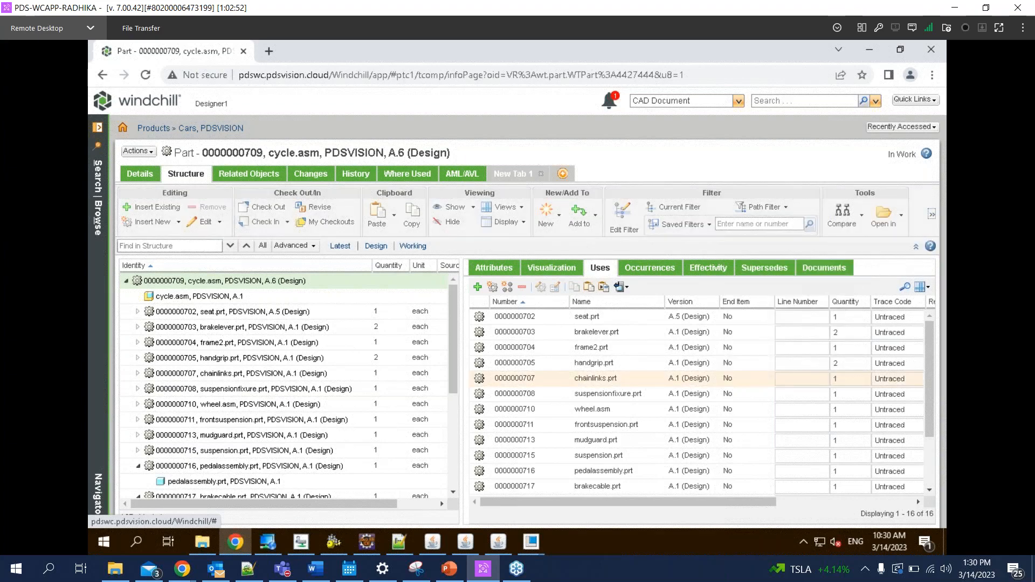
{"action": "left_click", "coordinate": [229, 202]}
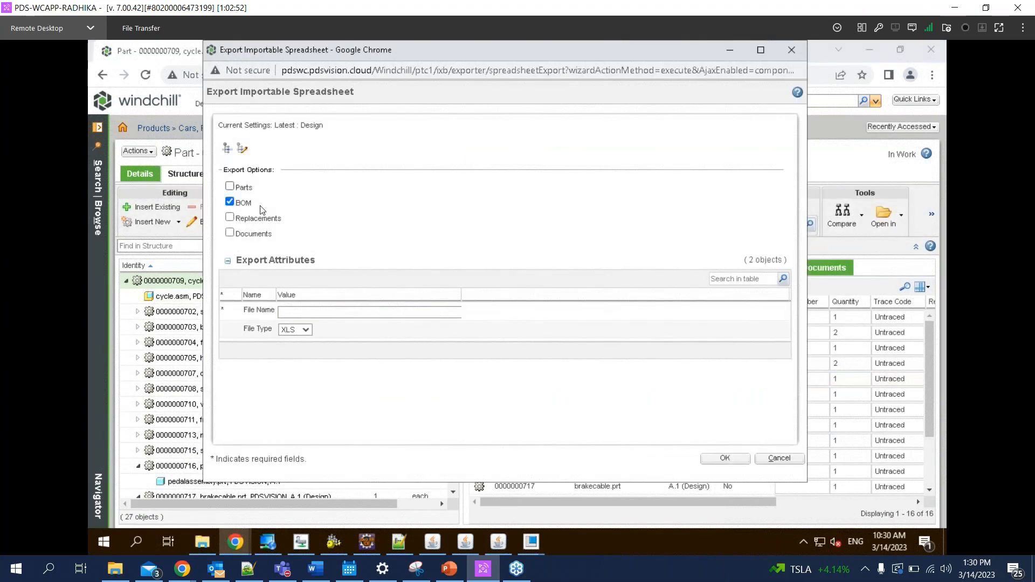
{"action": "left_click", "coordinate": [231, 186]}
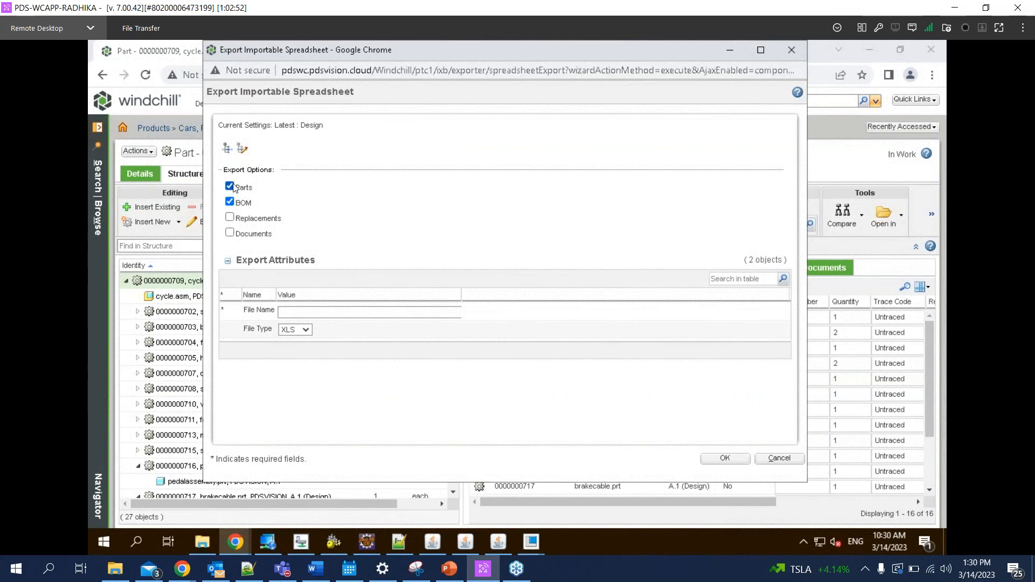
{"action": "left_click", "coordinate": [230, 217]}
{"action": "left_click", "coordinate": [231, 233]}
{"action": "left_click", "coordinate": [302, 311]}
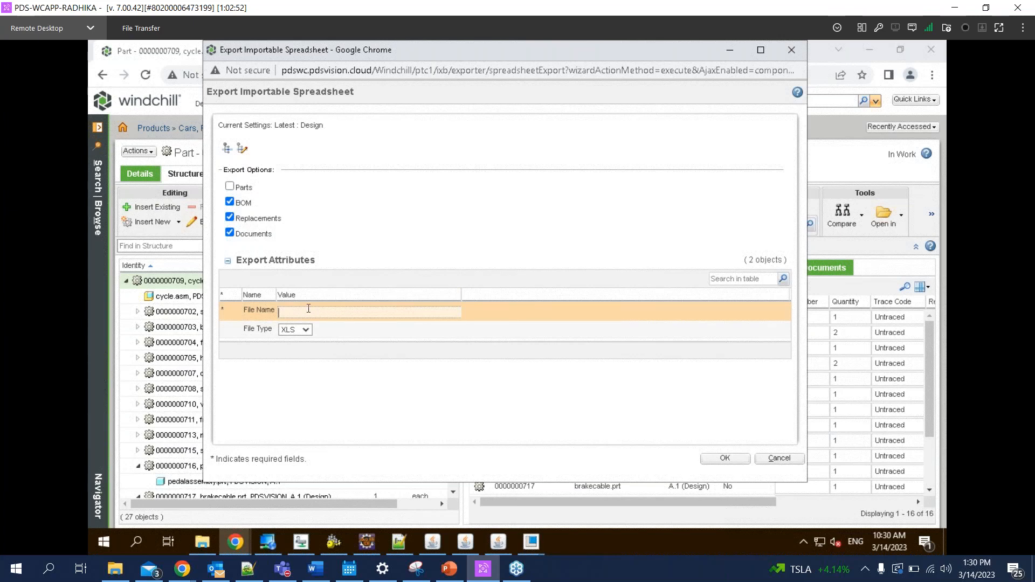
{"action": "left_click", "coordinate": [230, 187]}
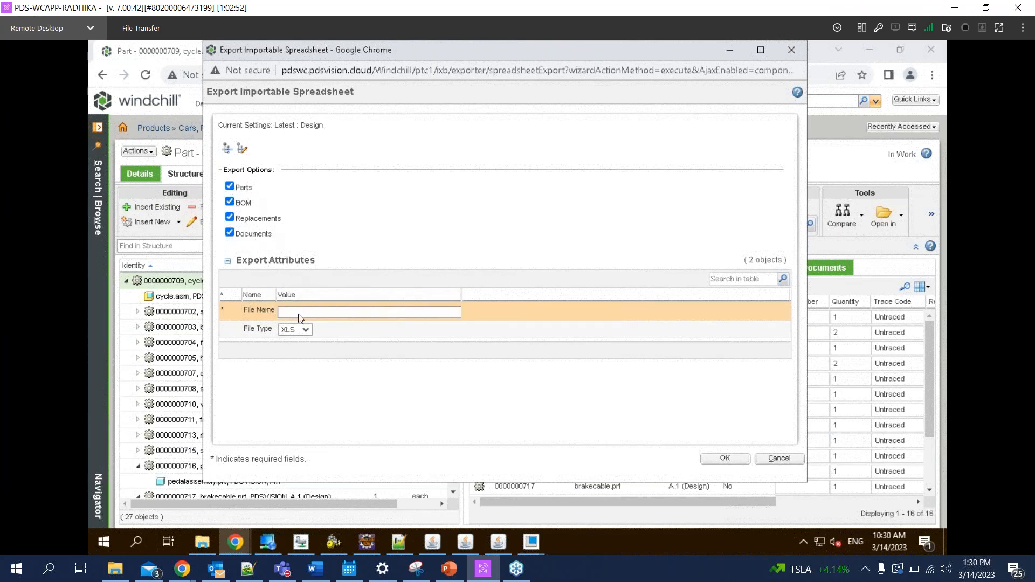
Name the importable spreadsheet DesignBOM_BOM and run the export in XLS format
{"action": "left_click", "coordinate": [301, 317]}
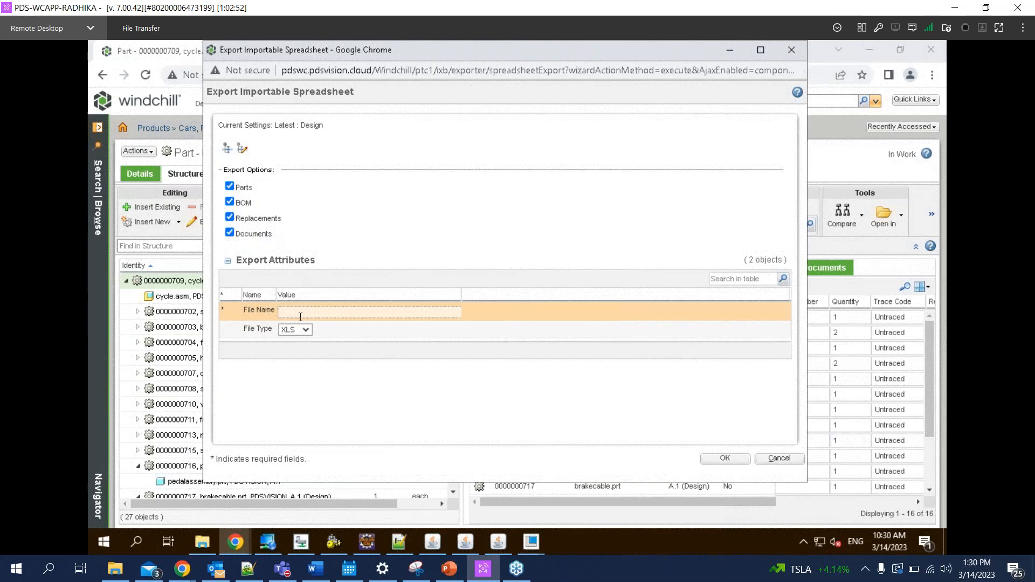
{"action": "type", "text": "DesignBOM_BOM"}
{"action": "left_click", "coordinate": [712, 460]}
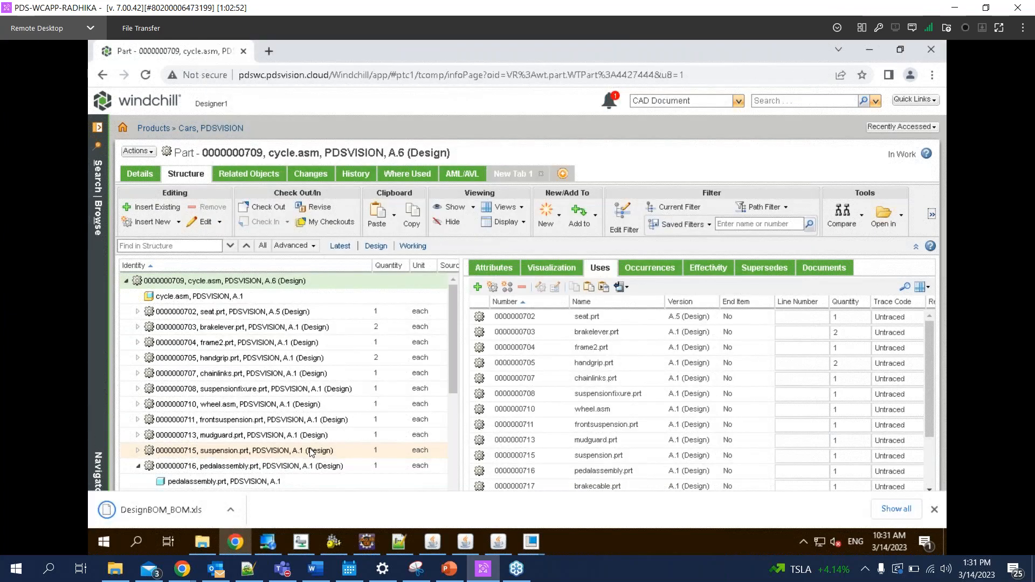
Refresh the remote Downloads folder and rename DesignBOM_BOM.xls as DesignBOM_EBOM.xls
{"action": "left_click", "coordinate": [203, 542]}
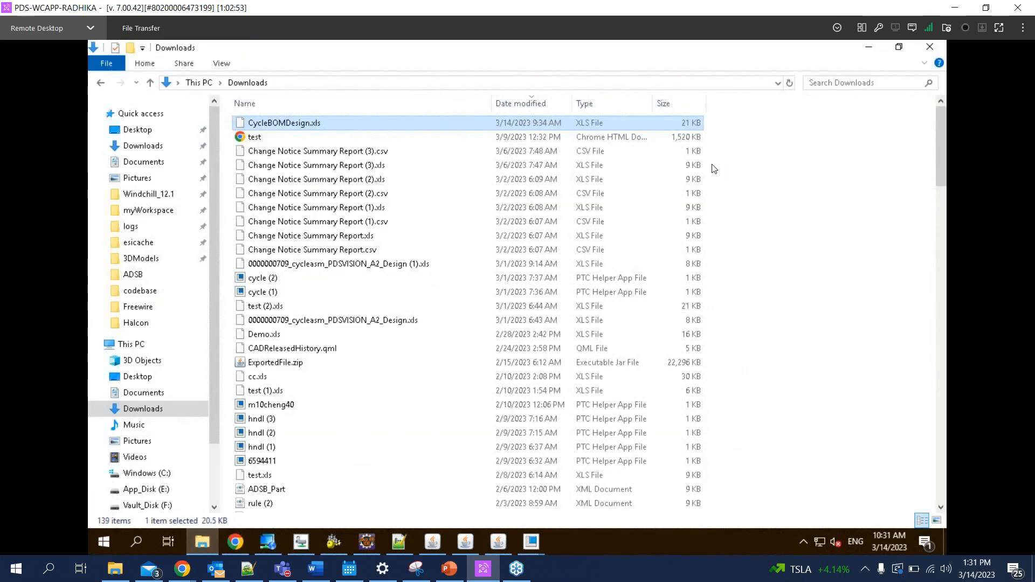
{"action": "right_click", "coordinate": [782, 150]}
{"action": "left_click", "coordinate": [820, 203]}
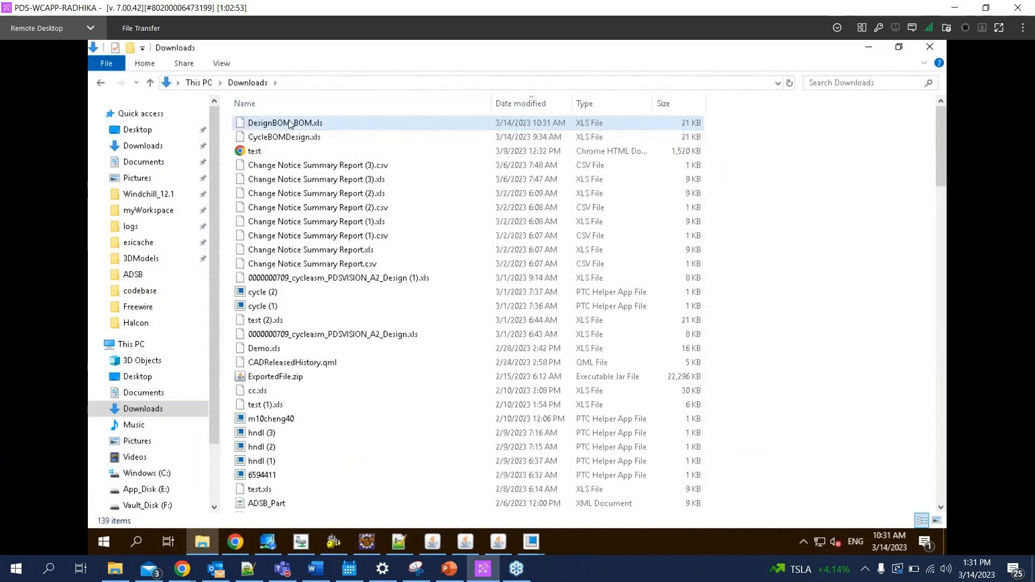
{"action": "left_click", "coordinate": [289, 123]}
{"action": "left_click", "coordinate": [288, 122]}
{"action": "type", "text": "E"}
{"action": "key", "text": "Return"}
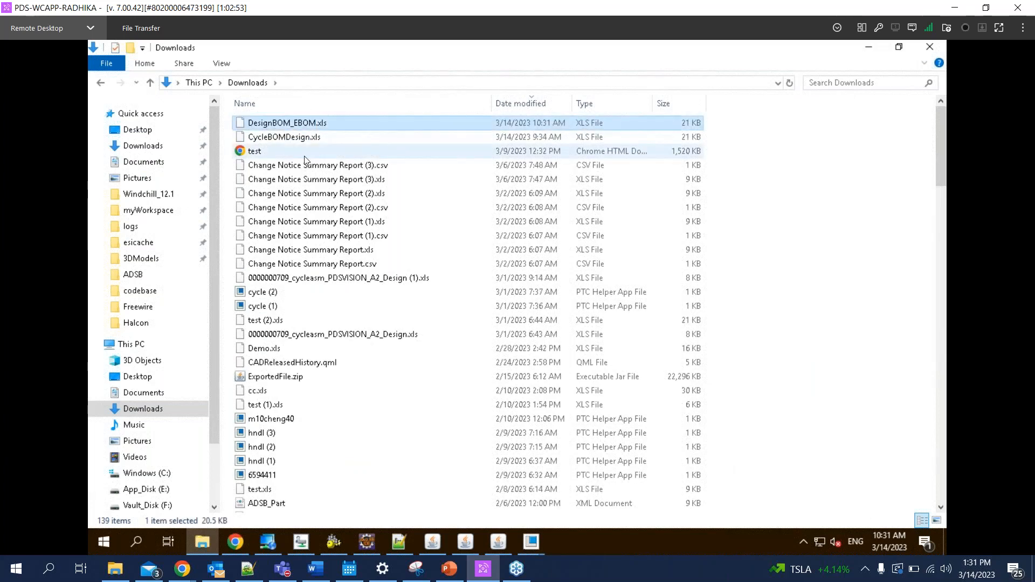
Copy DesignBOM_EBOM.xls from the remote Downloads folder into the local BOM folder and open the copy in Excel
{"action": "right_click", "coordinate": [309, 124]}
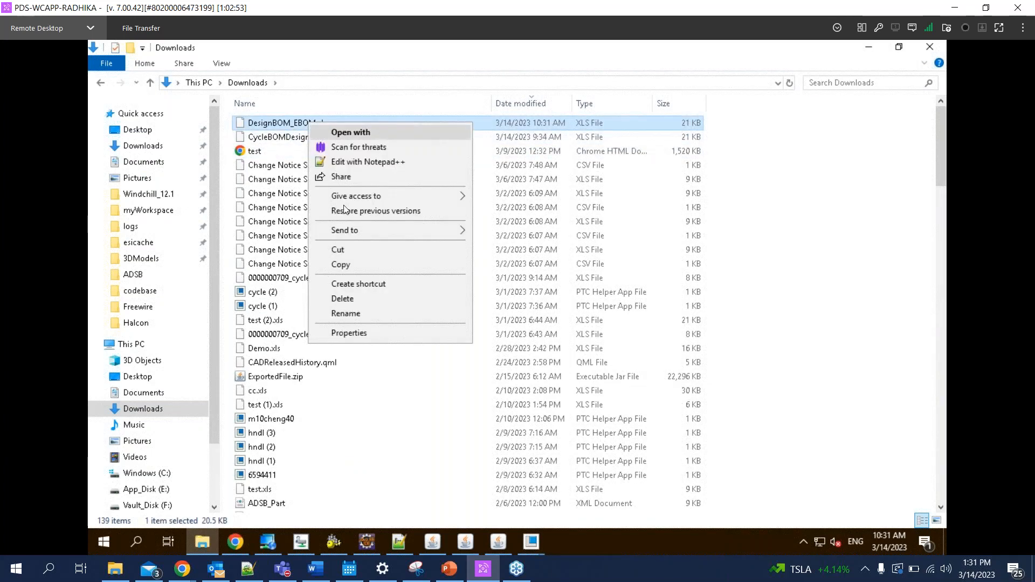
{"action": "left_click", "coordinate": [340, 265]}
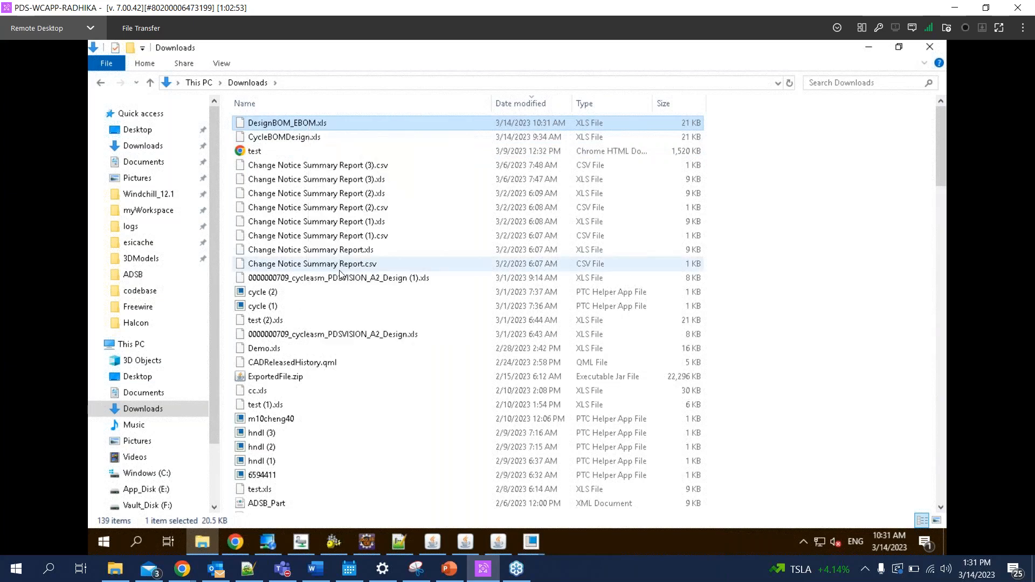
{"action": "left_click", "coordinate": [121, 578]}
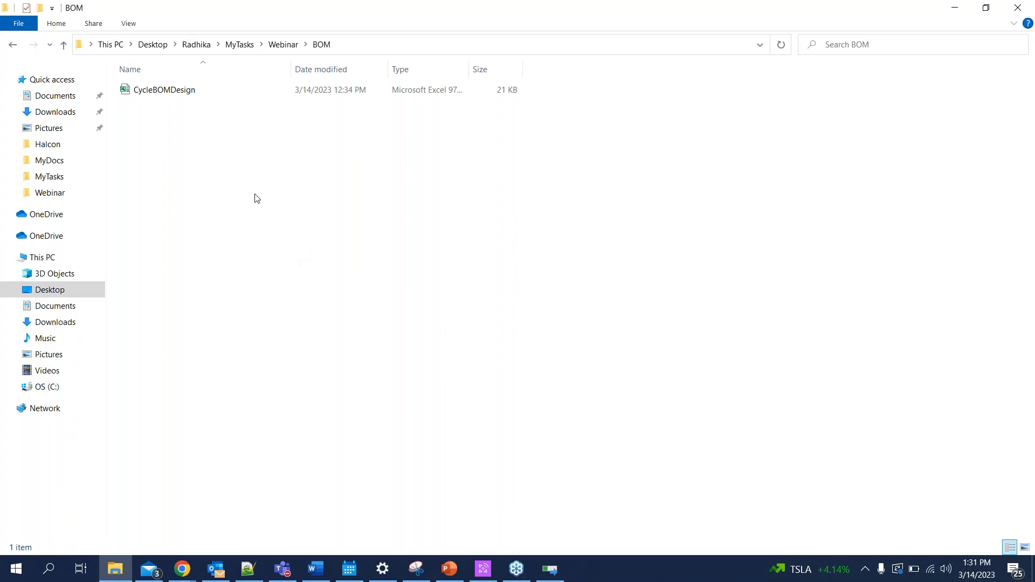
{"action": "key", "text": "ctrl+v"}
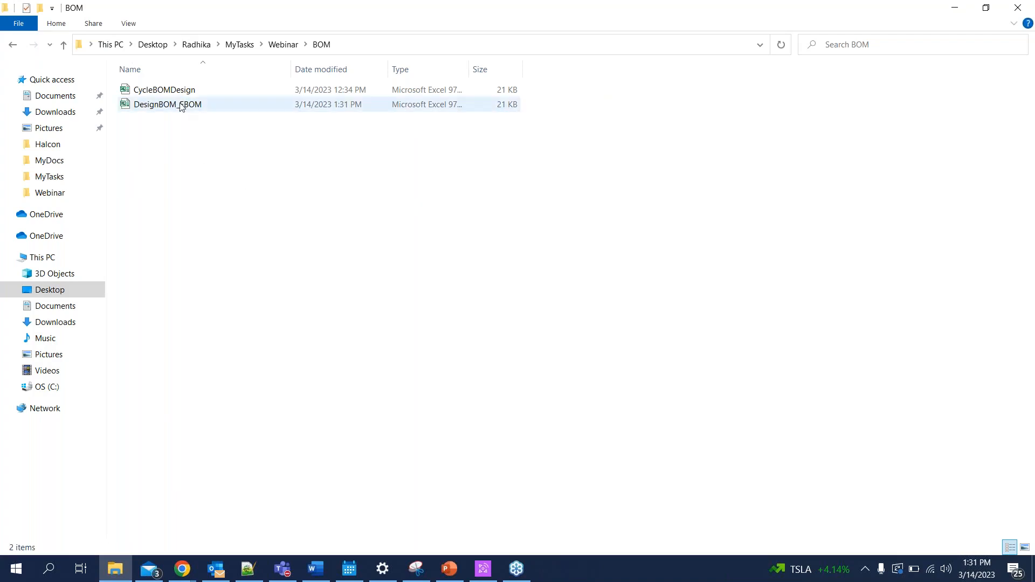
{"action": "left_click", "coordinate": [180, 105]}
{"action": "double_click", "coordinate": [181, 105]}
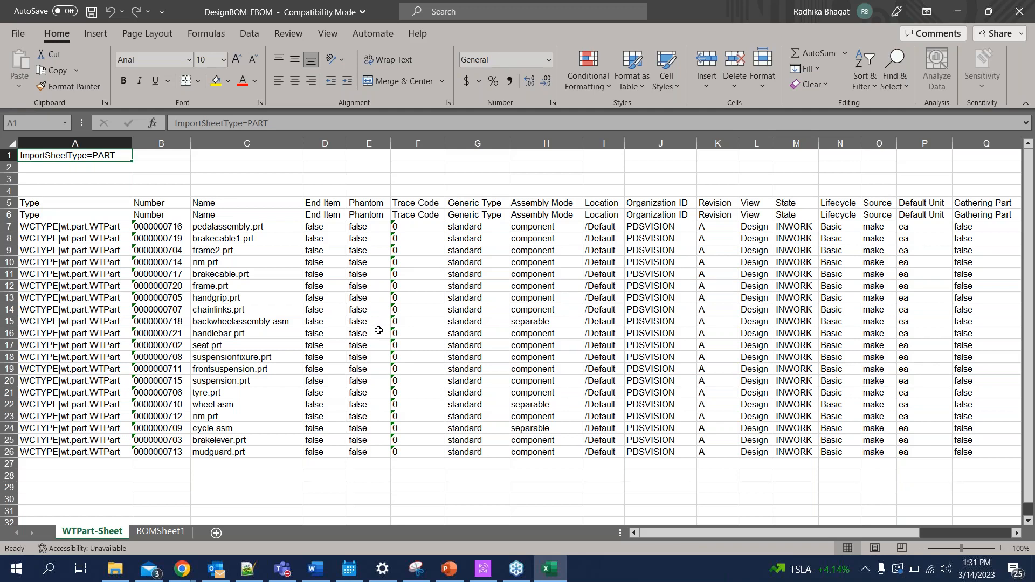
{"action": "left_click", "coordinate": [162, 532]}
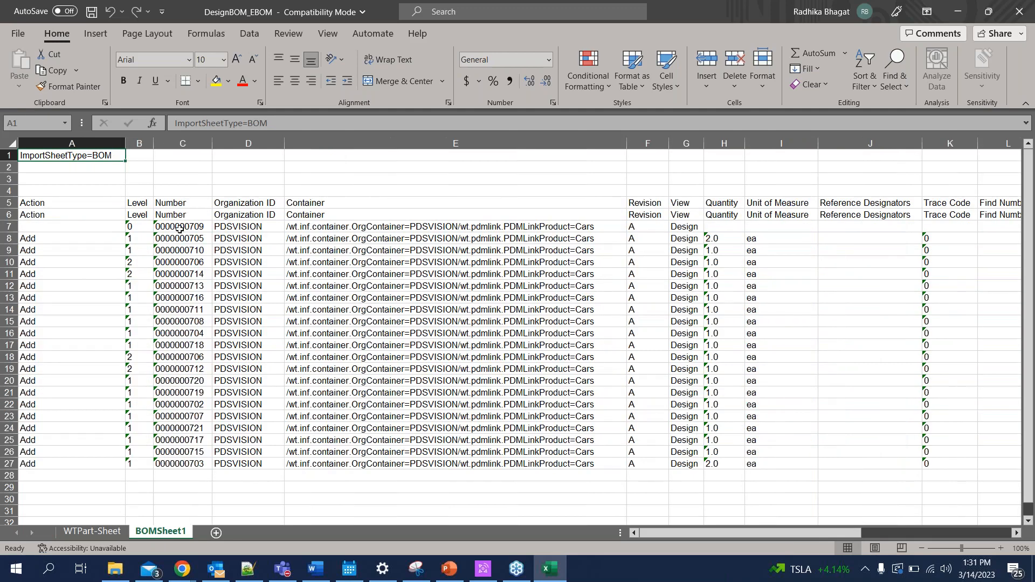
{"action": "left_click", "coordinate": [179, 227]}
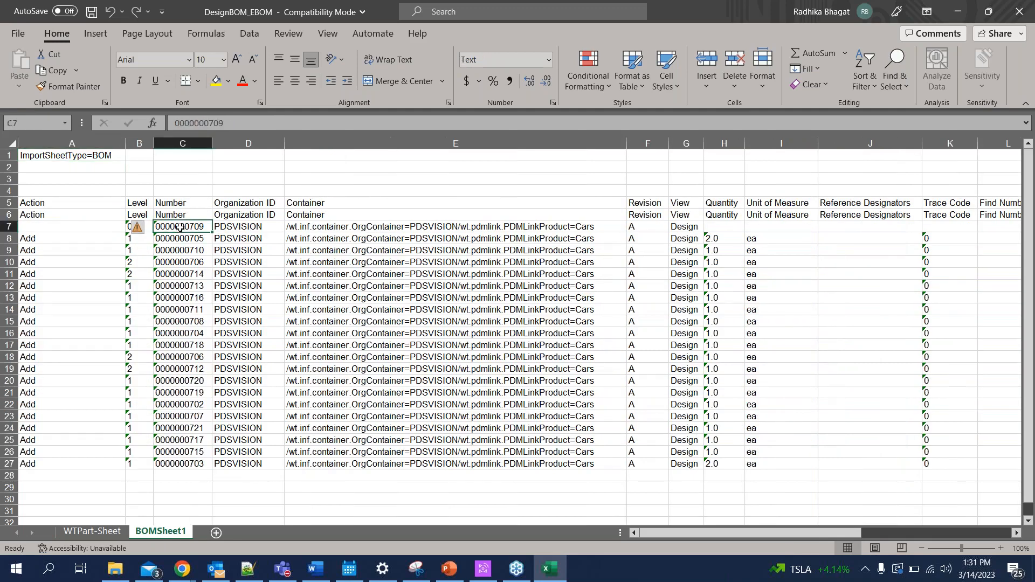
{"action": "left_click", "coordinate": [102, 240]}
{"action": "left_click", "coordinate": [148, 224]}
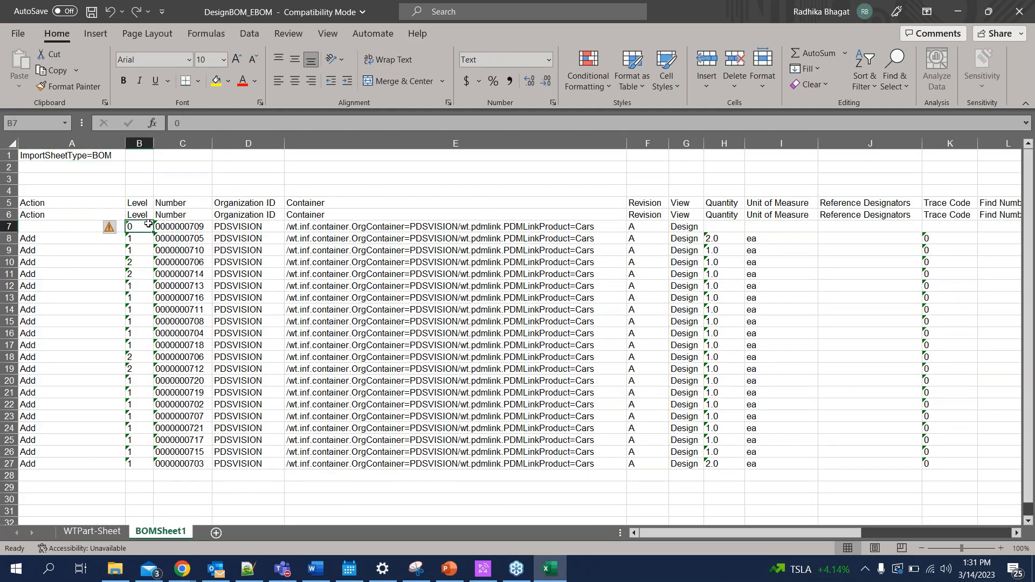
{"action": "left_click", "coordinate": [189, 240]}
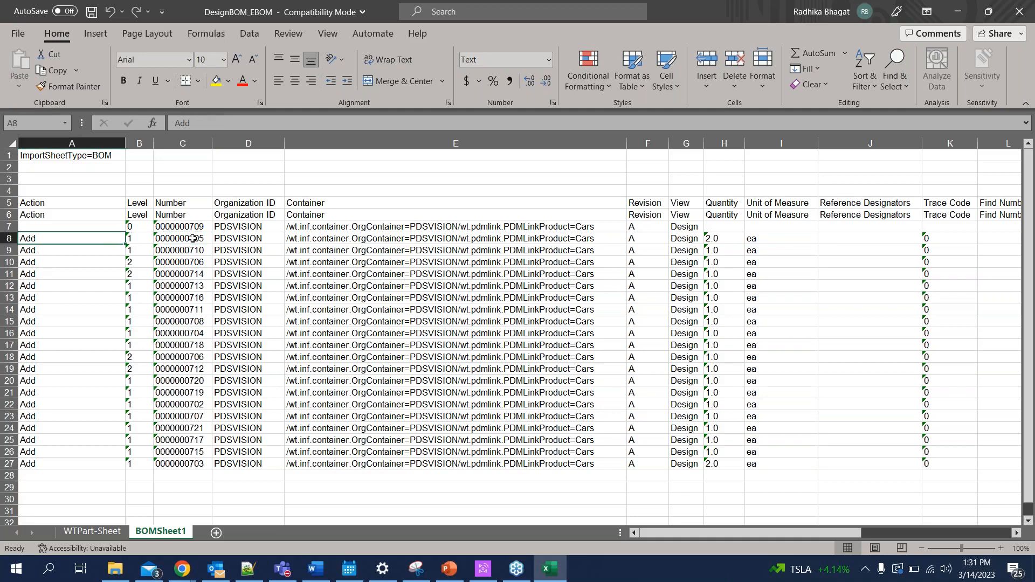
{"action": "left_click", "coordinate": [199, 263]}
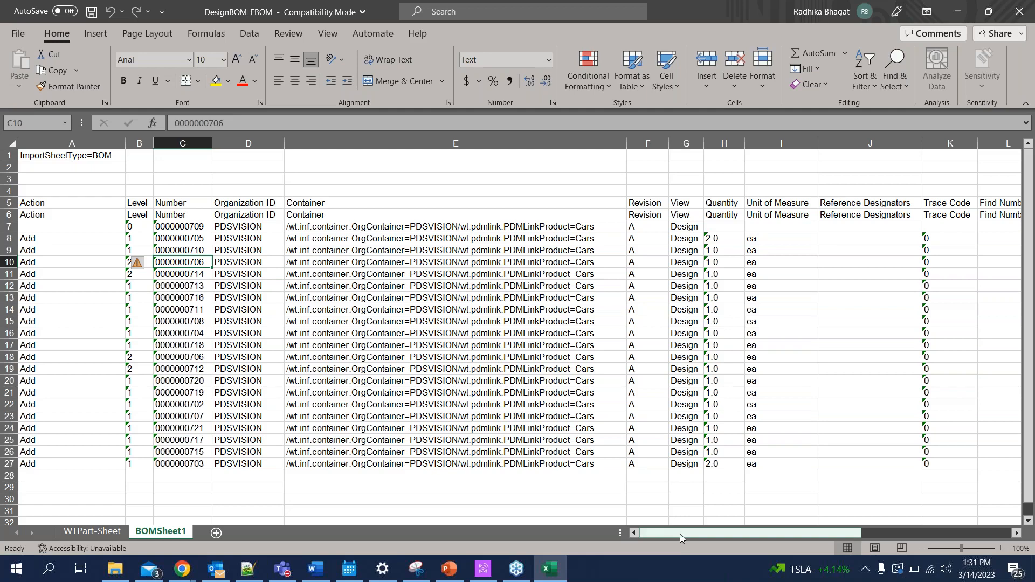
{"action": "left_click_drag", "start_coordinate": [680, 534], "coordinate": [878, 530]}
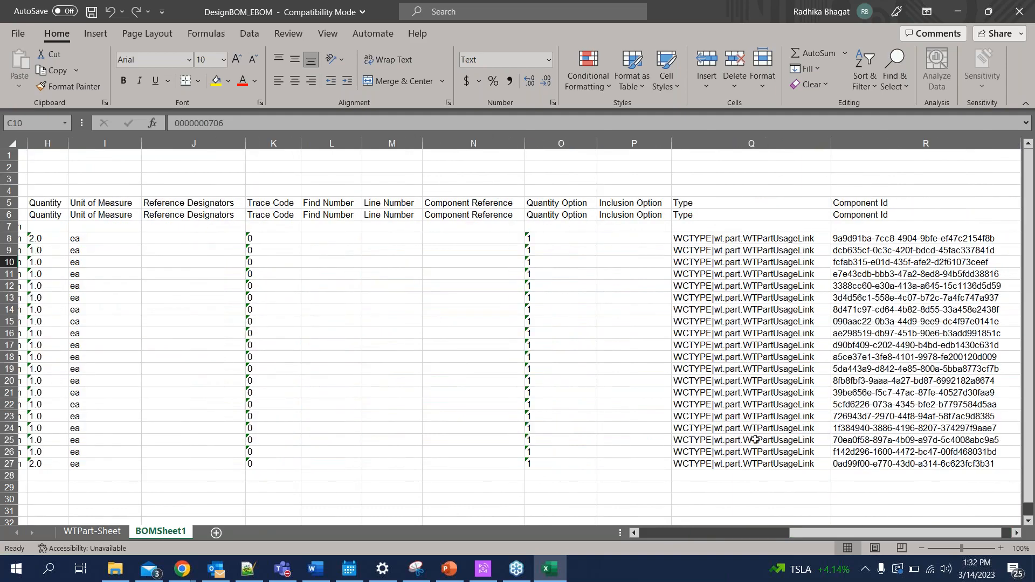
{"action": "left_click_drag", "start_coordinate": [803, 529], "coordinate": [638, 534]}
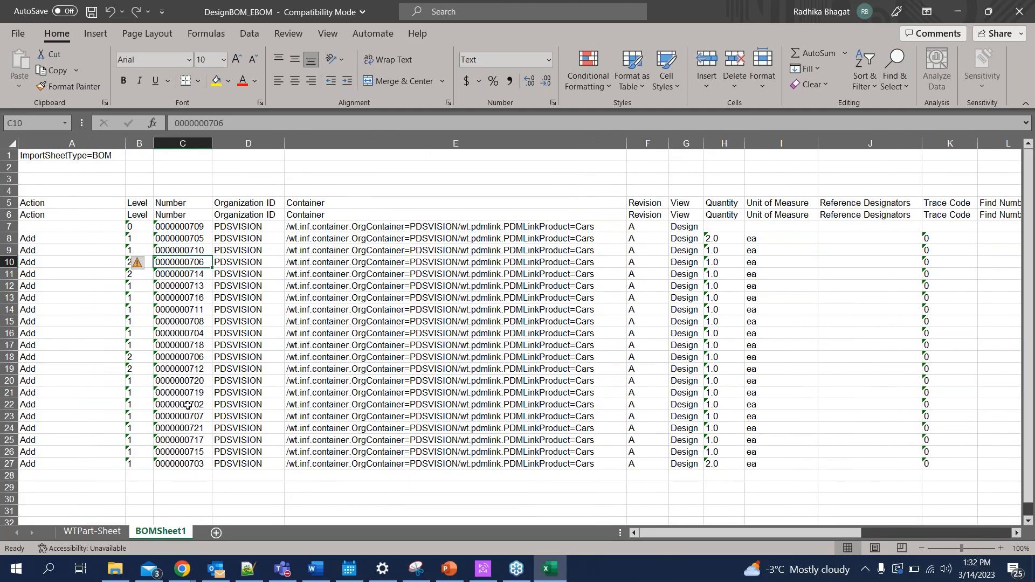
{"action": "left_click", "coordinate": [194, 372]}
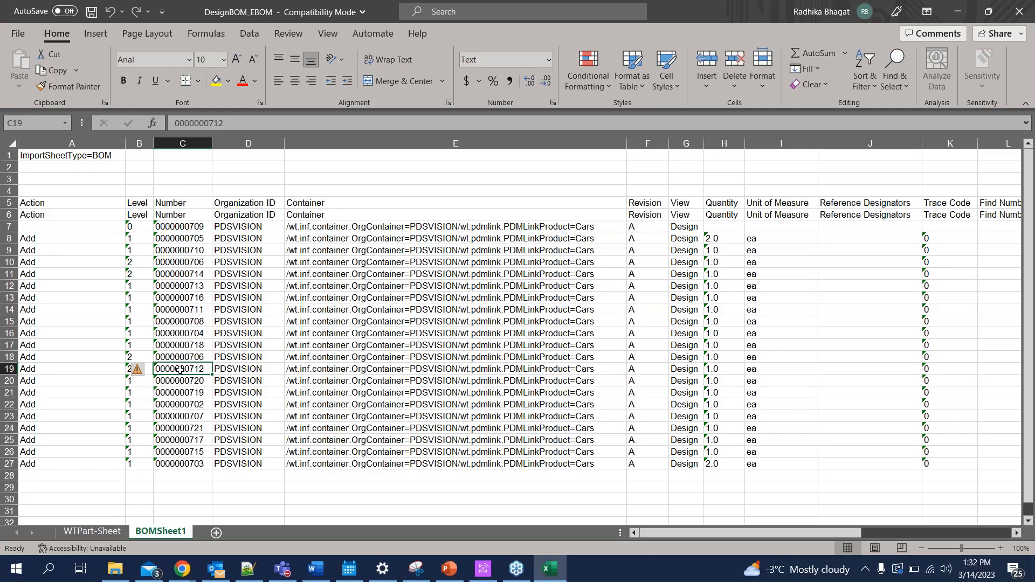
{"action": "key", "text": "Right"}
{"action": "key", "text": "Right"}
{"action": "key", "text": "Right"}
{"action": "key", "text": "Right"}
{"action": "key", "text": "Right"}
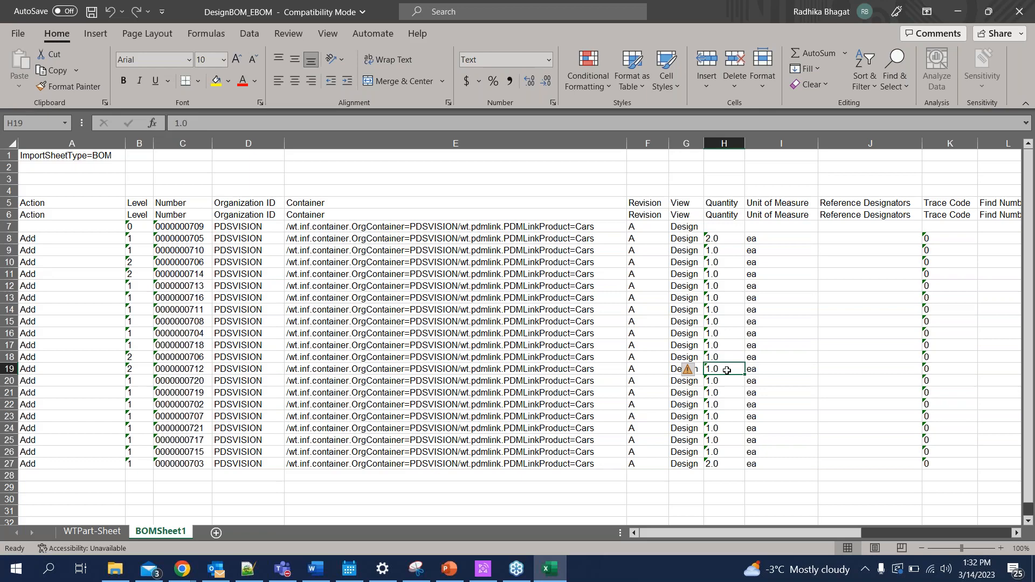
{"action": "type", "text": "5"}
{"action": "left_click", "coordinate": [714, 477]}
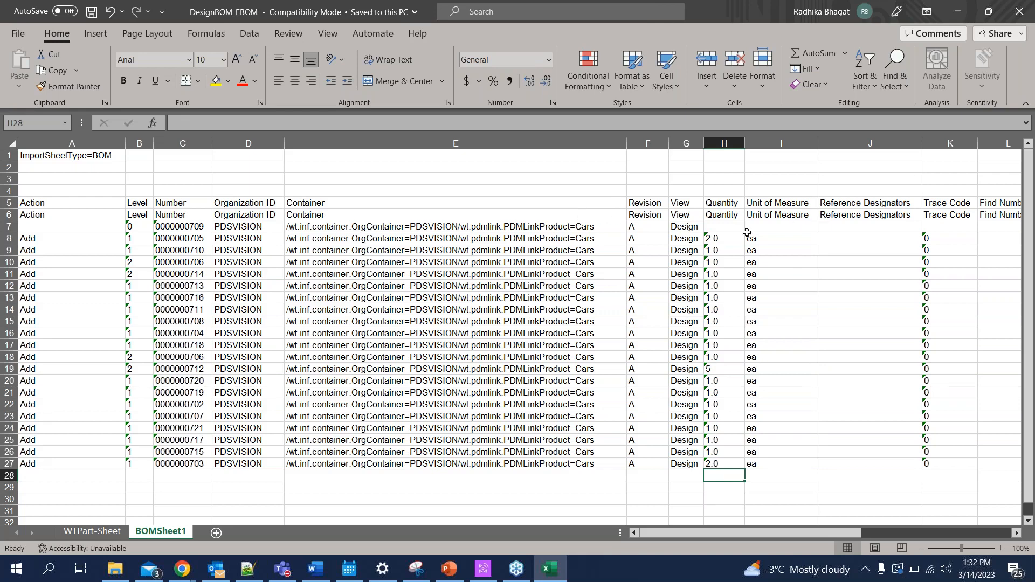
Return to Windchill in the remote session, open the Cars product in a new tab and locate its Import from Spreadsheet action
{"action": "left_click", "coordinate": [483, 570]}
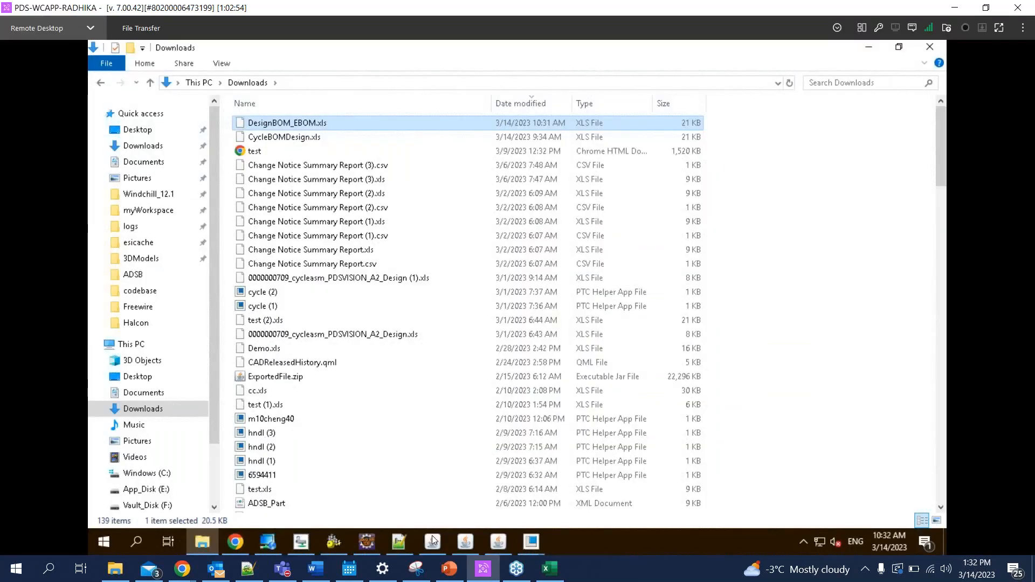
{"action": "left_click", "coordinate": [236, 542]}
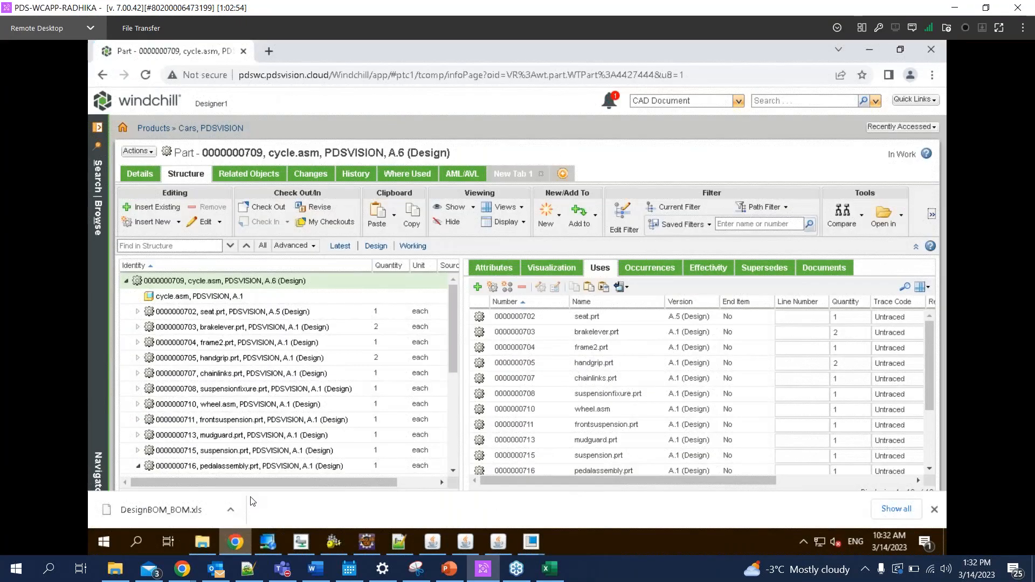
{"action": "left_click", "coordinate": [209, 129], "text": "ctrl"}
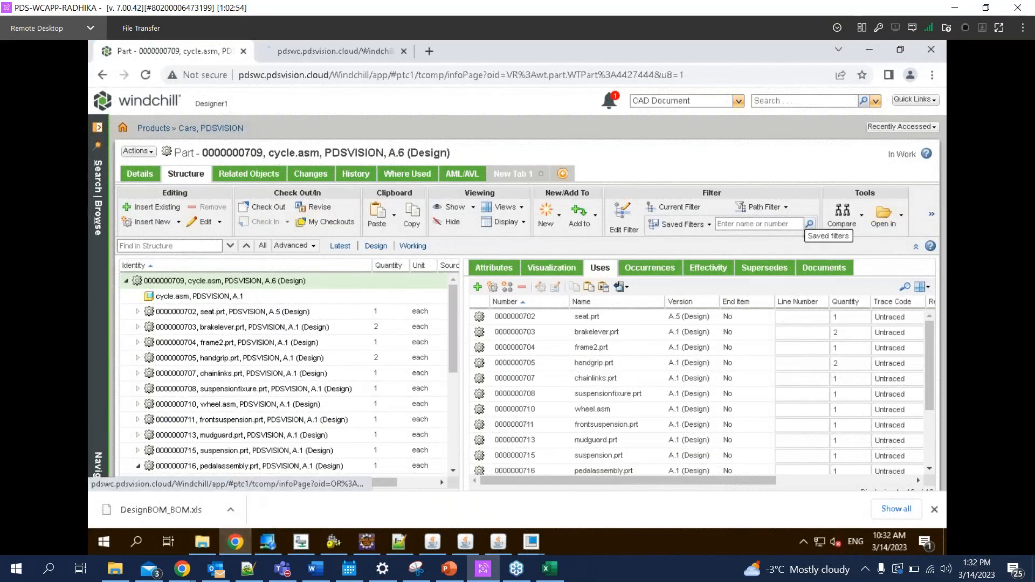
{"action": "left_click", "coordinate": [289, 53]}
{"action": "left_click", "coordinate": [477, 197]}
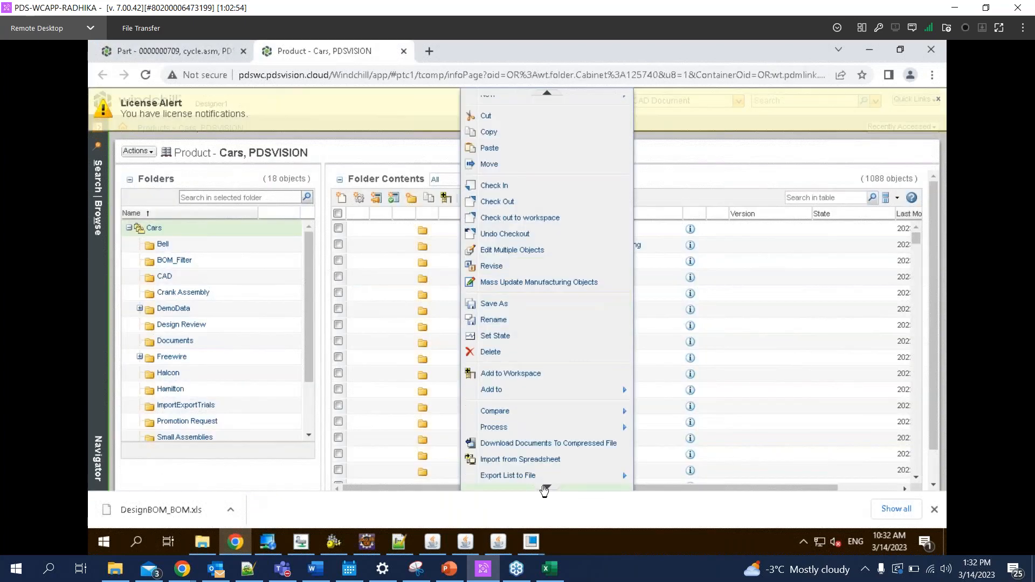
{"action": "left_click", "coordinate": [546, 488]}
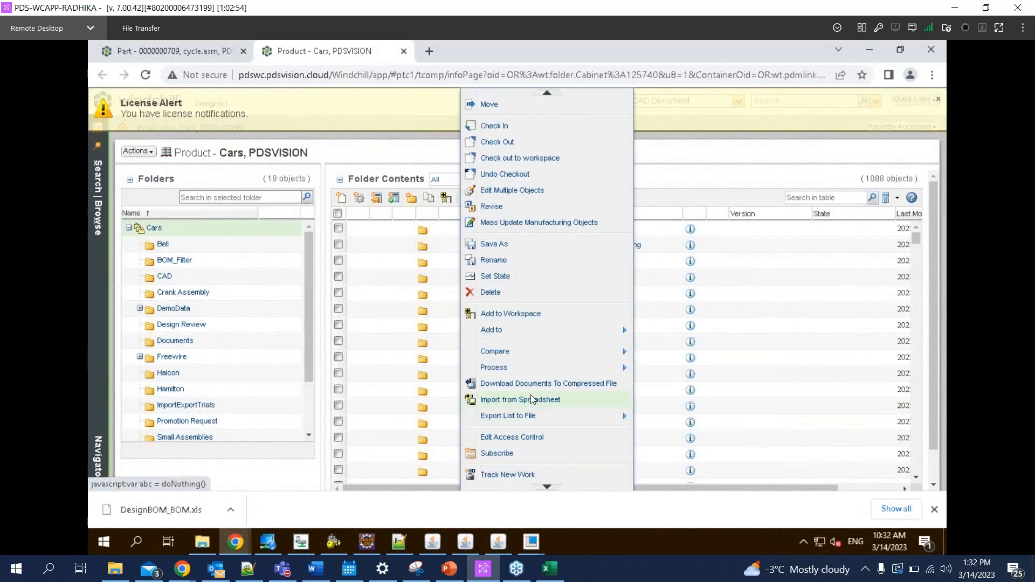
{"action": "left_click", "coordinate": [532, 399]}
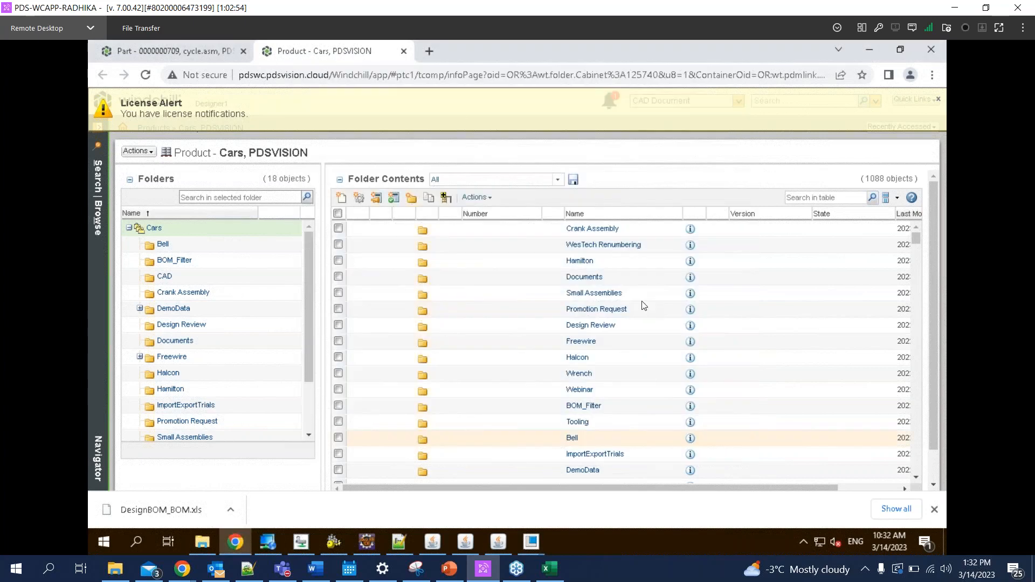
{"action": "left_click", "coordinate": [176, 51]}
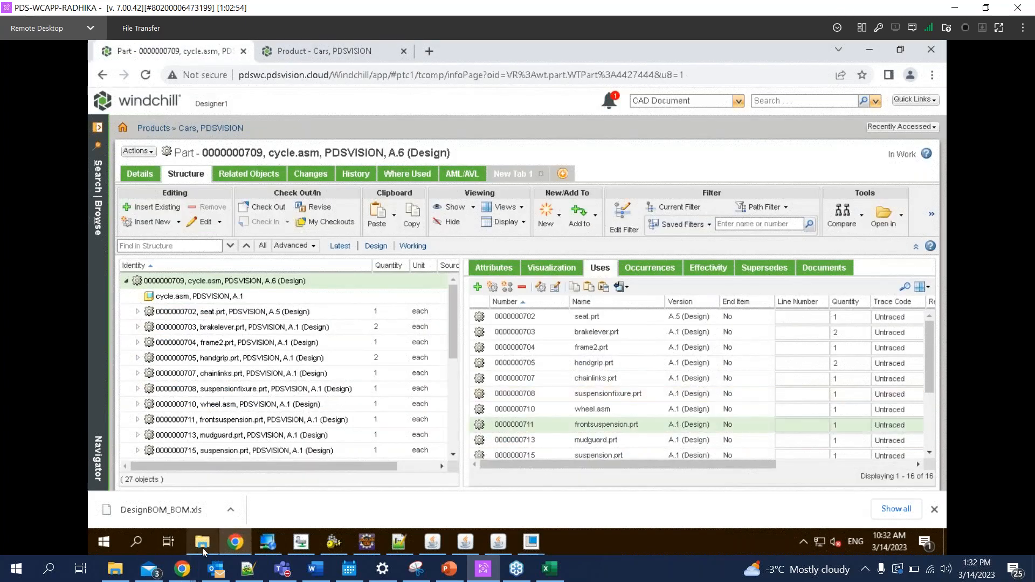
Switch to the local BOM folder and open the DesignBOM_EBOM workbook in Excel
{"action": "left_click", "coordinate": [117, 569]}
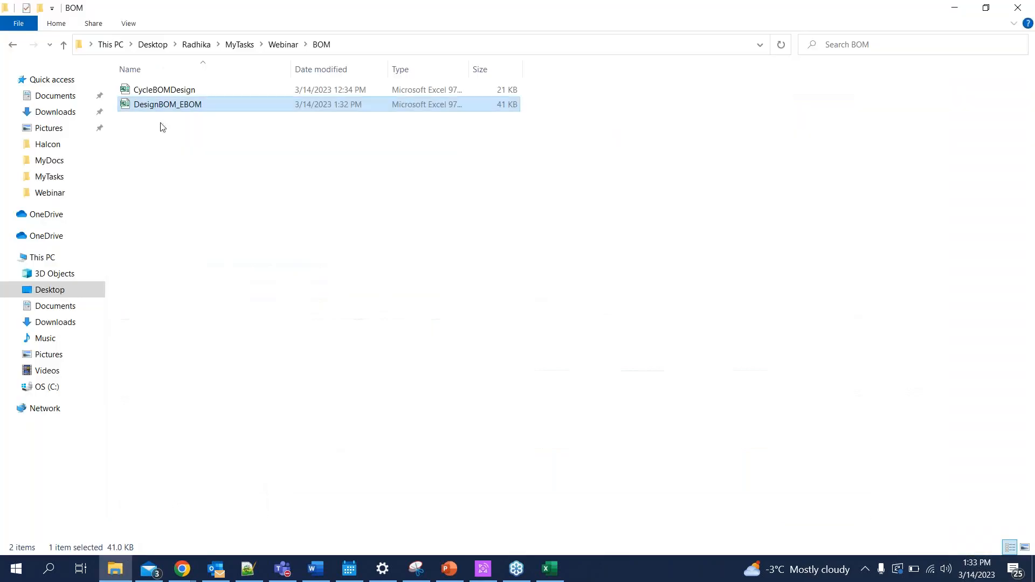
{"action": "right_click", "coordinate": [196, 105]}
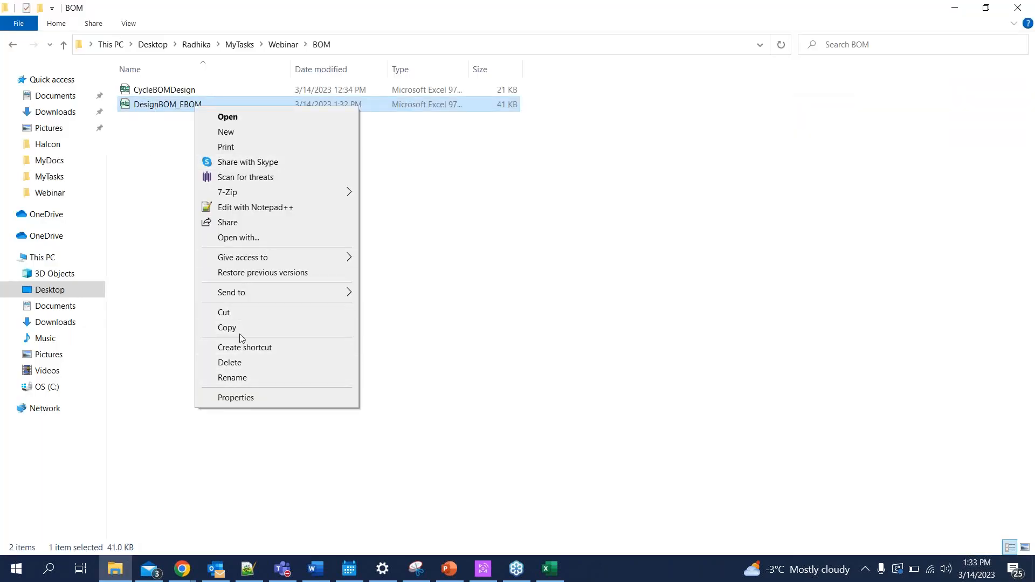
{"action": "left_click", "coordinate": [160, 107]}
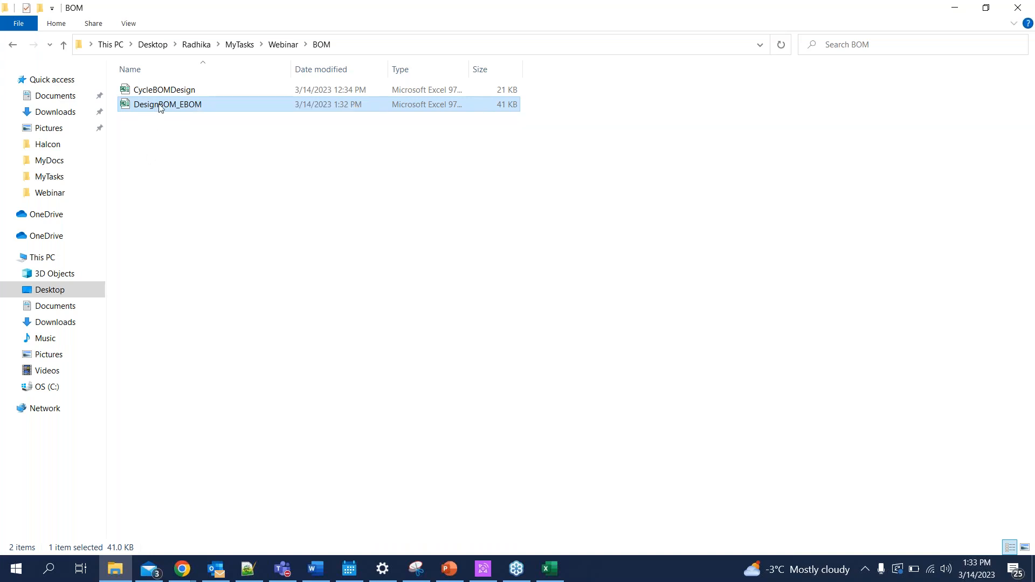
{"action": "double_click", "coordinate": [160, 107]}
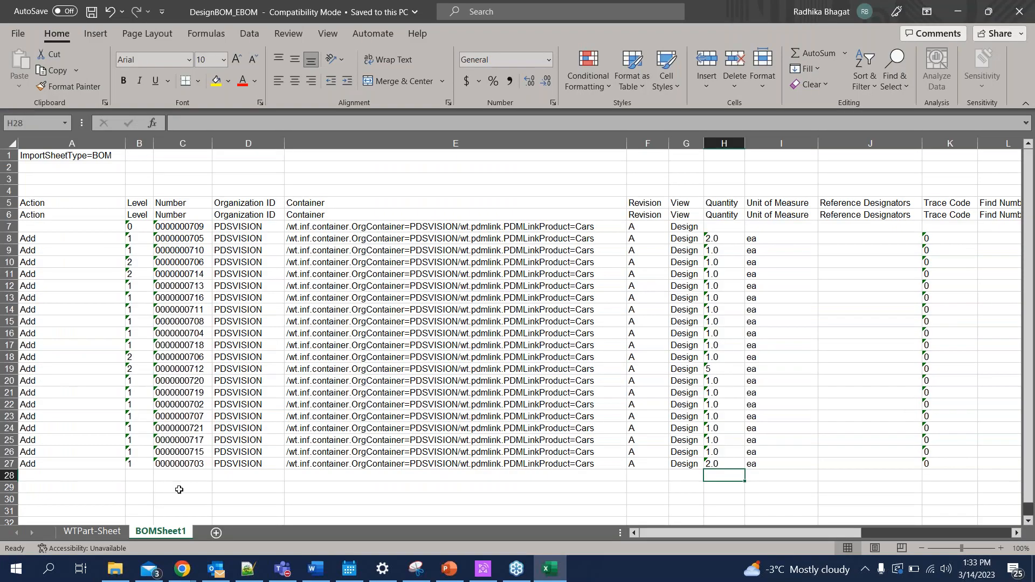
Delete the WTPart-Sheet worksheet from DesignBOM_EBOM, leaving only BOMSheet1, then save and close the workbook
{"action": "left_click", "coordinate": [100, 531]}
{"action": "right_click", "coordinate": [100, 531]}
{"action": "left_click", "coordinate": [124, 378]}
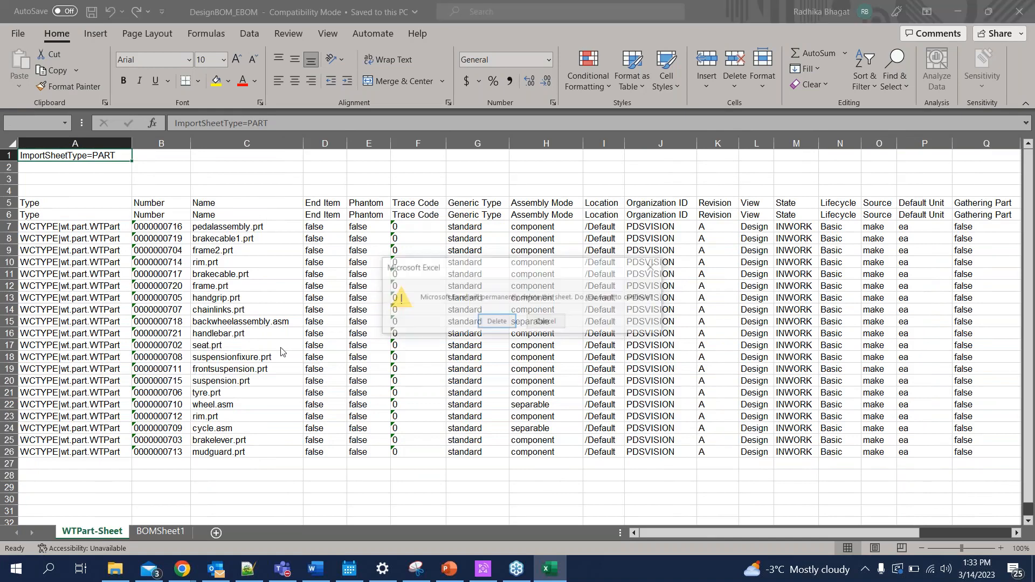
{"action": "key", "text": "Return"}
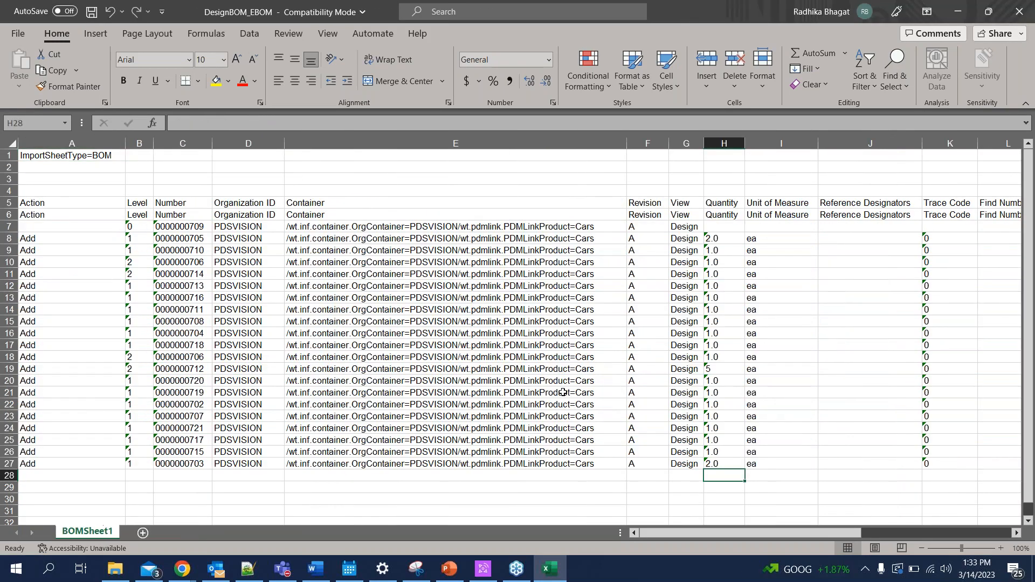
{"action": "key", "text": "ctrl+s"}
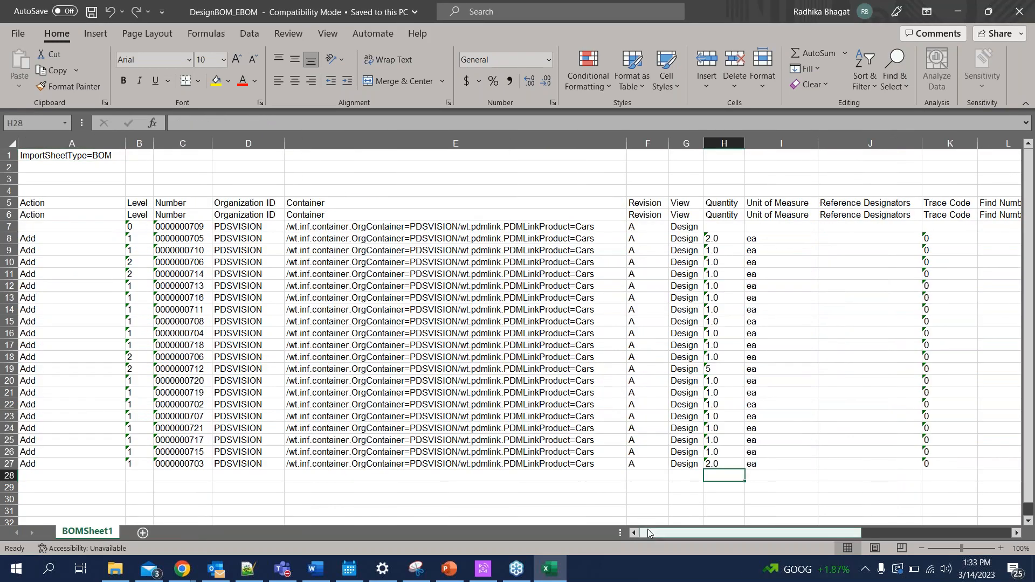
{"action": "mouse_move", "coordinate": [678, 532]}
{"action": "left_mouse_down"}
{"action": "mouse_move", "coordinate": [739, 532]}
{"action": "mouse_move", "coordinate": [667, 535]}
{"action": "left_mouse_up"}
{"action": "left_click", "coordinate": [1021, 10]}
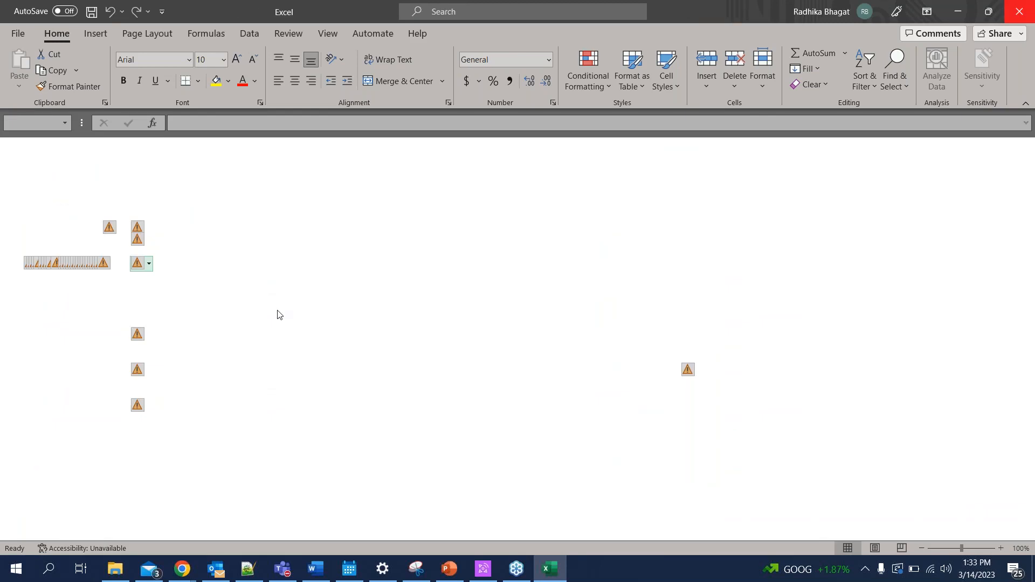
Copy the edited DesignBOM_EBOM file from the local BOM folder into the remote Downloads folder, replacing the existing DesignBOM_EBOM.xls
{"action": "right_click", "coordinate": [203, 104]}
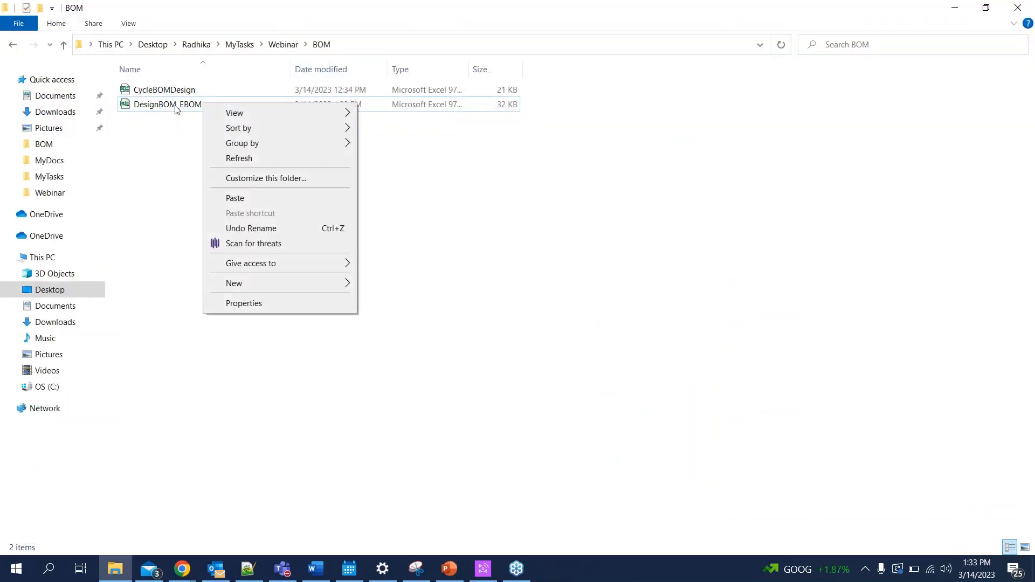
{"action": "left_click", "coordinate": [176, 108]}
{"action": "right_click", "coordinate": [177, 108]}
{"action": "left_click", "coordinate": [202, 324]}
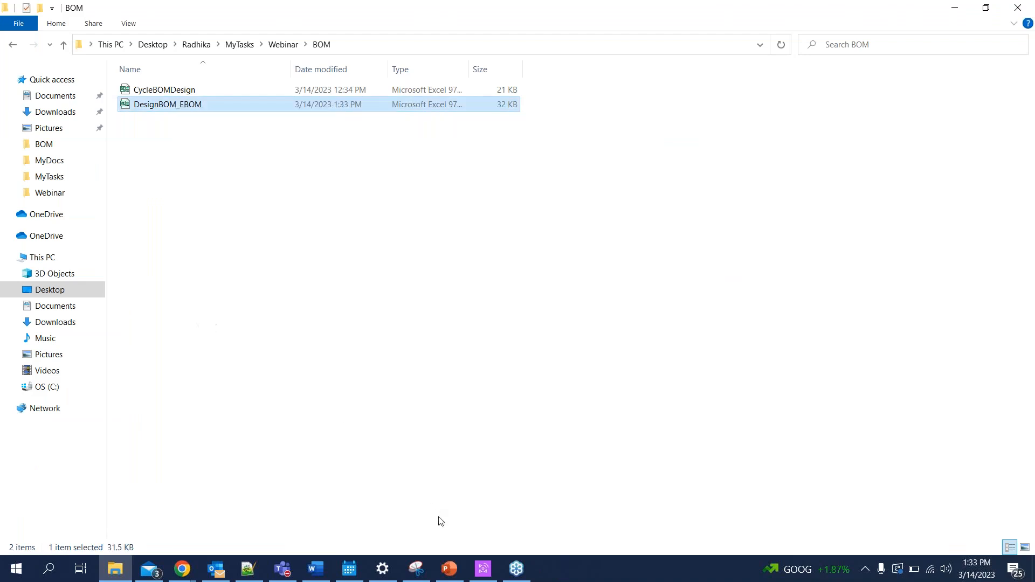
{"action": "left_click", "coordinate": [476, 577]}
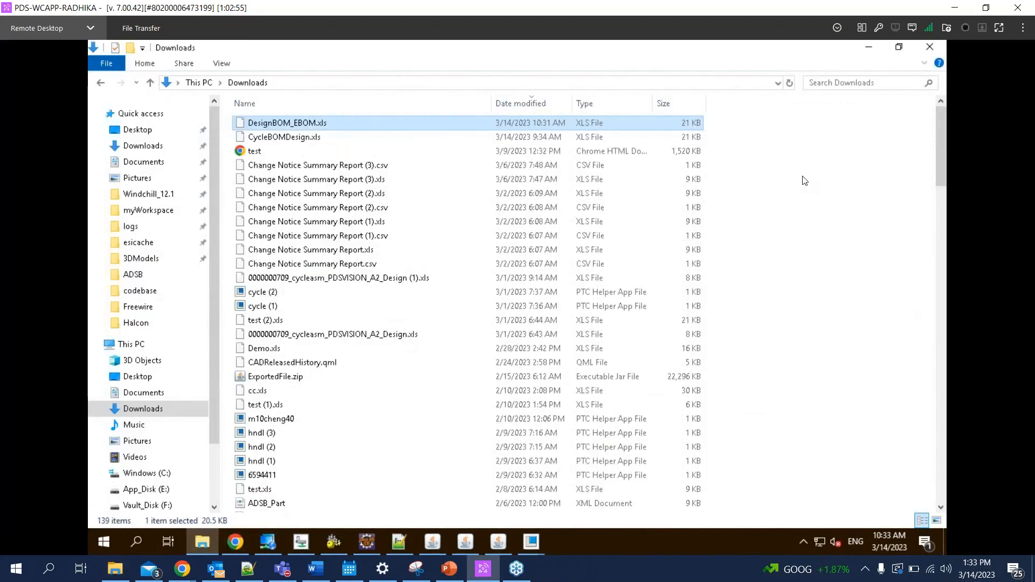
{"action": "left_click", "coordinate": [803, 180]}
{"action": "key", "text": "ctrl+v"}
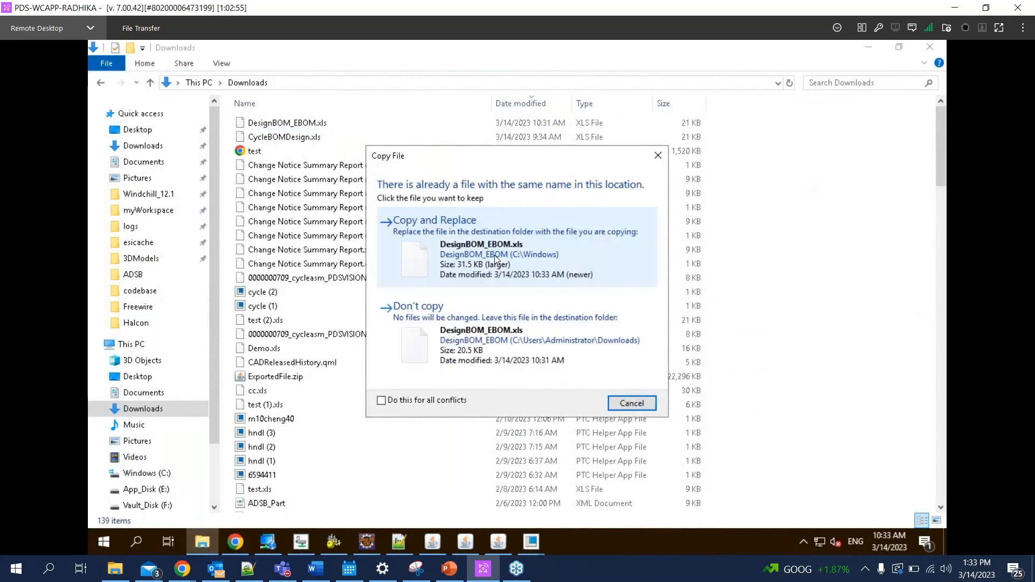
{"action": "left_click", "coordinate": [496, 260]}
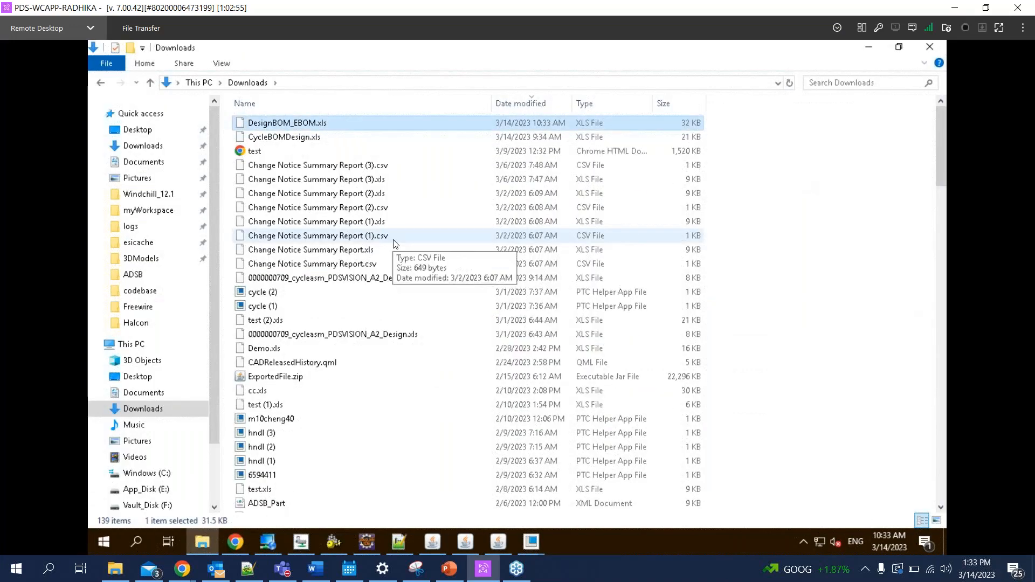
Return to the Cars product in Windchill, start Import from Spreadsheet and choose DesignBOM_EBOM.xls from Downloads as the file
{"action": "key", "text": "alt+Tab"}
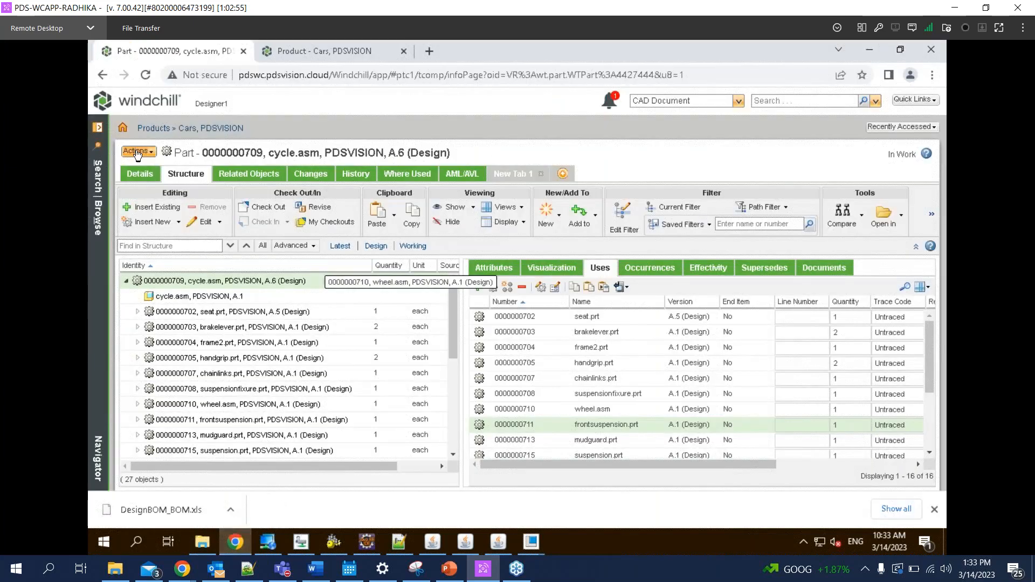
{"action": "left_click", "coordinate": [311, 56]}
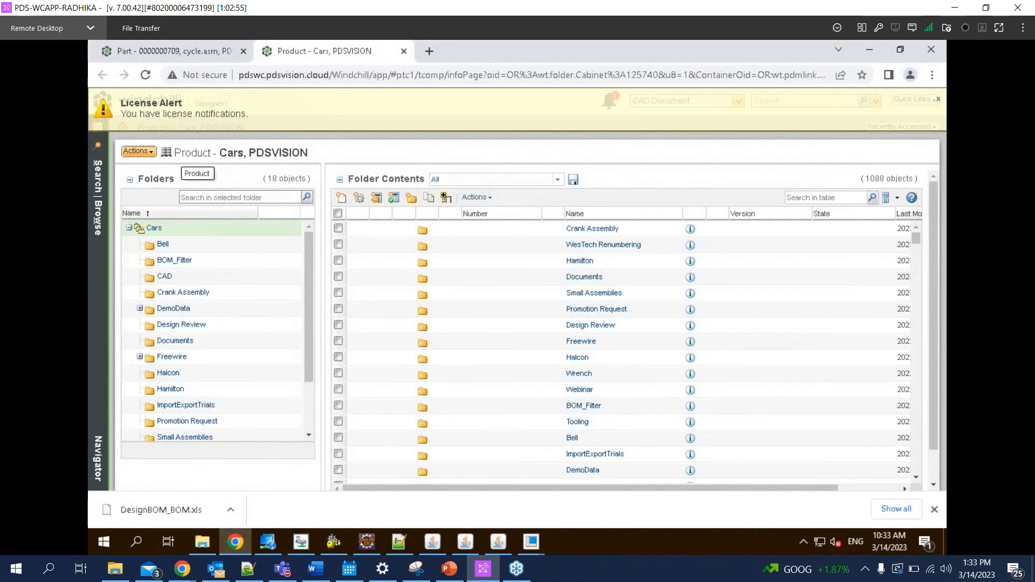
{"action": "left_click", "coordinate": [478, 200]}
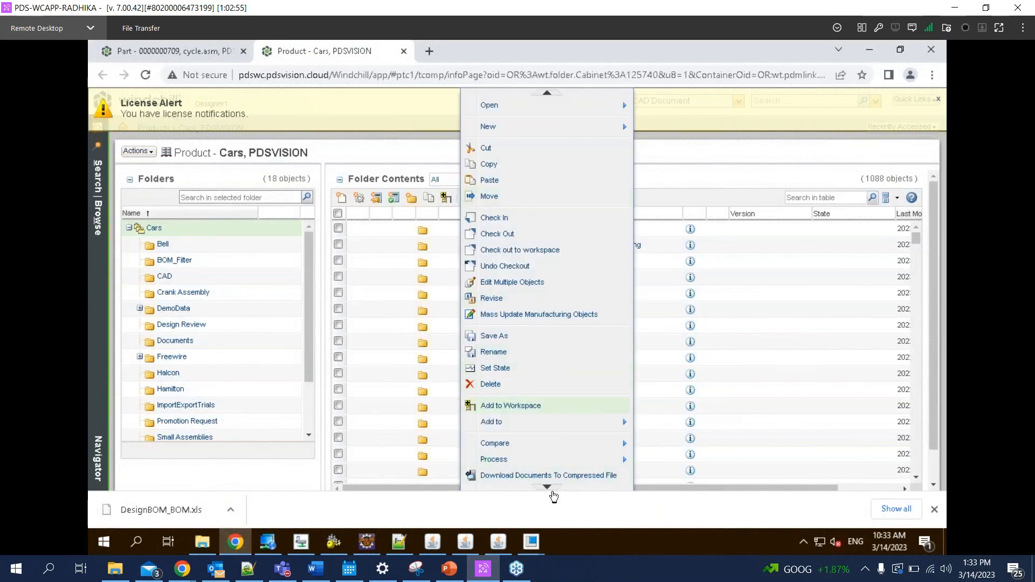
{"action": "double_click", "coordinate": [547, 488]}
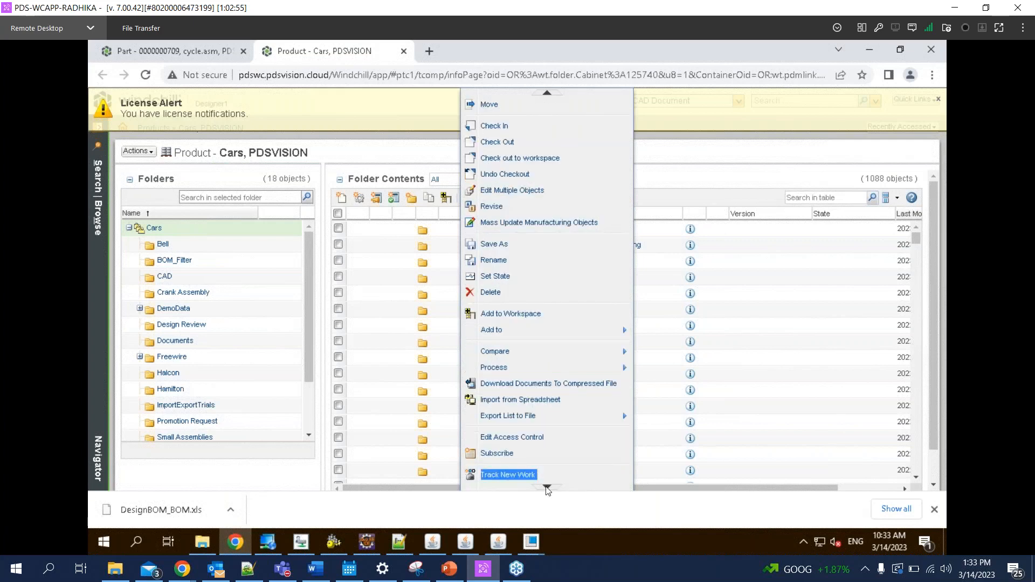
{"action": "left_click", "coordinate": [521, 400]}
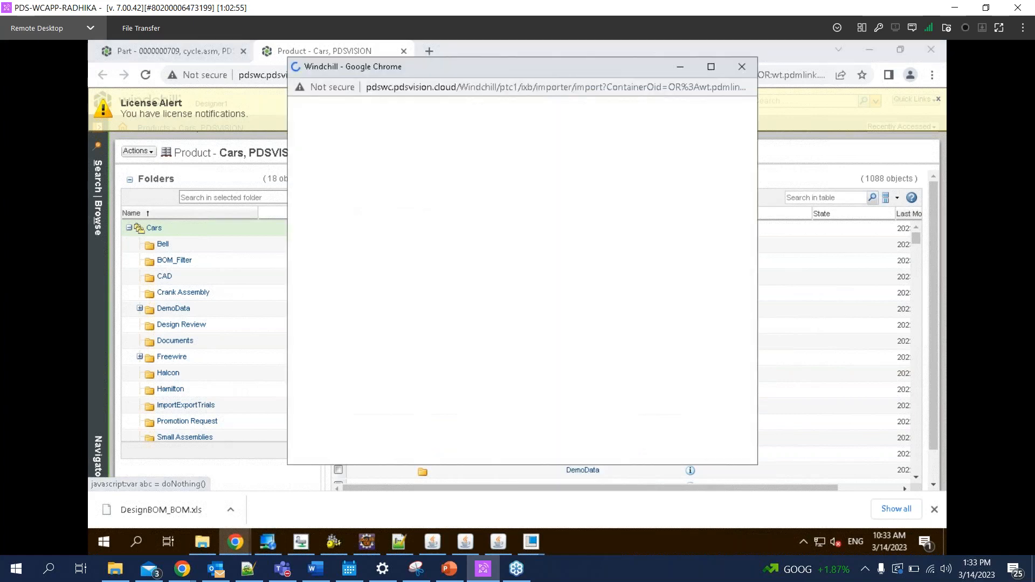
{"action": "left_click", "coordinate": [615, 181]}
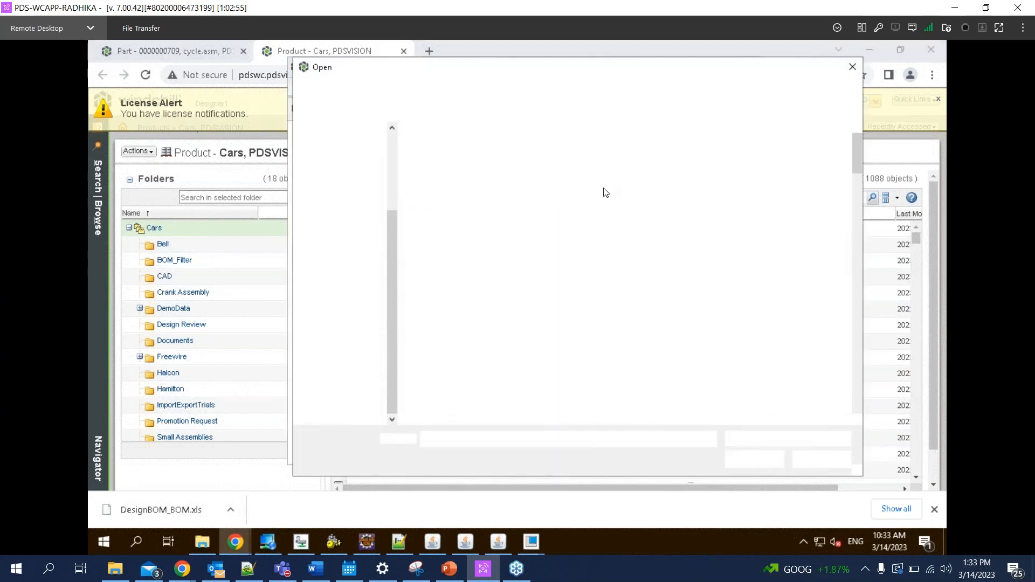
{"action": "left_click", "coordinate": [487, 151]}
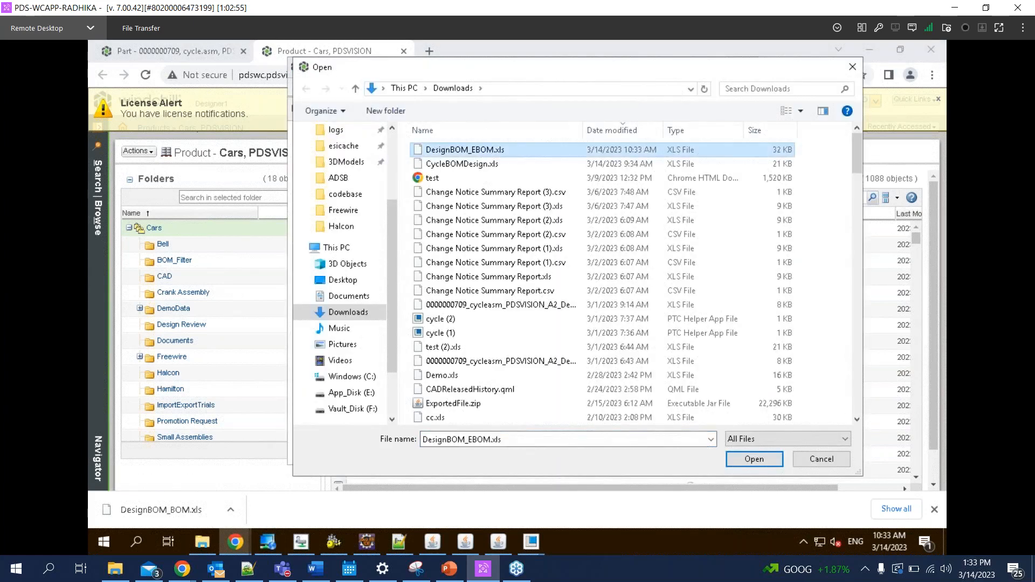
{"action": "key", "text": "Return"}
Set the import action to UPDATE ONLY and validate the spreadsheet
{"action": "left_click", "coordinate": [425, 261]}
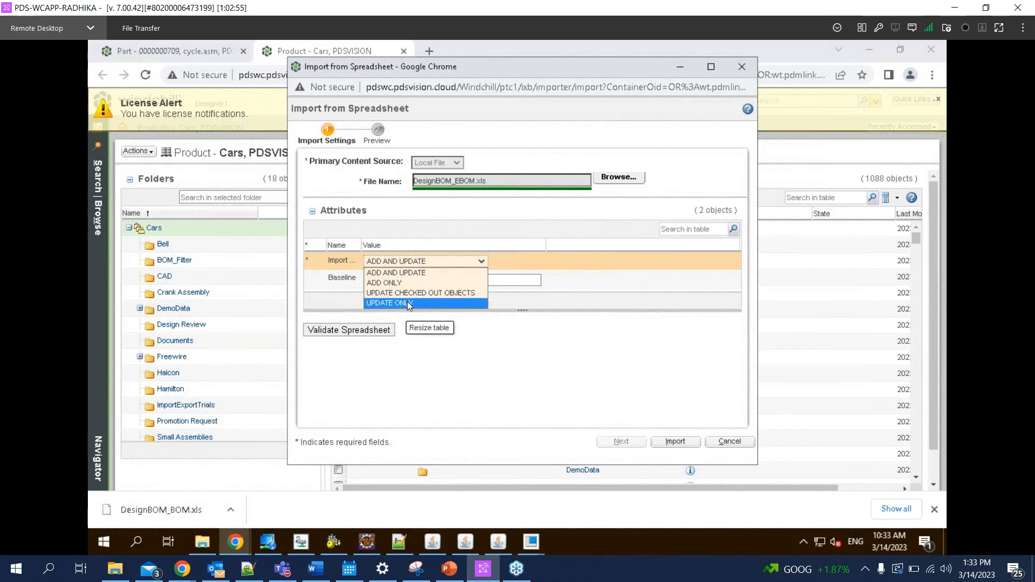
{"action": "left_click", "coordinate": [408, 303]}
{"action": "left_click", "coordinate": [379, 334]}
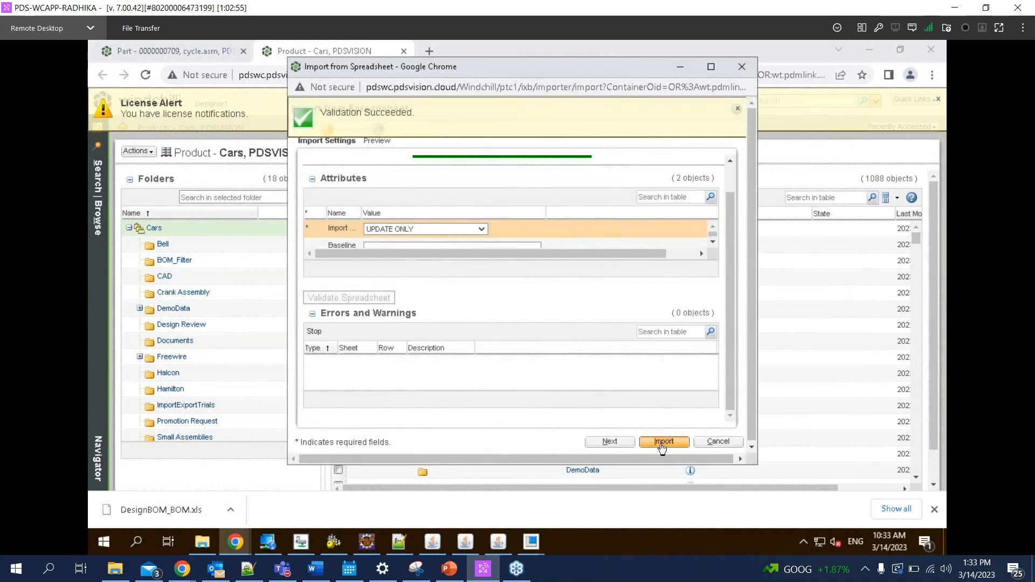
Preview the import and compare cycle.asm with its existing part structure, expanding backwheelassembly.asm to examine its changed child
{"action": "left_click", "coordinate": [610, 442]}
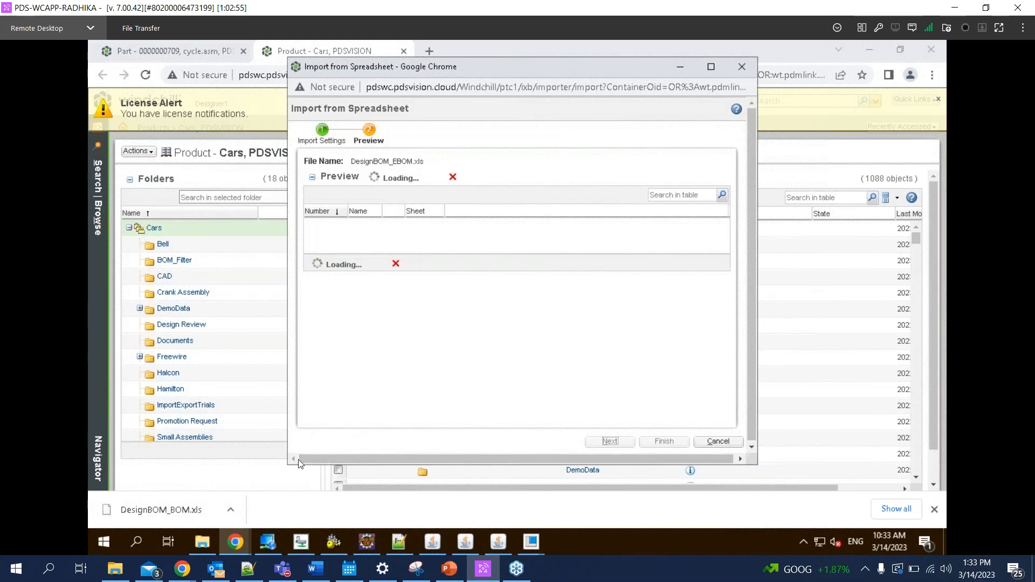
{"action": "left_click_drag", "start_coordinate": [288, 464], "coordinate": [168, 465]}
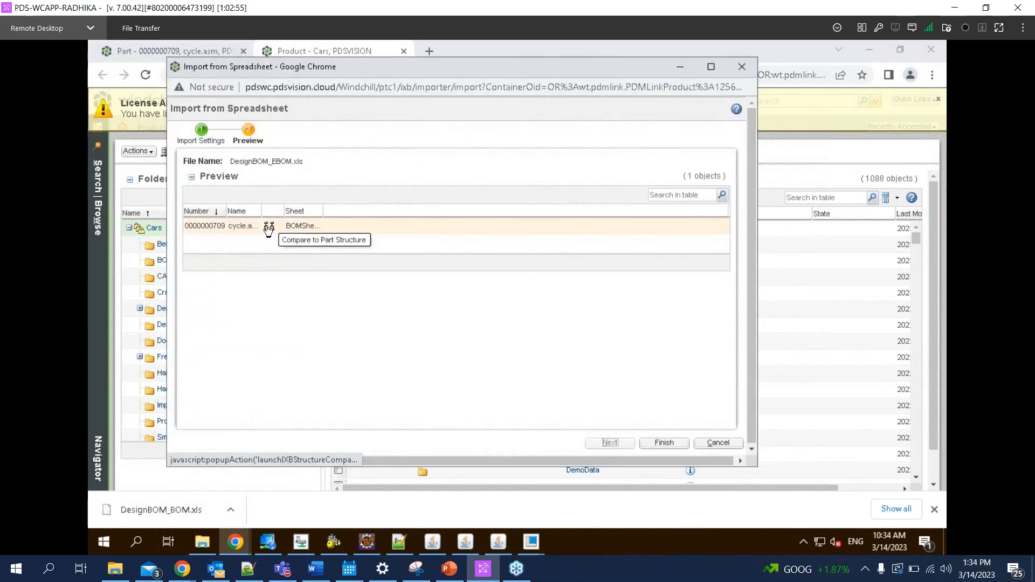
{"action": "left_click", "coordinate": [269, 230]}
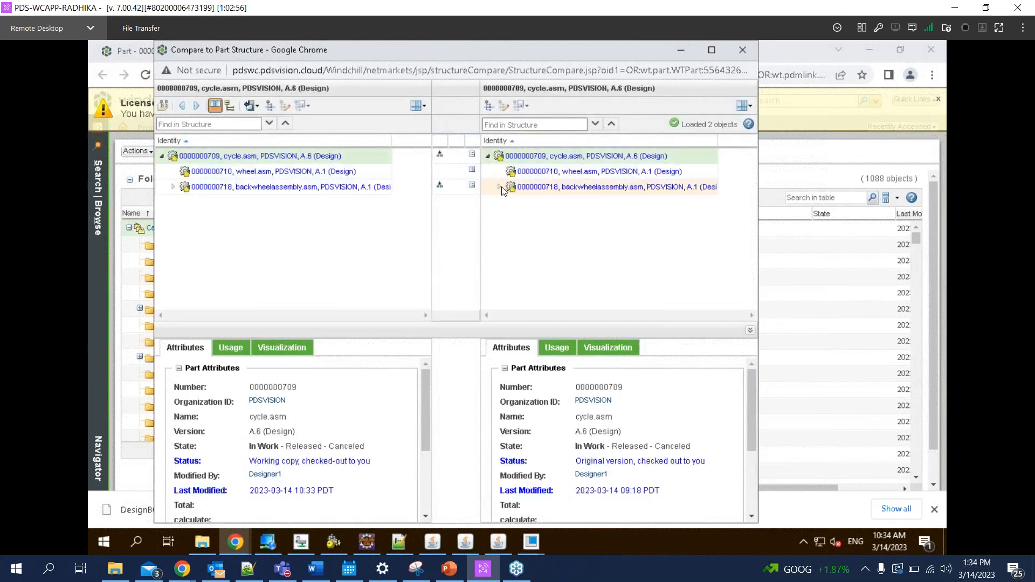
{"action": "left_click", "coordinate": [499, 187]}
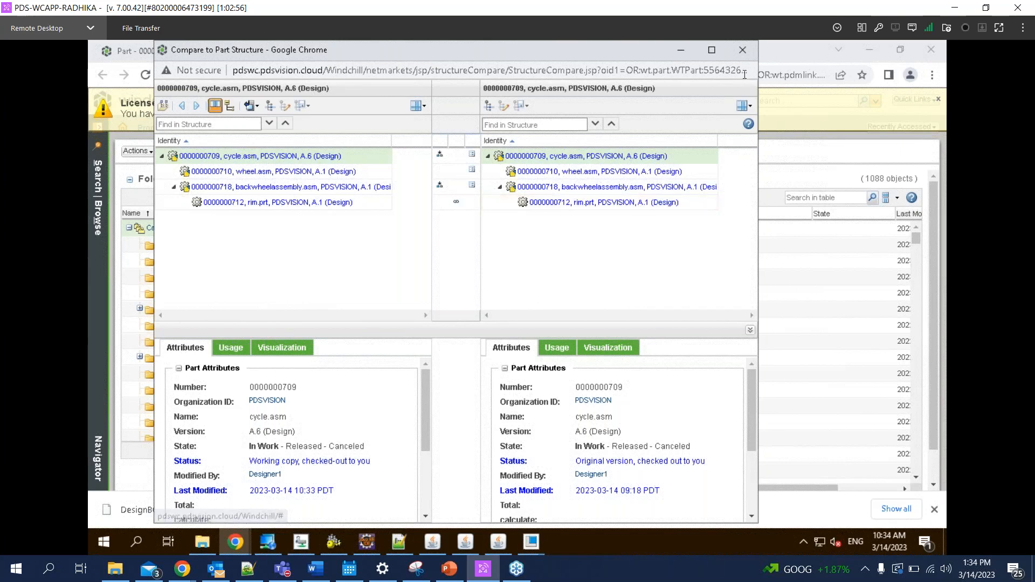
{"action": "left_click", "coordinate": [742, 50]}
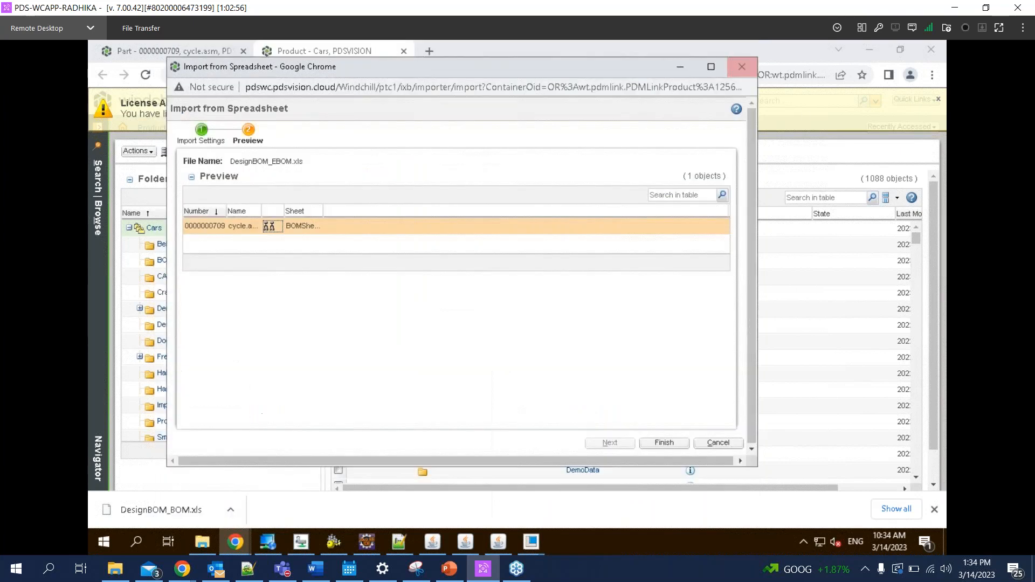
Finish the spreadsheet import and check the version of cycle.asm on its part page
{"action": "left_click", "coordinate": [664, 442]}
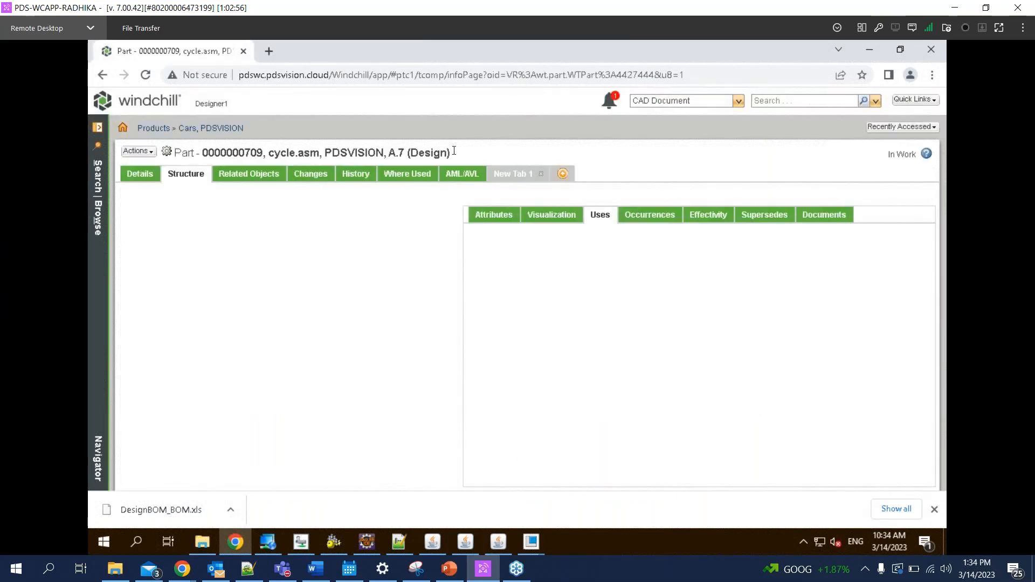
{"action": "left_click_drag", "start_coordinate": [453, 150], "coordinate": [384, 152]}
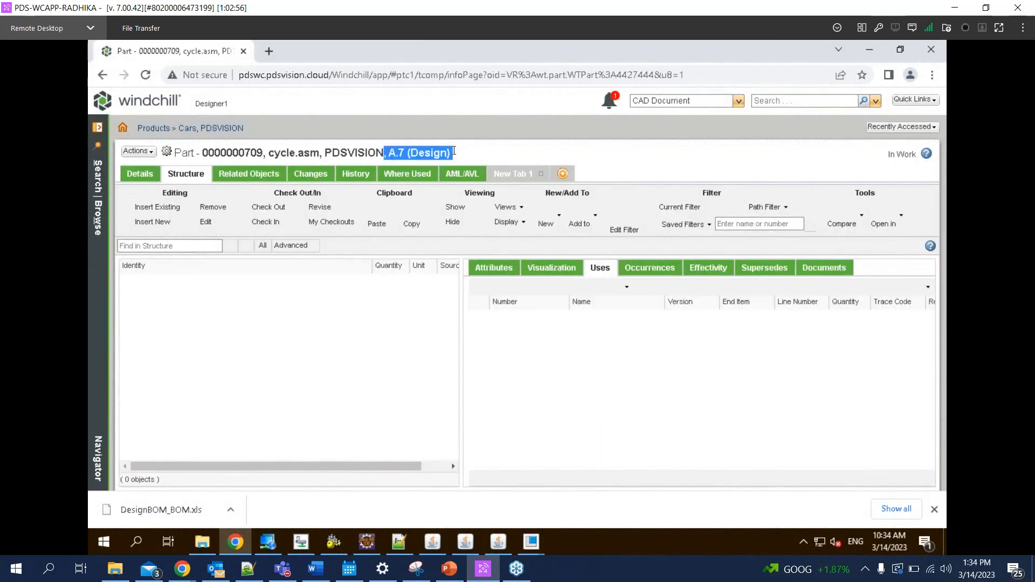
{"action": "left_click", "coordinate": [393, 164]}
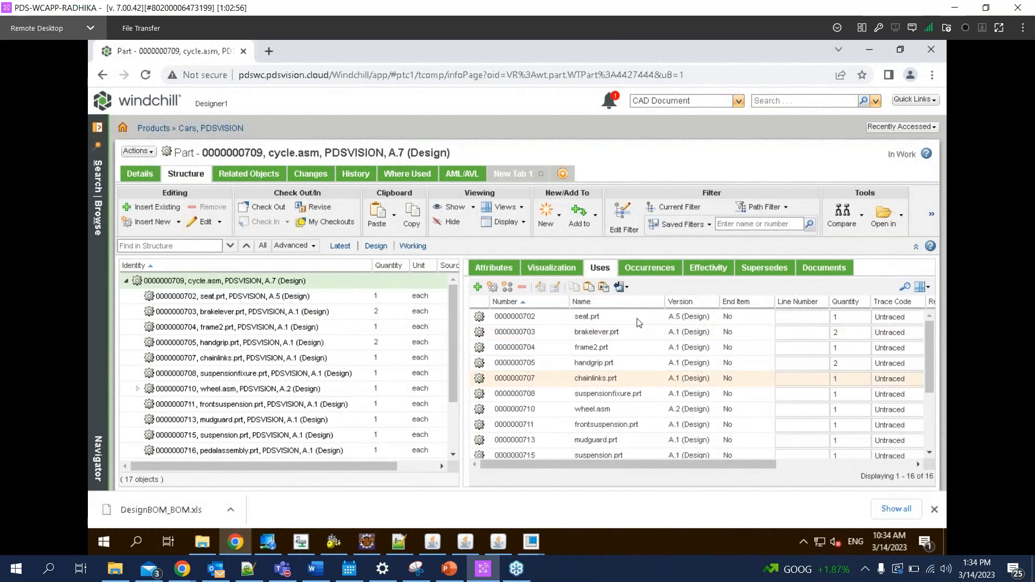
Refresh the cycle.asm page and review its used components, their quantities and reference designators
{"action": "scroll", "coordinate": [728, 410], "scroll_direction": "down", "scroll_amount": 3}
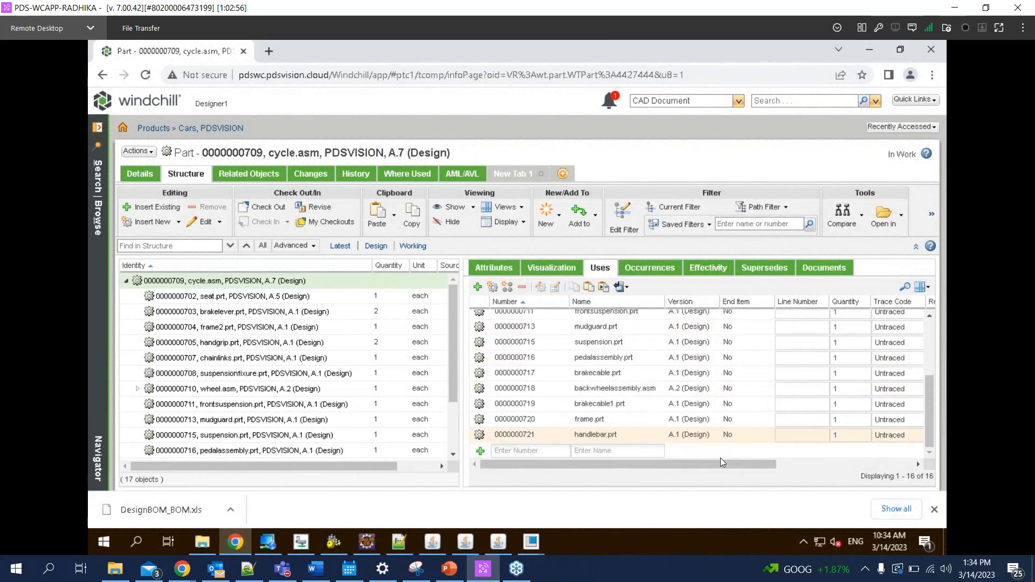
{"action": "left_click_drag", "start_coordinate": [720, 457], "coordinate": [765, 459]}
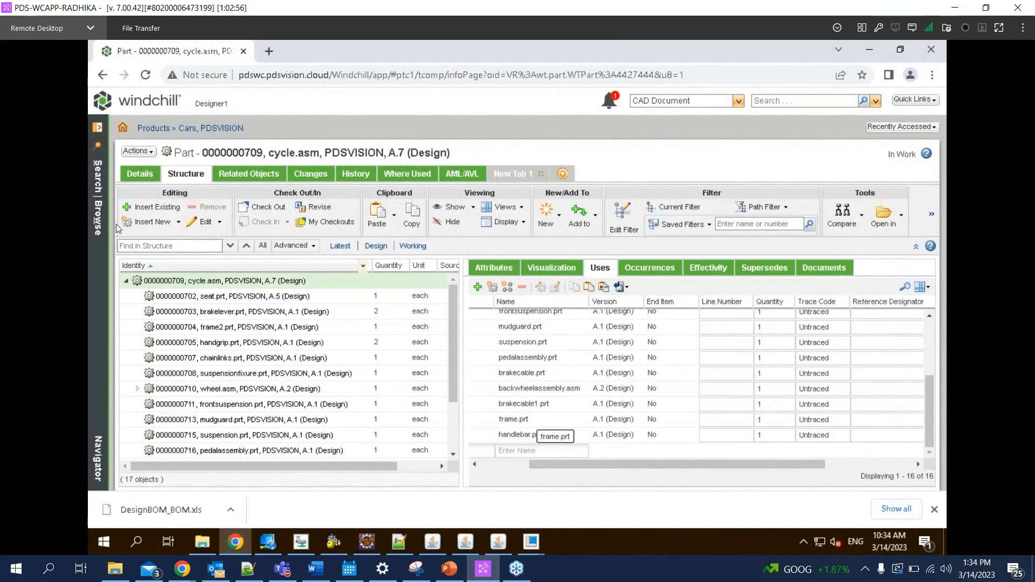
{"action": "left_click", "coordinate": [145, 75]}
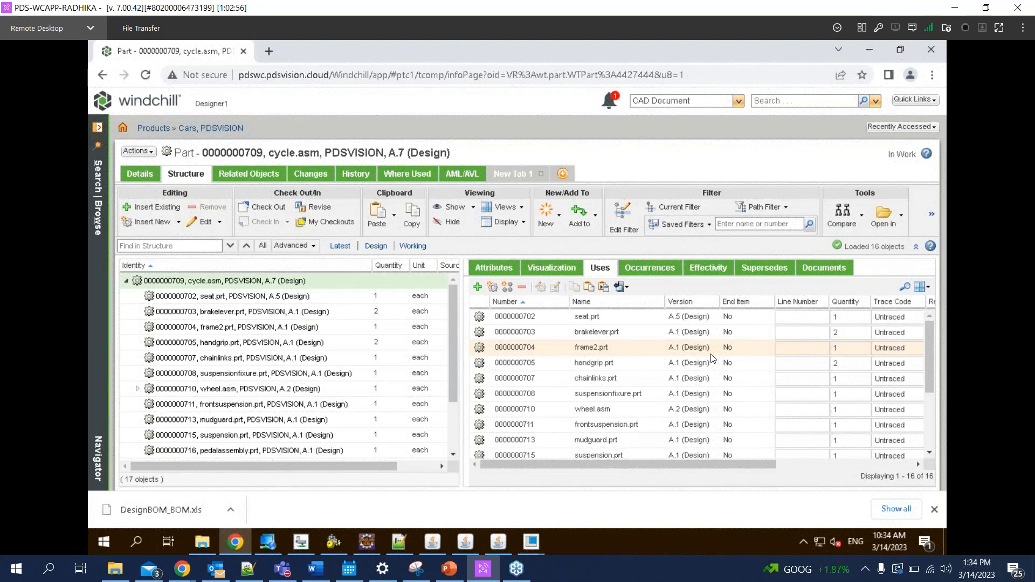
{"action": "left_click_drag", "start_coordinate": [571, 464], "coordinate": [636, 464]}
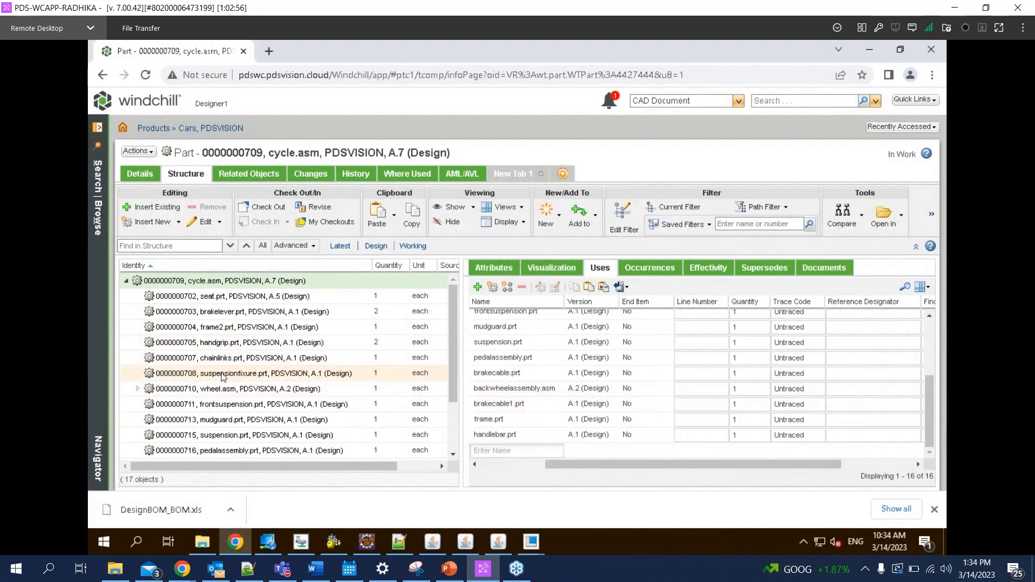
{"action": "scroll", "coordinate": [217, 434], "scroll_direction": "down", "scroll_amount": 1}
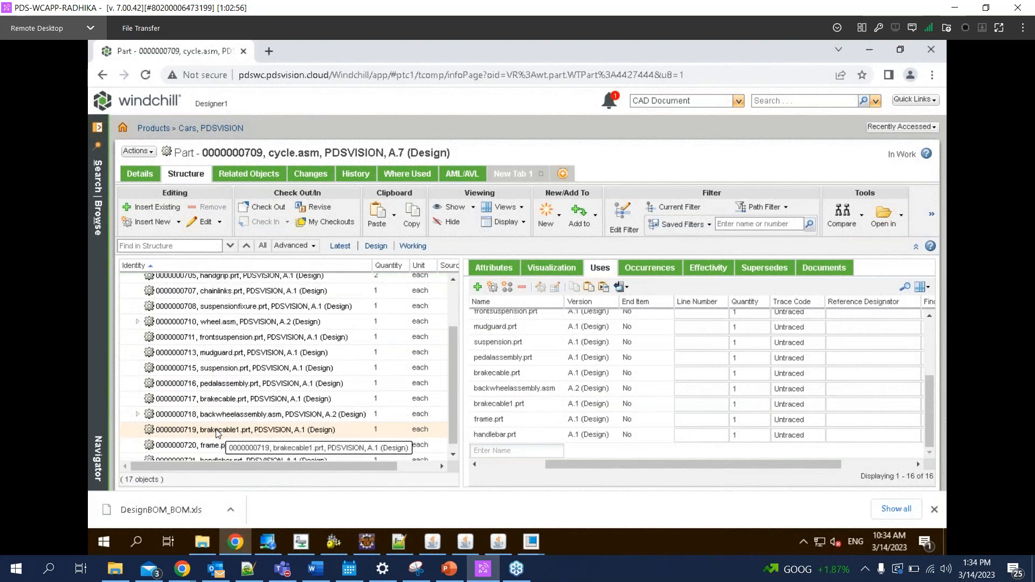
{"action": "scroll", "coordinate": [217, 434], "scroll_direction": "down", "scroll_amount": 1}
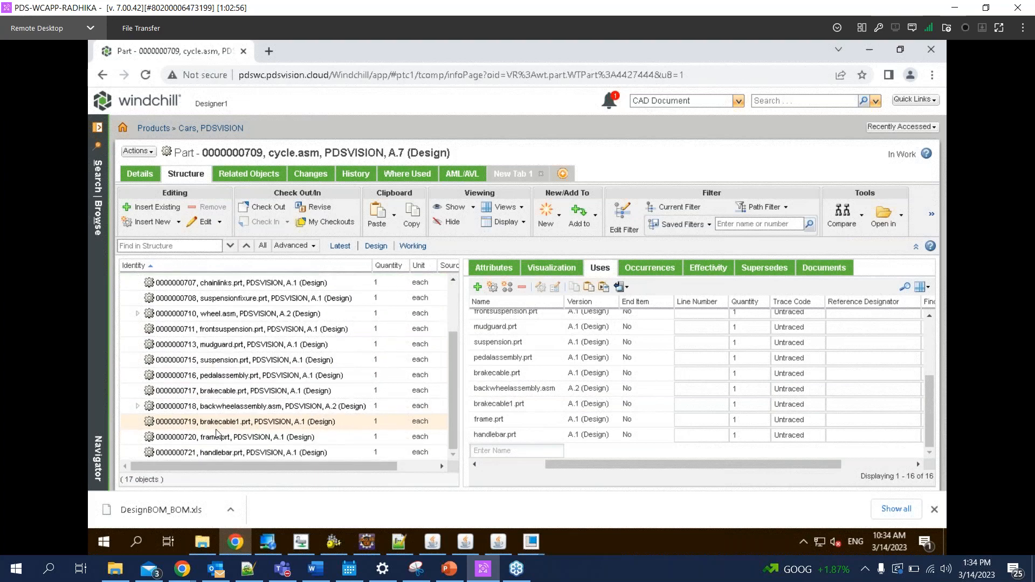
{"action": "scroll", "coordinate": [215, 388], "scroll_direction": "up", "scroll_amount": 1}
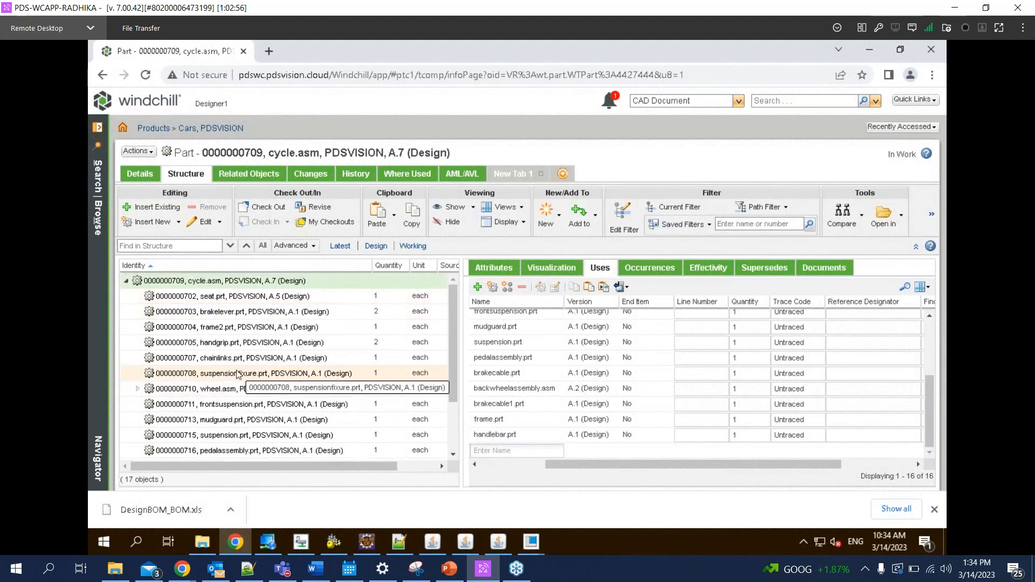
Expand wheel.asm and backwheelassembly.asm in the cycle.asm structure and check the quantity of rim.prt under backwheelassembly.asm
{"action": "scroll", "coordinate": [146, 344], "scroll_direction": "down", "scroll_amount": 1}
{"action": "left_click", "coordinate": [138, 322]}
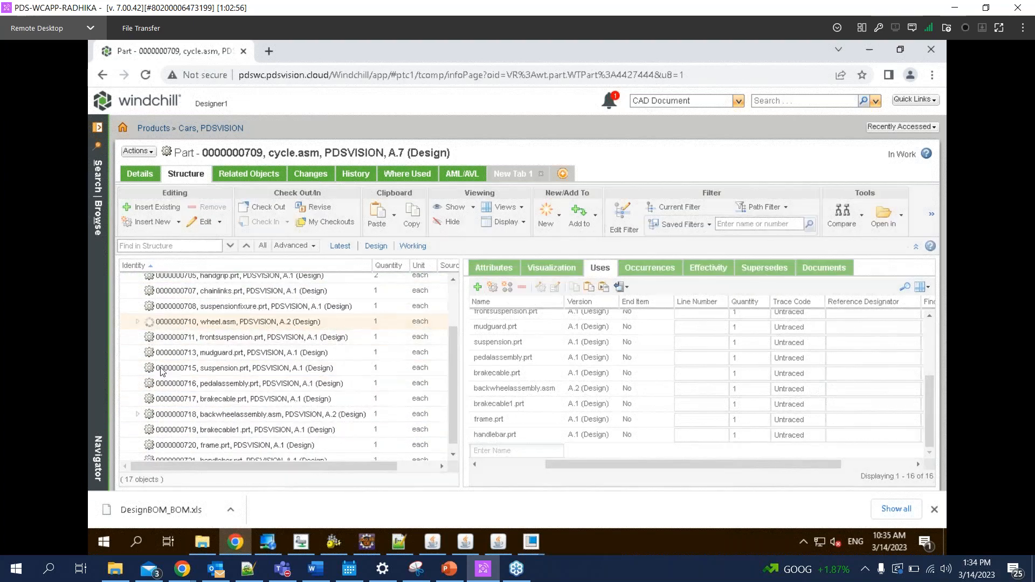
{"action": "double_click", "coordinate": [209, 407]}
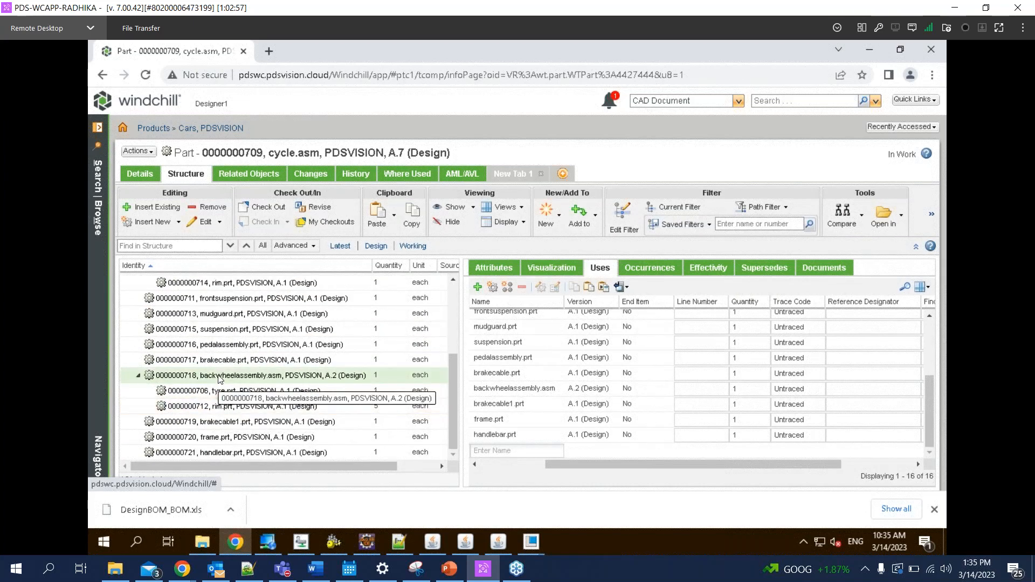
{"action": "left_click", "coordinate": [765, 461]}
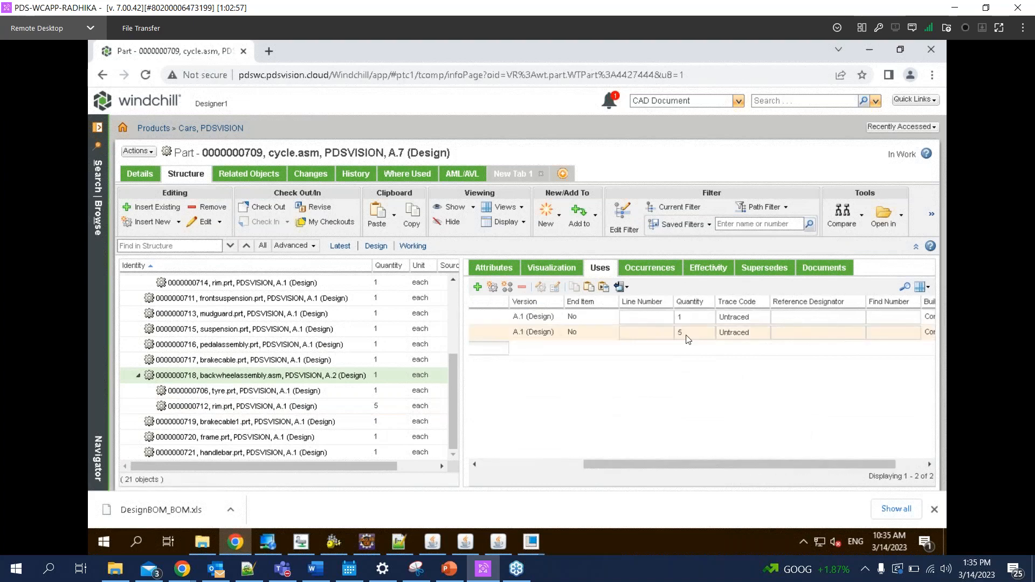
{"action": "left_click", "coordinate": [685, 338]}
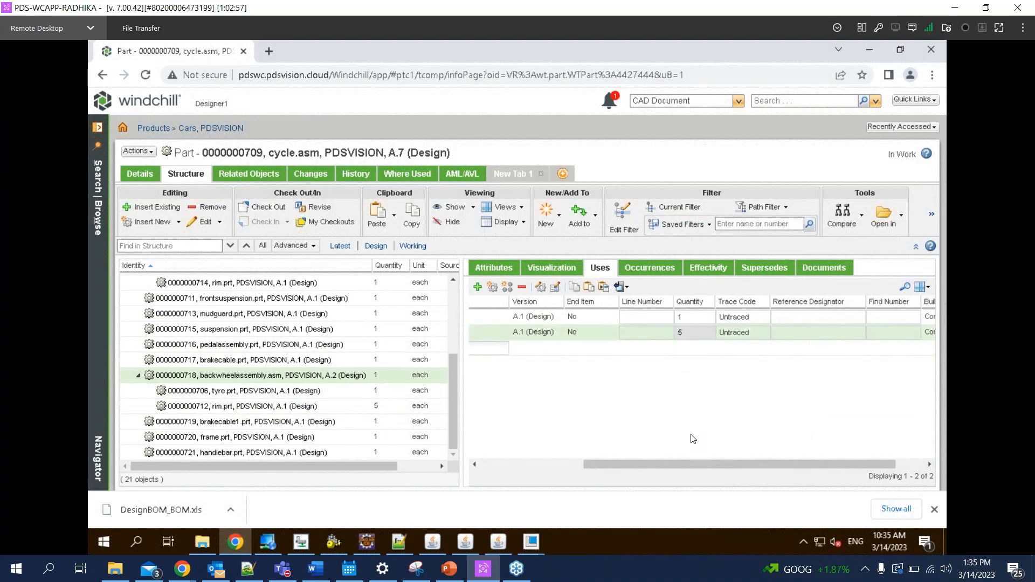
{"action": "left_click_drag", "start_coordinate": [627, 465], "coordinate": [503, 472]}
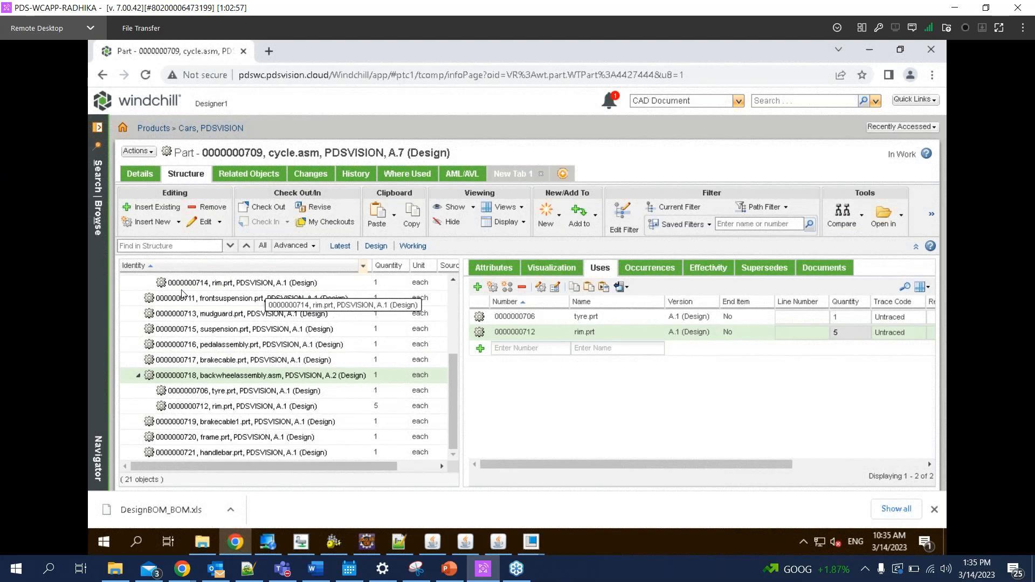
Select all parts in the cycle.asm structure and show their AML/AVL related information
{"action": "scroll", "coordinate": [270, 323], "scroll_direction": "up", "scroll_amount": 5}
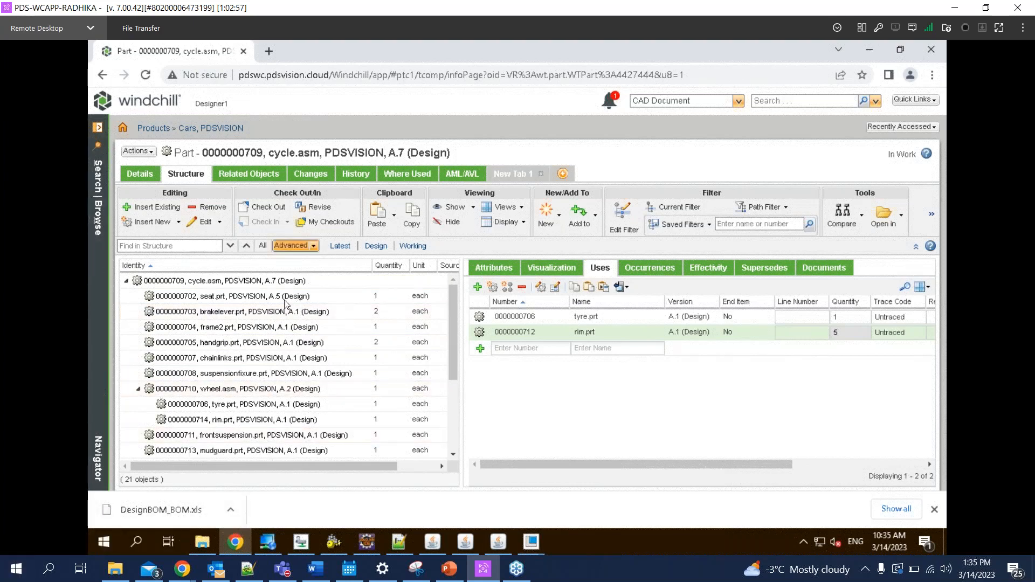
{"action": "left_click", "coordinate": [311, 283]}
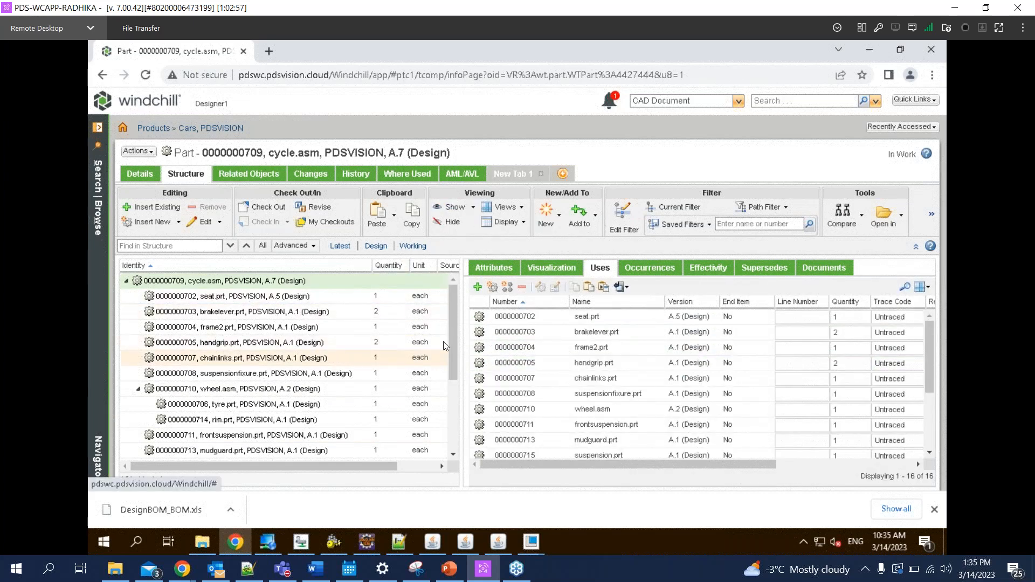
{"action": "scroll", "coordinate": [454, 335], "scroll_direction": "down", "scroll_amount": 3}
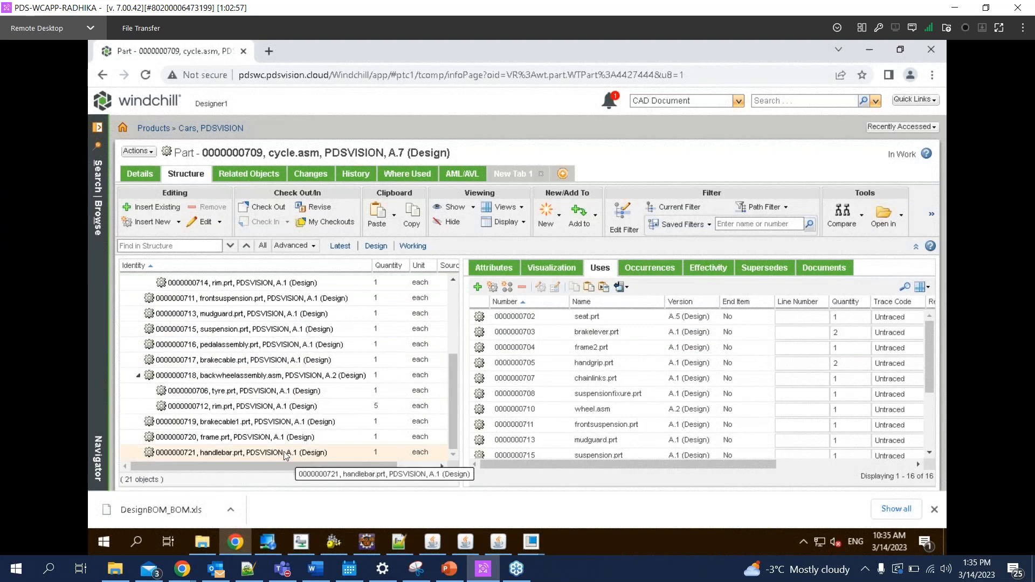
{"action": "key", "text": "ctrl+a"}
{"action": "left_click", "coordinate": [455, 207]}
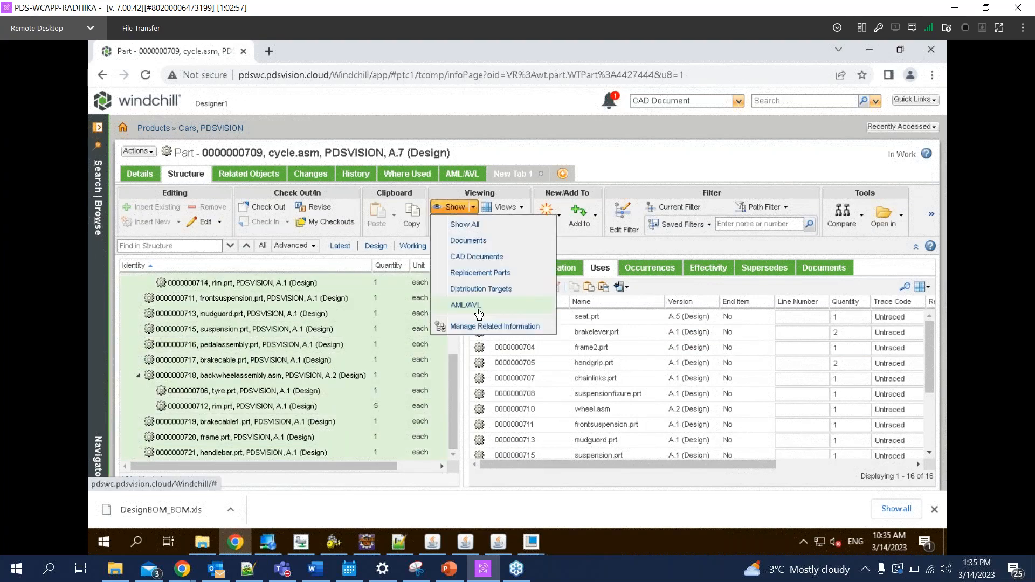
{"action": "left_click", "coordinate": [478, 310]}
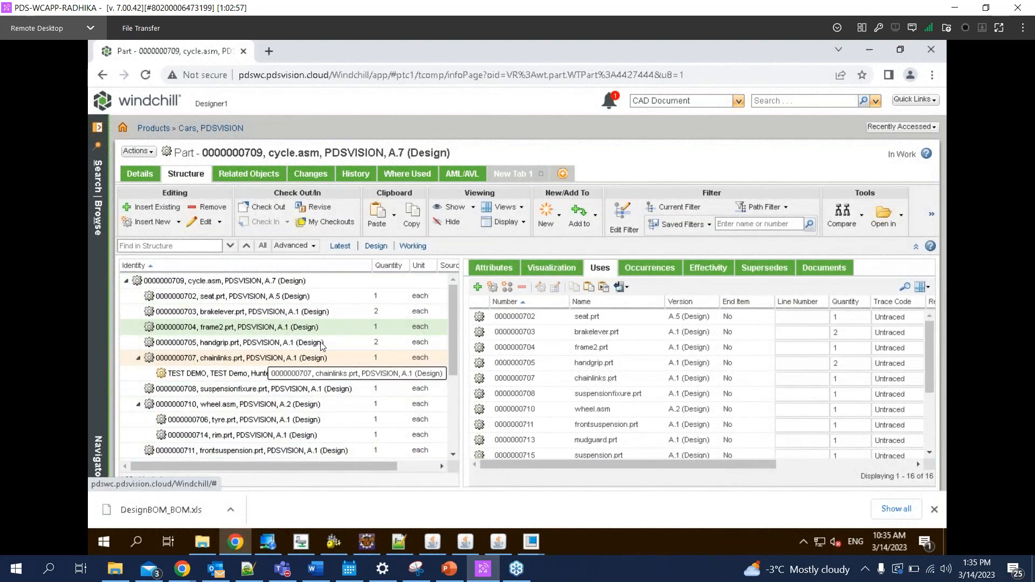
Examine the TEST DEMO manufacturer part under chainlinks.prt and review the AML/AVL on the chainlinks.prt information page
{"action": "left_click", "coordinate": [307, 358]}
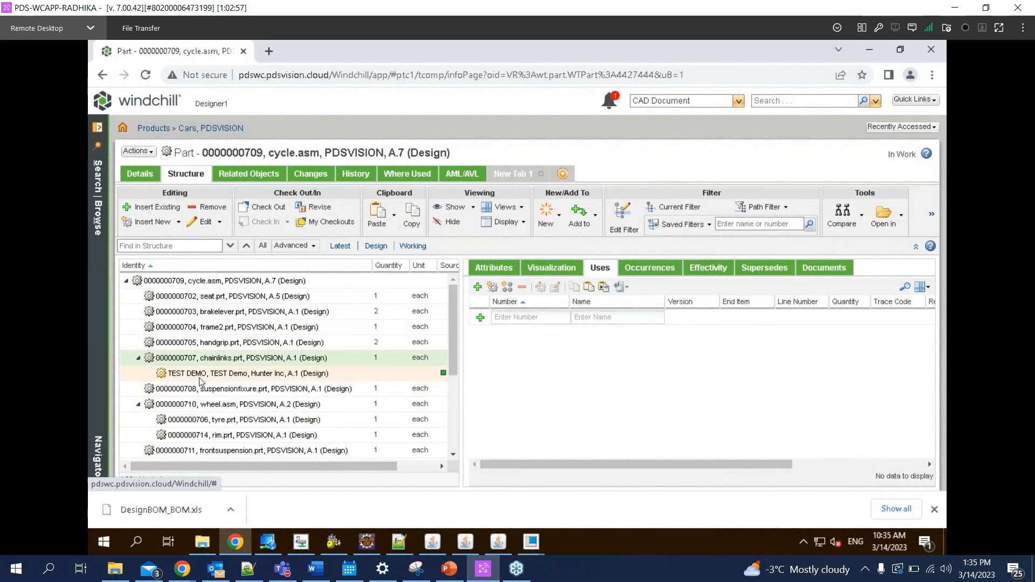
{"action": "left_click", "coordinate": [254, 376]}
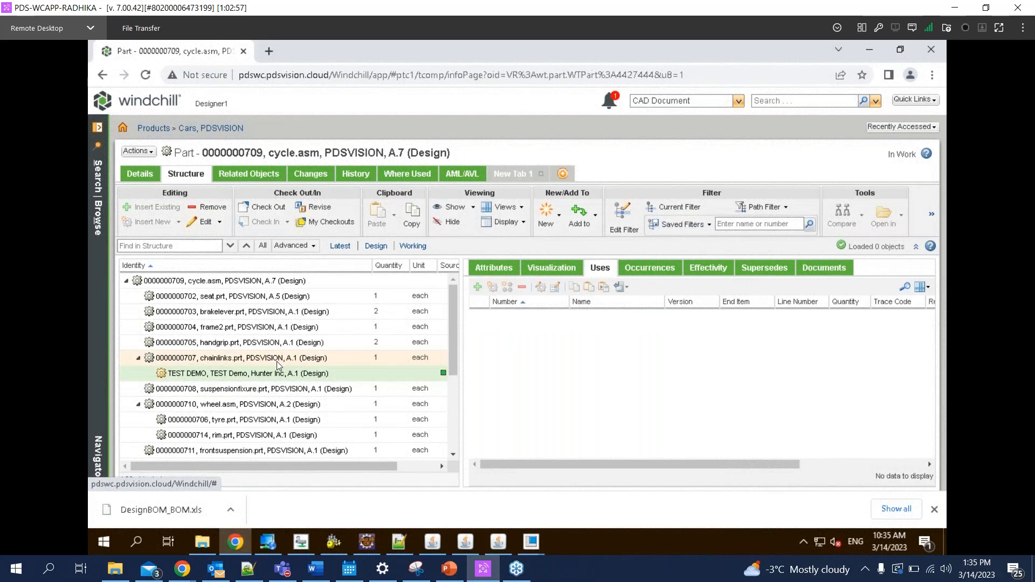
{"action": "left_click", "coordinate": [276, 360]}
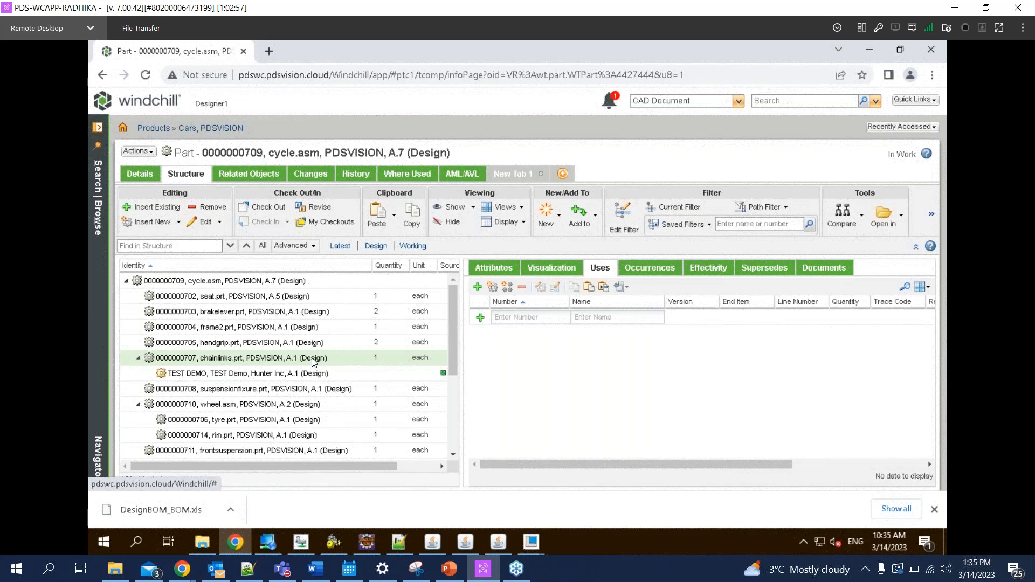
{"action": "right_click", "coordinate": [314, 362]}
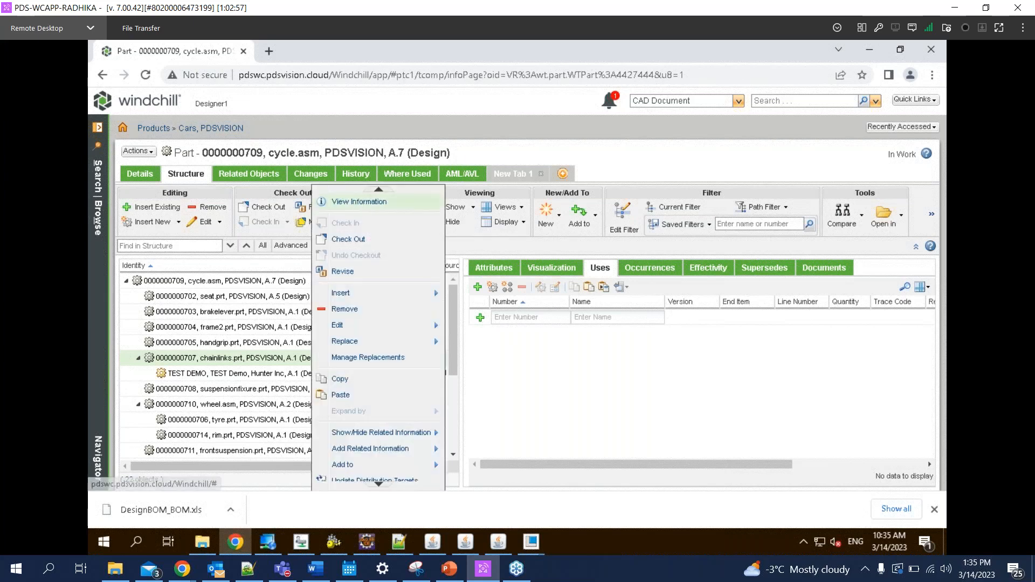
{"action": "left_click", "coordinate": [356, 201]}
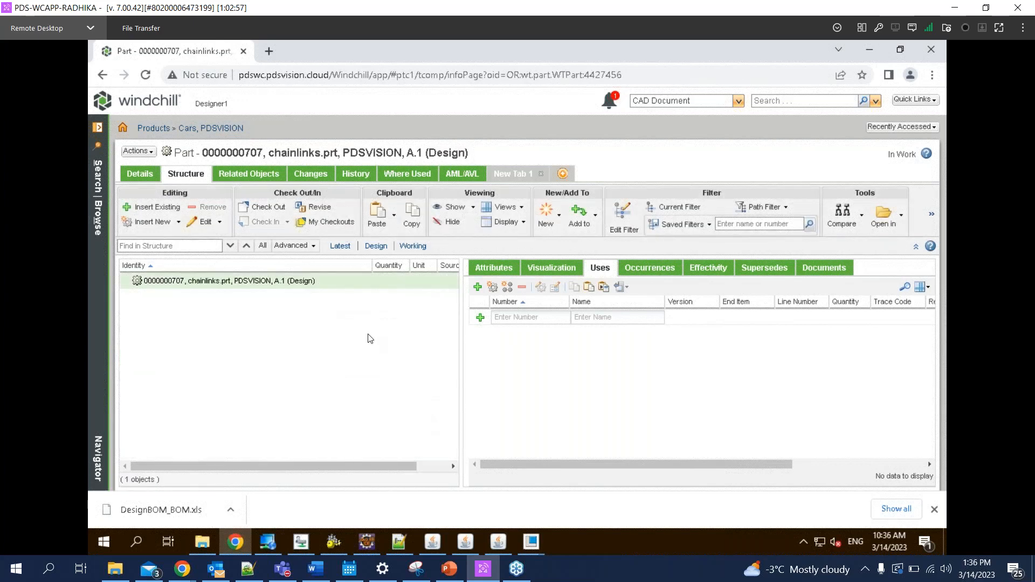
{"action": "left_click", "coordinate": [462, 173]}
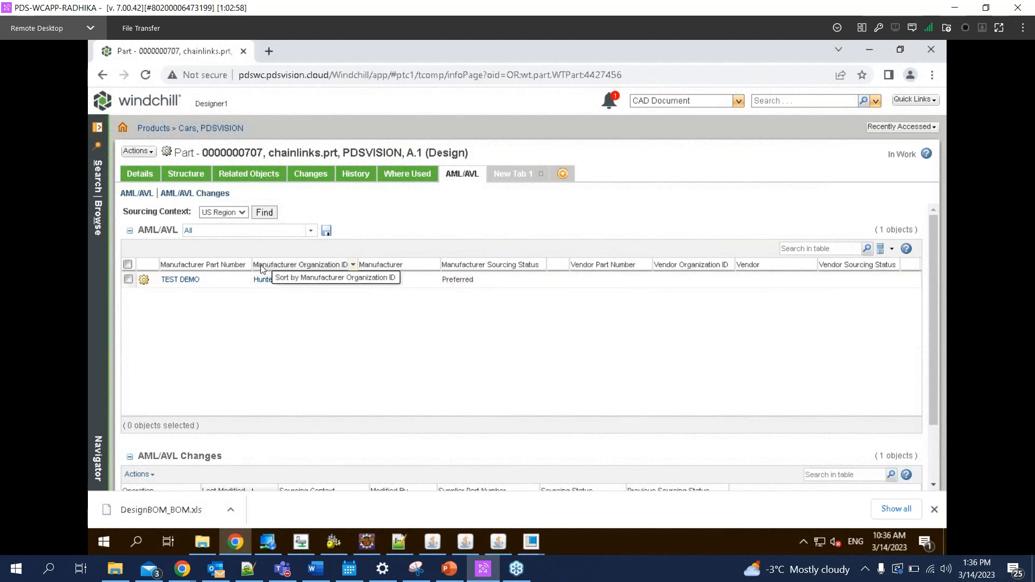
{"action": "left_click", "coordinate": [138, 151]}
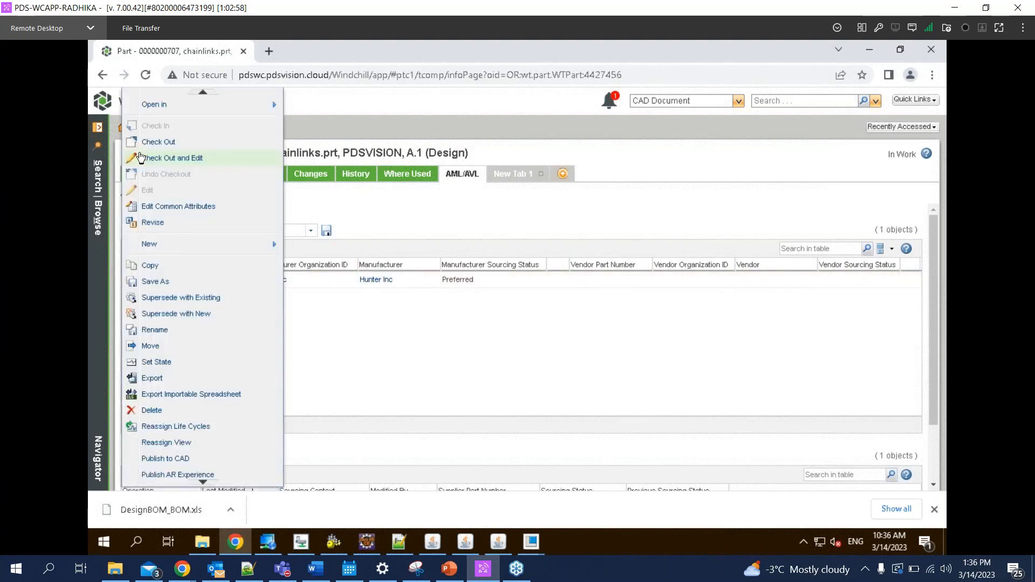
{"action": "left_click", "coordinate": [444, 352]}
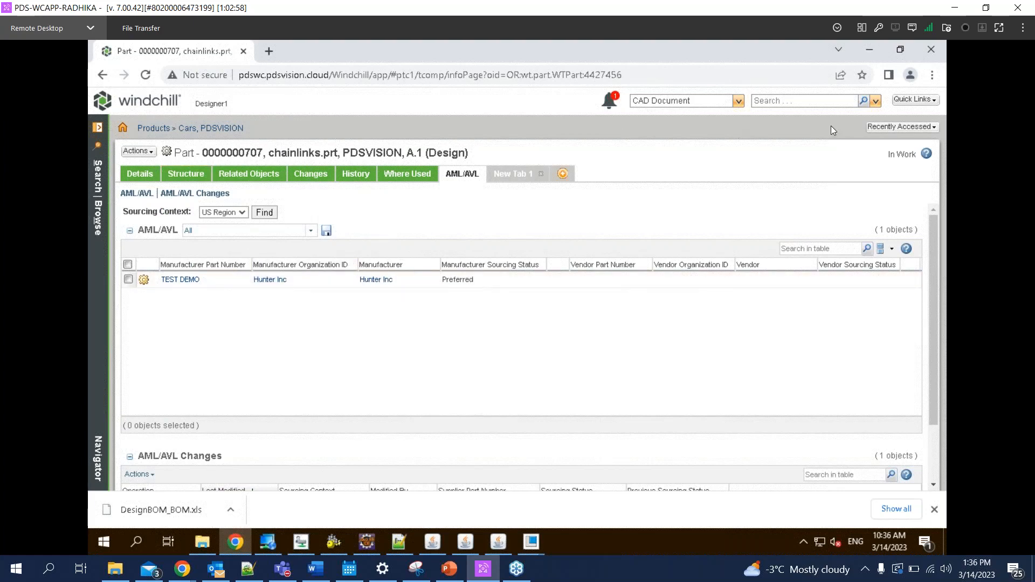
Return to the structure of cycle.asm A.7, refresh it and look at the available related information display options
{"action": "left_click", "coordinate": [896, 127]}
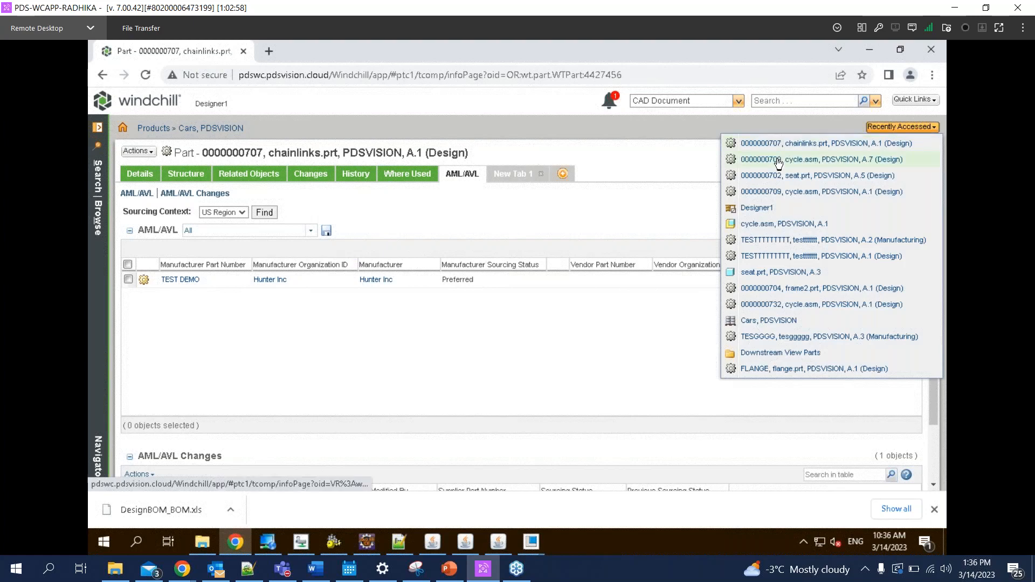
{"action": "left_click", "coordinate": [778, 160]}
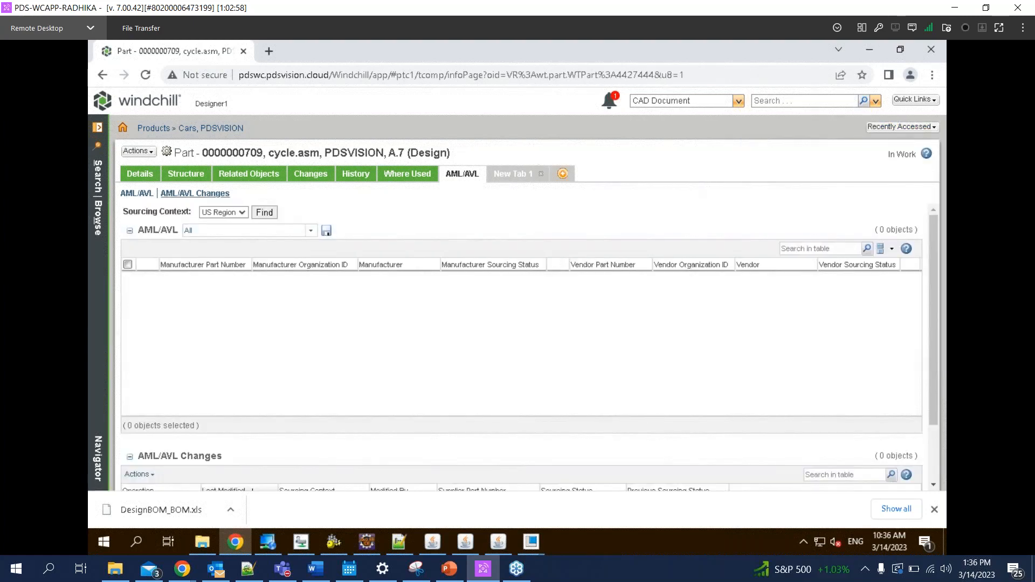
{"action": "left_click", "coordinate": [175, 175]}
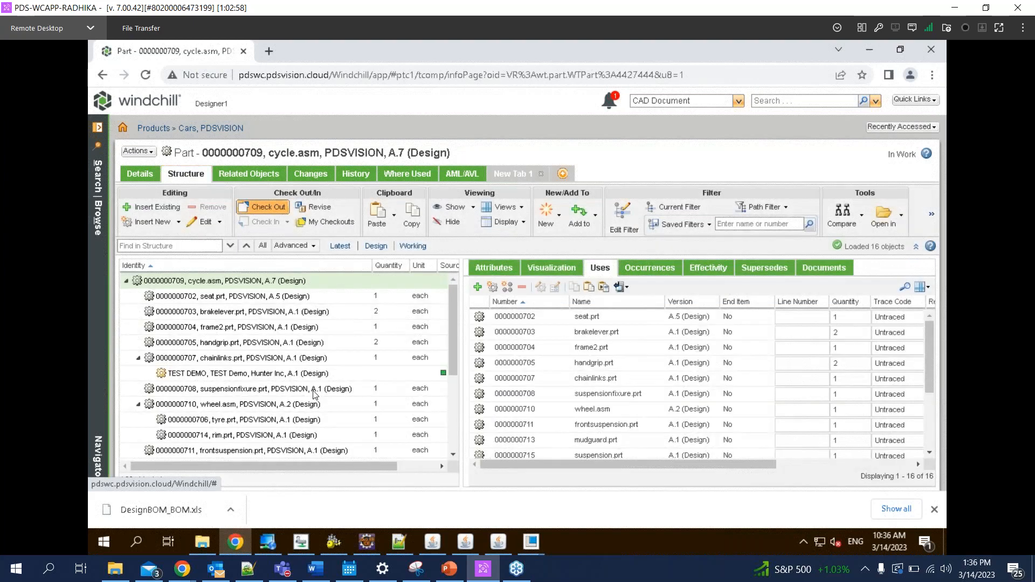
{"action": "left_click", "coordinate": [145, 74]}
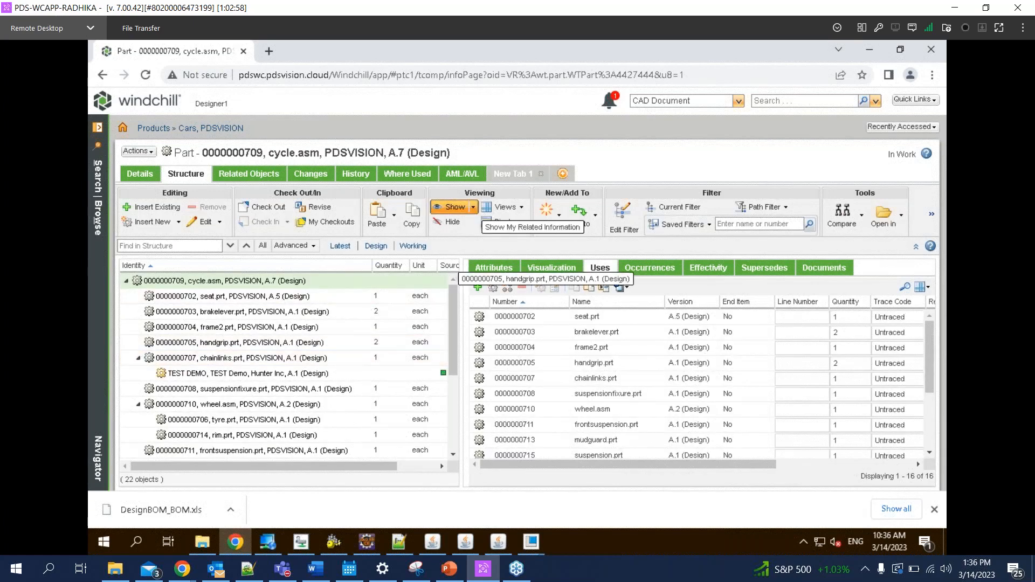
{"action": "left_click", "coordinate": [473, 207]}
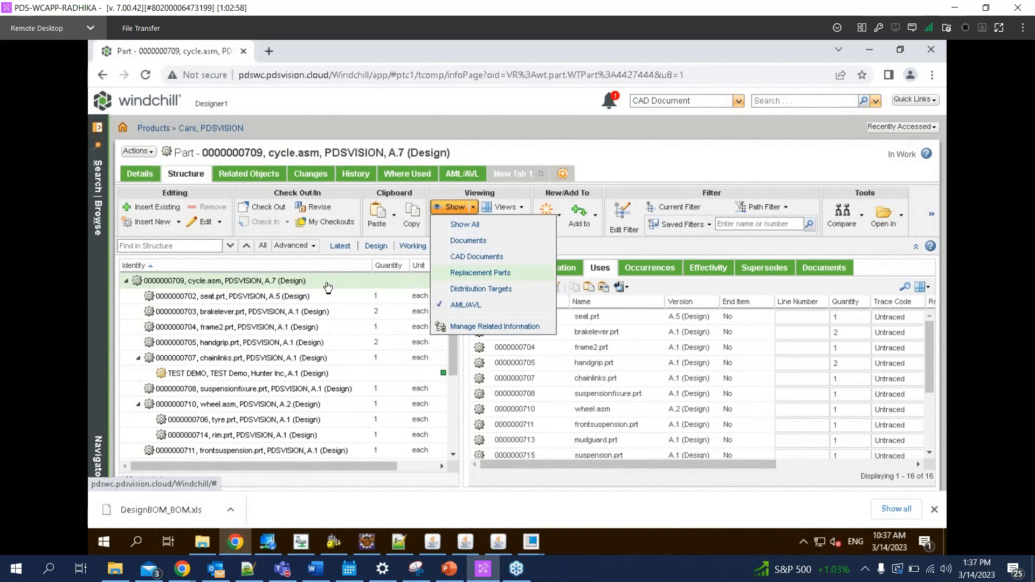
{"action": "left_click", "coordinate": [281, 343]}
{"action": "left_click", "coordinate": [277, 328]}
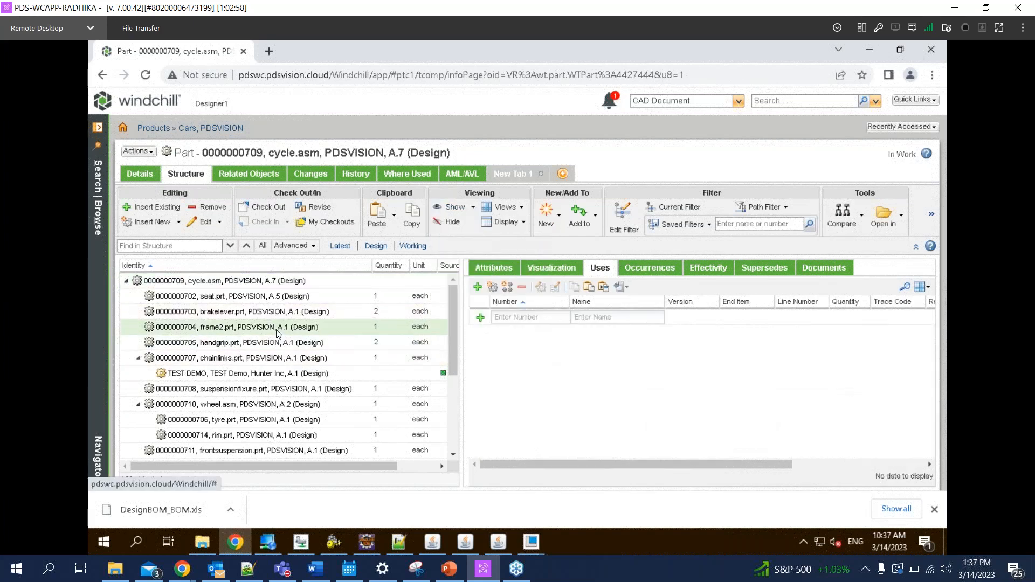
{"action": "right_click", "coordinate": [277, 329]}
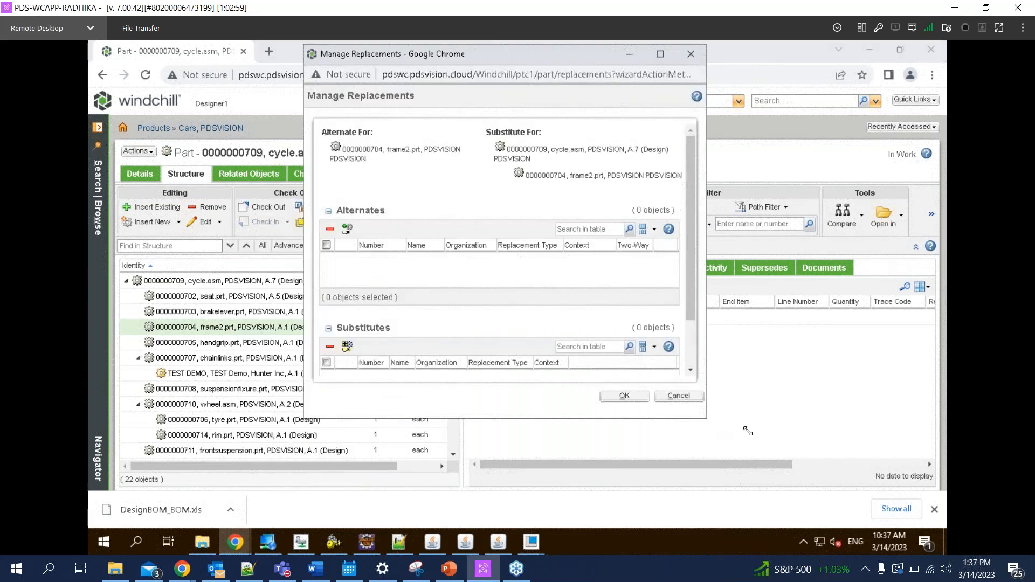
{"action": "left_click_drag", "start_coordinate": [748, 430], "coordinate": [773, 473]}
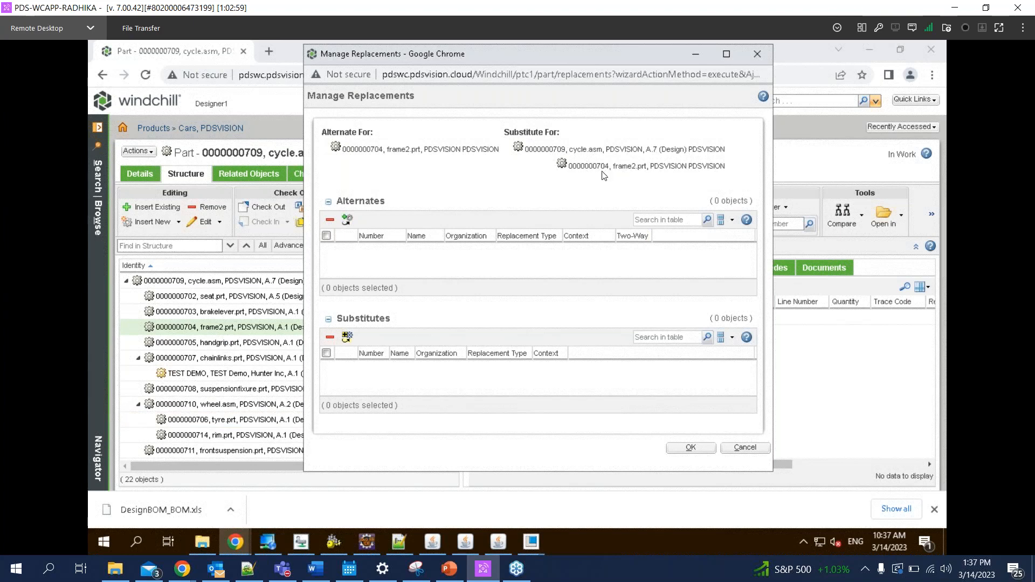
{"action": "left_click", "coordinate": [348, 337]}
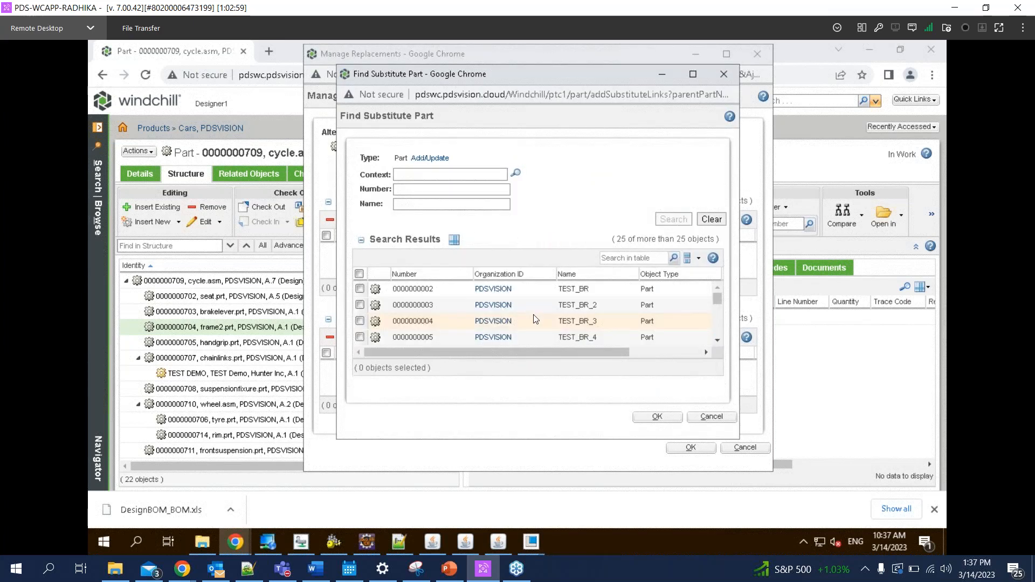
{"action": "left_click", "coordinate": [360, 289]}
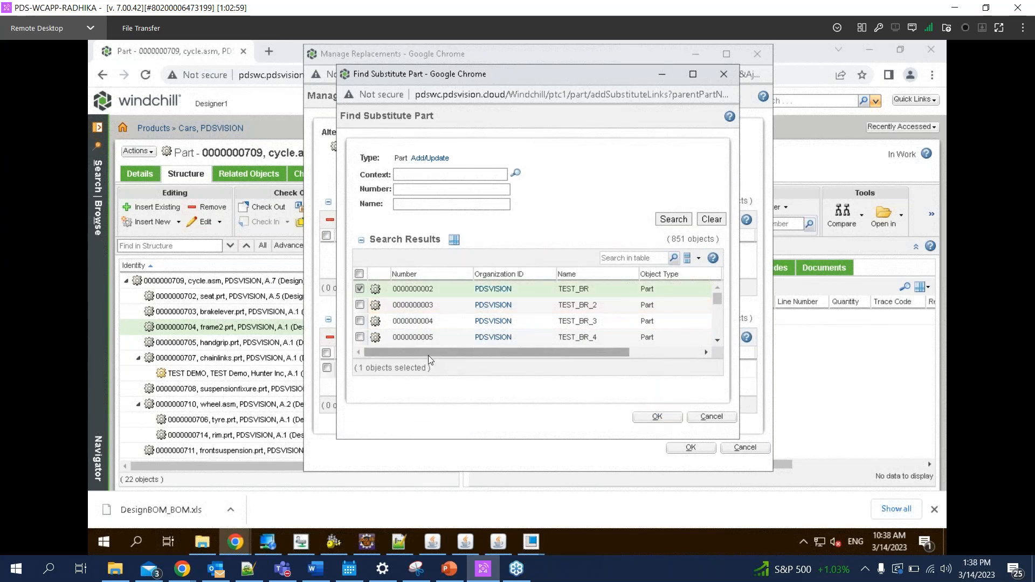
{"action": "key", "text": "Return"}
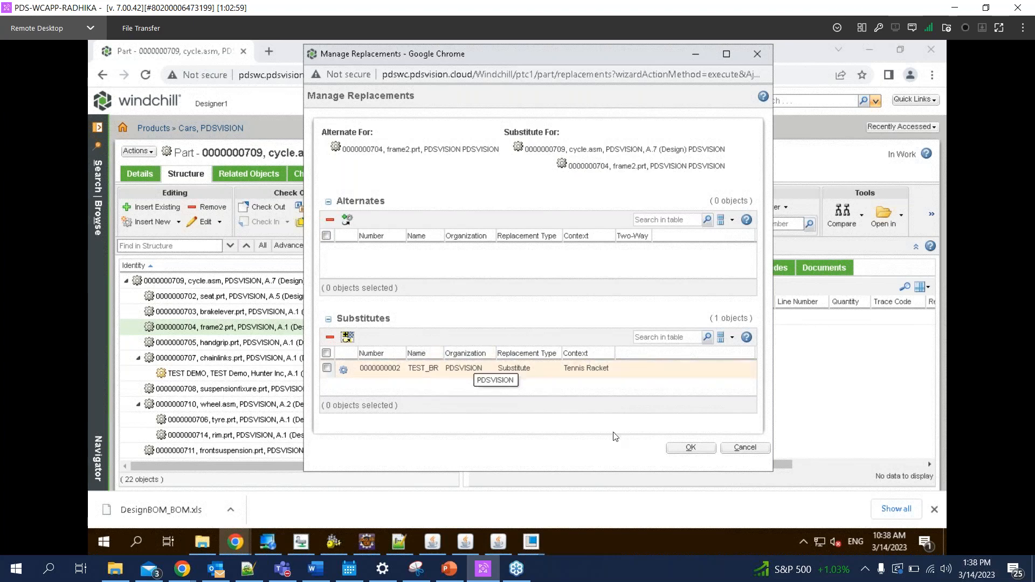
{"action": "left_click", "coordinate": [689, 449]}
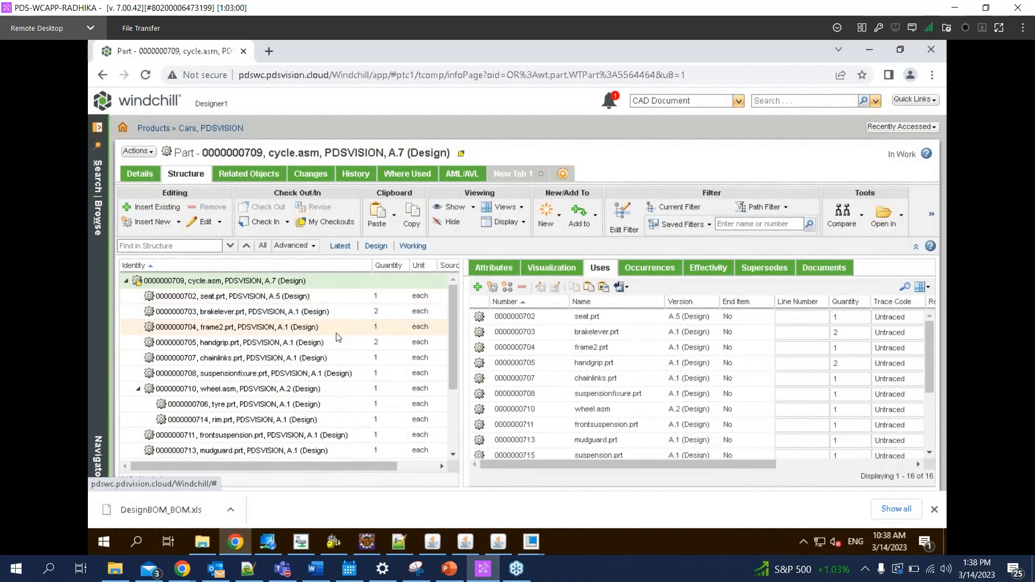
Select all parts in the cycle.asm structure and show all of their related information
{"action": "scroll", "coordinate": [338, 335], "scroll_direction": "down", "scroll_amount": 3}
{"action": "key", "text": "ctrl+a"}
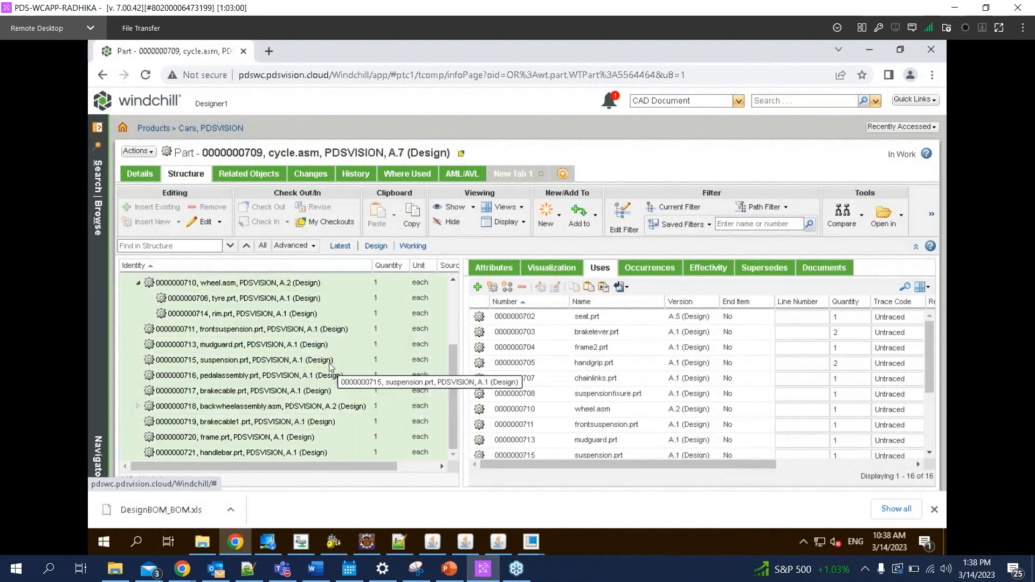
{"action": "left_click", "coordinate": [506, 222]}
{"action": "left_click", "coordinate": [469, 240]}
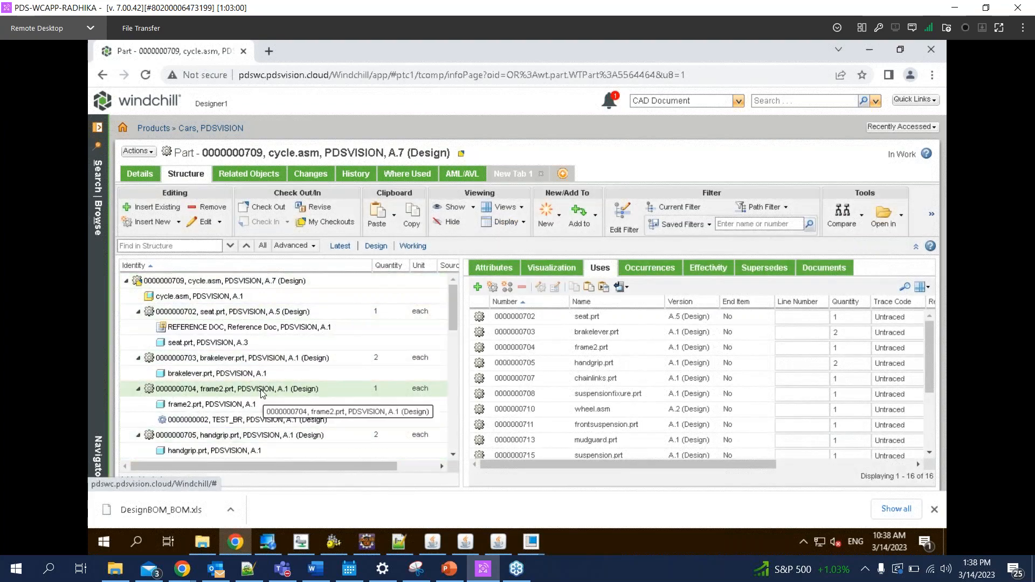
Check the replacement part listed under frame2.prt in the structure and close the browser's downloads bar
{"action": "left_click", "coordinate": [261, 389]}
{"action": "scroll", "coordinate": [451, 332], "scroll_direction": "down", "scroll_amount": 3}
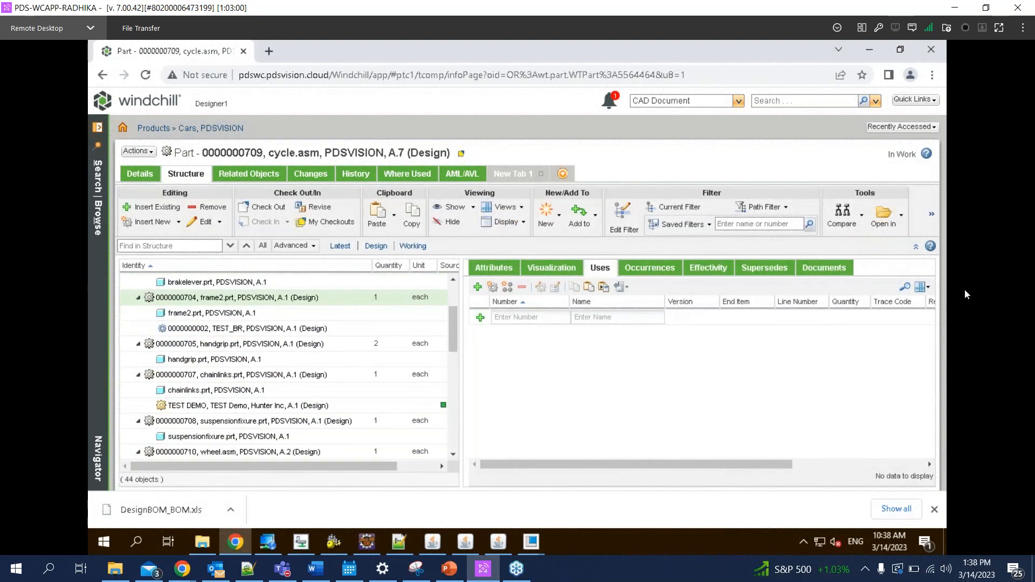
{"action": "left_click", "coordinate": [935, 510]}
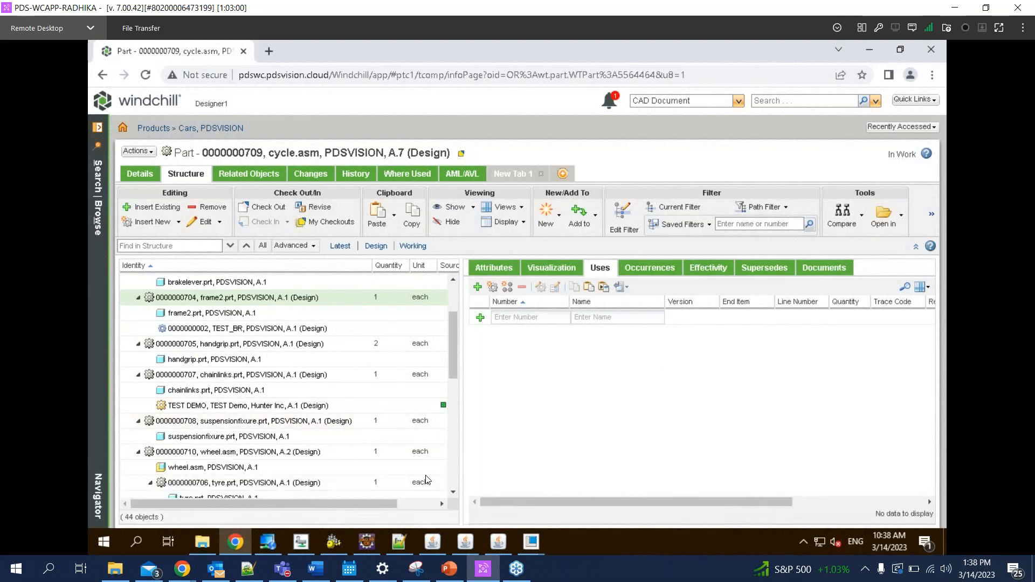
{"action": "scroll", "coordinate": [261, 345], "scroll_direction": "up", "scroll_amount": 1}
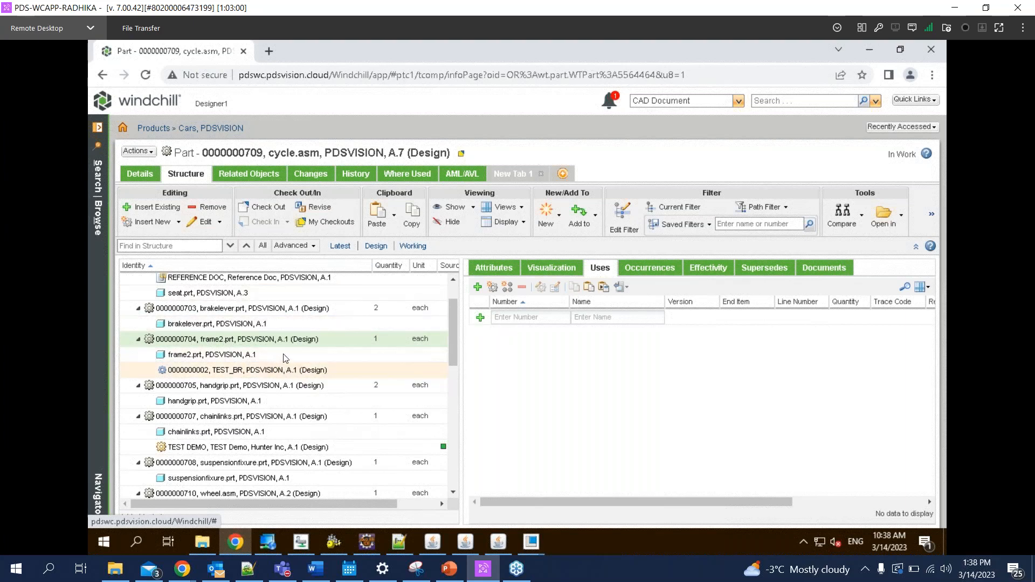
{"action": "right_click", "coordinate": [295, 344]}
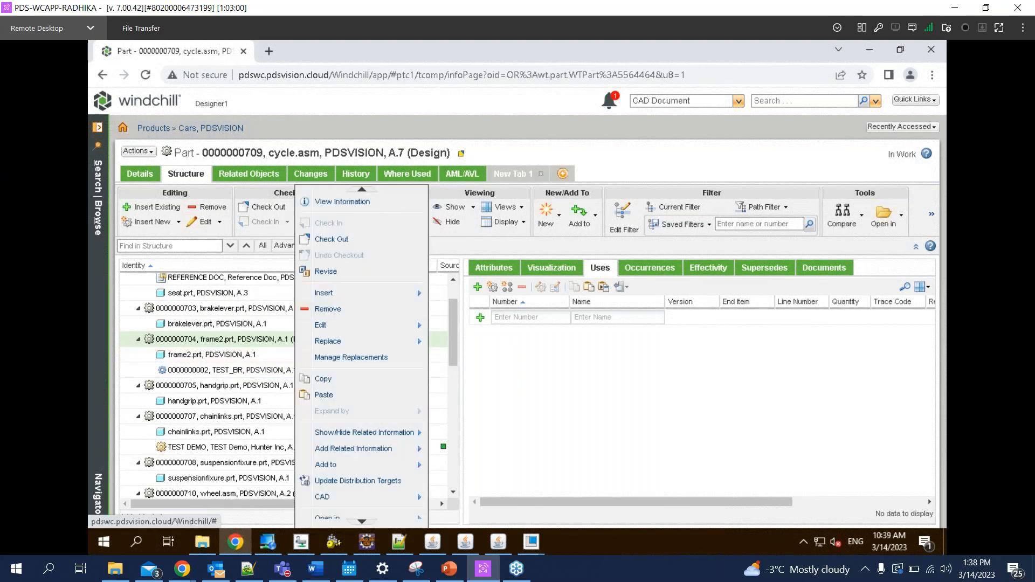
{"action": "left_click", "coordinate": [351, 357]}
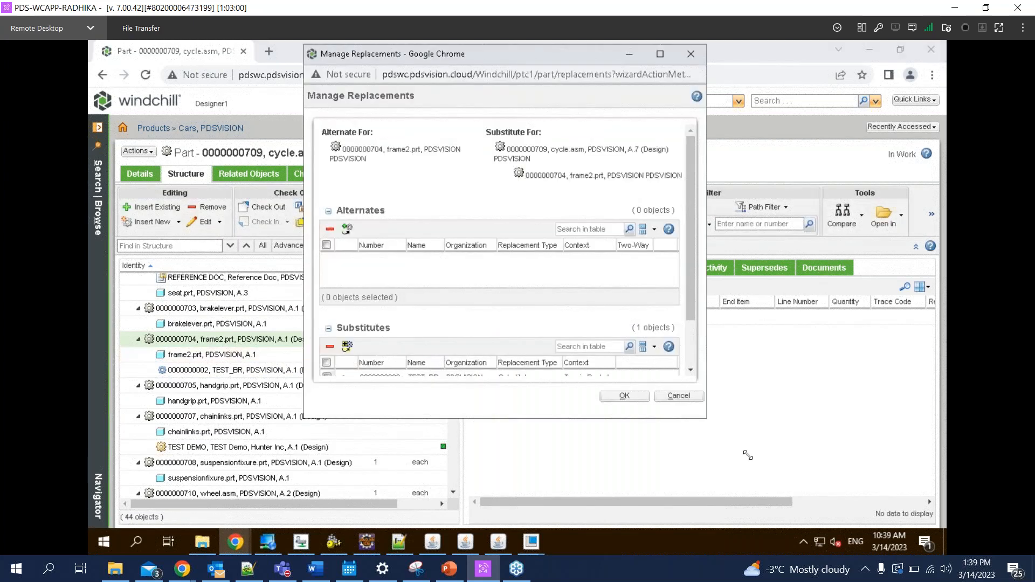
{"action": "left_click_drag", "start_coordinate": [747, 455], "coordinate": [760, 479]}
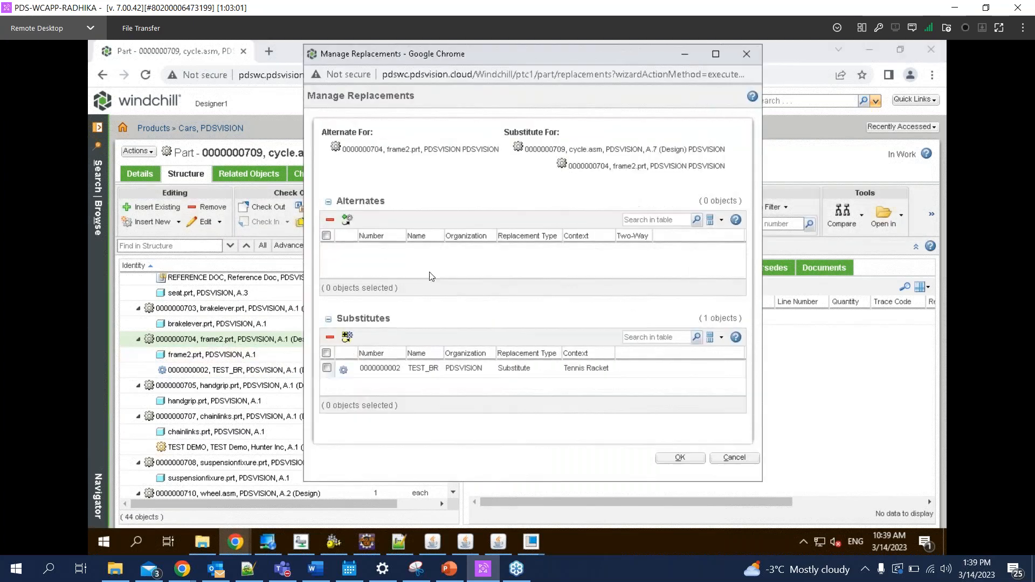
{"action": "left_click", "coordinate": [348, 219]}
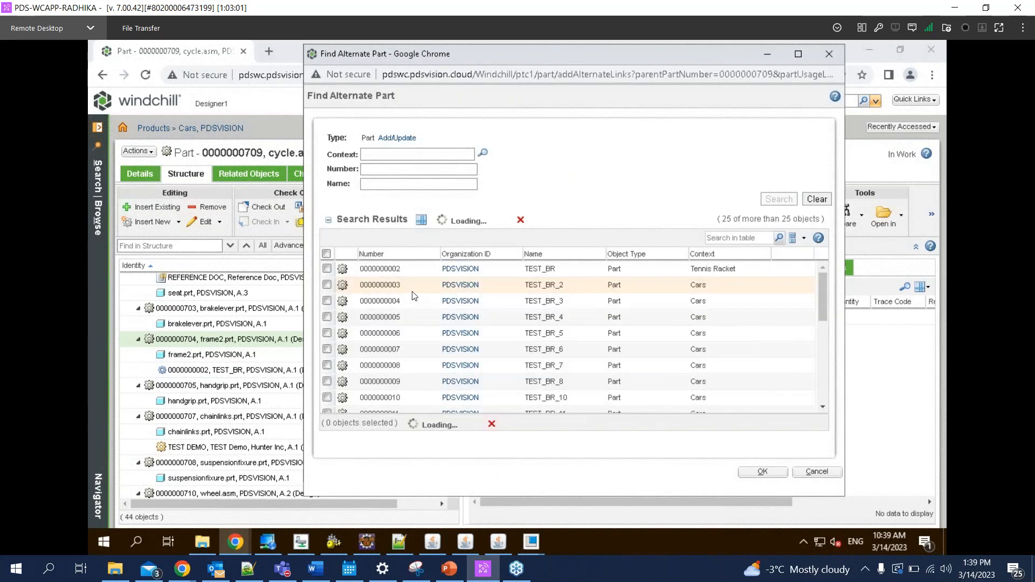
{"action": "left_click", "coordinate": [380, 280]}
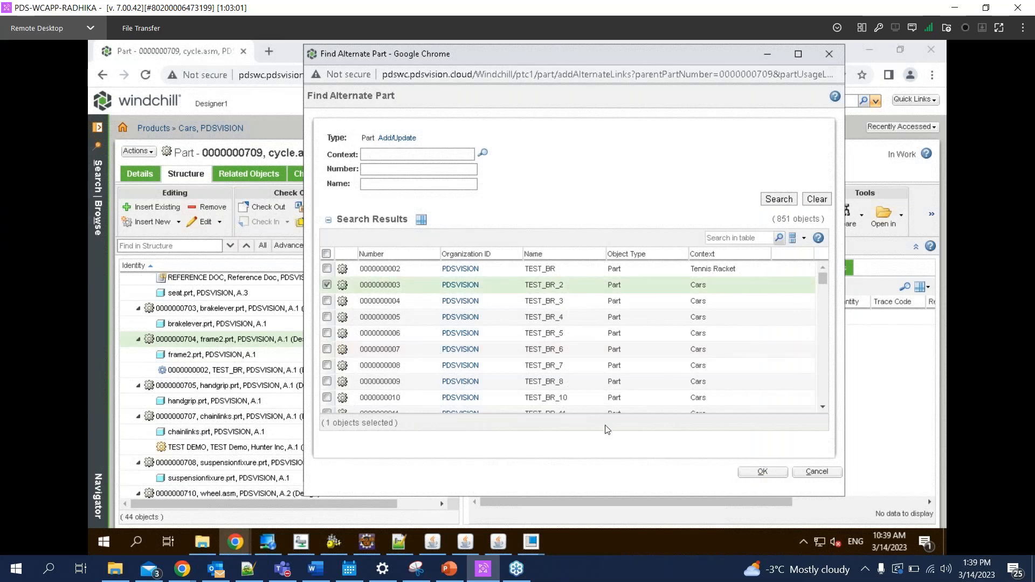
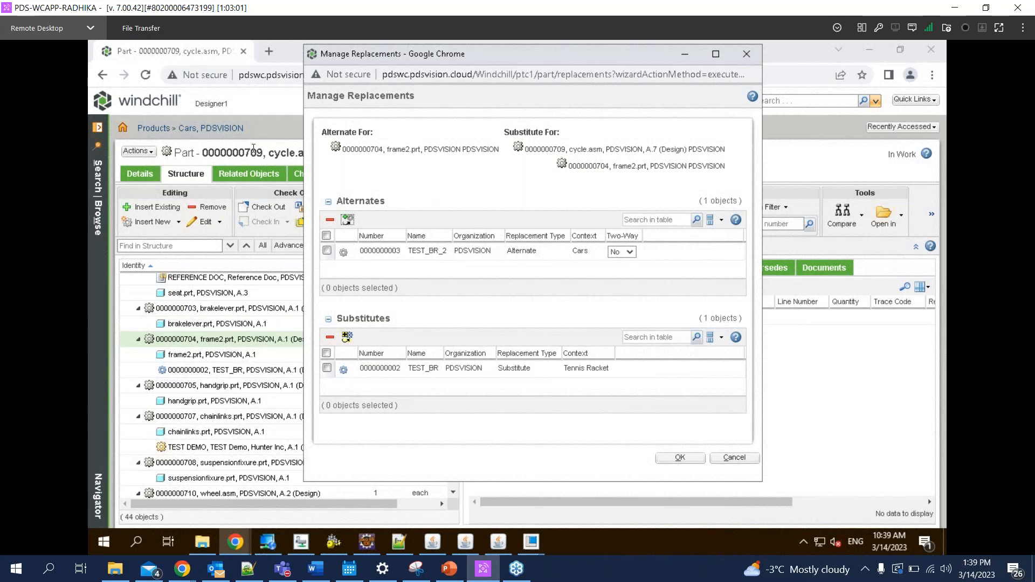
Set the TEST_BR_2 alternate's Two-Way option to Yes and save the replacements
{"action": "left_click", "coordinate": [326, 236]}
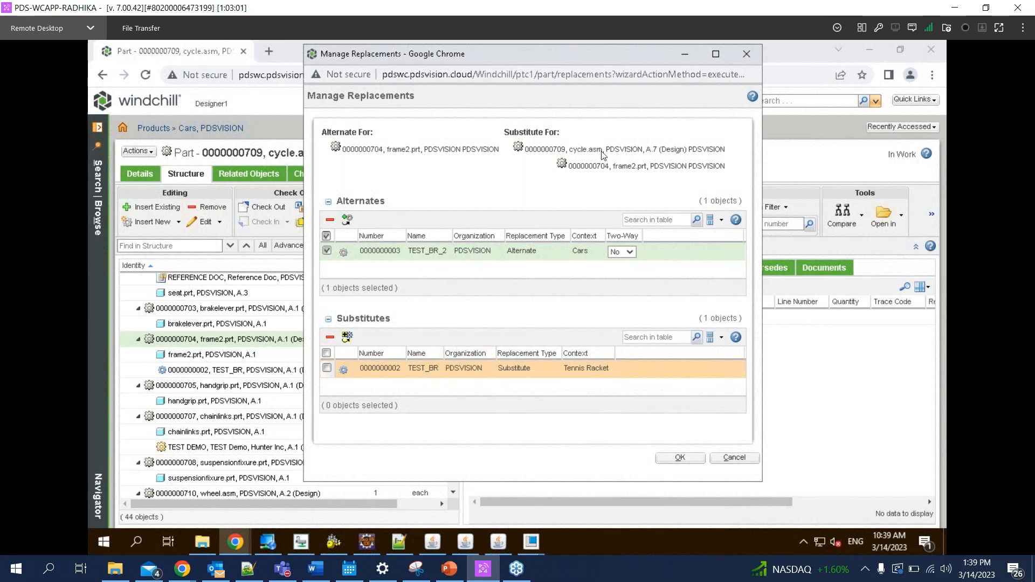
{"action": "left_click", "coordinate": [621, 251]}
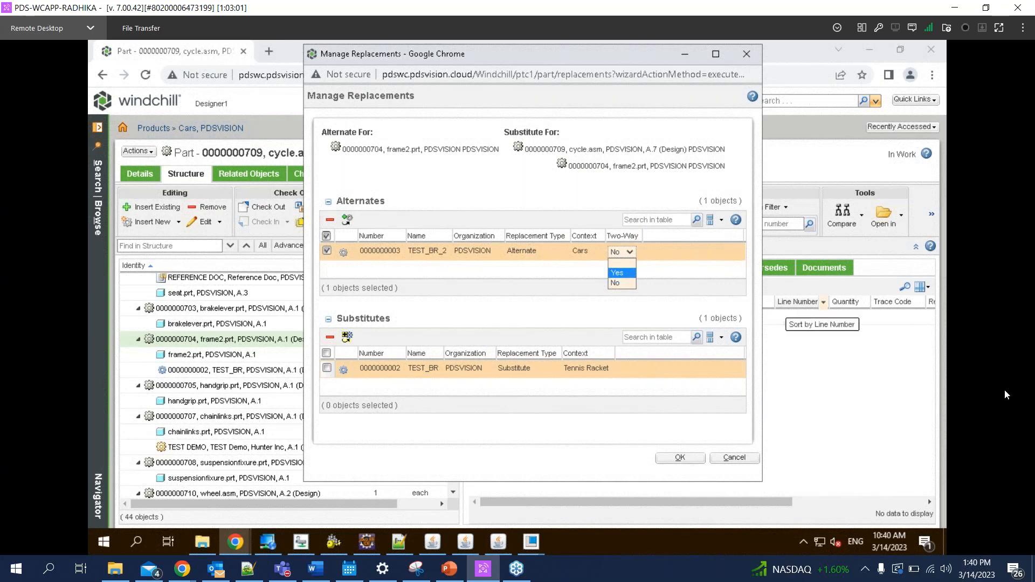
{"action": "left_click", "coordinate": [620, 273]}
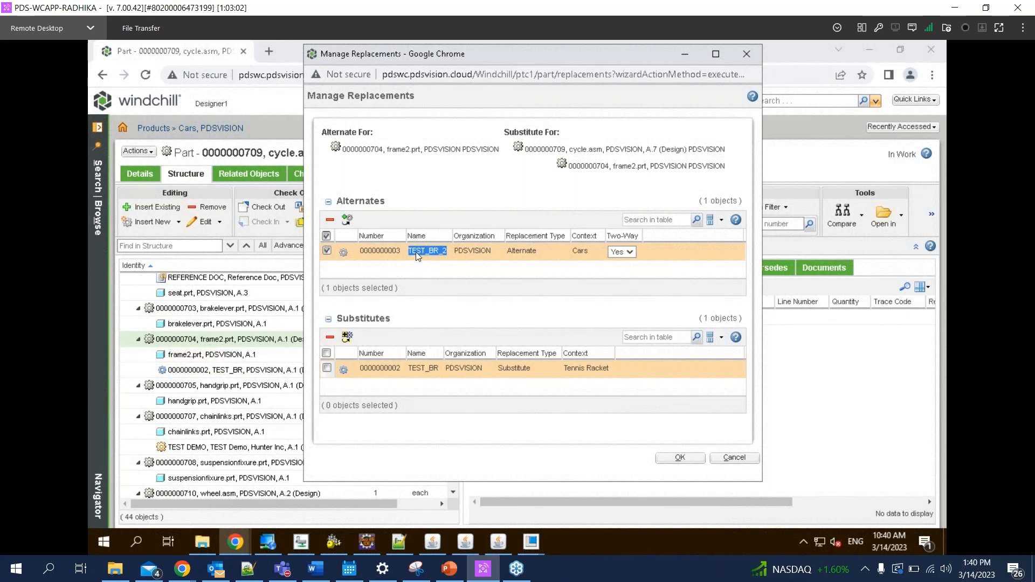
{"action": "left_click", "coordinate": [439, 264]}
{"action": "left_click", "coordinate": [621, 252]}
{"action": "left_click", "coordinate": [680, 457]}
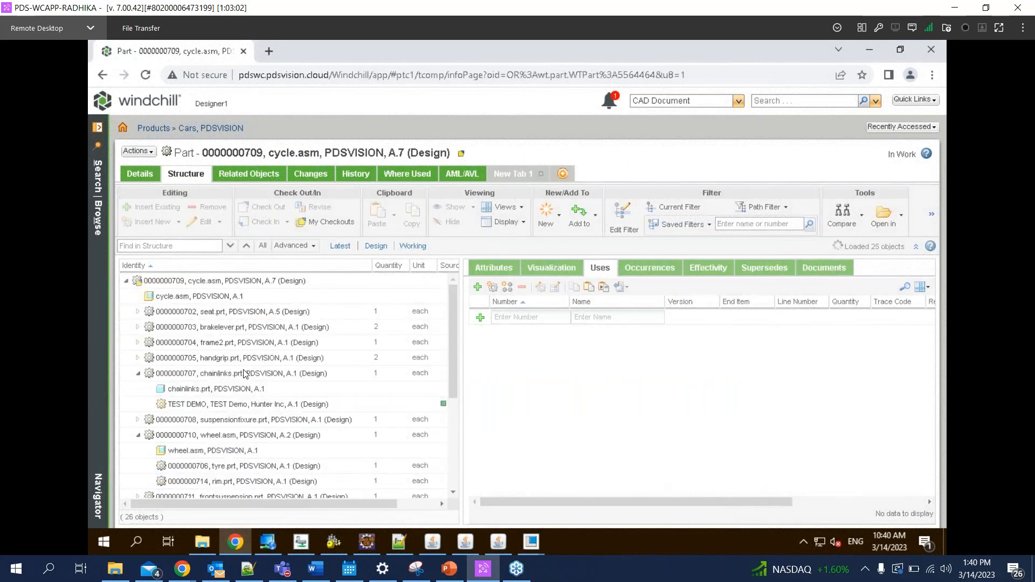
Open the information page of frame2.prt and review its alternates and substitutes among the related objects
{"action": "left_click", "coordinate": [263, 390]}
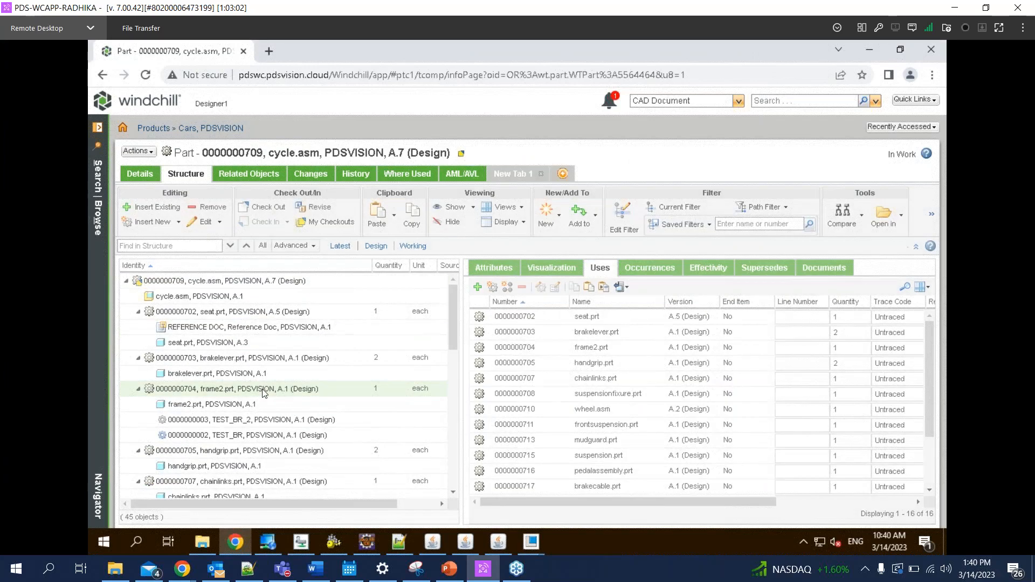
{"action": "right_click", "coordinate": [263, 392]}
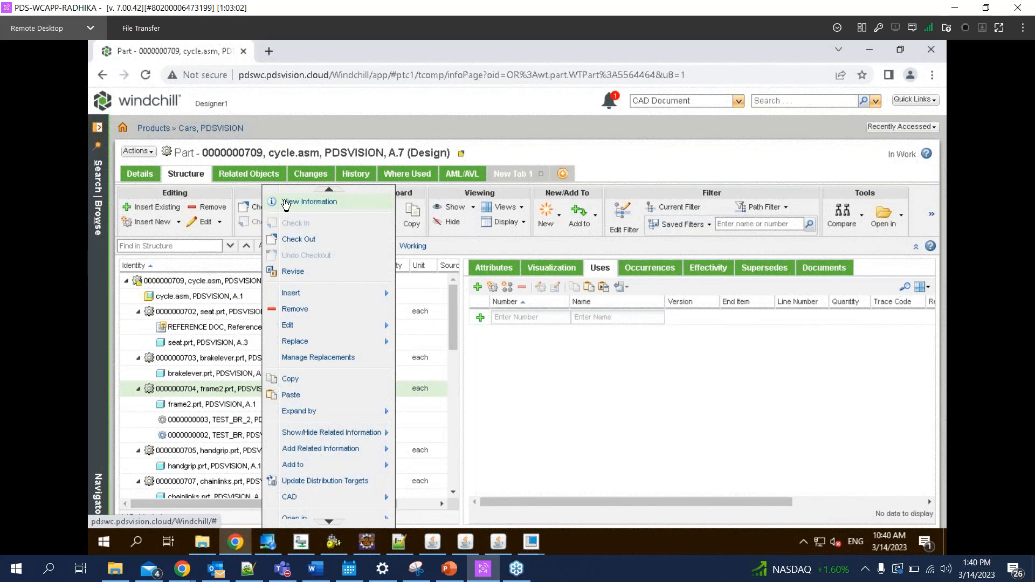
{"action": "left_click", "coordinate": [286, 203]}
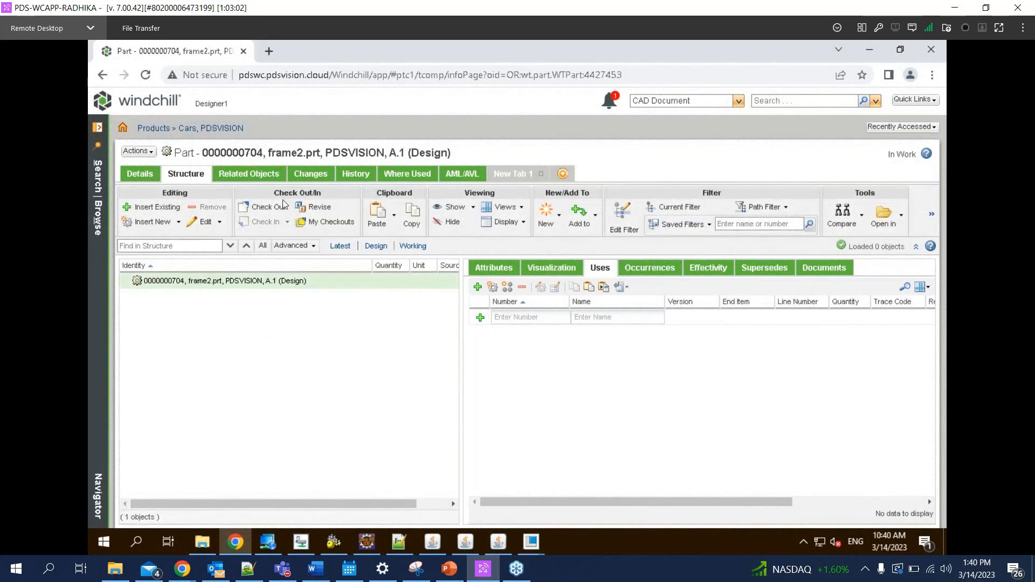
{"action": "left_click", "coordinate": [259, 174]}
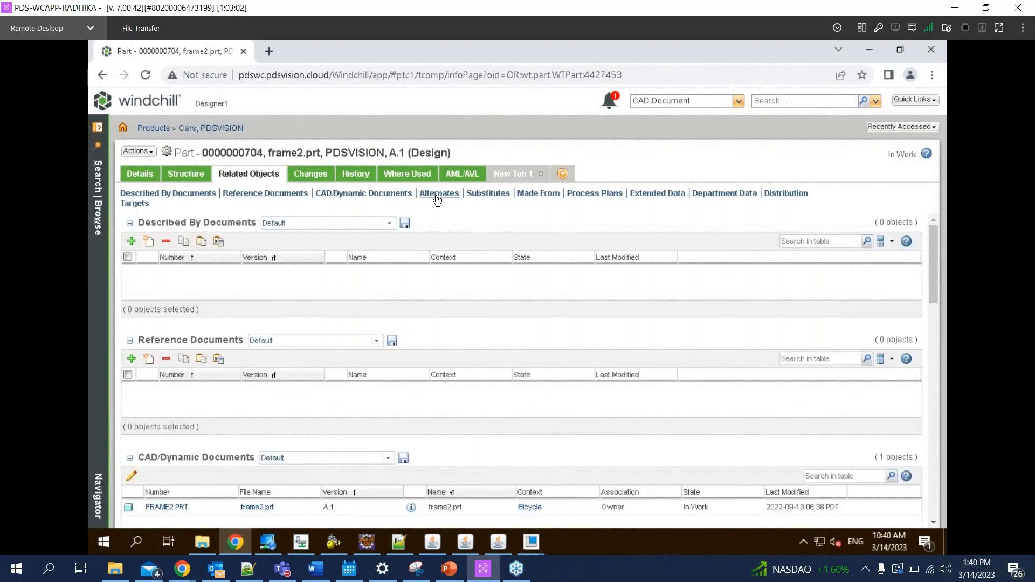
{"action": "left_click", "coordinate": [437, 195]}
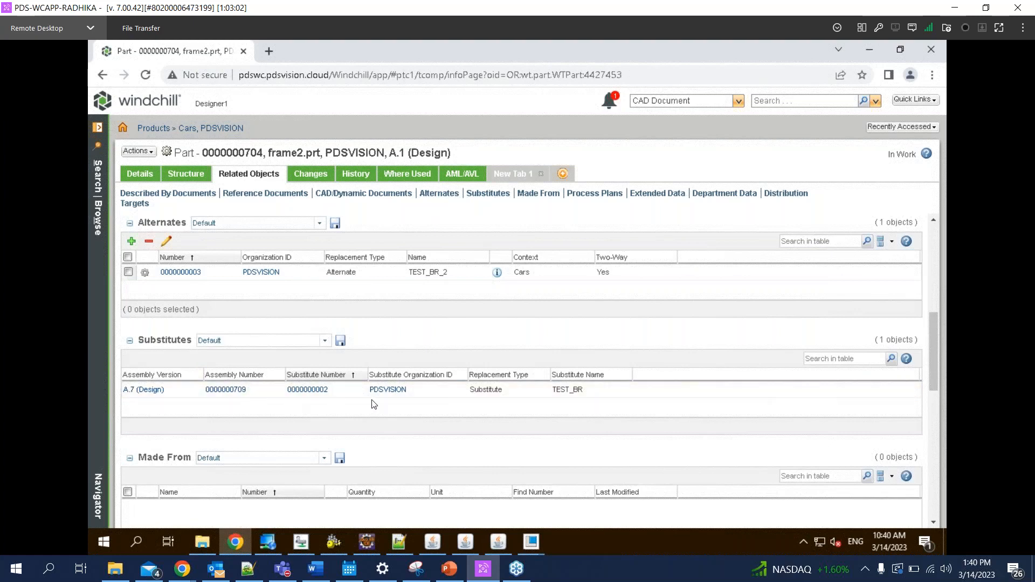
{"action": "left_click_drag", "start_coordinate": [556, 395], "coordinate": [587, 397]}
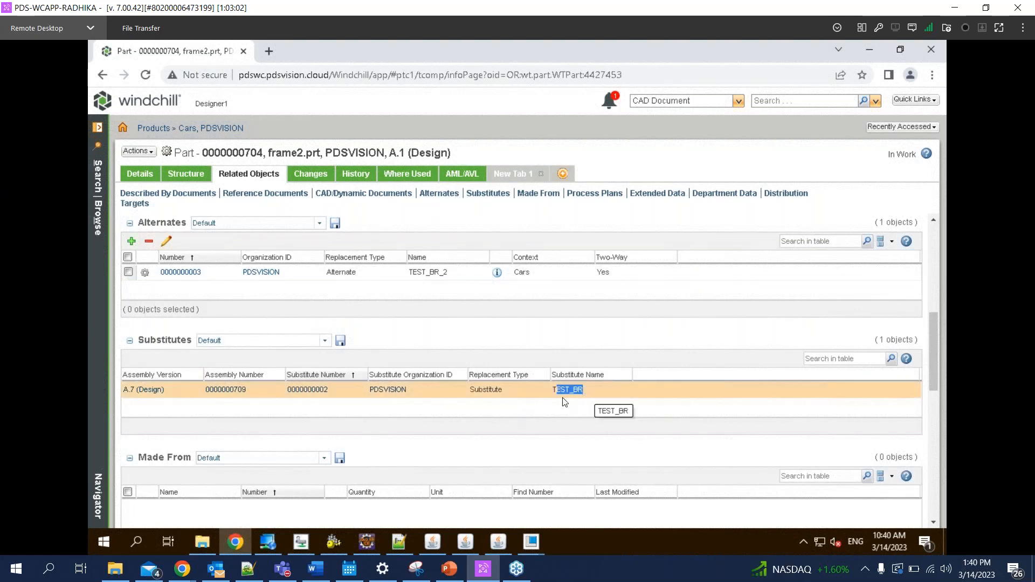
{"action": "left_click", "coordinate": [562, 396]}
{"action": "double_click", "coordinate": [431, 274]}
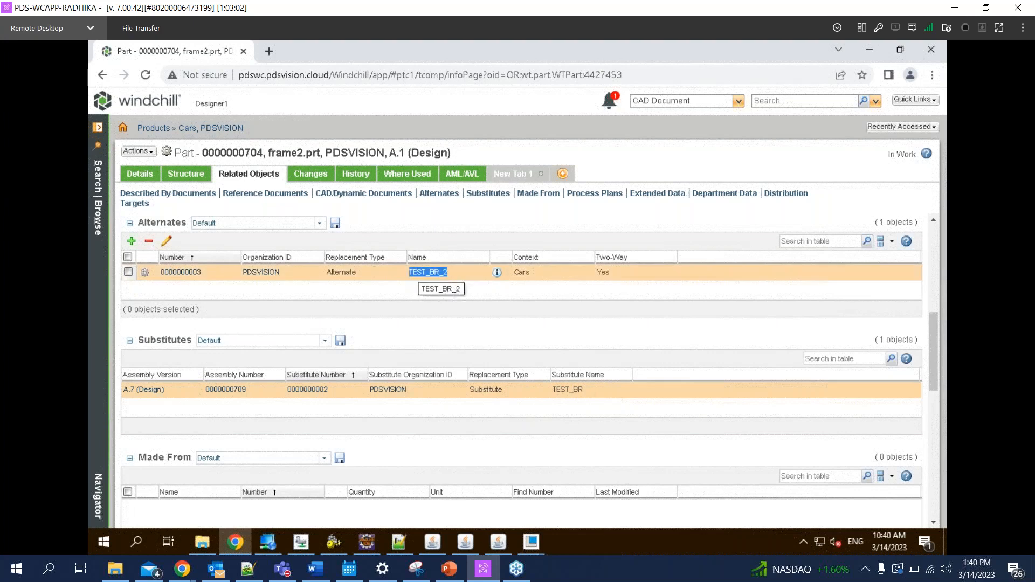
{"action": "left_click", "coordinate": [441, 301]}
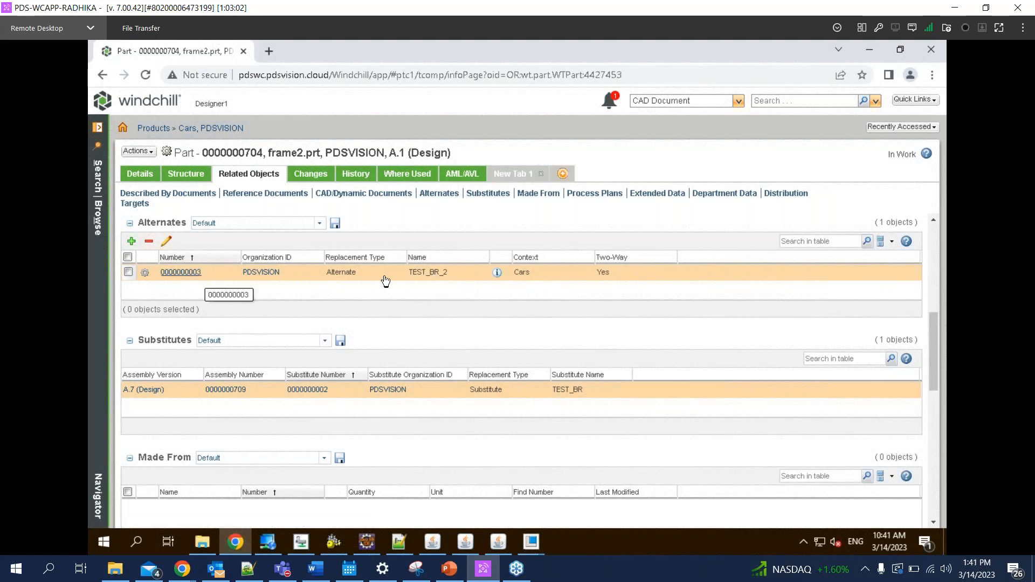
Open revision A of the alternate part TEST_BR_2 and review the alternates among its related objects
{"action": "left_click", "coordinate": [496, 275]}
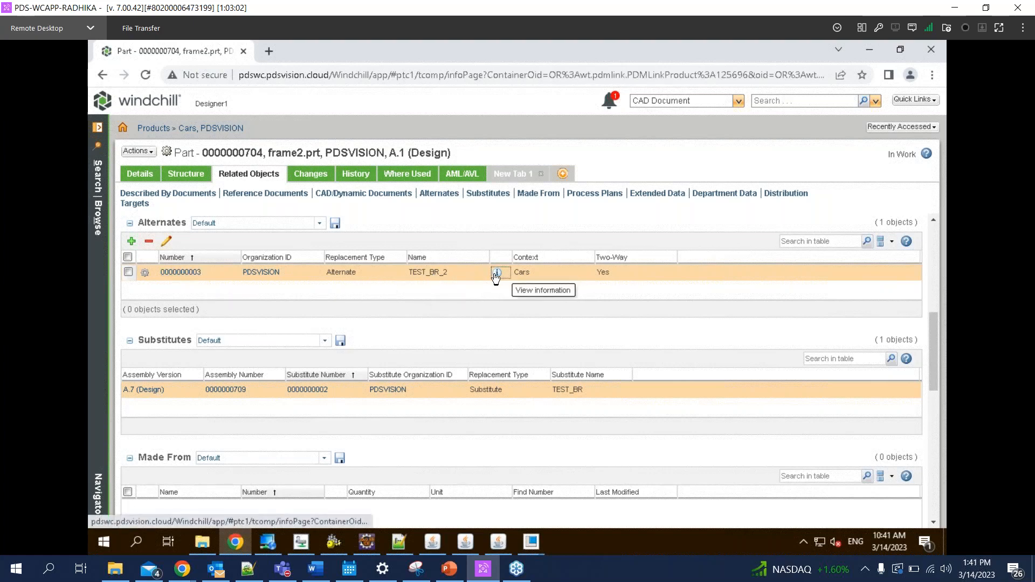
{"action": "left_click", "coordinate": [244, 177]}
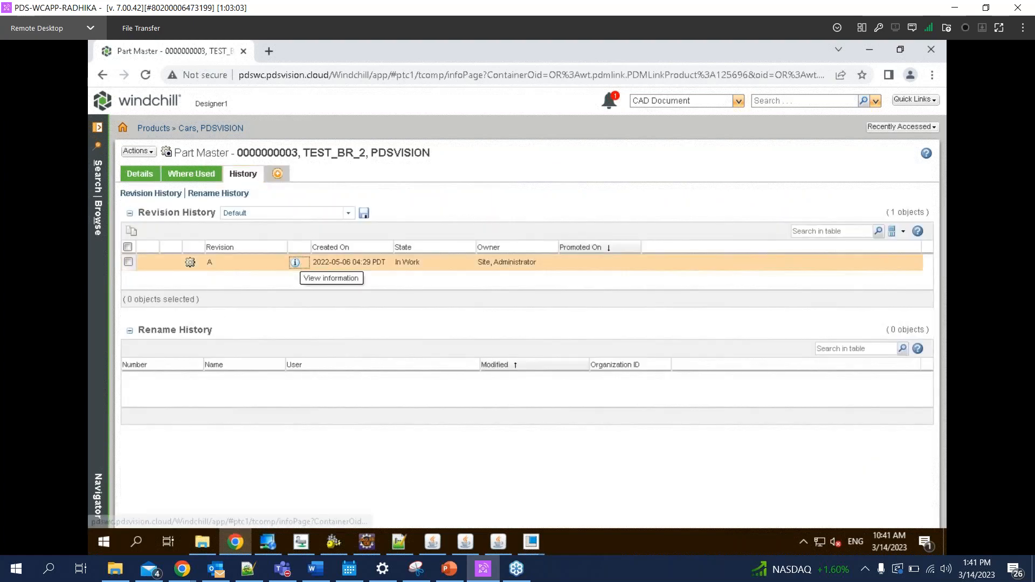
{"action": "left_click", "coordinate": [296, 262]}
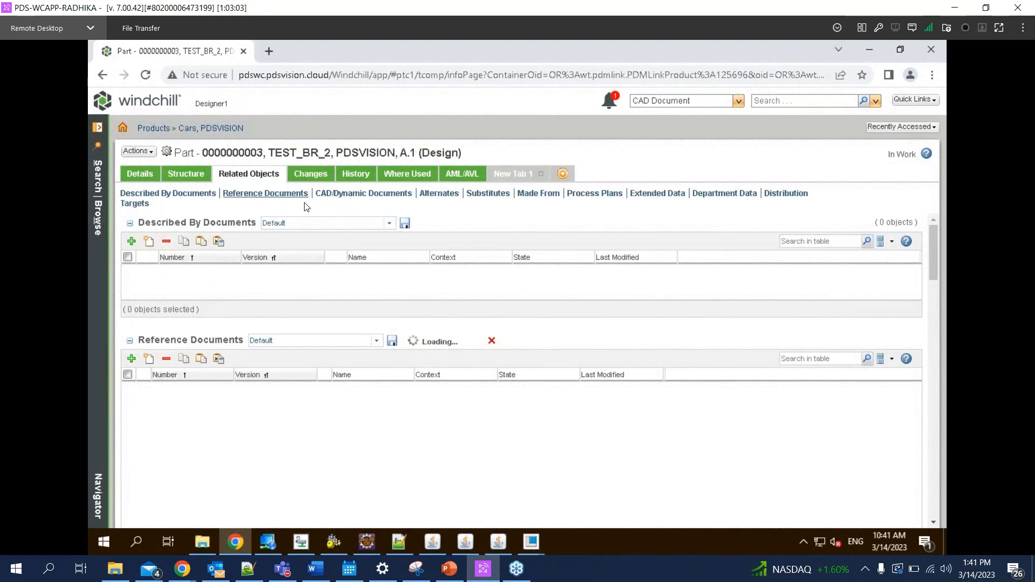
{"action": "left_click", "coordinate": [439, 194]}
{"action": "left_click", "coordinate": [439, 194]}
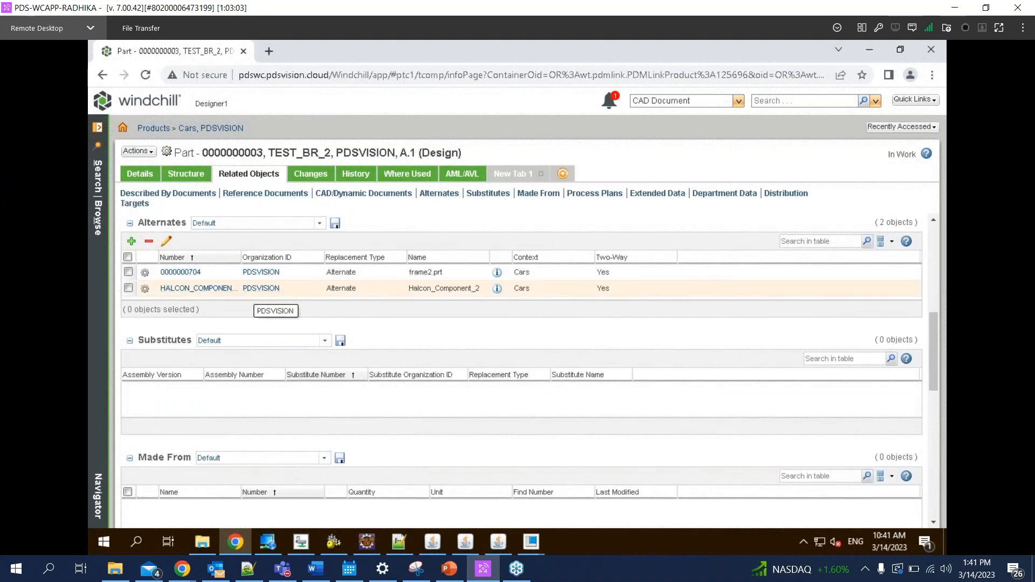
{"action": "left_click", "coordinate": [294, 294]}
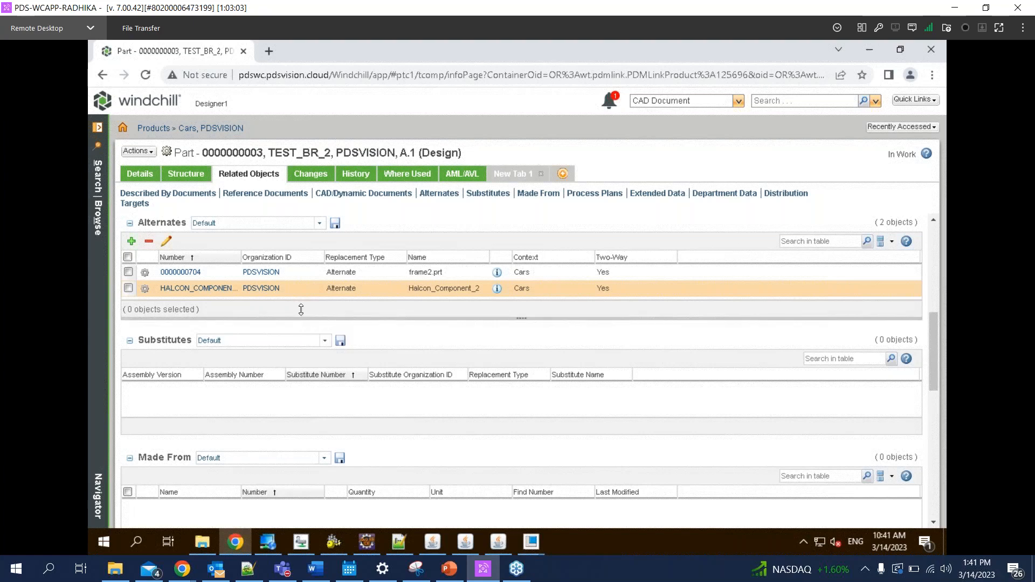
{"action": "left_click_drag", "start_coordinate": [301, 309], "coordinate": [297, 309]}
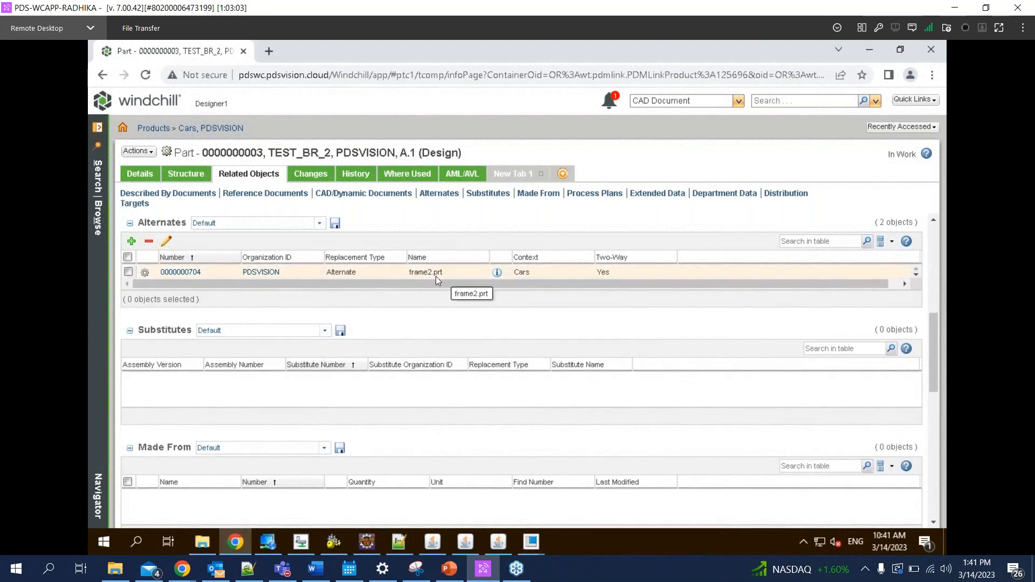
{"action": "left_click_drag", "start_coordinate": [268, 153], "coordinate": [333, 153]}
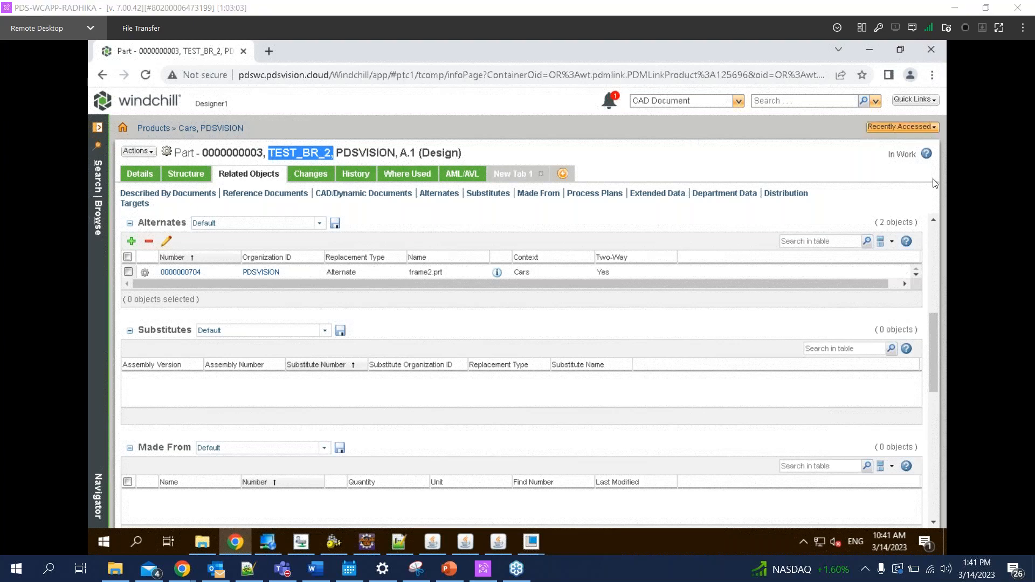
Open the structure of cycle.asm A.7 from the recently accessed objects and check the assembly in
{"action": "left_click", "coordinate": [910, 128]}
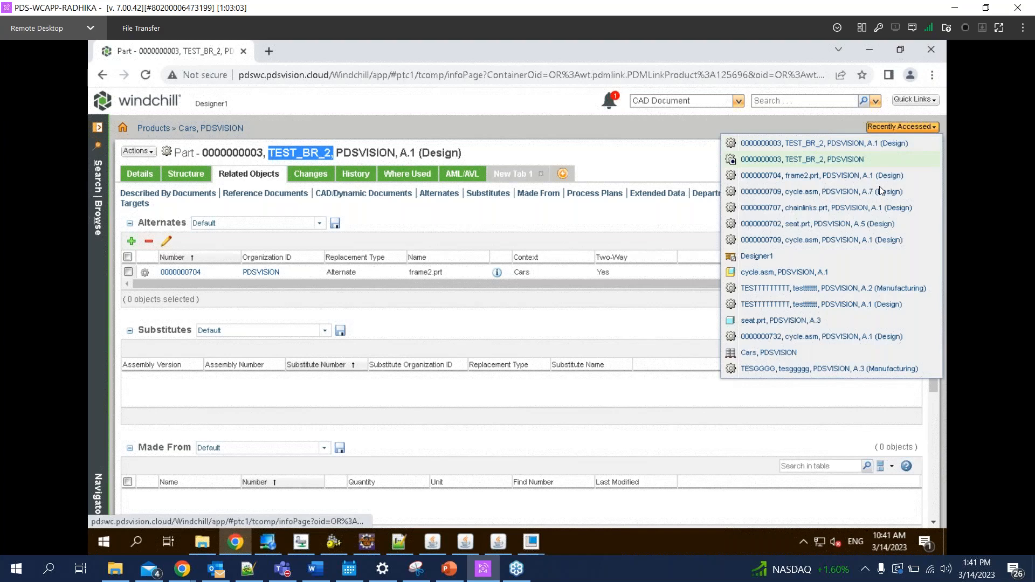
{"action": "left_click", "coordinate": [848, 191]}
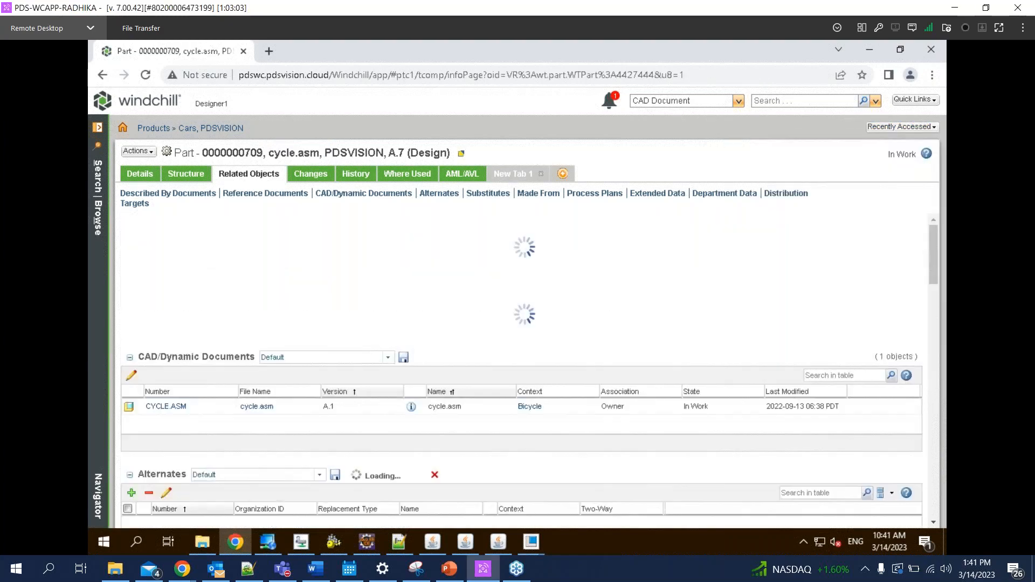
{"action": "left_click", "coordinate": [186, 174]}
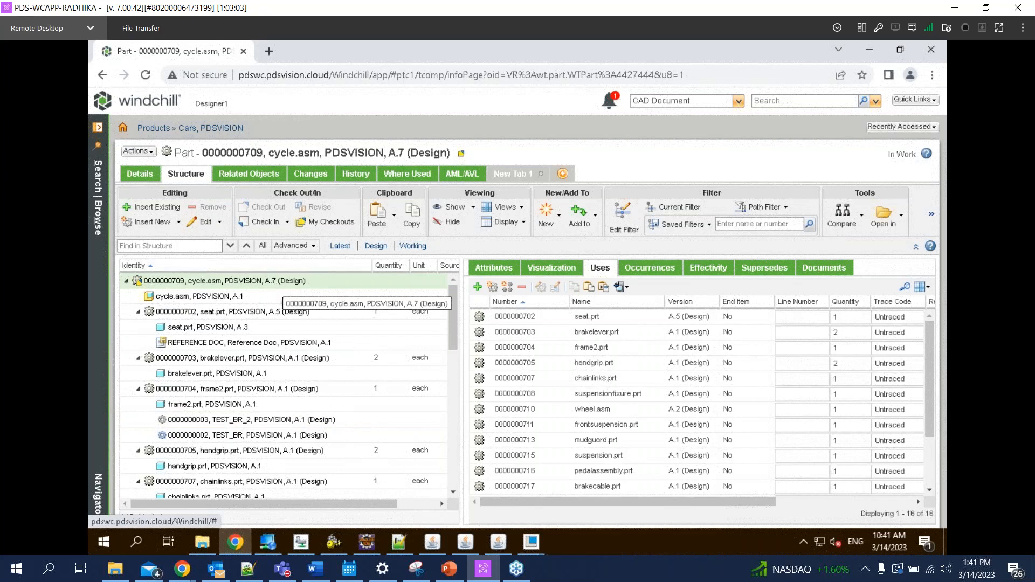
{"action": "left_click", "coordinate": [139, 151]}
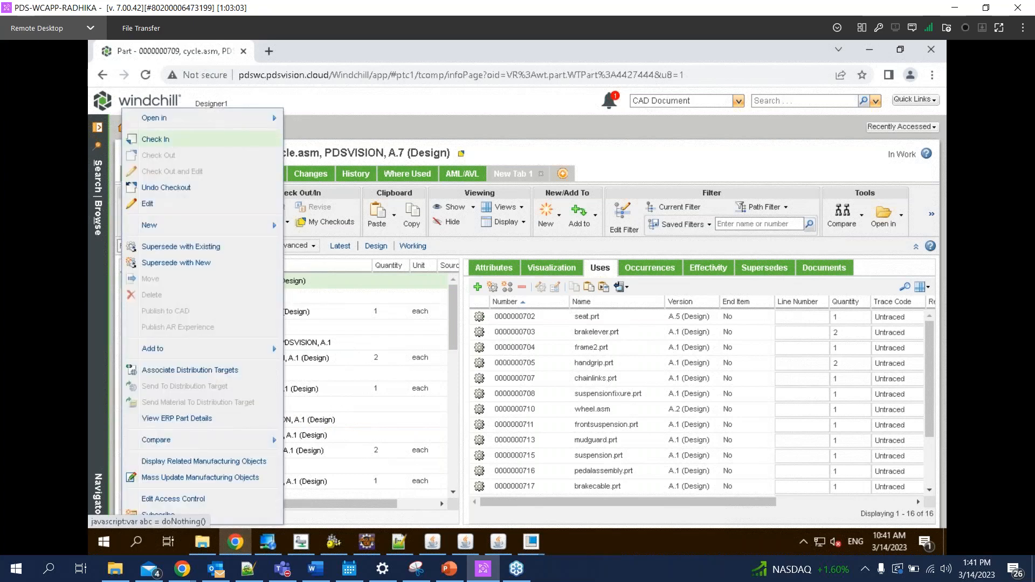
{"action": "left_click", "coordinate": [155, 139]}
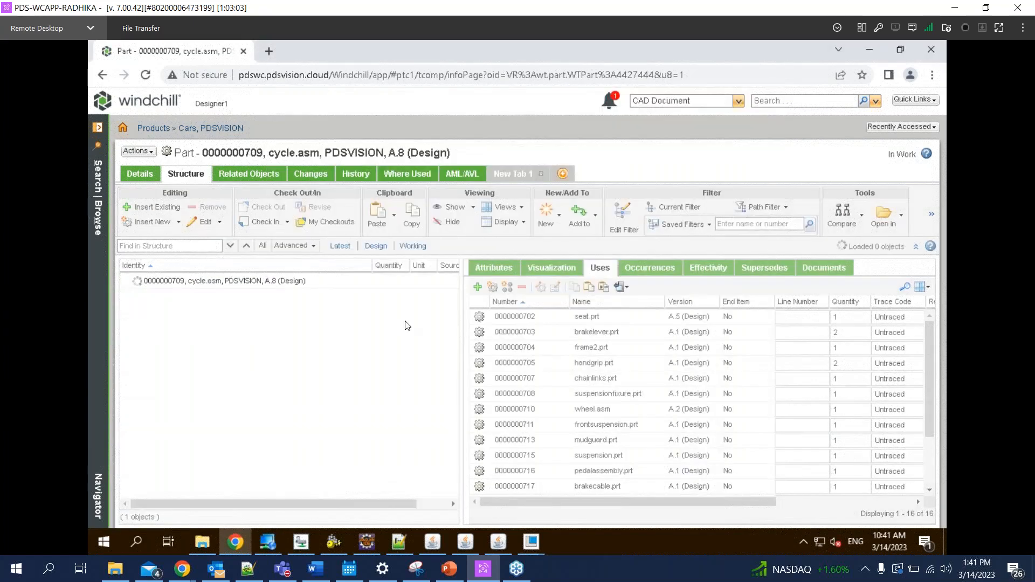
{"action": "scroll", "coordinate": [347, 368], "scroll_direction": "down", "scroll_amount": 5}
{"action": "scroll", "coordinate": [347, 367], "scroll_direction": "up", "scroll_amount": 5}
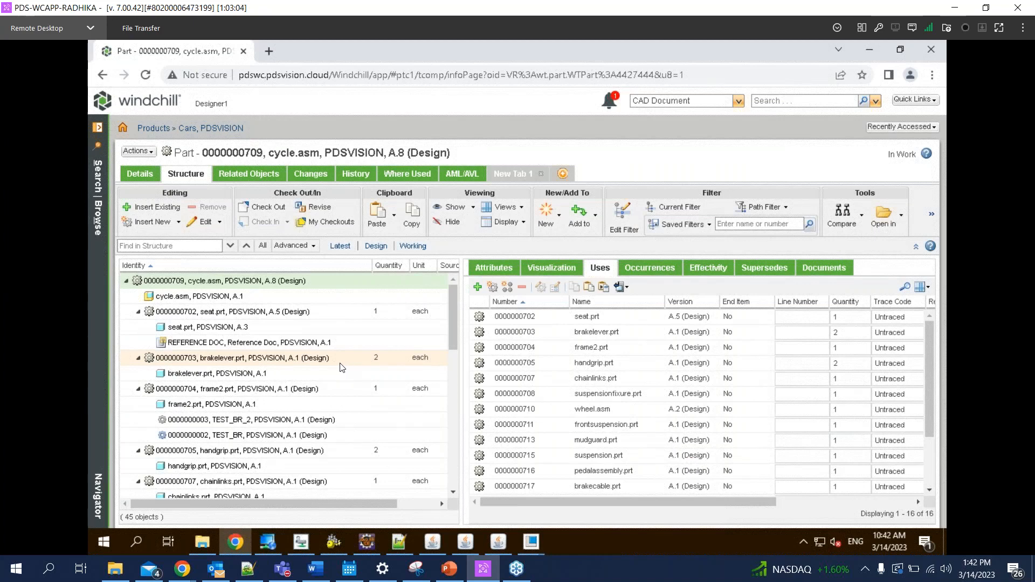
{"action": "left_click", "coordinate": [138, 153]}
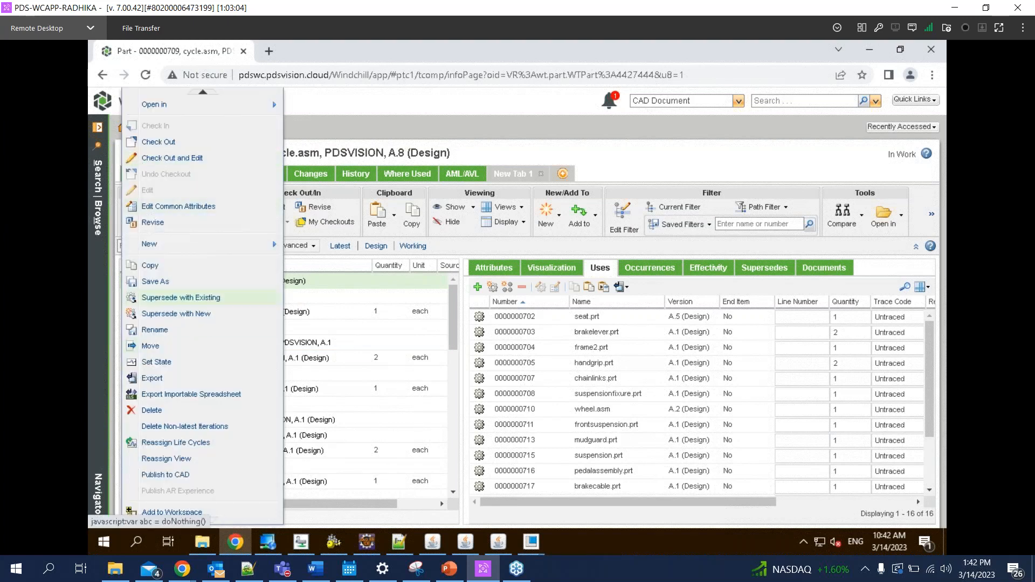
{"action": "mouse_move", "coordinate": [210, 249]}
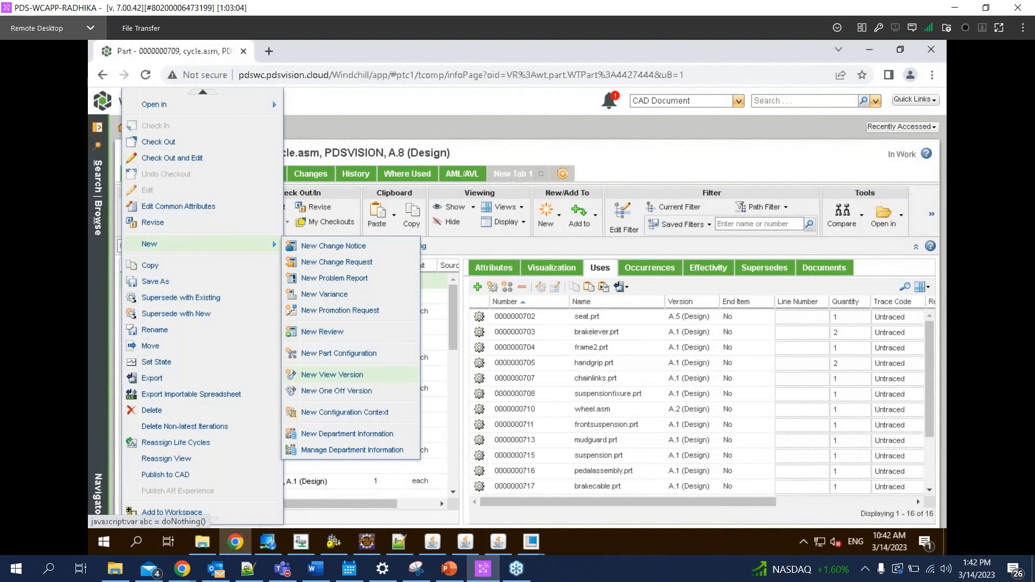
{"action": "left_click", "coordinate": [332, 374]}
{"action": "left_click", "coordinate": [453, 267]}
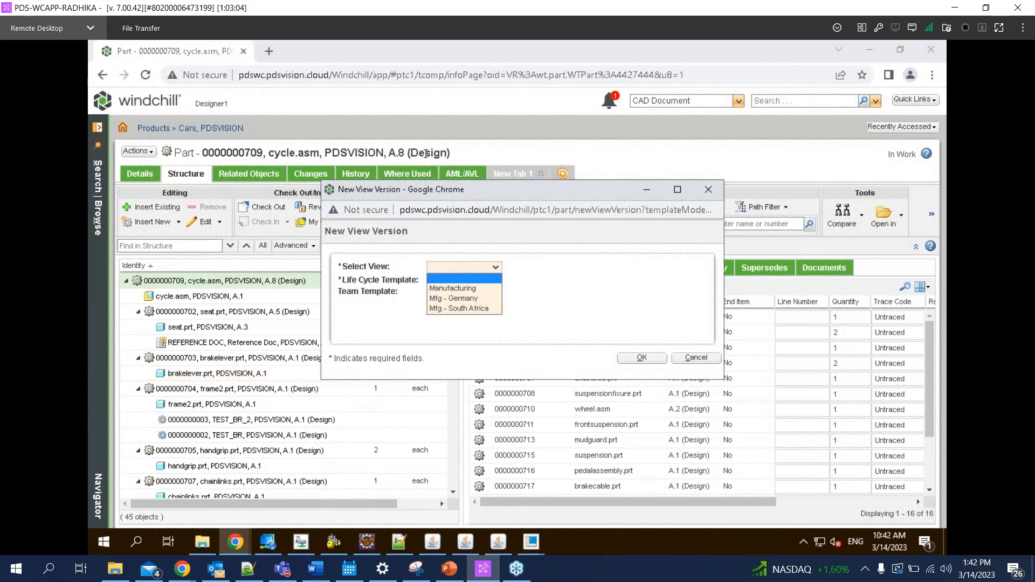
{"action": "left_click", "coordinate": [452, 289]}
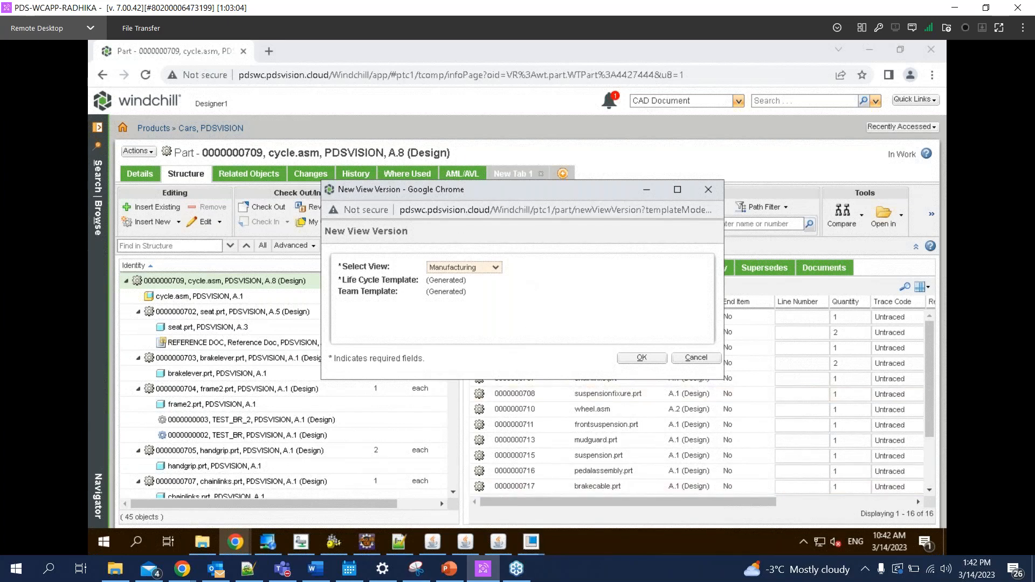
{"action": "left_click", "coordinate": [703, 359]}
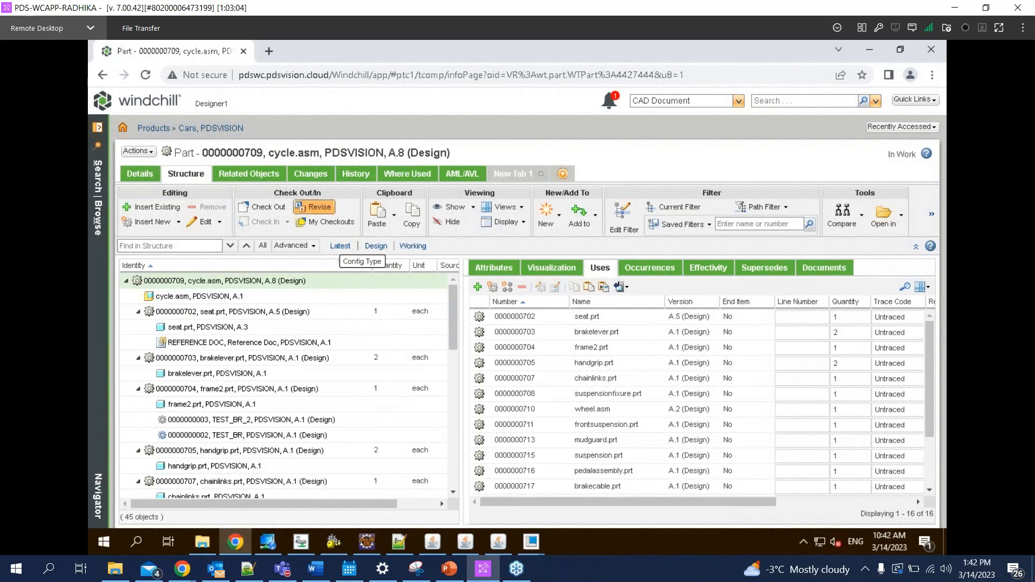
Open cycle.asm in BOM Transformer and widen the design structure's Identity column to show the full part names
{"action": "left_click", "coordinate": [139, 151]}
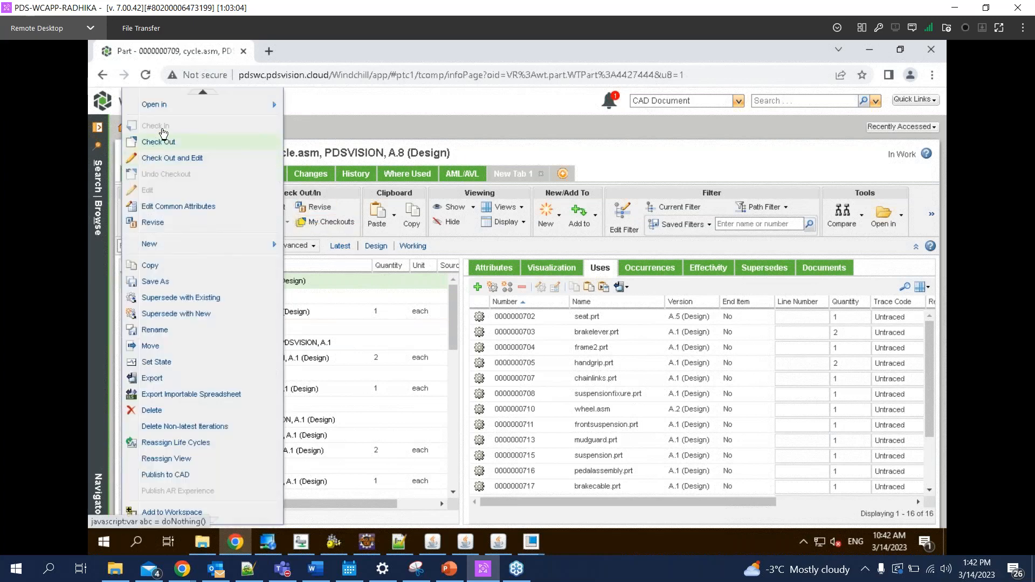
{"action": "mouse_move", "coordinate": [168, 107]}
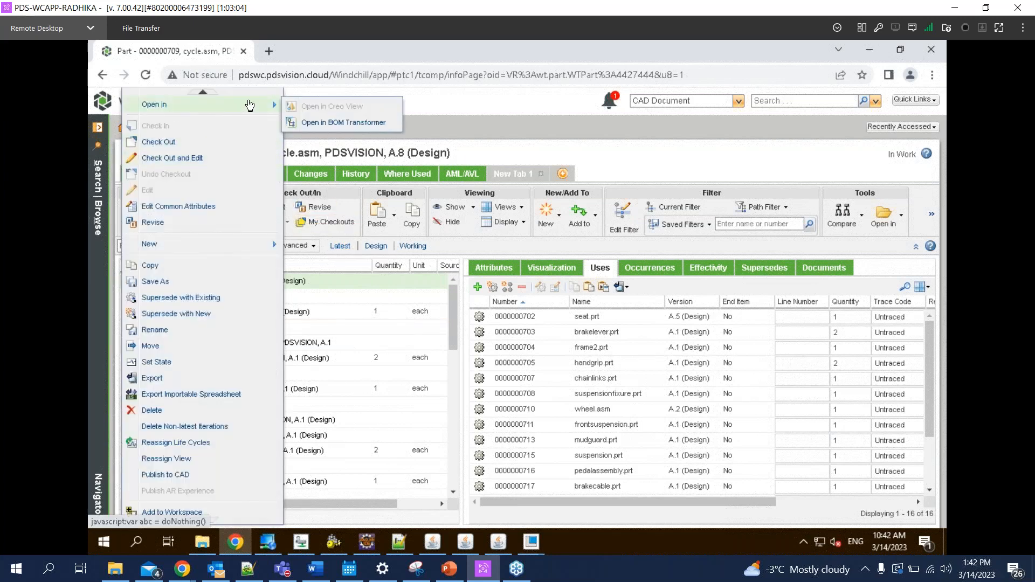
{"action": "left_click", "coordinate": [350, 123]}
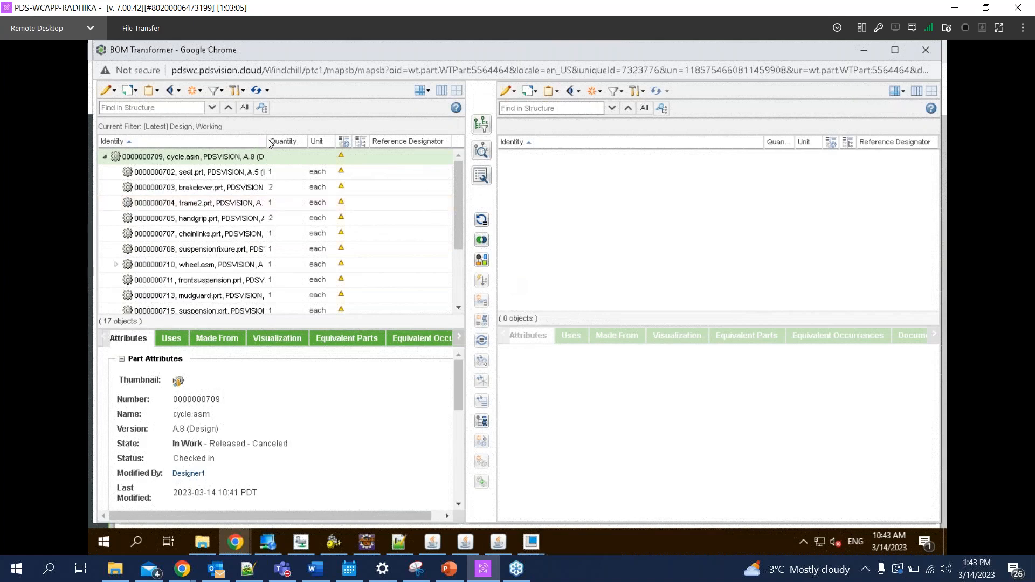
{"action": "left_click_drag", "start_coordinate": [268, 141], "coordinate": [323, 142]}
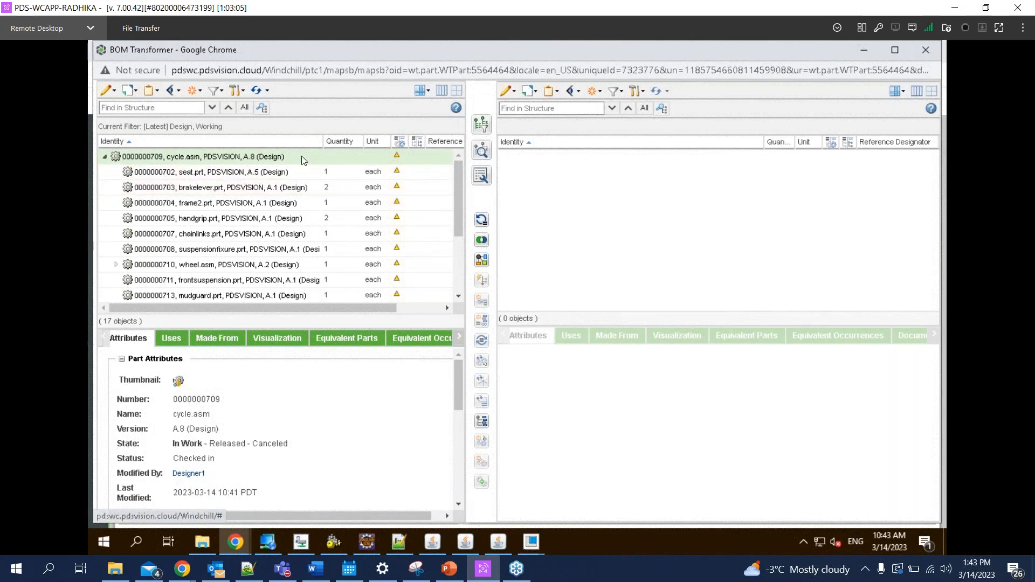
Create a new downstream branch of cycle.asm in the Manufacturing view with the child structure option Duplicate with propagating
{"action": "right_click", "coordinate": [302, 160]}
{"action": "key", "text": "Escape"}
{"action": "right_click", "coordinate": [309, 157]}
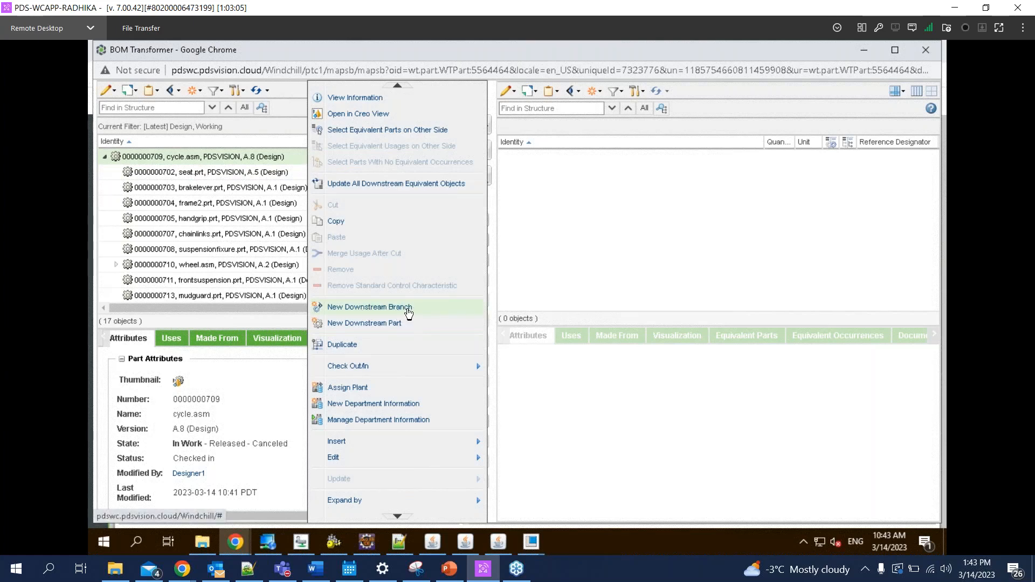
{"action": "left_click", "coordinate": [371, 307]}
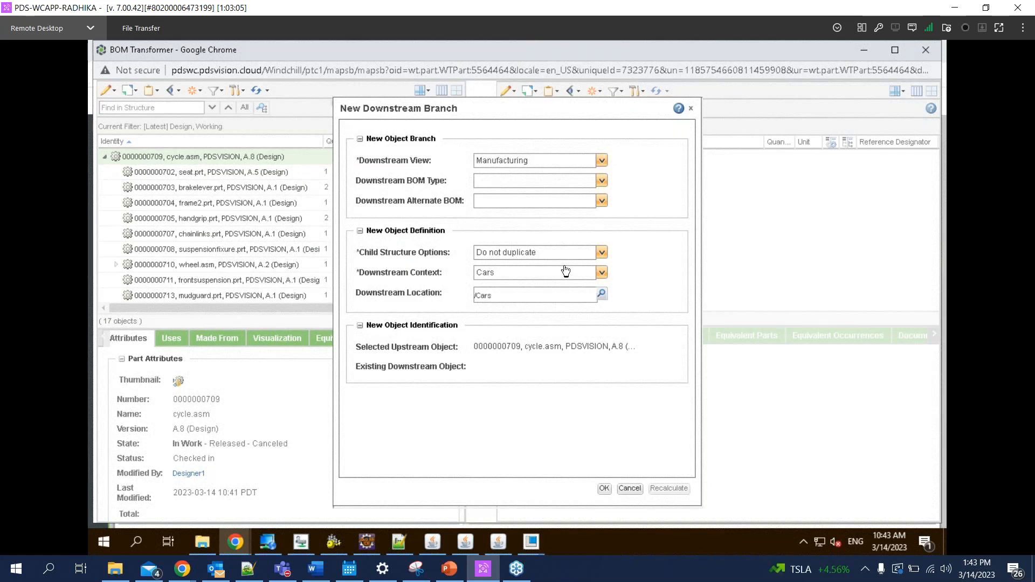
{"action": "left_click", "coordinate": [601, 253]}
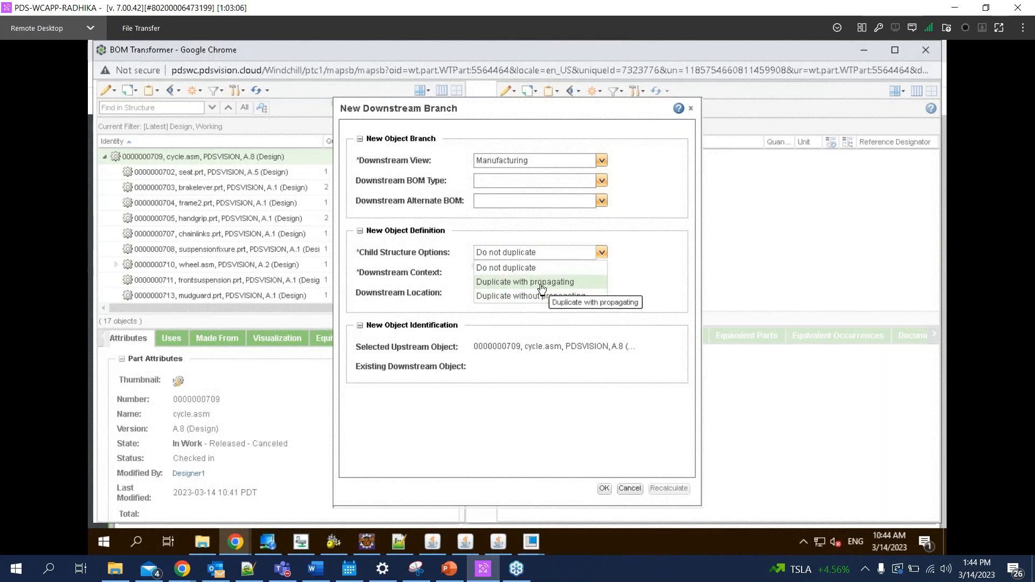
{"action": "left_click", "coordinate": [521, 284]}
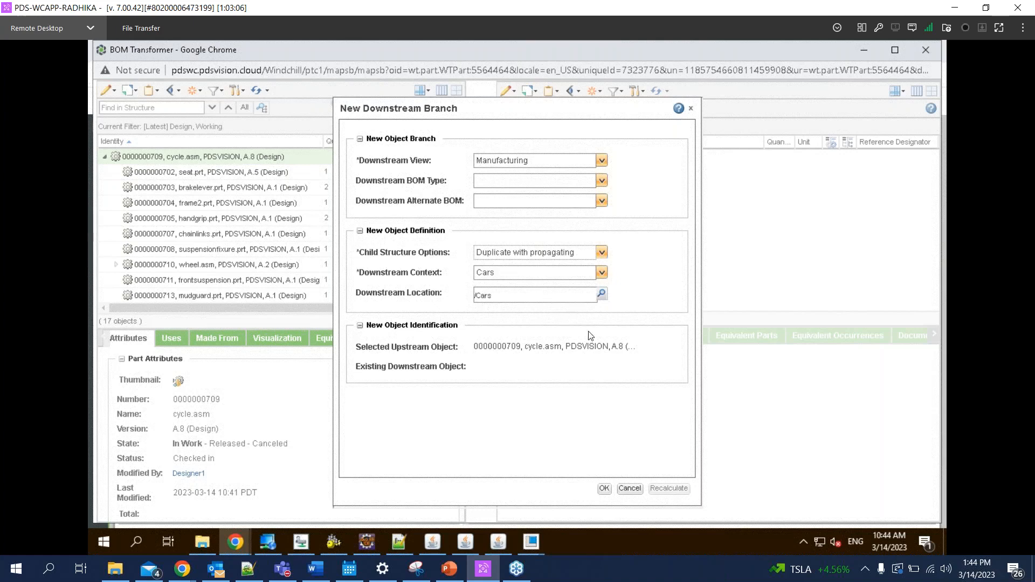
{"action": "left_click", "coordinate": [605, 488]}
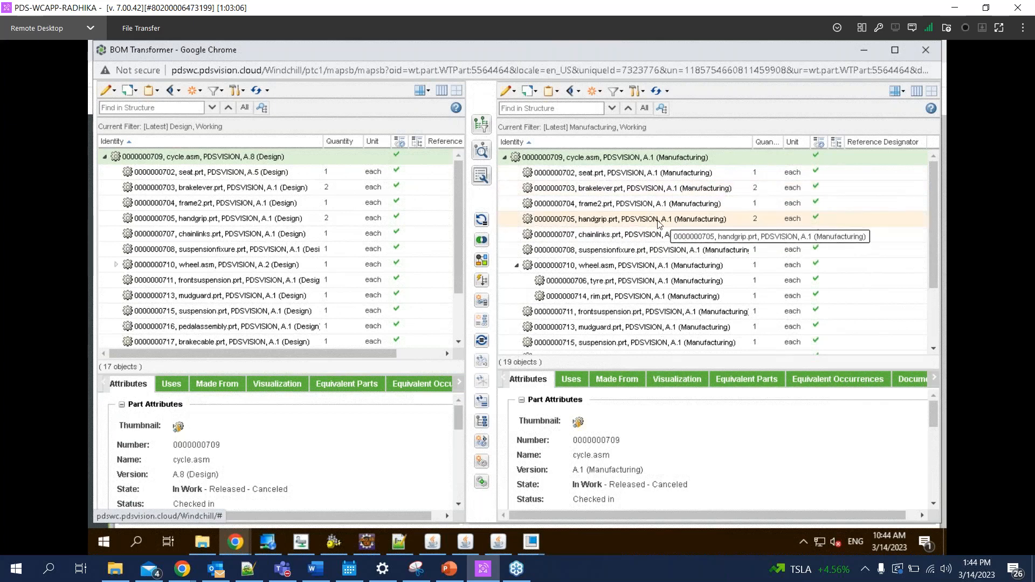
Start Insert Made From for seat.prt in the manufacturing structure and dismiss the search criteria message
{"action": "left_click", "coordinate": [619, 176]}
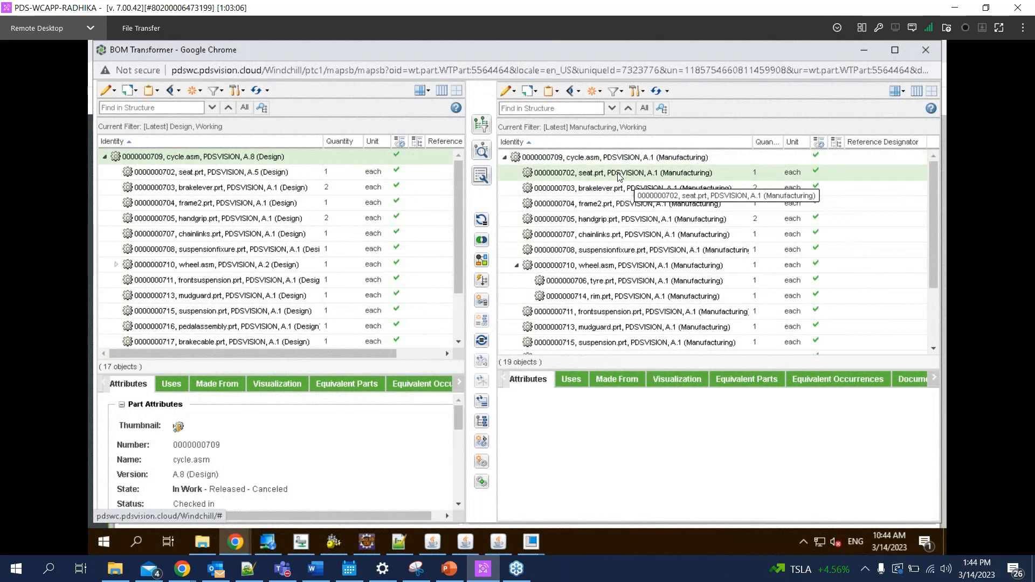
{"action": "left_click", "coordinate": [510, 91]}
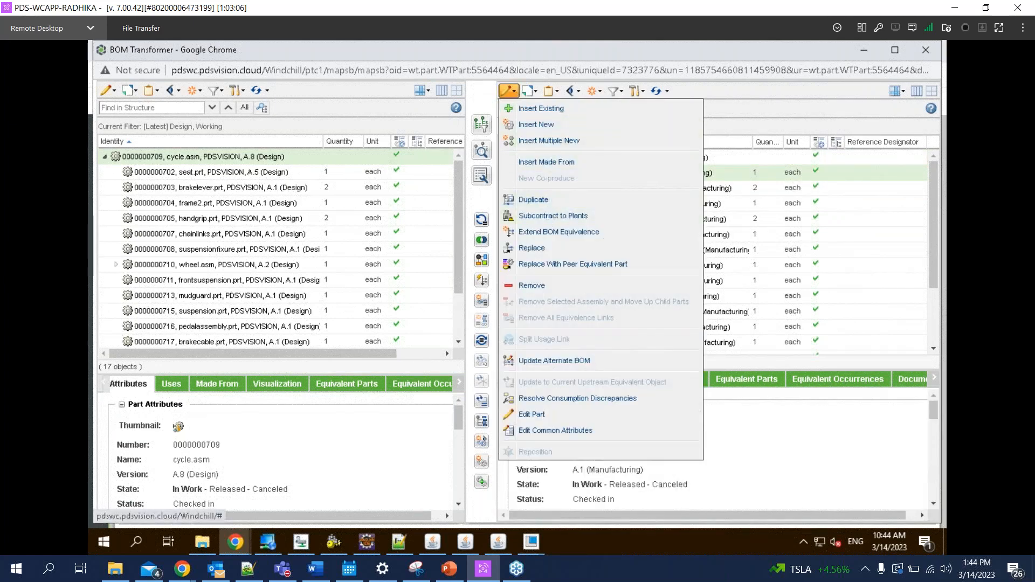
{"action": "left_click", "coordinate": [560, 167]}
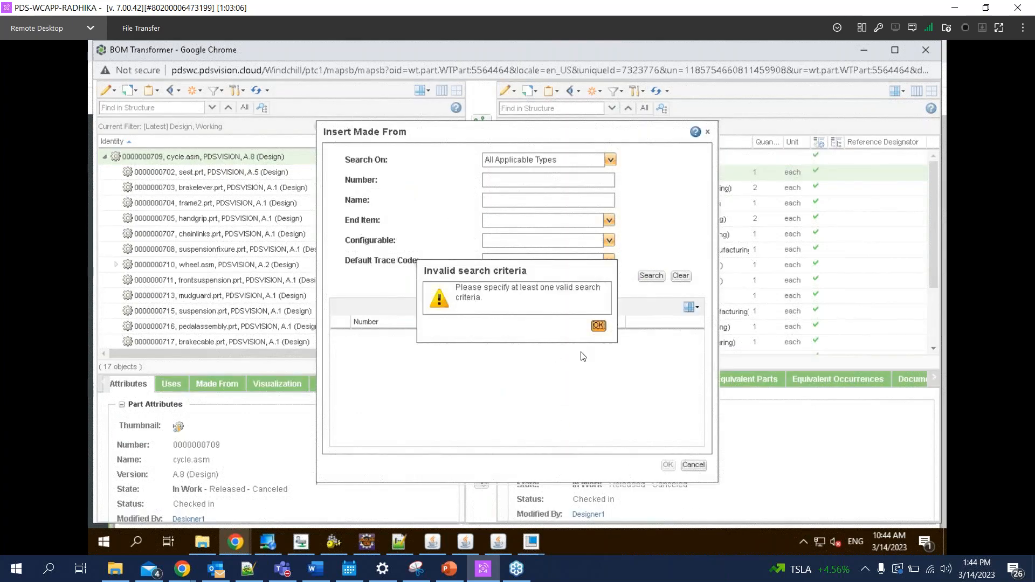
{"action": "left_click", "coordinate": [598, 326]}
Search the made-from candidates by number 0* and clear the number criterion again
{"action": "left_click", "coordinate": [504, 180]}
{"action": "type", "text": "0"}
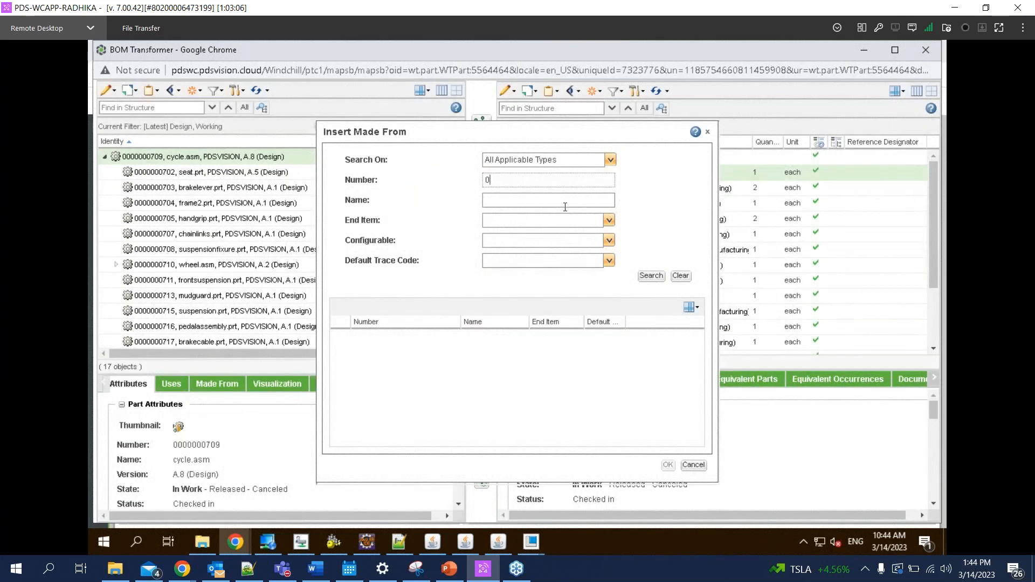
{"action": "type", "text": "*"}
{"action": "key", "text": "Return"}
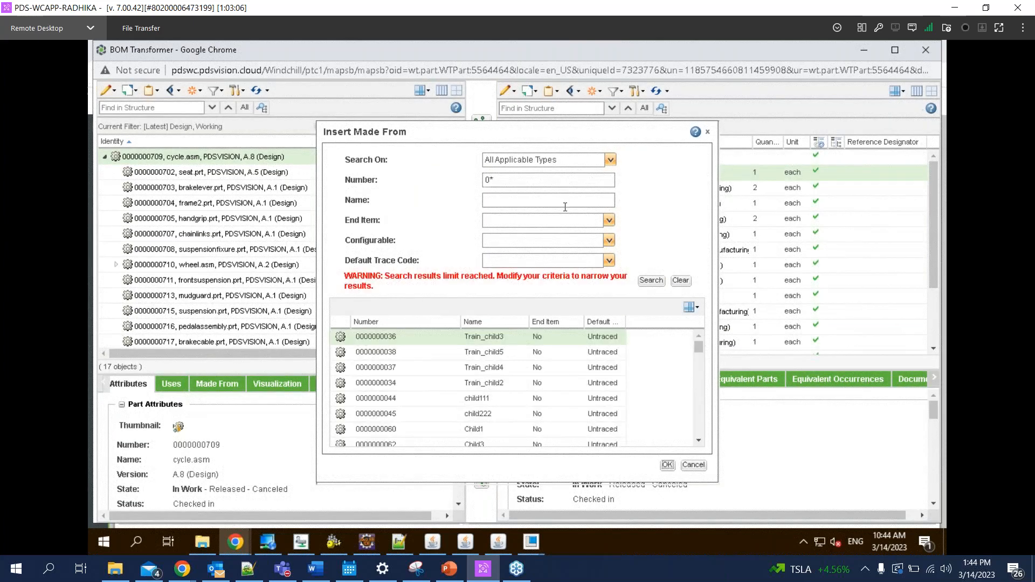
{"action": "left_click_drag", "start_coordinate": [493, 179], "coordinate": [450, 169]}
{"action": "key", "text": "BackSpace"}
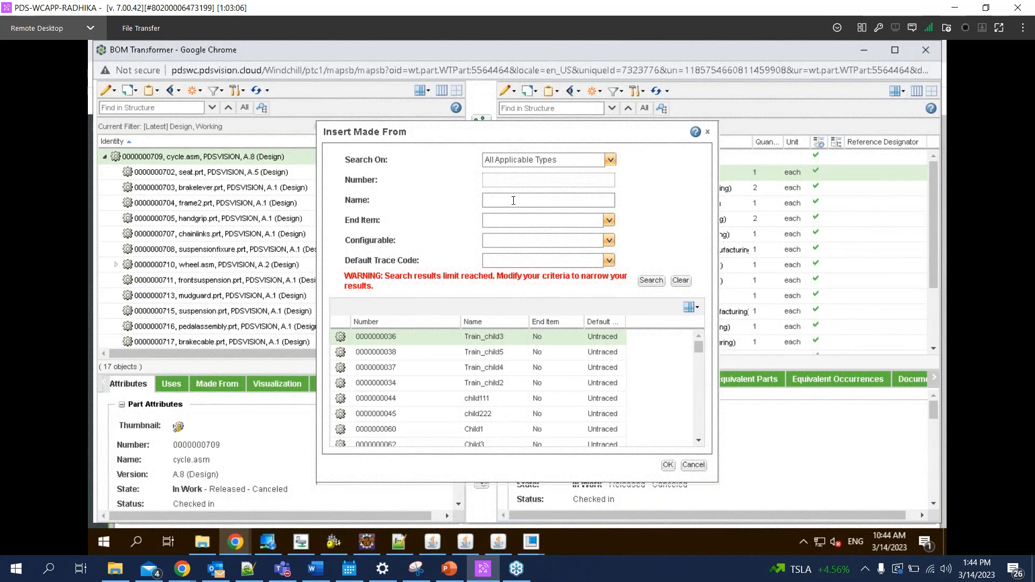
{"action": "left_click", "coordinate": [513, 200]}
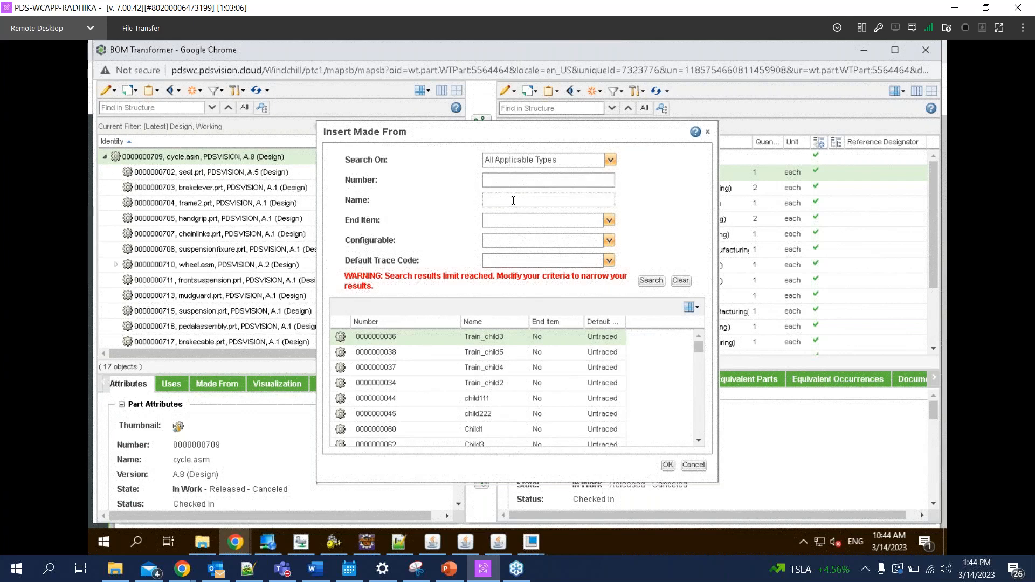
{"action": "type", "text": "*raw*4"}
{"action": "key", "text": "BackSpace"}
{"action": "key", "text": "Return"}
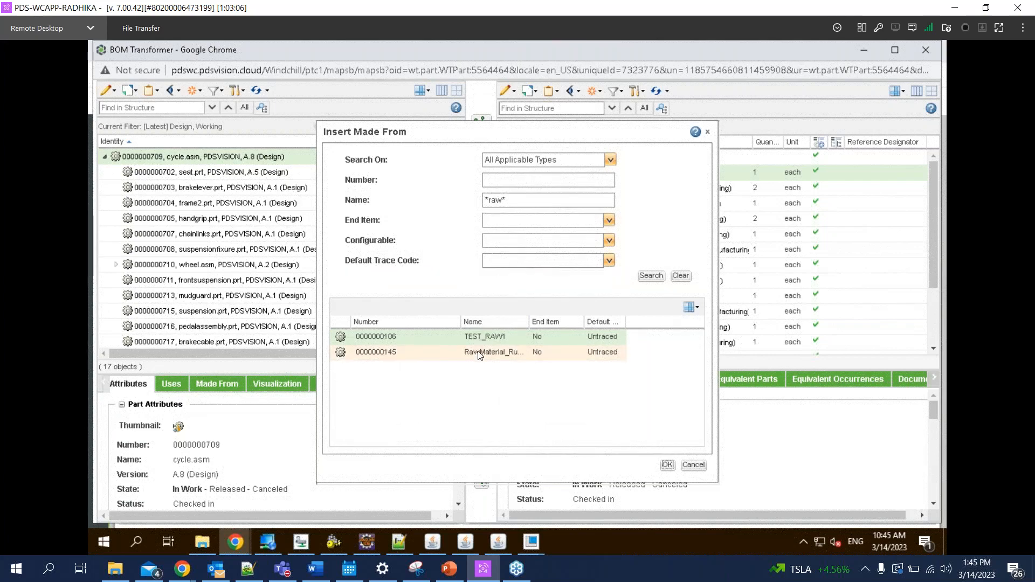
{"action": "left_click", "coordinate": [668, 463]}
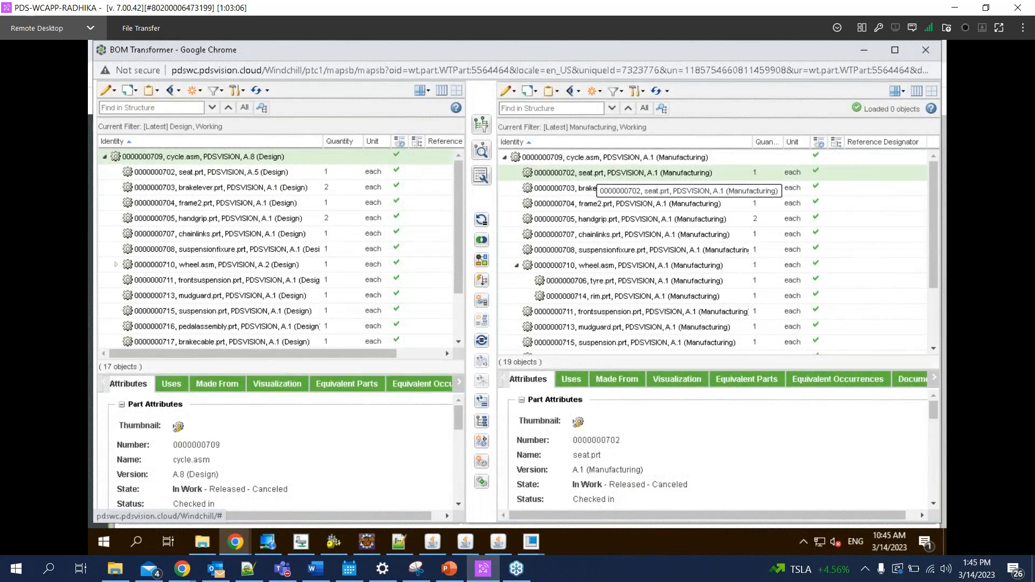
Show the Made From related information in the manufacturing structure and select the first RawMaterial_Rubber entry under seat.prt
{"action": "left_click", "coordinate": [577, 93]}
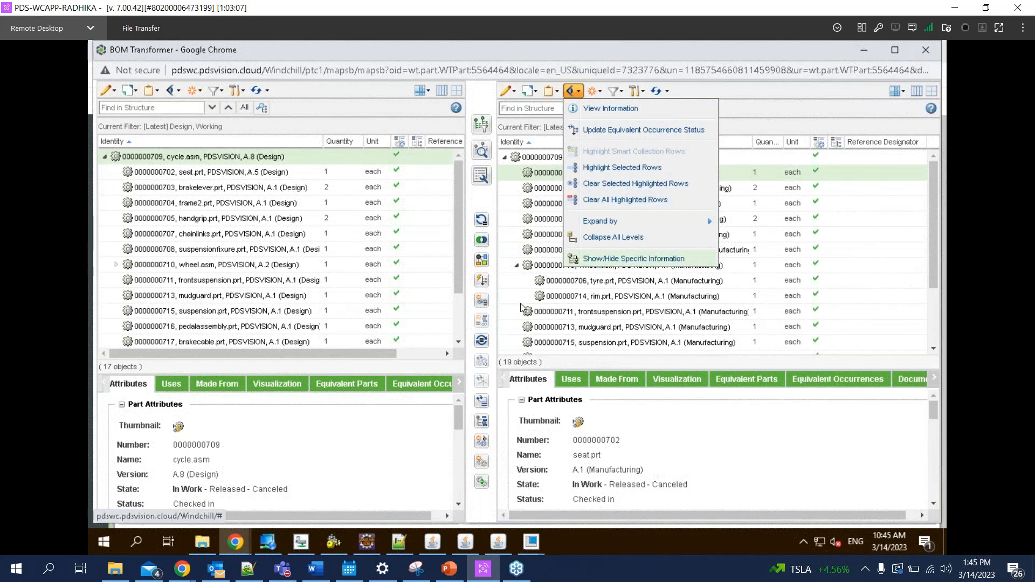
{"action": "left_click", "coordinate": [625, 259]}
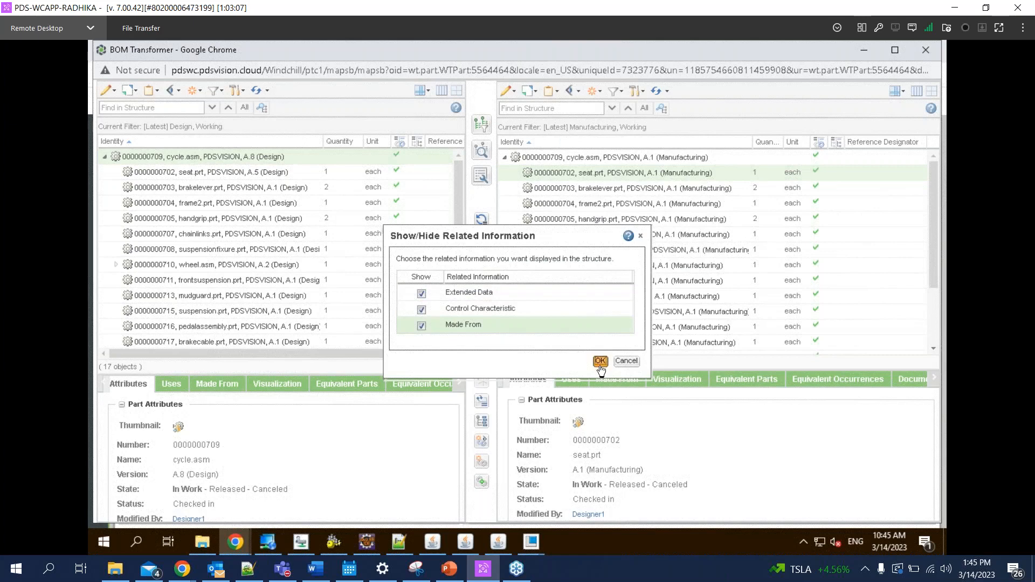
{"action": "left_click", "coordinate": [600, 361]}
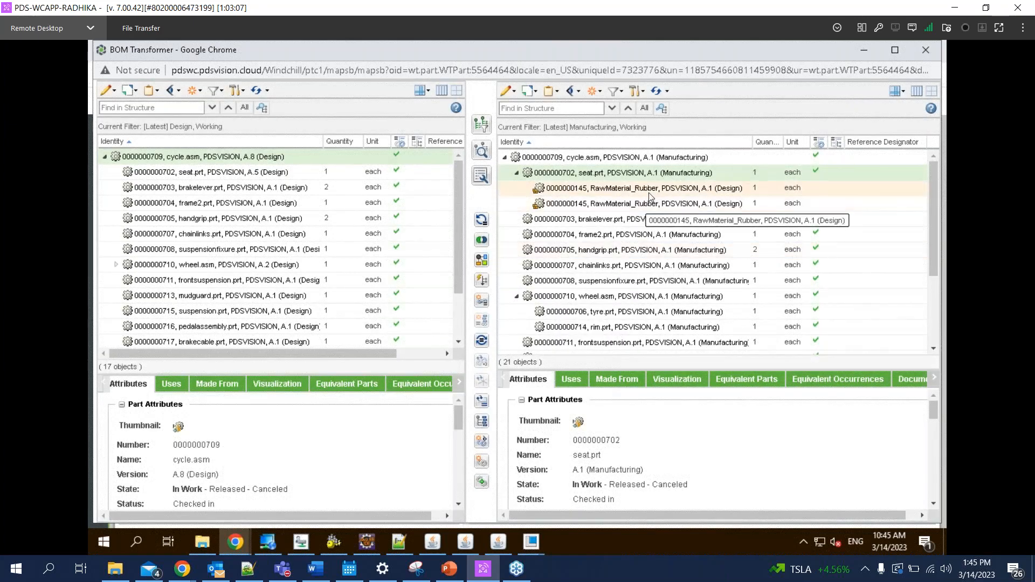
{"action": "left_click", "coordinate": [633, 190]}
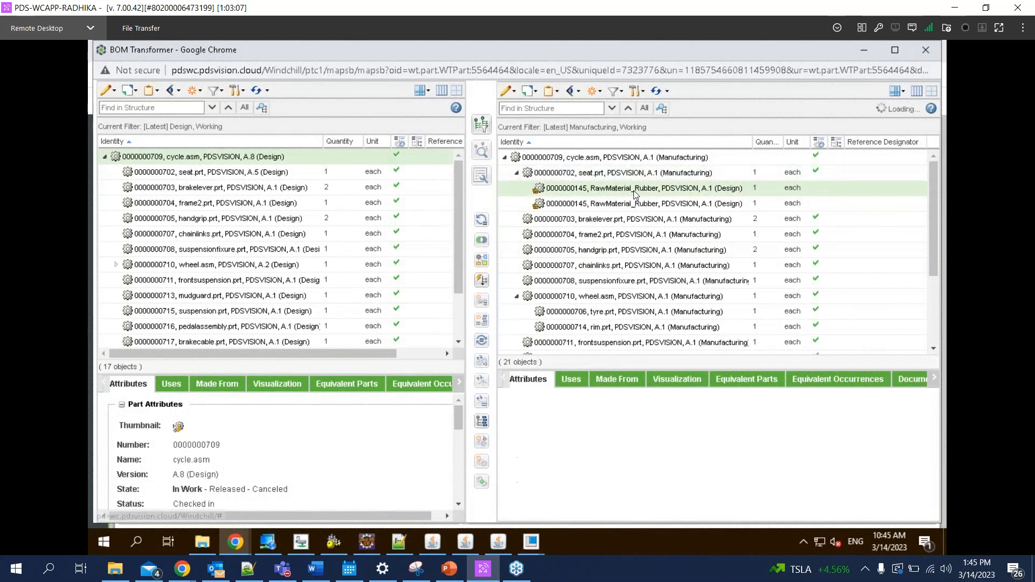
Remove the first of the two RawMaterial_Rubber entries under seat.prt in the manufacturing structure
{"action": "right_click", "coordinate": [633, 190]}
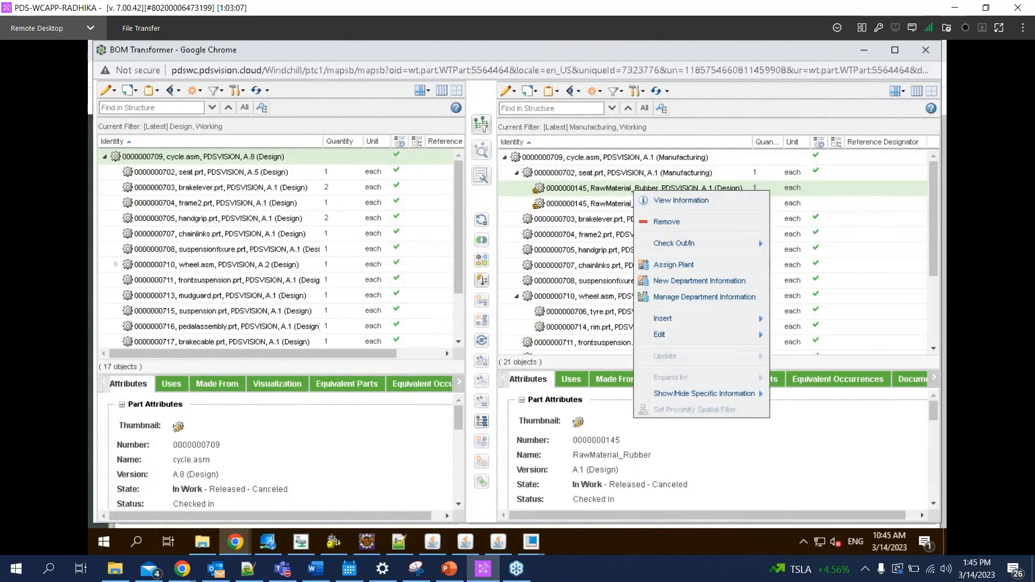
{"action": "left_click", "coordinate": [666, 222]}
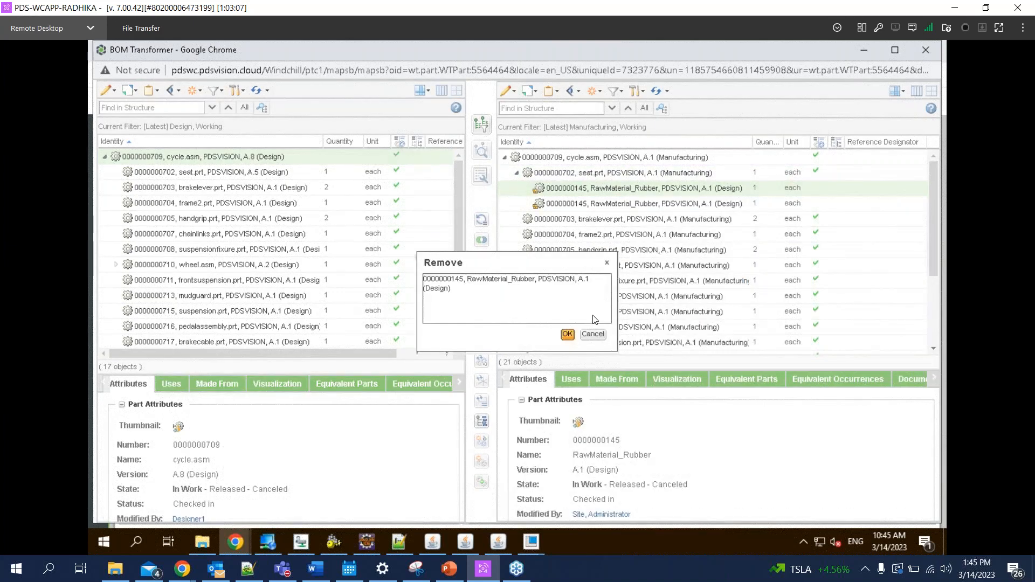
{"action": "key", "text": "Return"}
{"action": "left_click", "coordinate": [599, 176]}
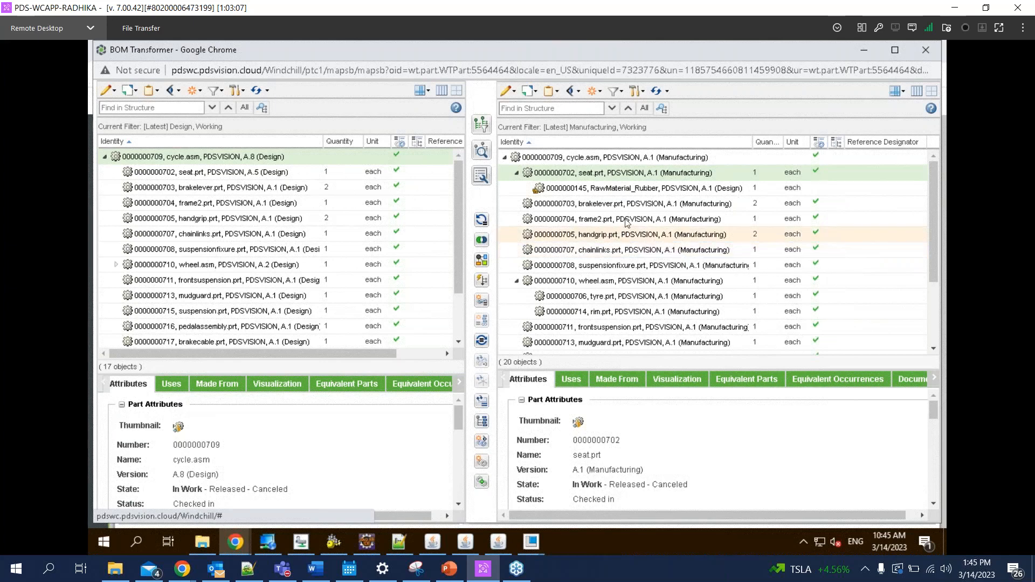
Expand wheel.asm in the design structure and compare its contents with the manufacturing structure of cycle.asm
{"action": "left_click", "coordinate": [632, 158]}
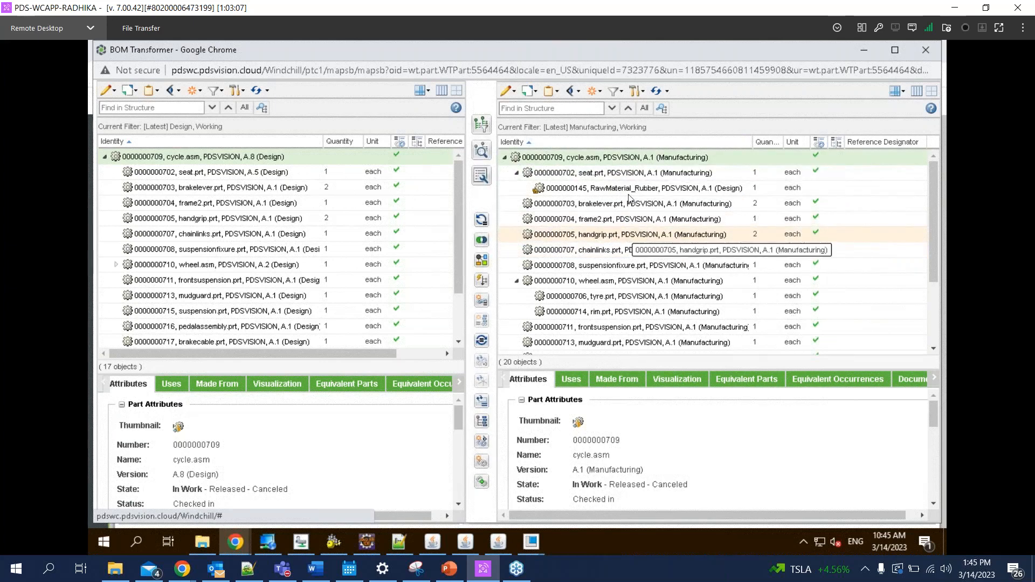
{"action": "left_click", "coordinate": [116, 264]}
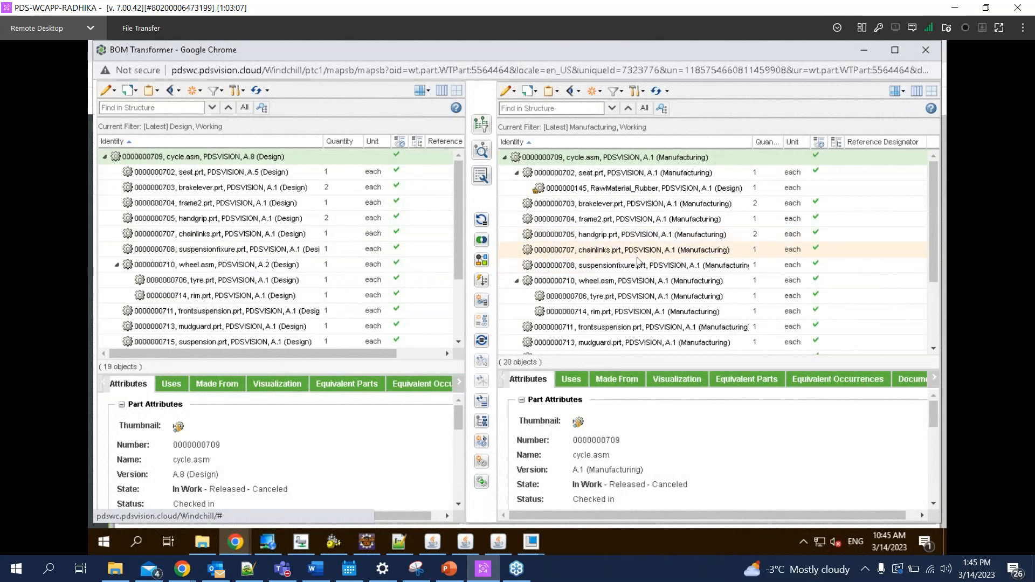
{"action": "scroll", "coordinate": [638, 259], "scroll_direction": "down", "scroll_amount": 2}
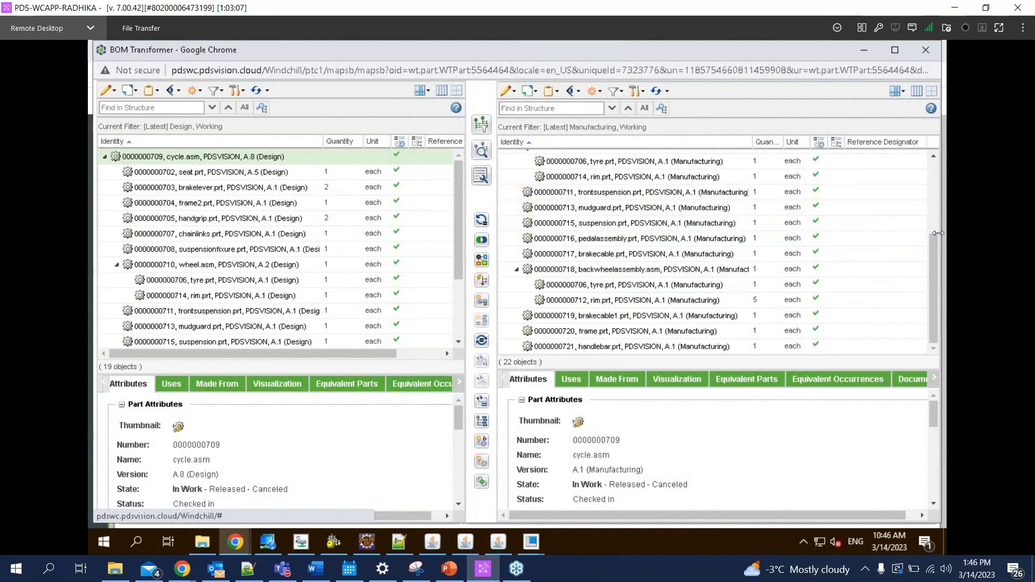
{"action": "left_click_drag", "start_coordinate": [931, 236], "coordinate": [931, 155]}
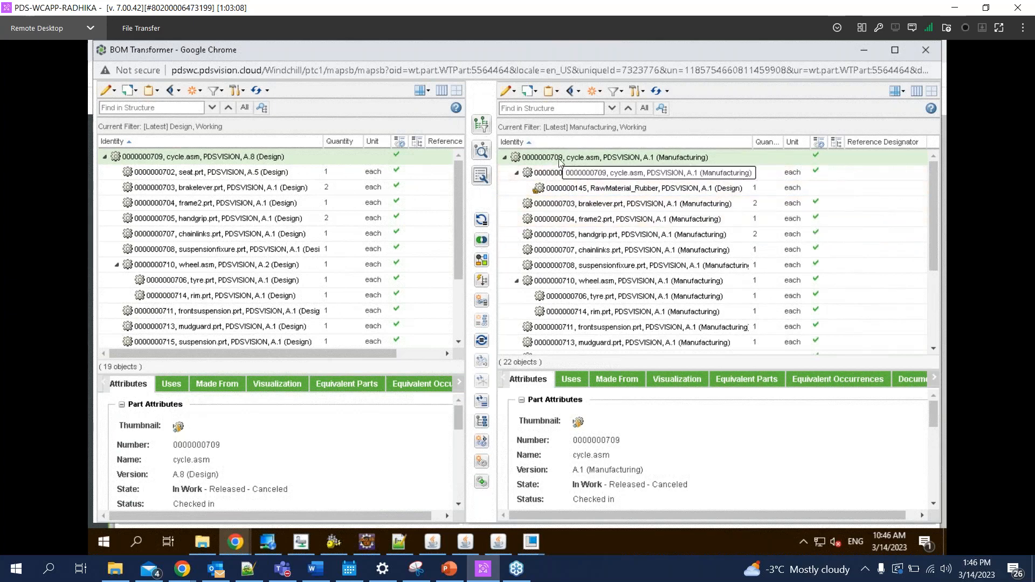
Start inserting a new part under cycle.asm in the manufacturing structure
{"action": "right_click", "coordinate": [713, 158]}
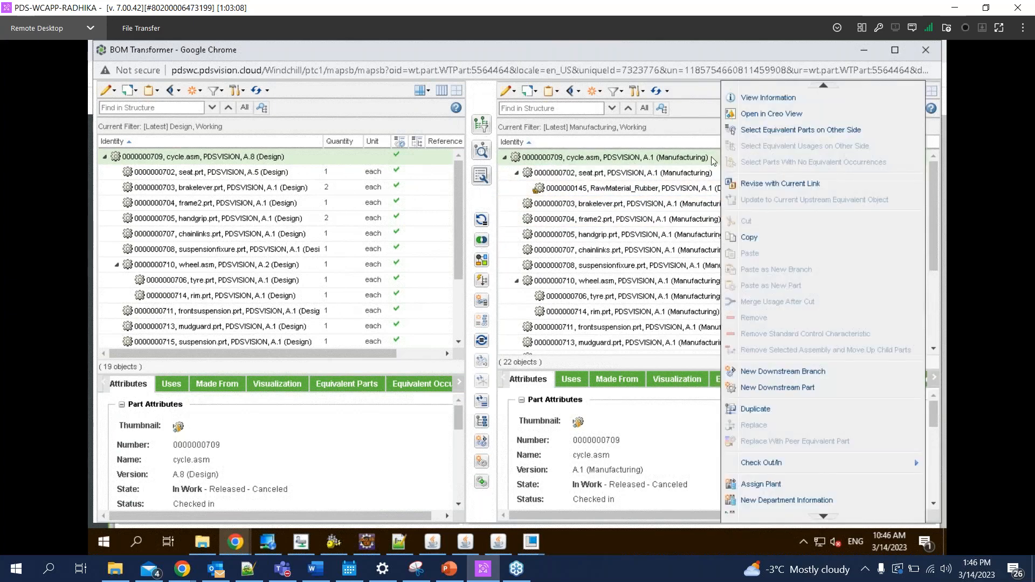
{"action": "right_click", "coordinate": [711, 158]}
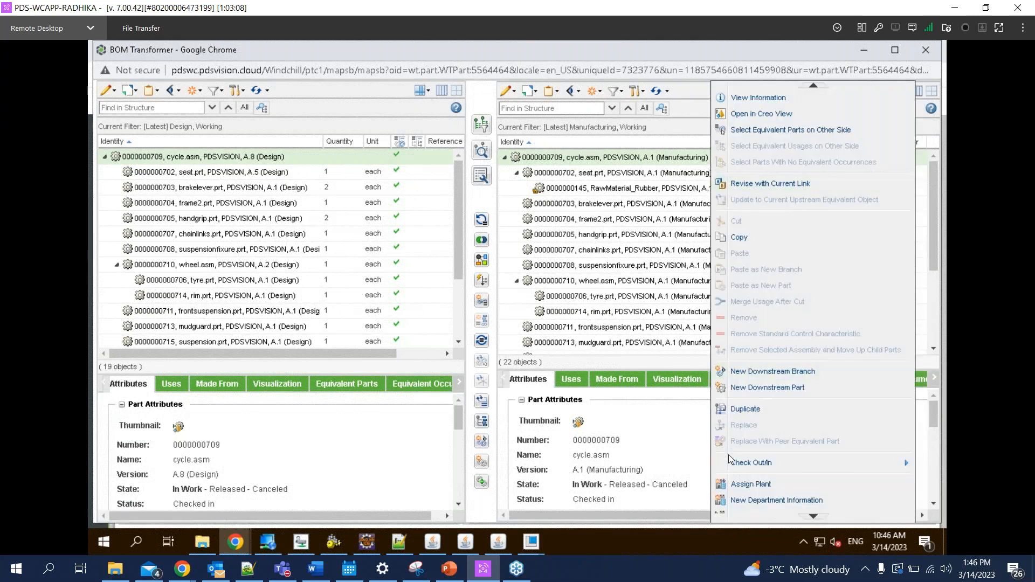
{"action": "mouse_move", "coordinate": [733, 463]}
{"action": "scroll", "coordinate": [776, 515], "scroll_direction": "down", "scroll_amount": 5}
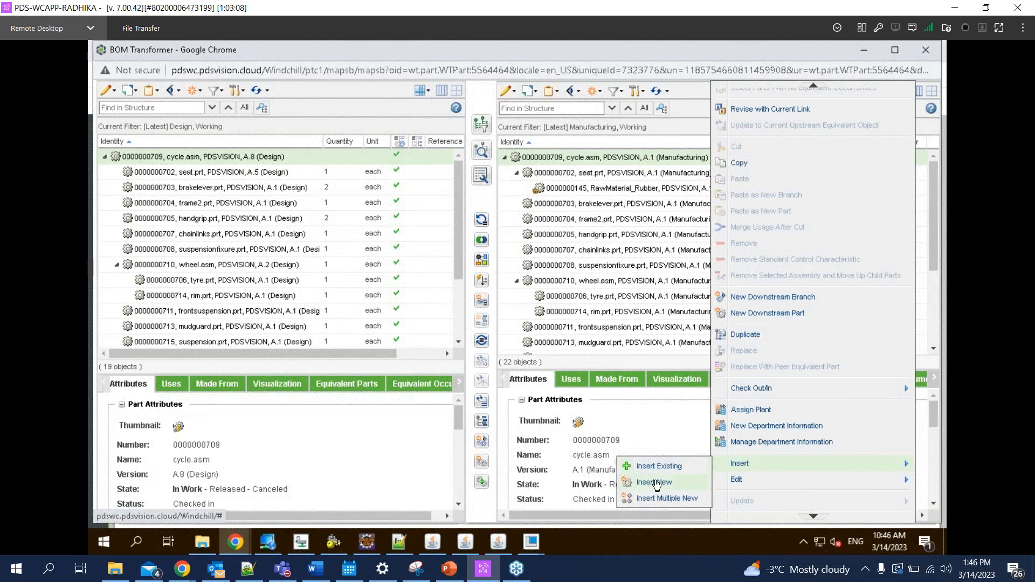
{"action": "left_click", "coordinate": [535, 381]}
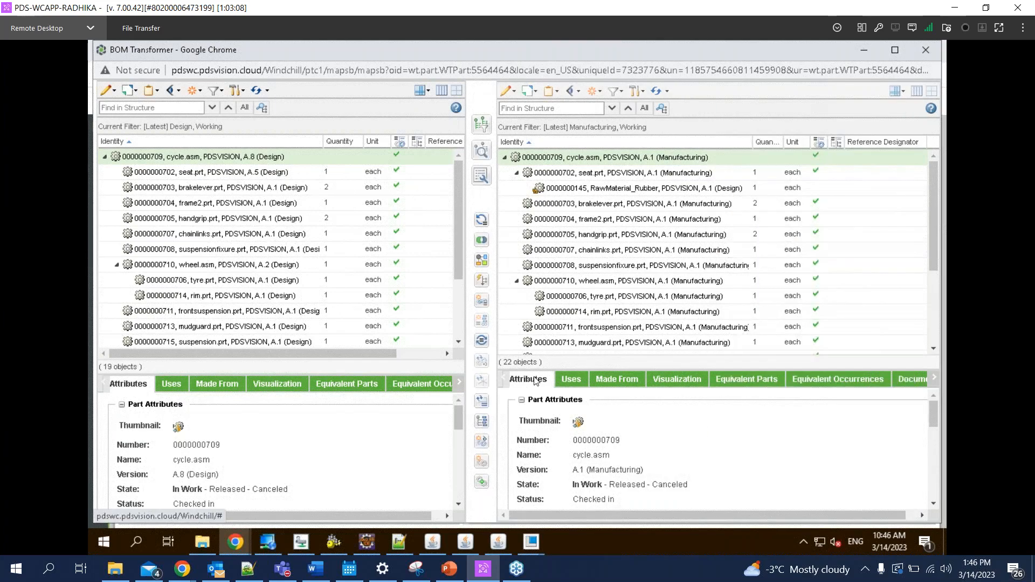
{"action": "left_click", "coordinate": [462, 218]}
{"action": "left_click", "coordinate": [448, 278]}
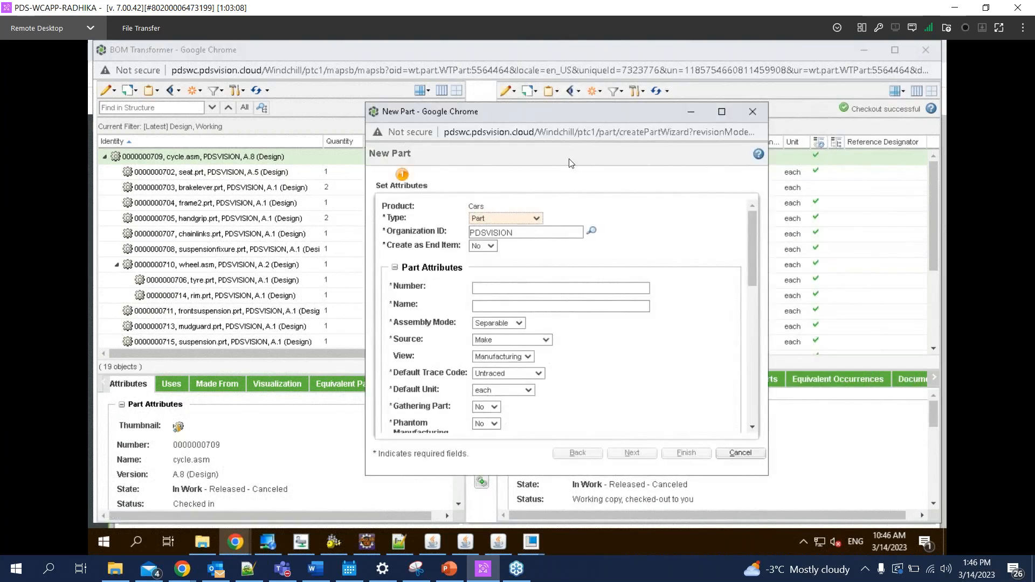
{"action": "left_click_drag", "start_coordinate": [569, 102], "coordinate": [575, 52]}
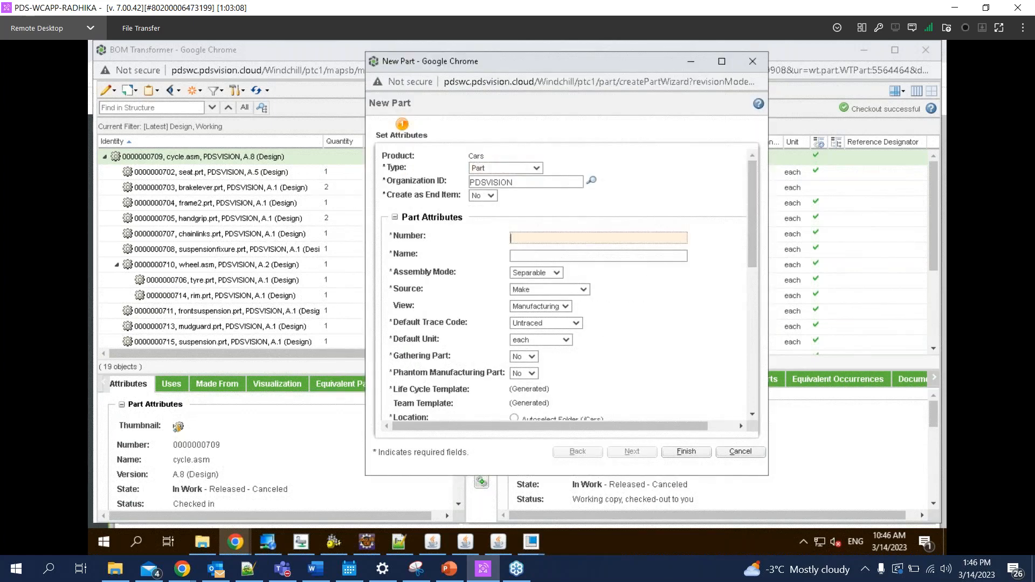
Enter PhantomAssembly as both the number and the name of the new part
{"action": "type", "text": "PhantomAssembly"}
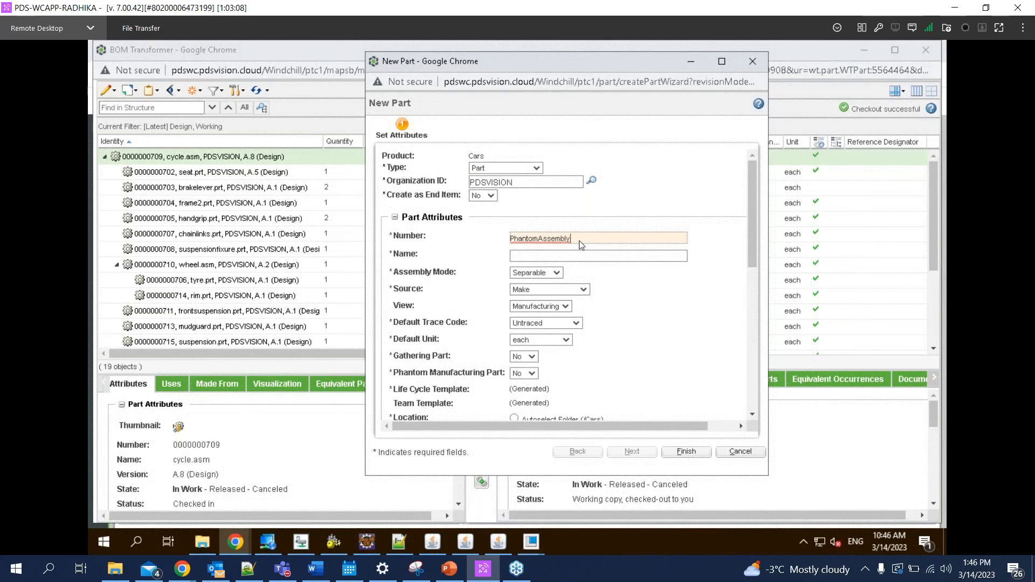
{"action": "double_click", "coordinate": [579, 241]}
{"action": "key", "text": "ctrl+c"}
{"action": "left_click", "coordinate": [542, 257]}
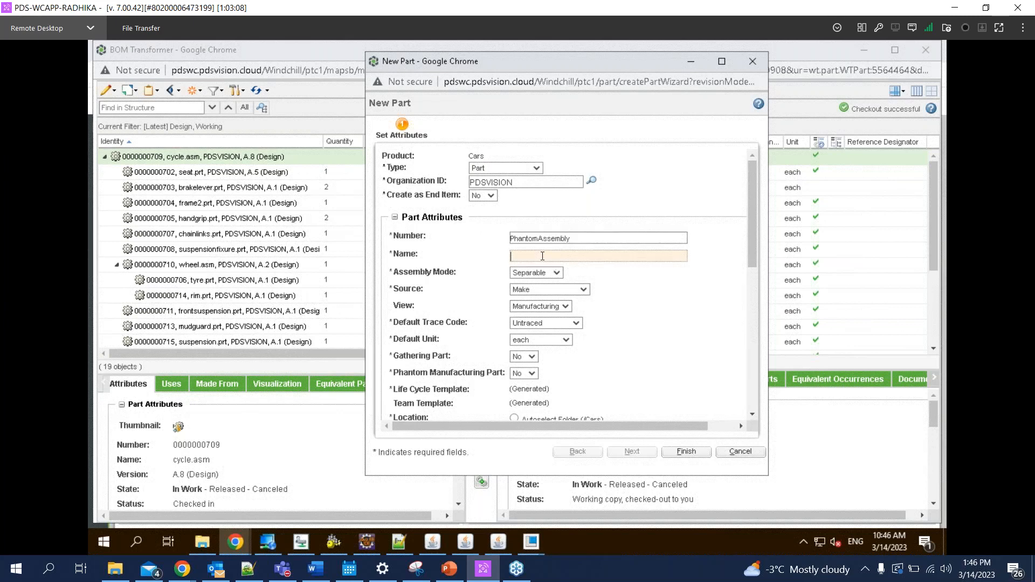
{"action": "key", "text": "ctrl+v"}
Set Phantom Manufacturing Part to Yes and finish creating the new part
{"action": "left_click", "coordinate": [755, 239]}
{"action": "left_click_drag", "start_coordinate": [755, 241], "coordinate": [752, 285]}
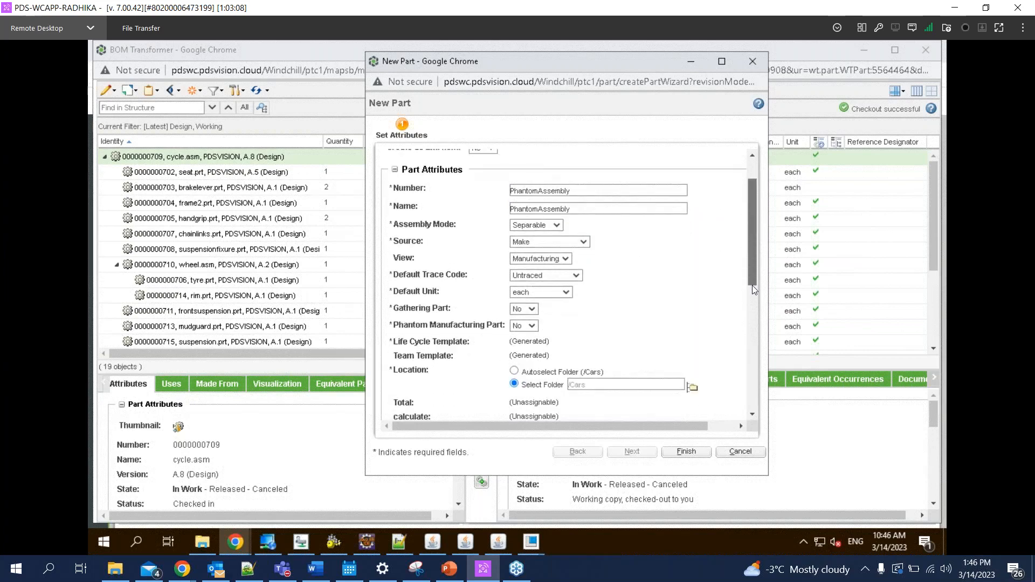
{"action": "left_click", "coordinate": [525, 251]}
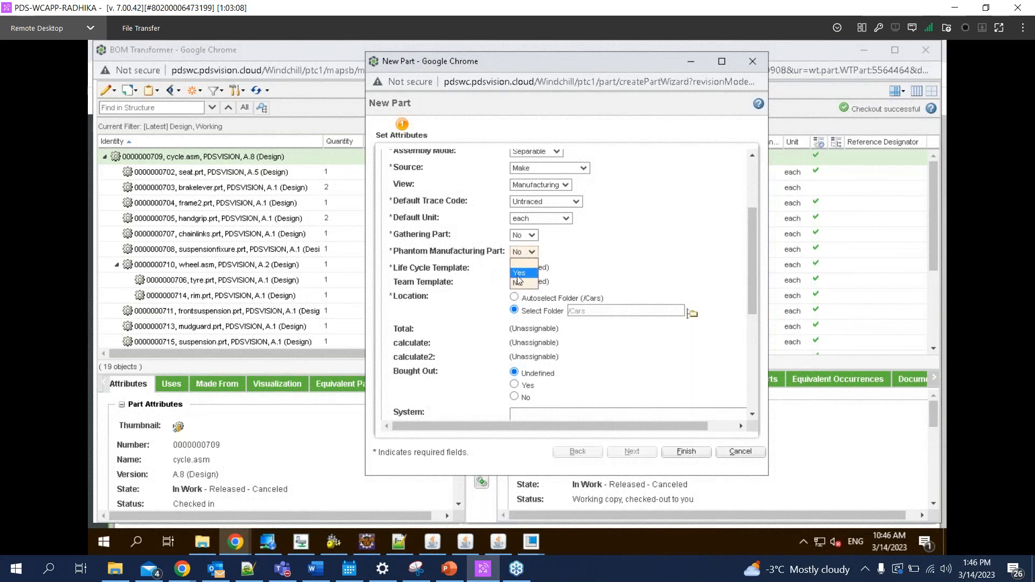
{"action": "left_click", "coordinate": [517, 274]}
{"action": "scroll", "coordinate": [669, 361], "scroll_direction": "down", "scroll_amount": 5}
{"action": "left_click", "coordinate": [688, 451]}
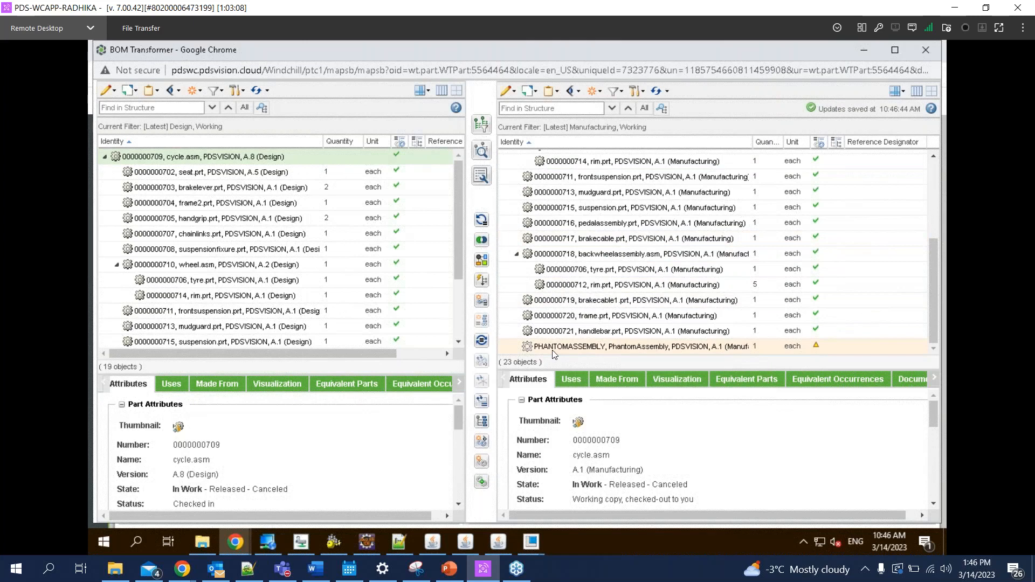
Move frame.prt and handlebar.prt under PhantomAssembly in the manufacturing structure
{"action": "left_click", "coordinate": [553, 353]}
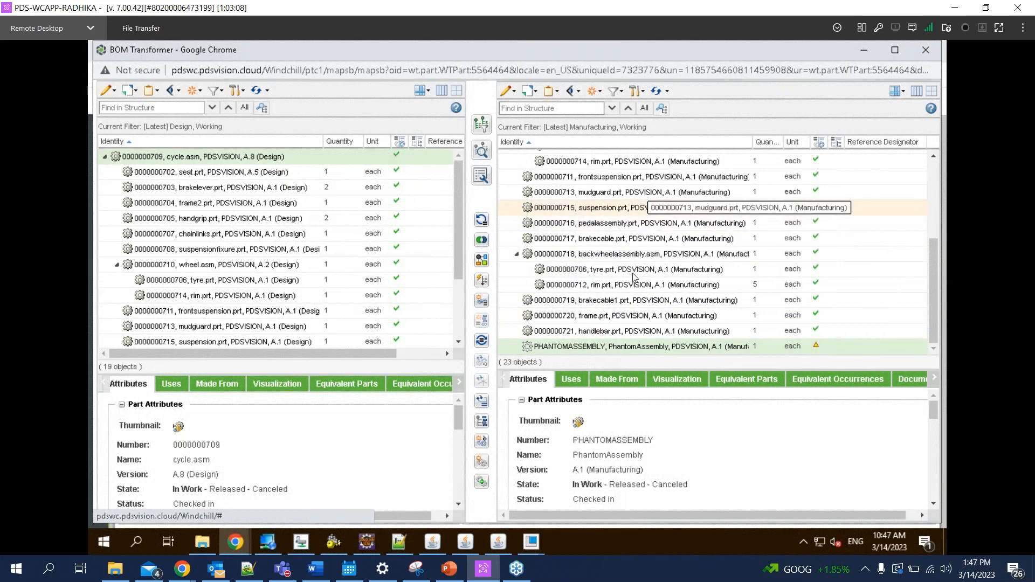
{"action": "left_click", "coordinate": [589, 331]}
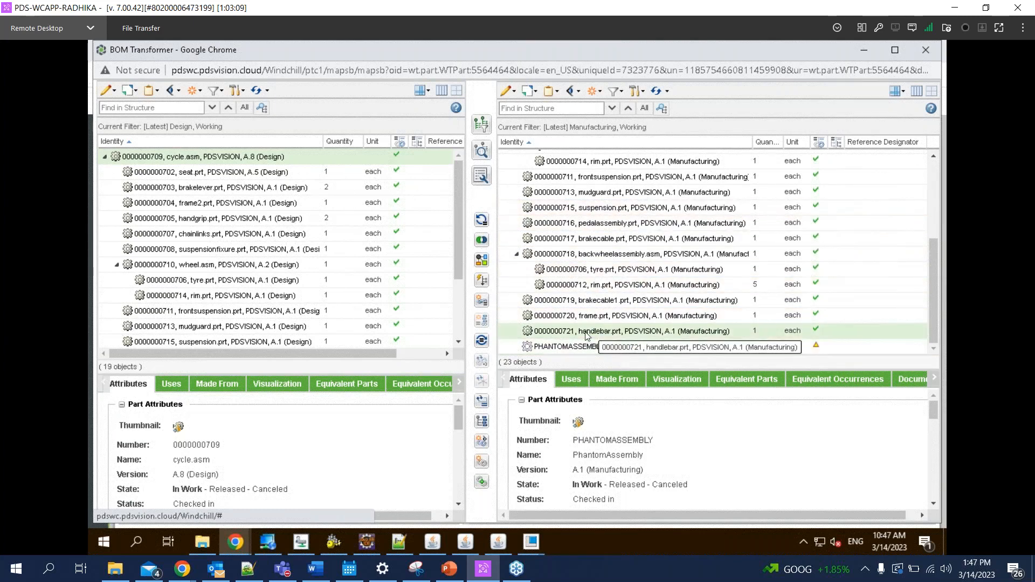
{"action": "left_click", "coordinate": [585, 317], "text": "ctrl"}
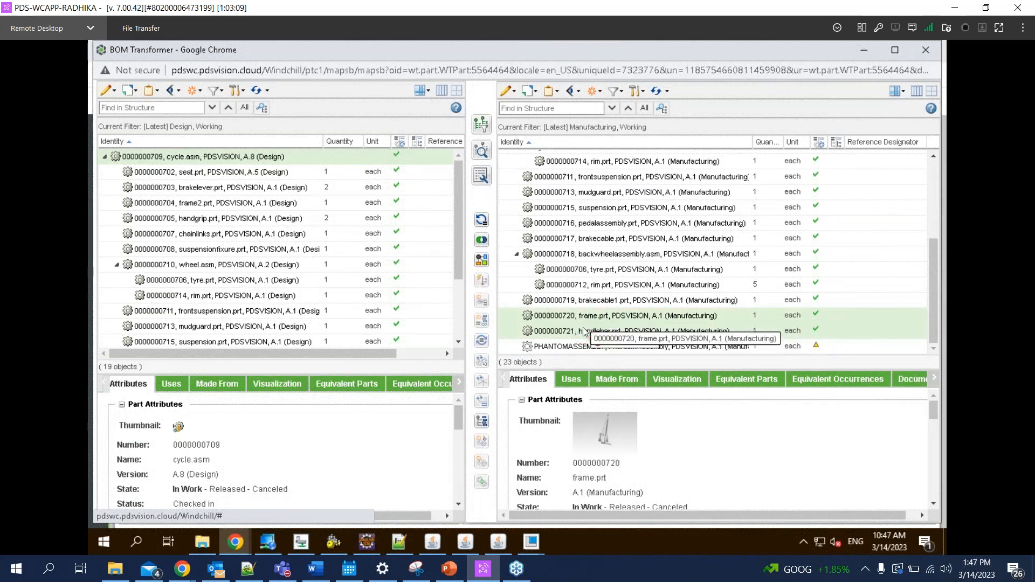
{"action": "left_click_drag", "start_coordinate": [583, 331], "coordinate": [562, 347]}
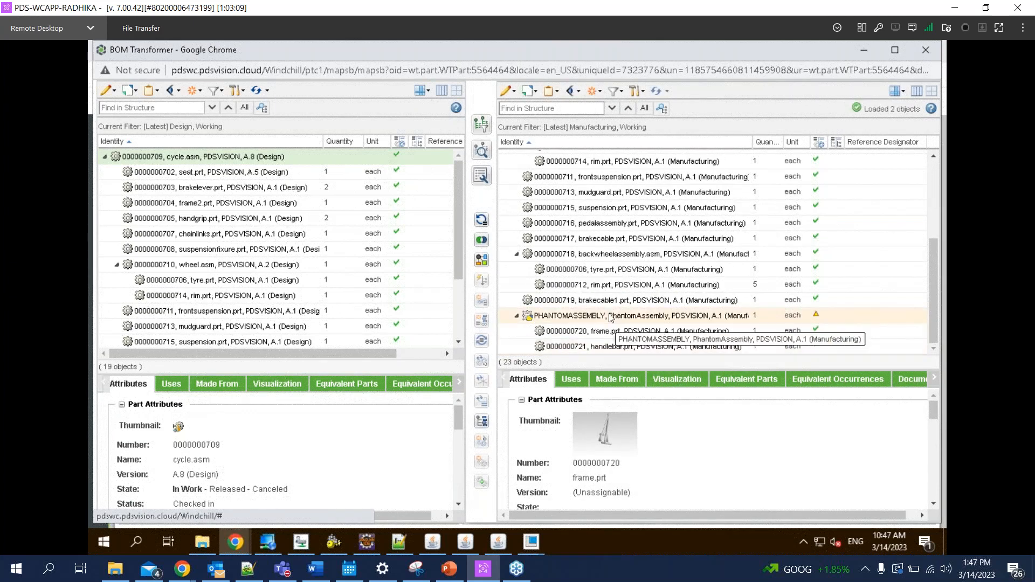
{"action": "left_click", "coordinate": [612, 318]}
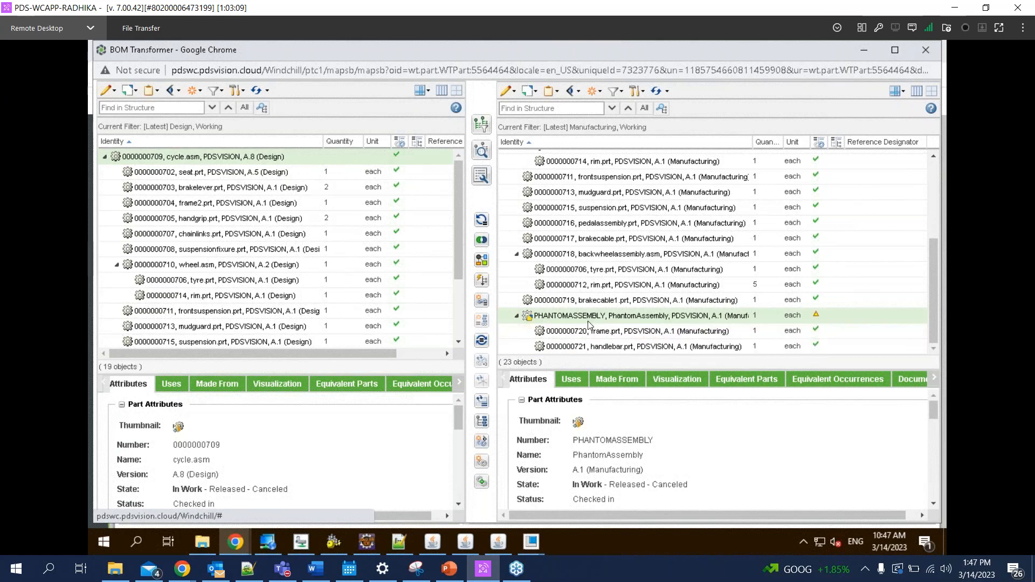
{"action": "left_click_drag", "start_coordinate": [560, 318], "coordinate": [593, 317]}
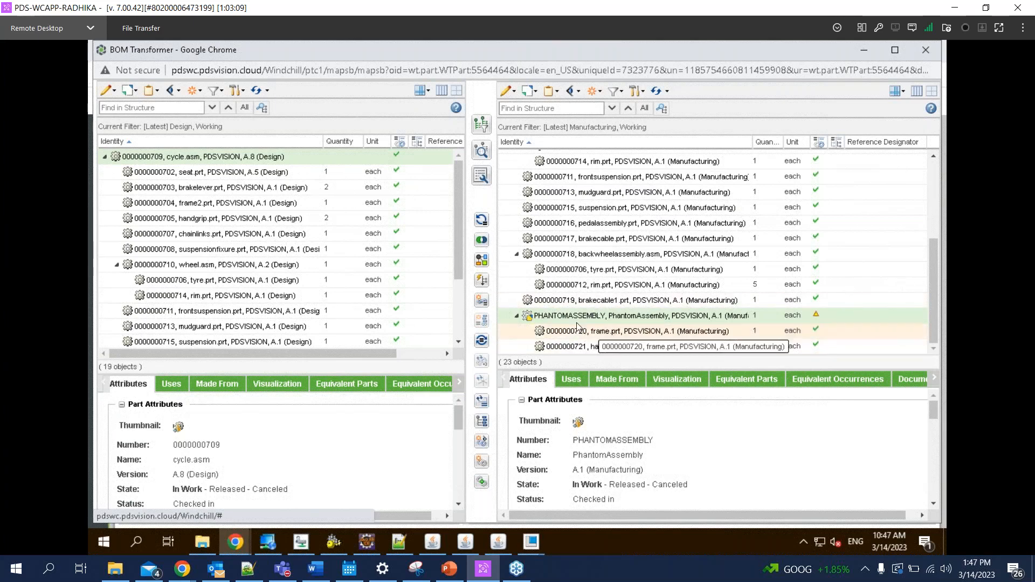
Check in PhantomAssembly and the manufacturing cycle.asm without comments
{"action": "scroll", "coordinate": [628, 295], "scroll_direction": "up", "scroll_amount": 3}
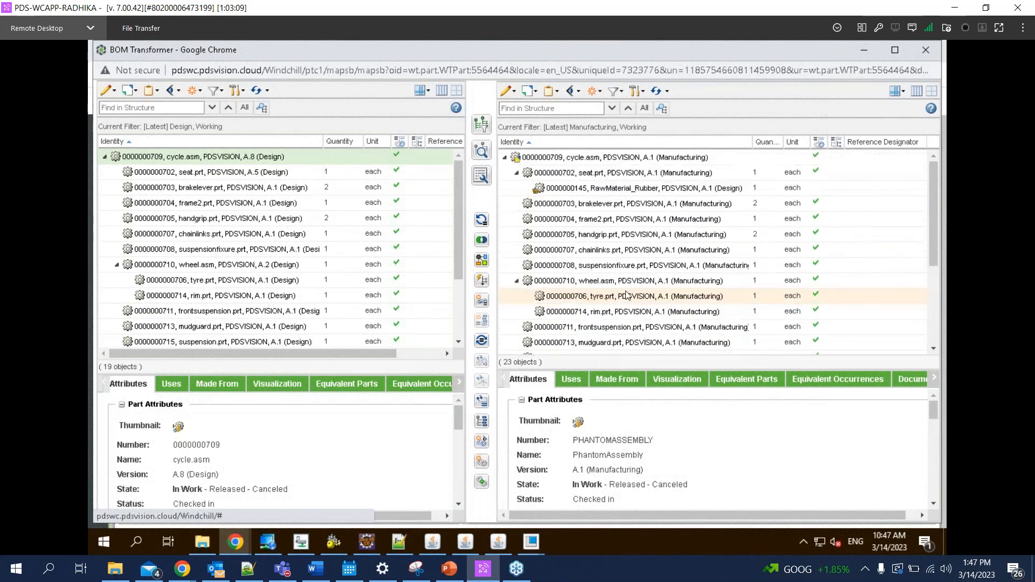
{"action": "scroll", "coordinate": [629, 296], "scroll_direction": "down", "scroll_amount": 3}
{"action": "scroll", "coordinate": [618, 295], "scroll_direction": "up", "scroll_amount": 5}
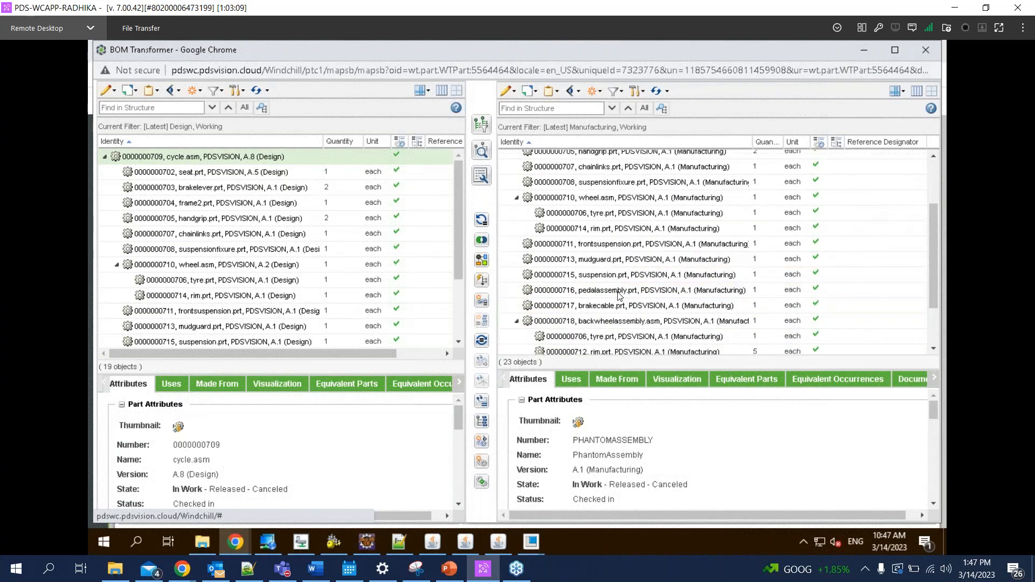
{"action": "left_click", "coordinate": [569, 158]}
{"action": "scroll", "coordinate": [604, 242], "scroll_direction": "down", "scroll_amount": 5}
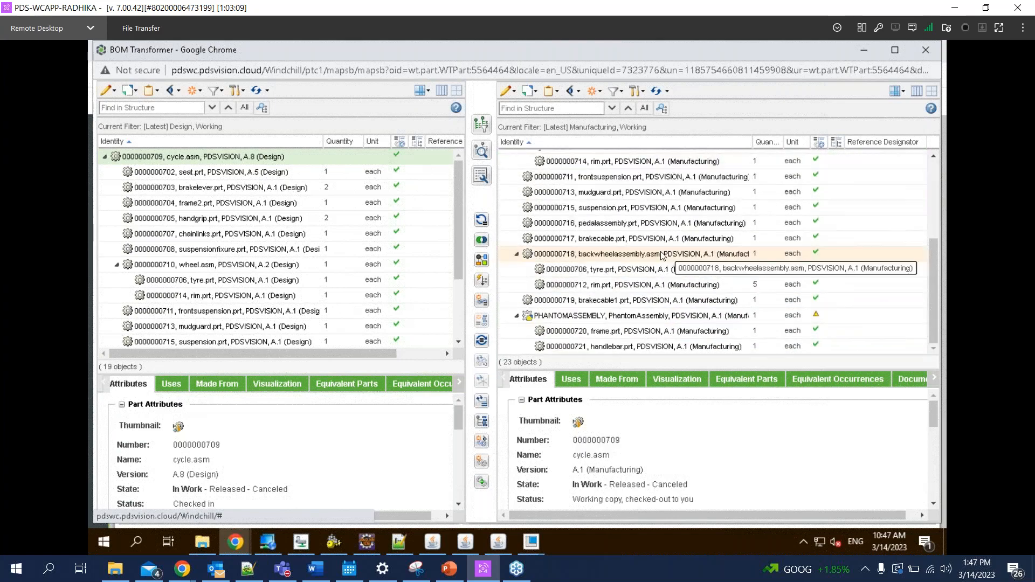
{"action": "left_click", "coordinate": [642, 317]}
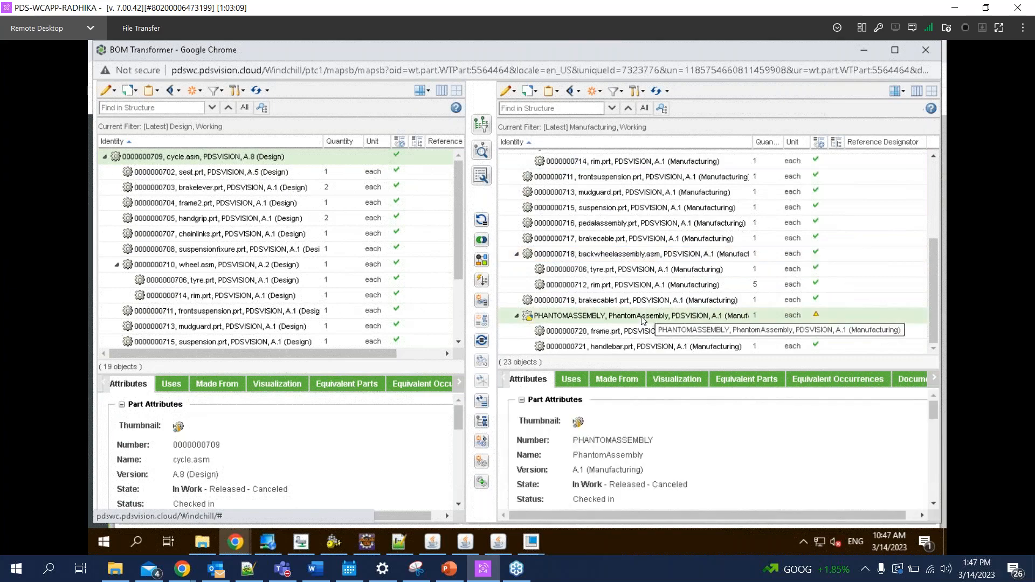
{"action": "left_click", "coordinate": [529, 90]}
{"action": "left_click", "coordinate": [555, 125]}
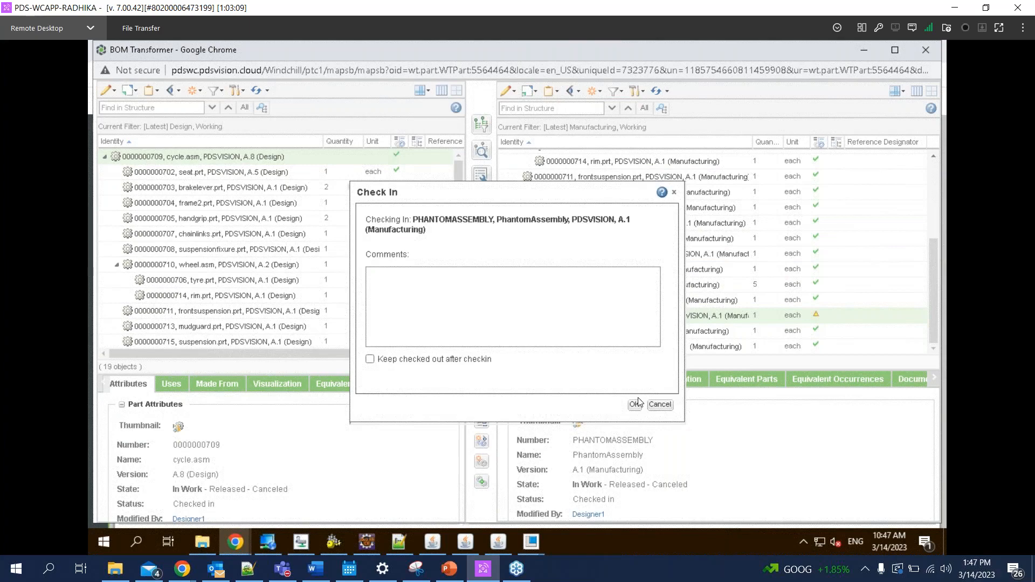
{"action": "left_click", "coordinate": [634, 405]}
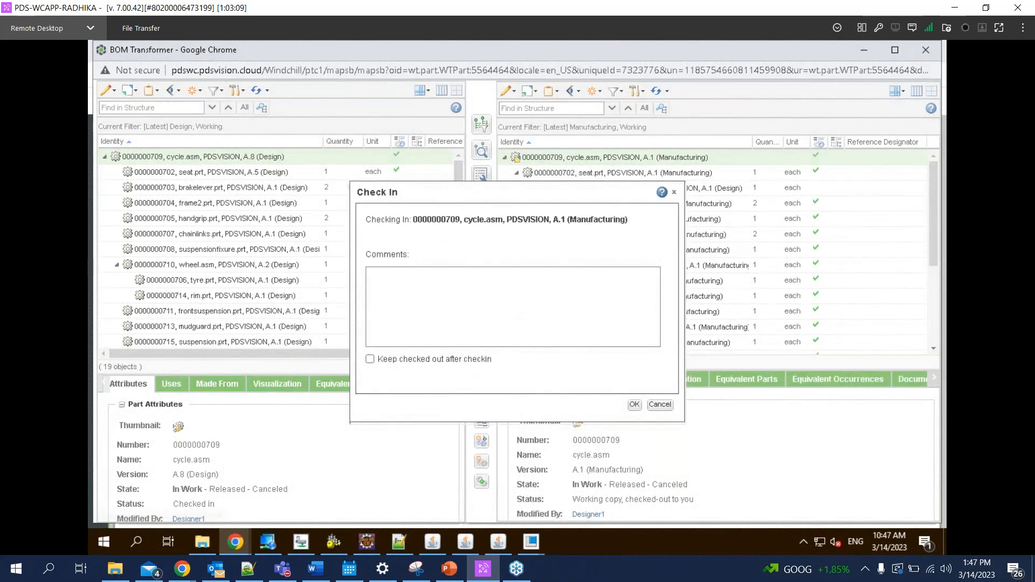
{"action": "left_click", "coordinate": [634, 405]}
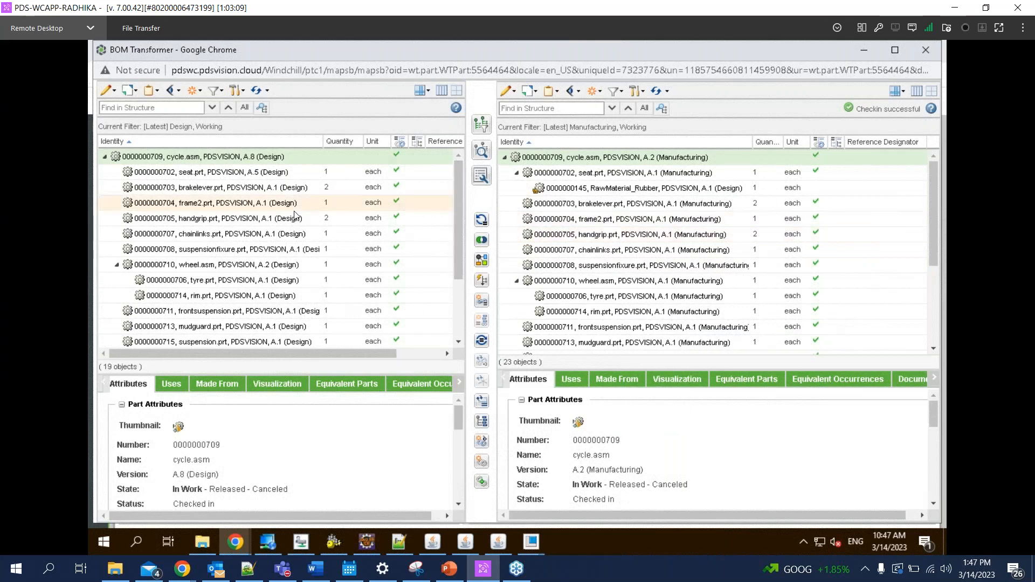
Compare the design structure of cycle.asm with its manufacturing structure and enlarge the manufacturing structure view
{"action": "left_click", "coordinate": [656, 91]}
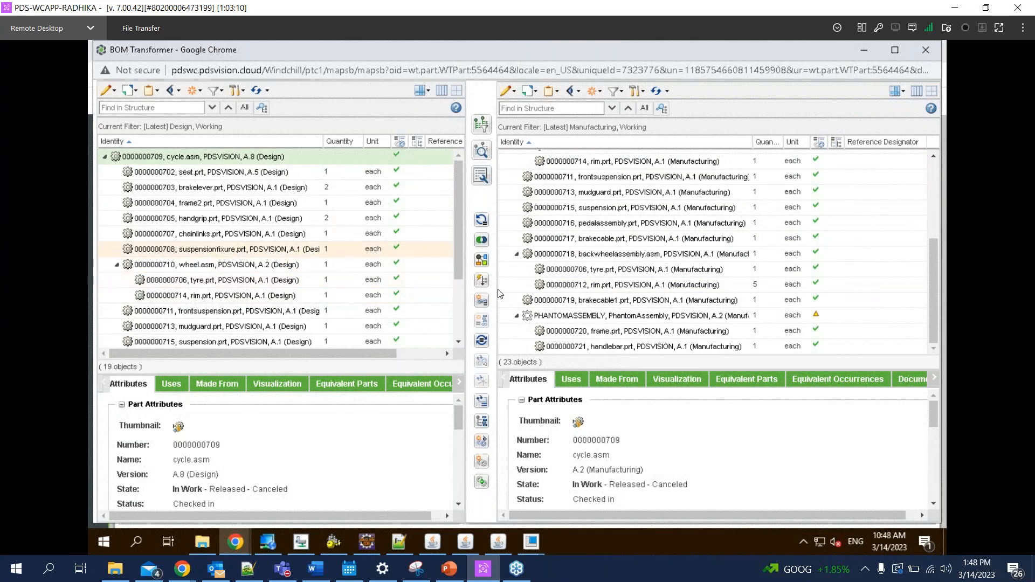
{"action": "scroll", "coordinate": [459, 260], "scroll_direction": "down", "scroll_amount": 2}
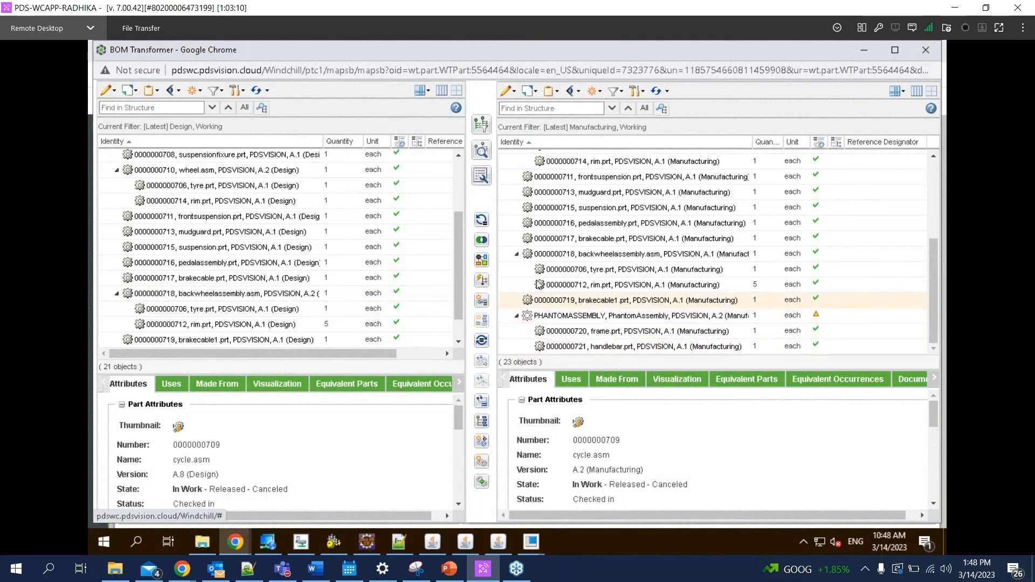
{"action": "scroll", "coordinate": [602, 300], "scroll_direction": "up", "scroll_amount": 3}
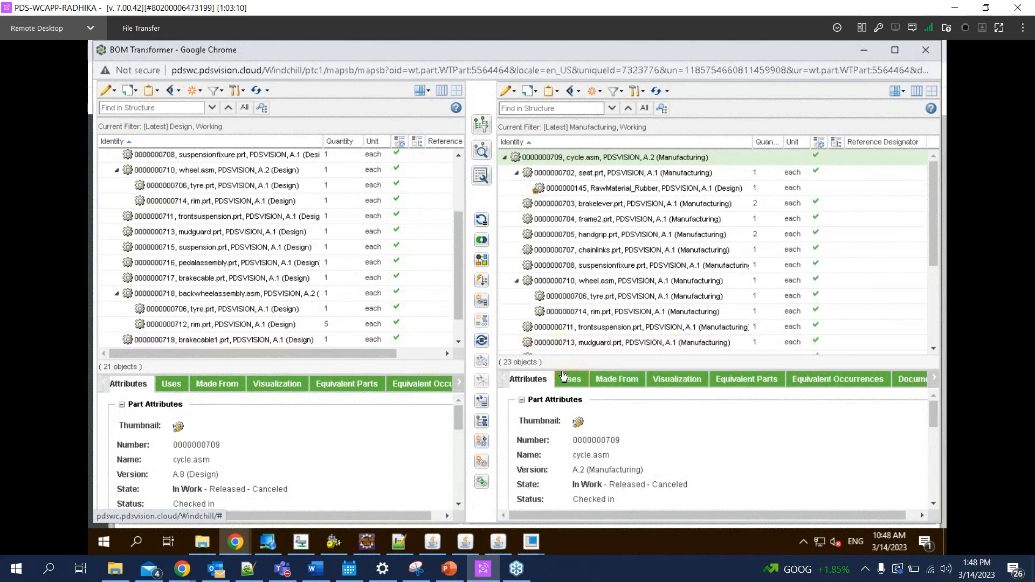
{"action": "left_click_drag", "start_coordinate": [561, 369], "coordinate": [561, 388]}
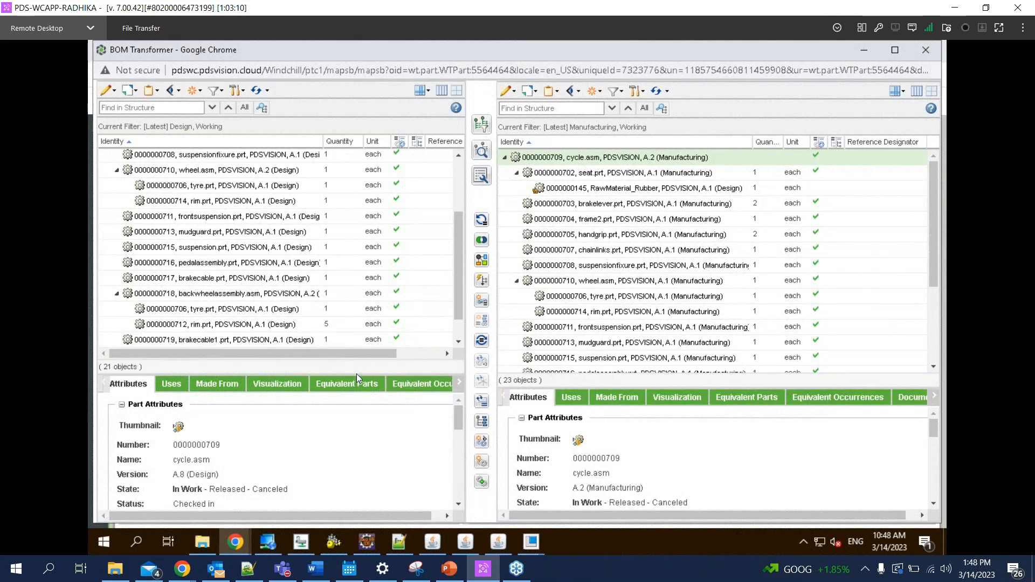
Enlarge the design structure view and inspect RawMaterial_Rubber, PhantomAssembly and the top-level cycle.asm in the manufacturing structure
{"action": "left_click_drag", "start_coordinate": [363, 401], "coordinate": [363, 426]}
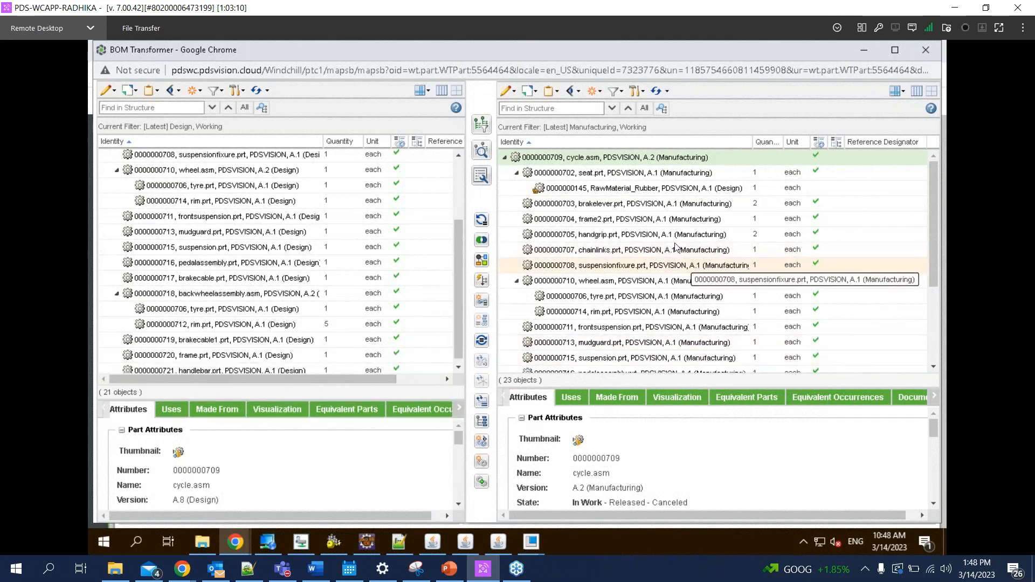
{"action": "left_click", "coordinate": [616, 190]}
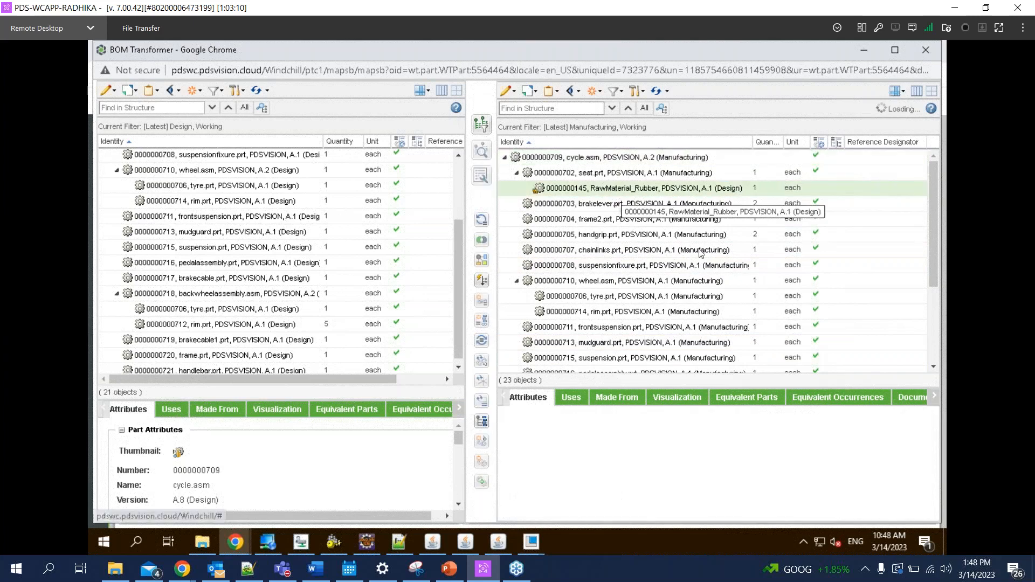
{"action": "scroll", "coordinate": [701, 253], "scroll_direction": "down", "scroll_amount": 3}
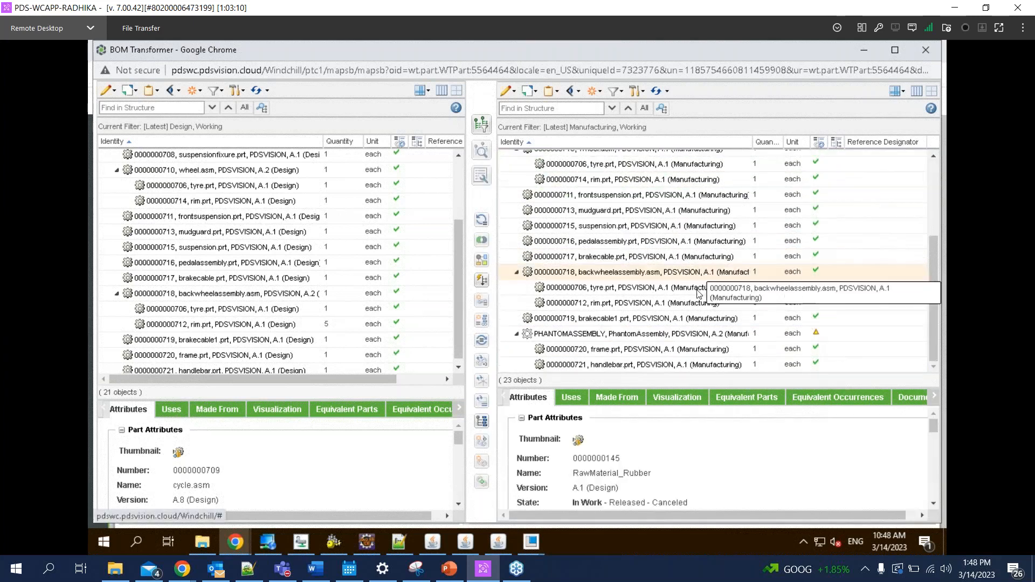
{"action": "left_click", "coordinate": [637, 334]}
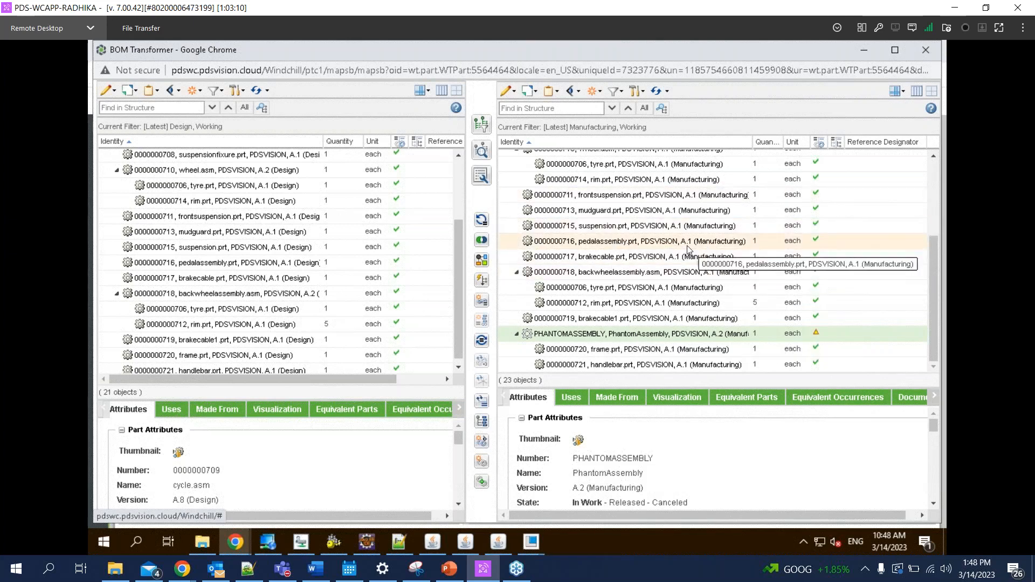
{"action": "scroll", "coordinate": [686, 245], "scroll_direction": "up", "scroll_amount": 3}
{"action": "left_click", "coordinate": [649, 157]}
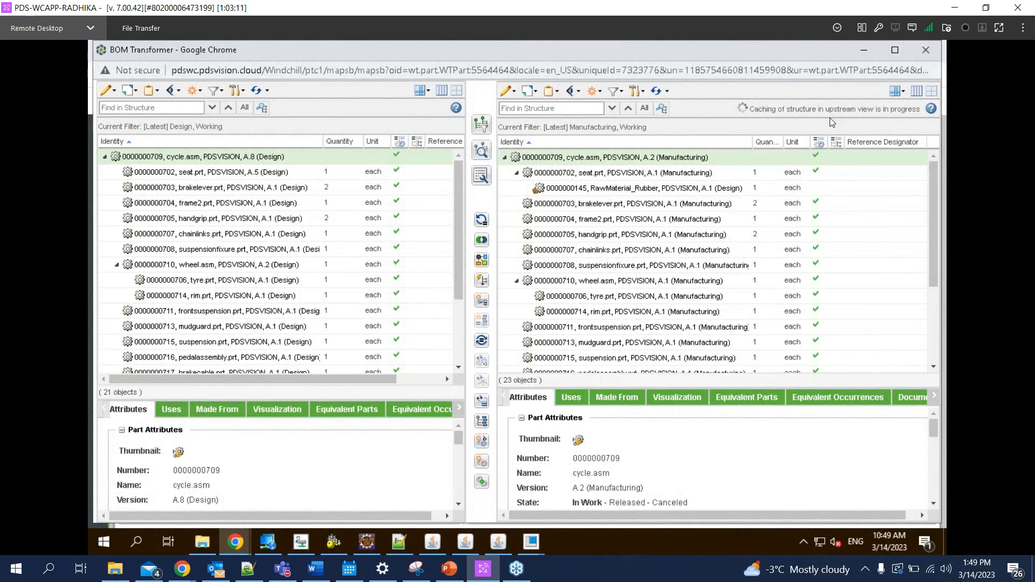
{"action": "left_click", "coordinate": [863, 50]}
{"action": "double_click", "coordinate": [233, 153]}
{"action": "key", "text": "ctrl+c"}
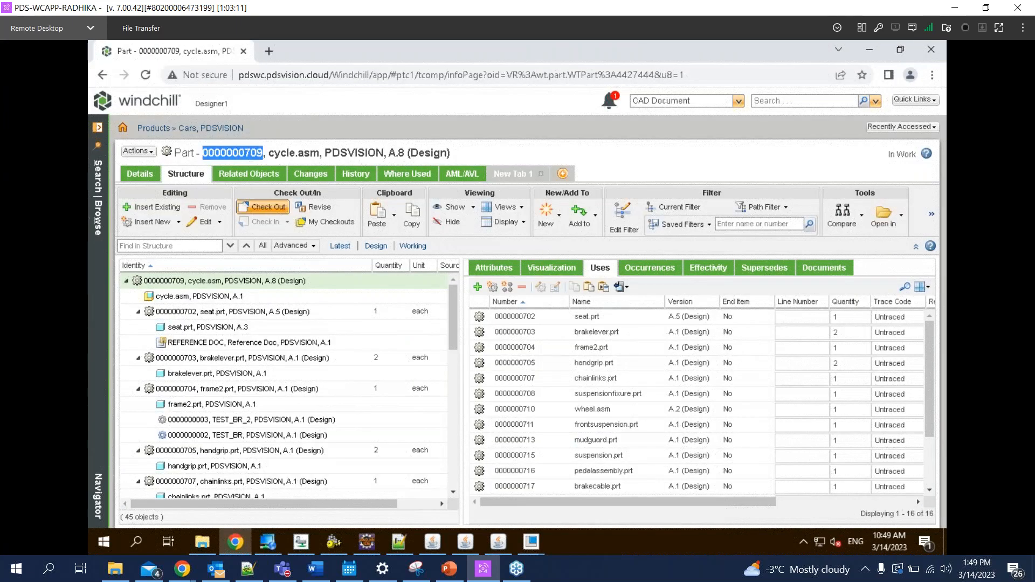
{"action": "left_click", "coordinate": [777, 101]}
{"action": "key", "text": "ctrl+v"}
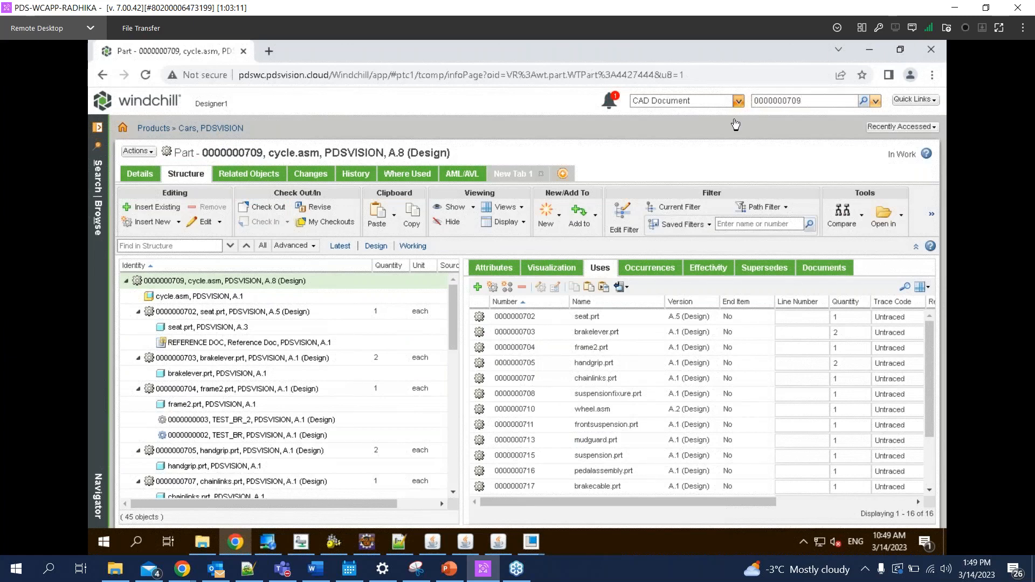
{"action": "left_click", "coordinate": [738, 101]}
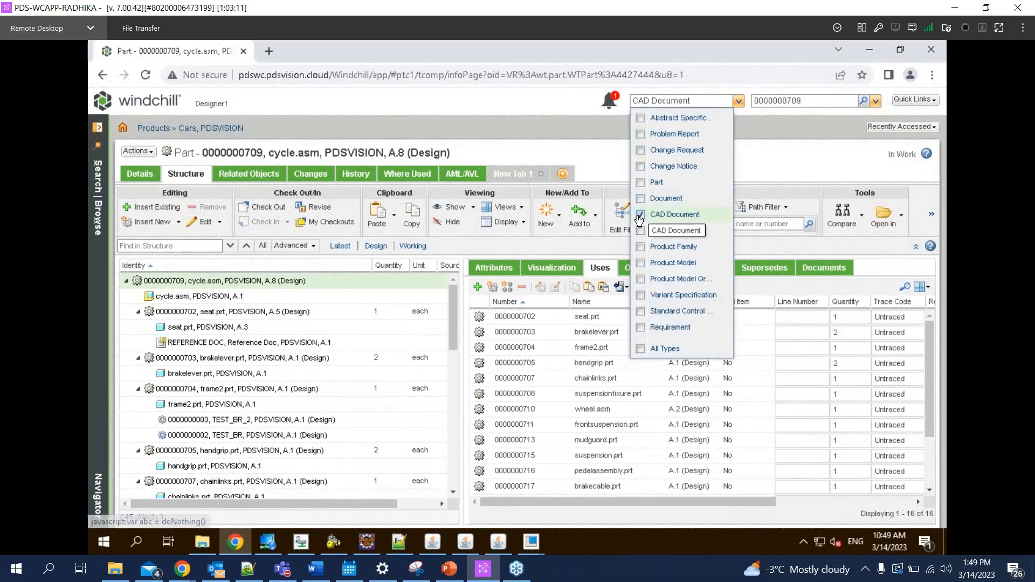
{"action": "left_click", "coordinate": [640, 216]}
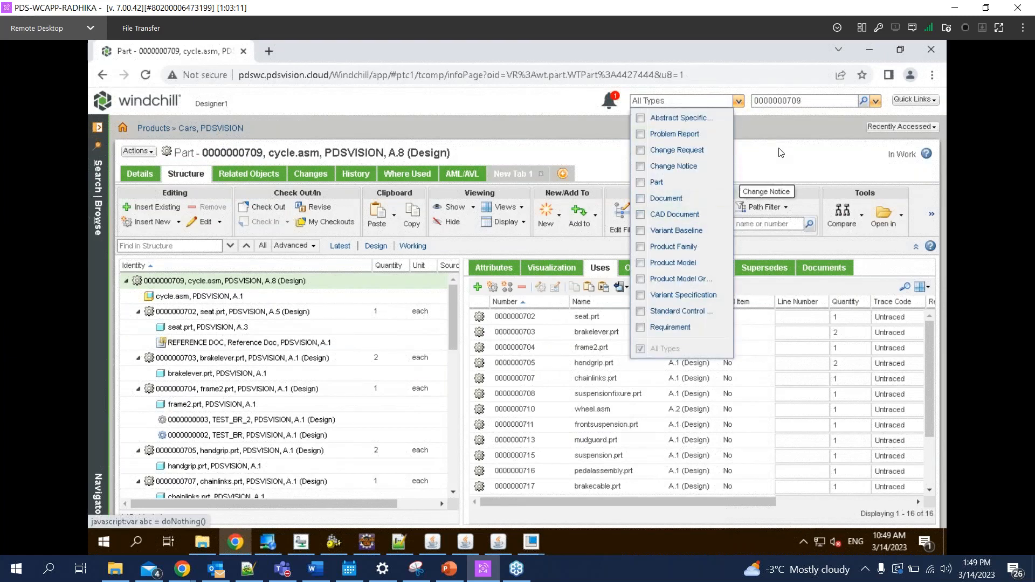
{"action": "left_click", "coordinate": [802, 124]}
{"action": "key", "text": "Return"}
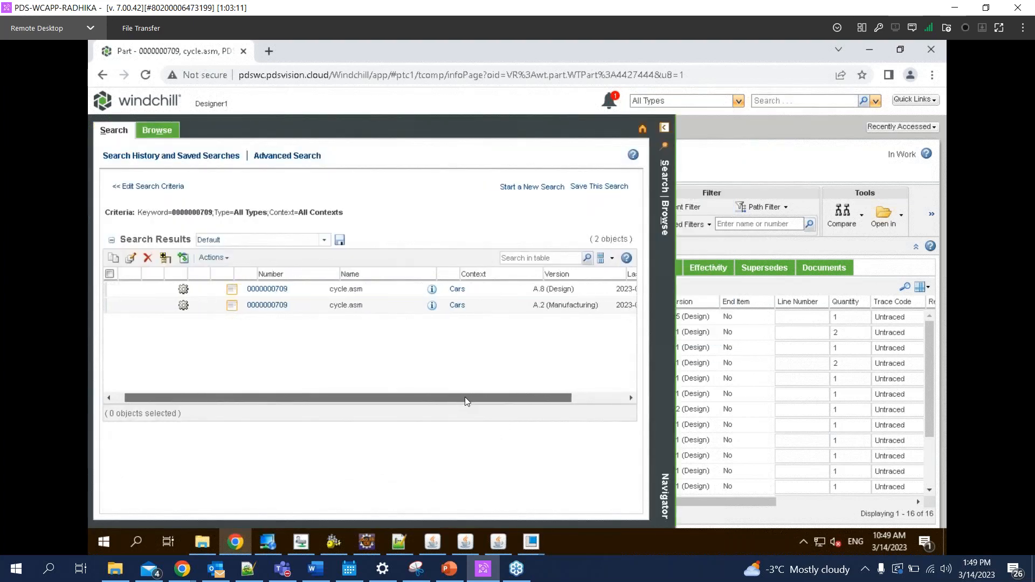
Open the information pages of the Design and Manufacturing versions of cycle.asm in separate browser tabs and view the Manufacturing one
{"action": "left_click_drag", "start_coordinate": [467, 401], "coordinate": [491, 400]}
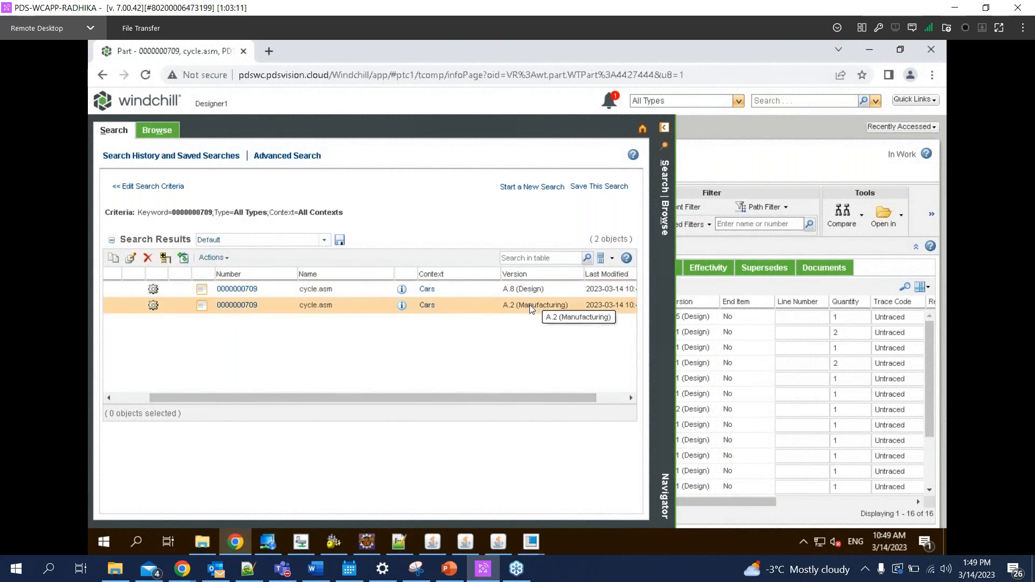
{"action": "left_click", "coordinate": [402, 290], "text": "ctrl"}
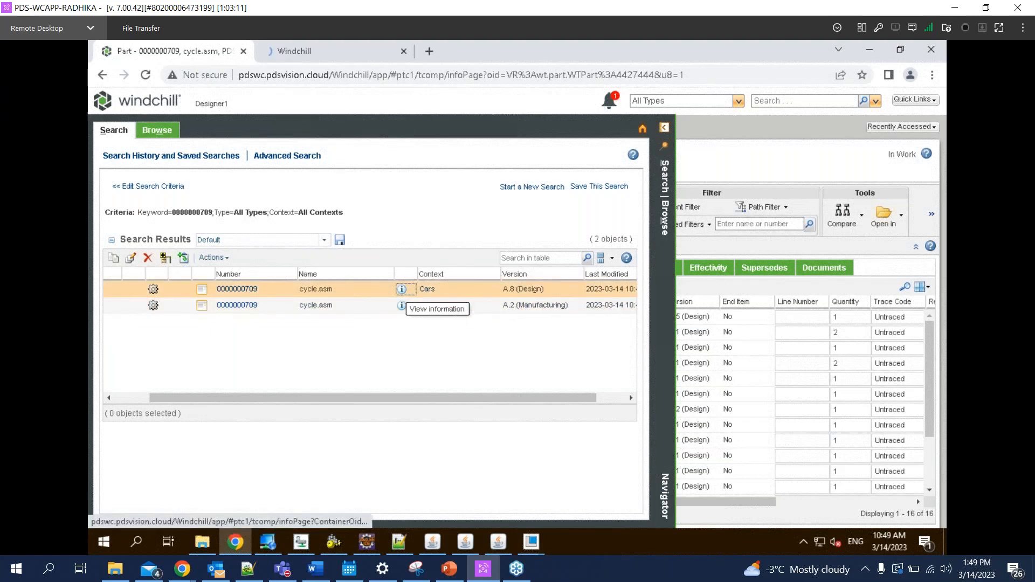
{"action": "left_click", "coordinate": [402, 305], "text": "ctrl"}
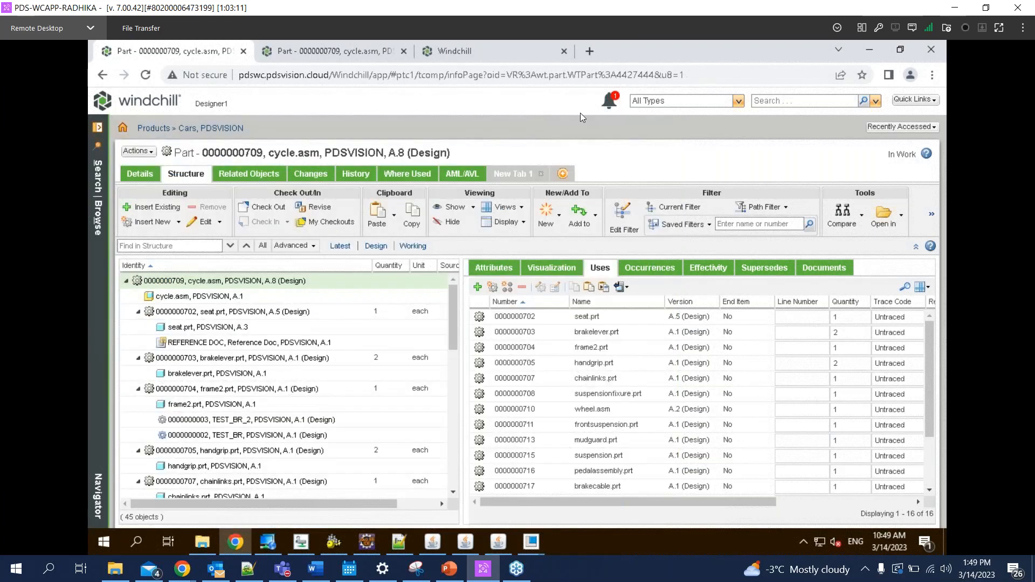
{"action": "left_click", "coordinate": [496, 51]}
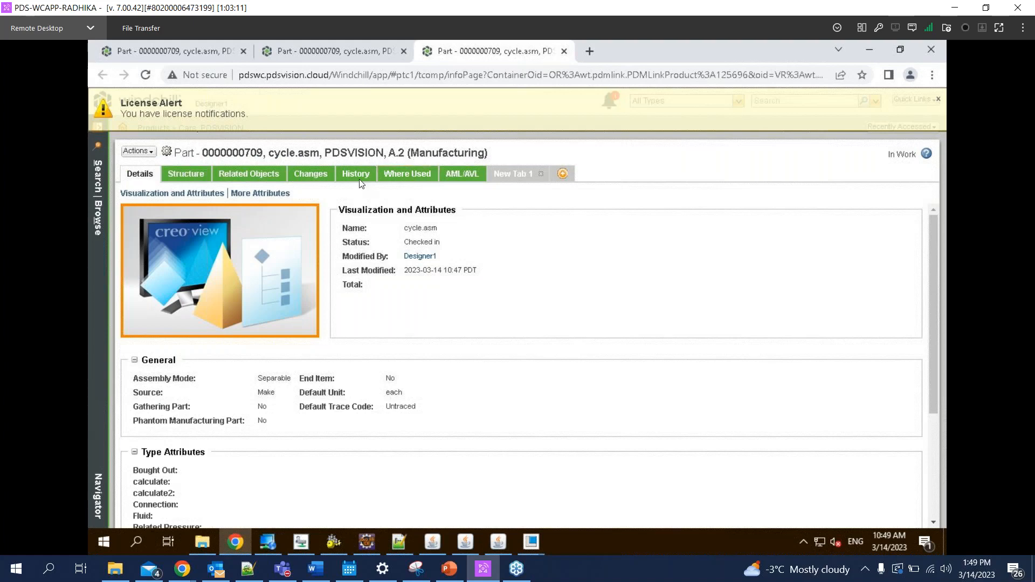
{"action": "left_click_drag", "start_coordinate": [389, 153], "coordinate": [406, 152]}
{"action": "left_click", "coordinate": [422, 162]}
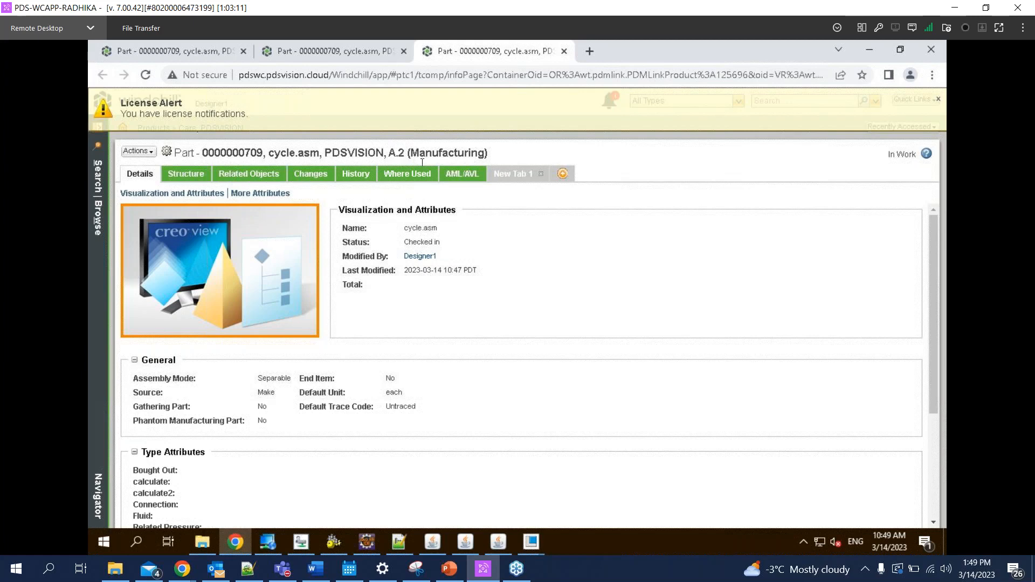
Display the manufacturing structure of cycle.asm, expand its subassemblies including PhantomAssembly, and show the parts PhantomAssembly uses
{"action": "left_click", "coordinate": [198, 183]}
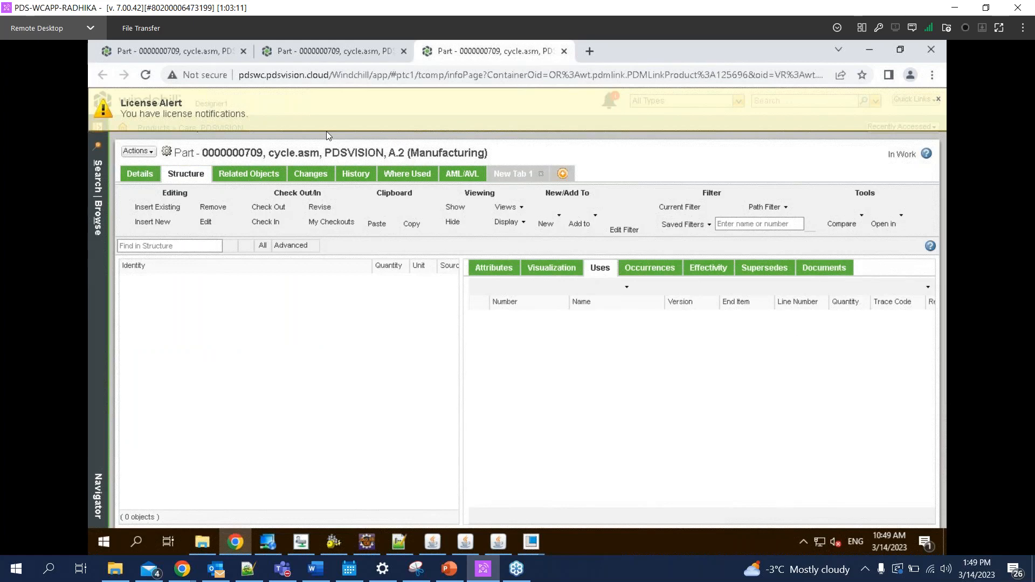
{"action": "left_click", "coordinate": [137, 389]}
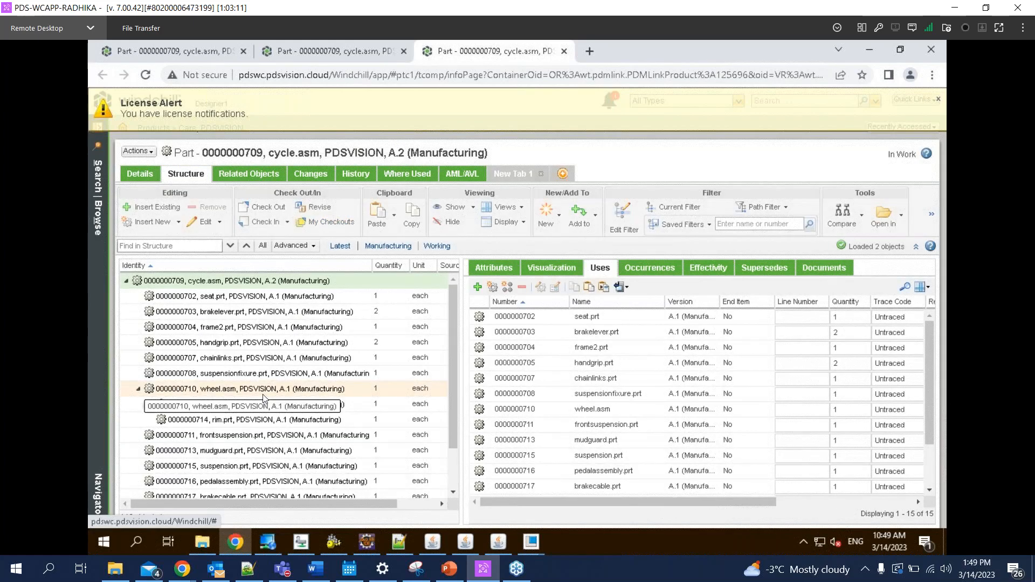
{"action": "scroll", "coordinate": [138, 464], "scroll_direction": "down", "scroll_amount": 2}
{"action": "left_click", "coordinate": [137, 459]}
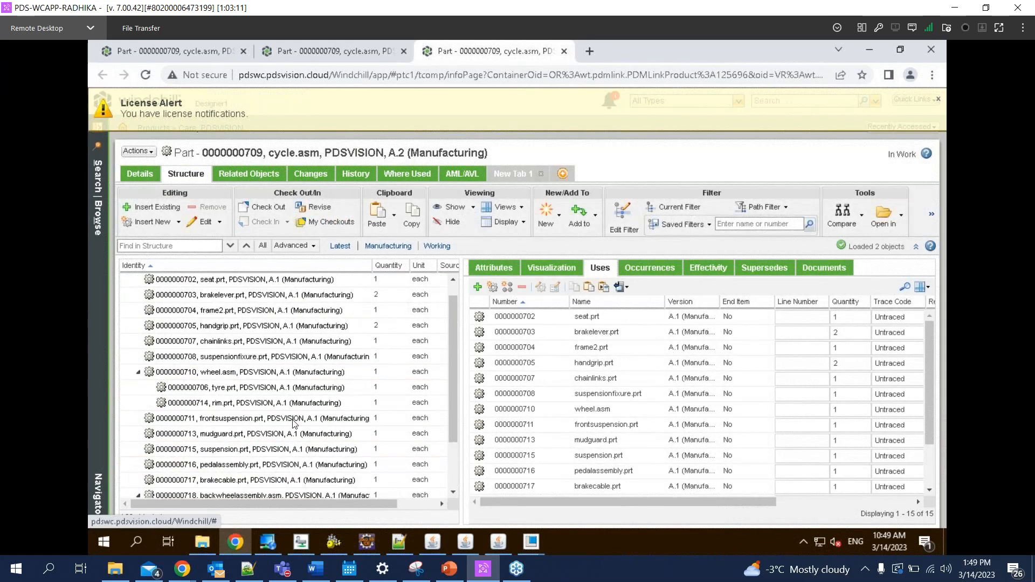
{"action": "scroll", "coordinate": [151, 480], "scroll_direction": "down", "scroll_amount": 1}
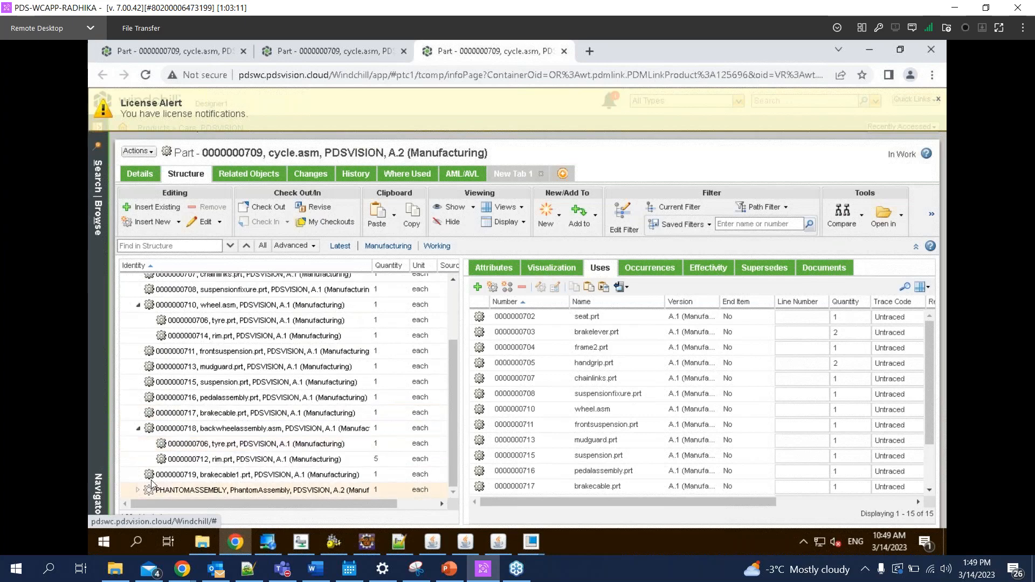
{"action": "left_click", "coordinate": [138, 490]}
{"action": "scroll", "coordinate": [236, 463], "scroll_direction": "down", "scroll_amount": 2}
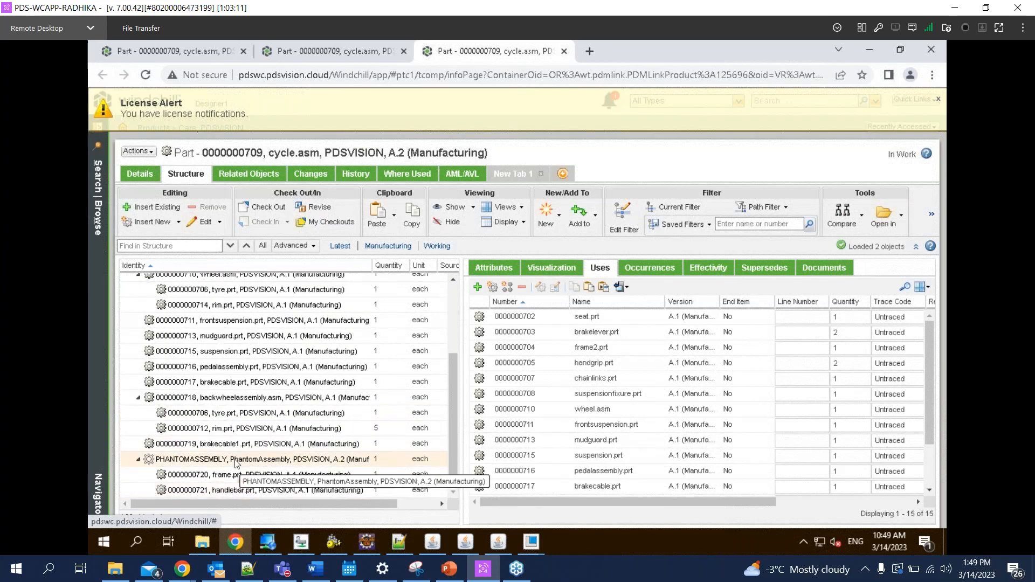
{"action": "left_click", "coordinate": [235, 463]}
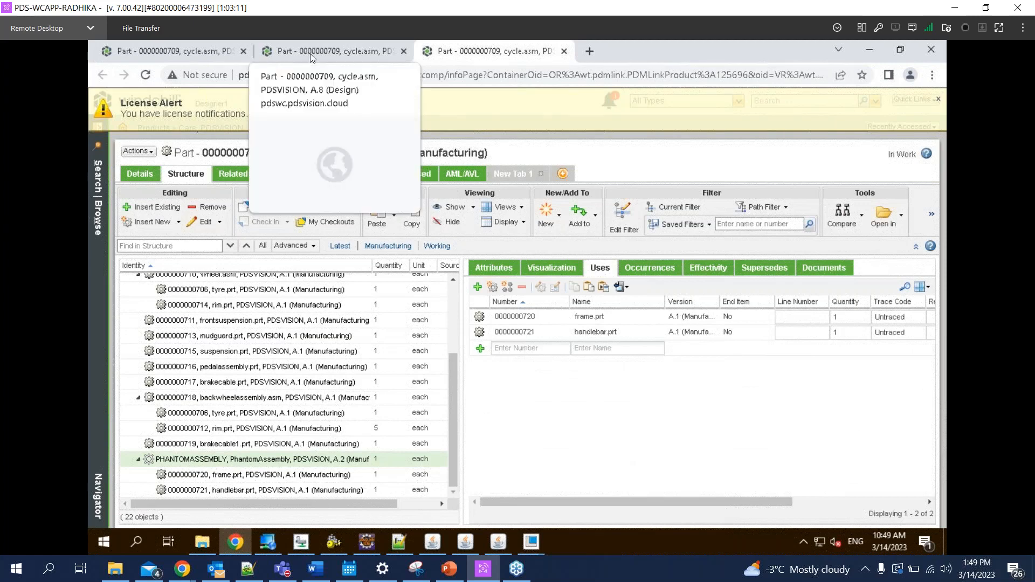
Switch to the Design version of cycle.asm and review its part structure
{"action": "left_click", "coordinate": [309, 53]}
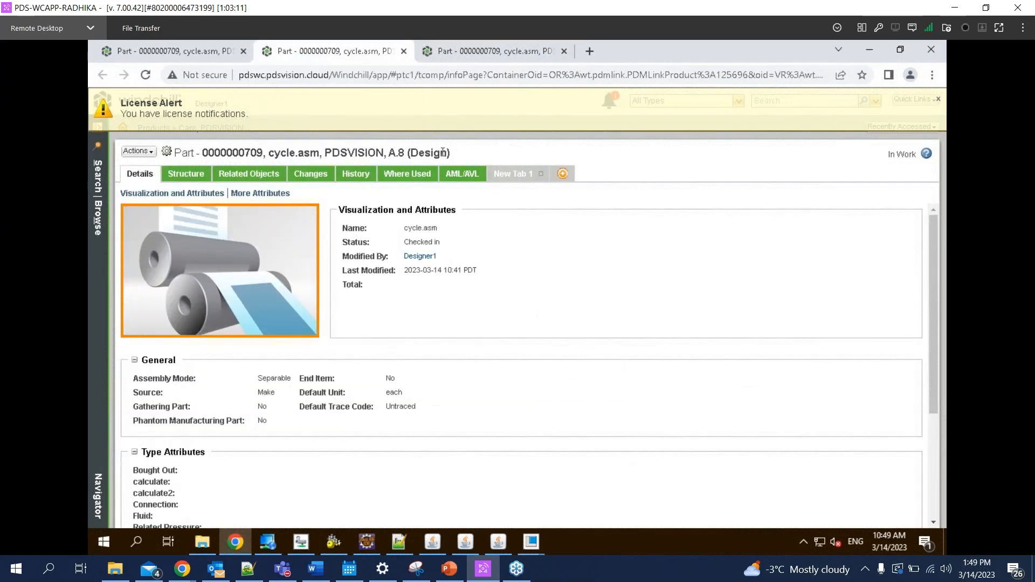
{"action": "left_click", "coordinate": [186, 173]}
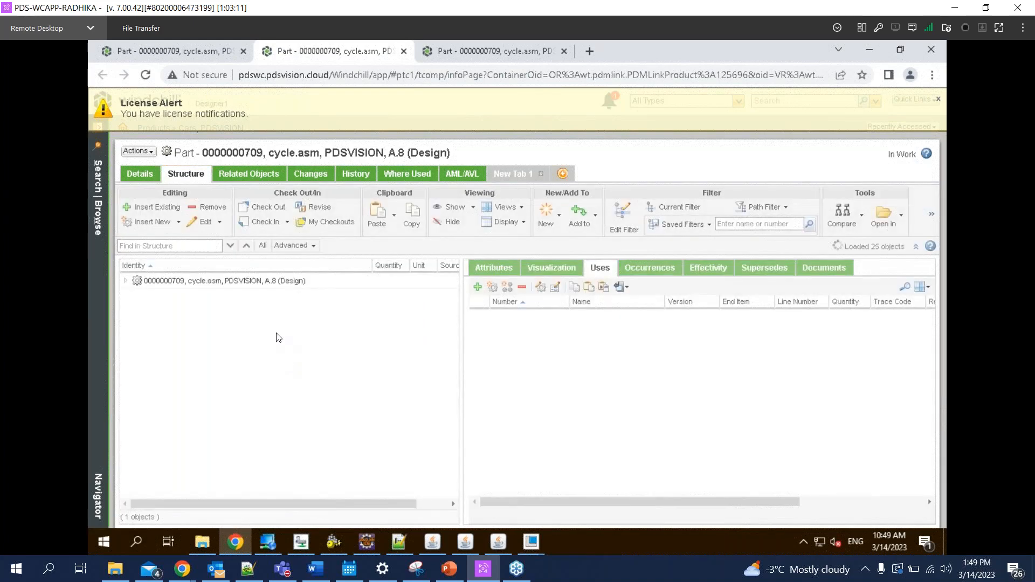
{"action": "scroll", "coordinate": [297, 407], "scroll_direction": "down", "scroll_amount": 2}
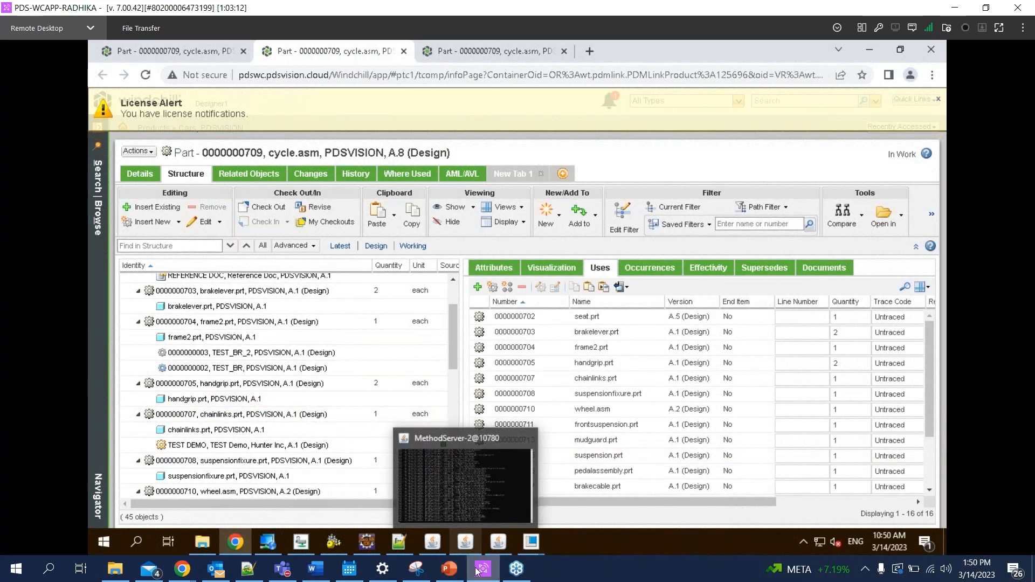
Switch from the remote Windchill session to the webinar presentation in PowerPoint
{"action": "mouse_move", "coordinate": [489, 568]}
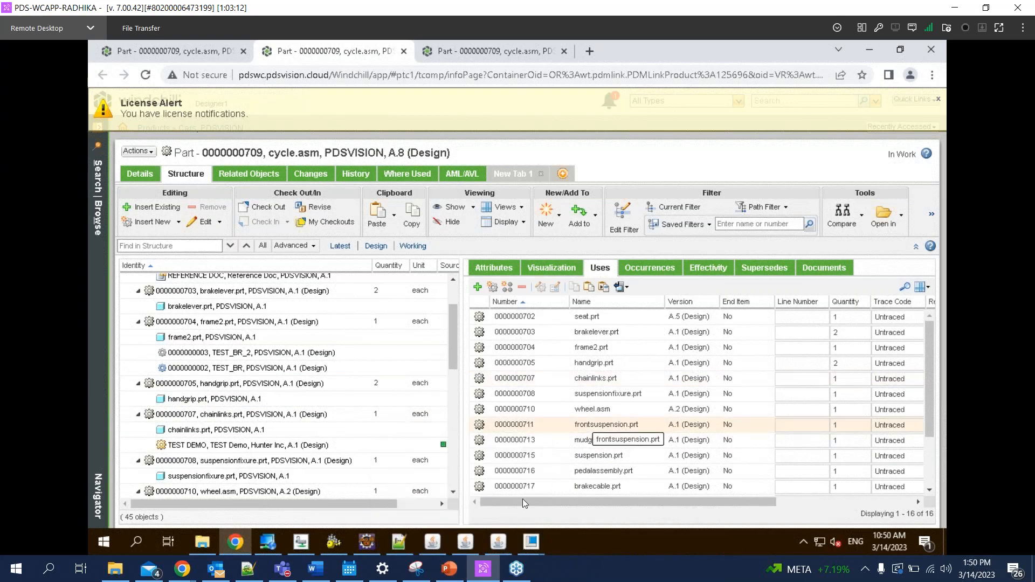
{"action": "left_click", "coordinate": [450, 569]}
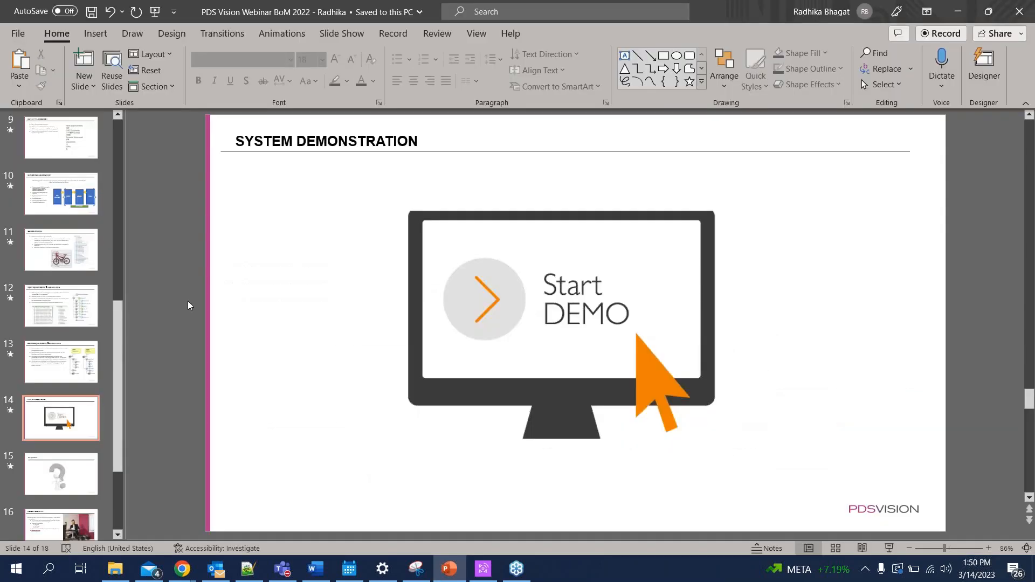